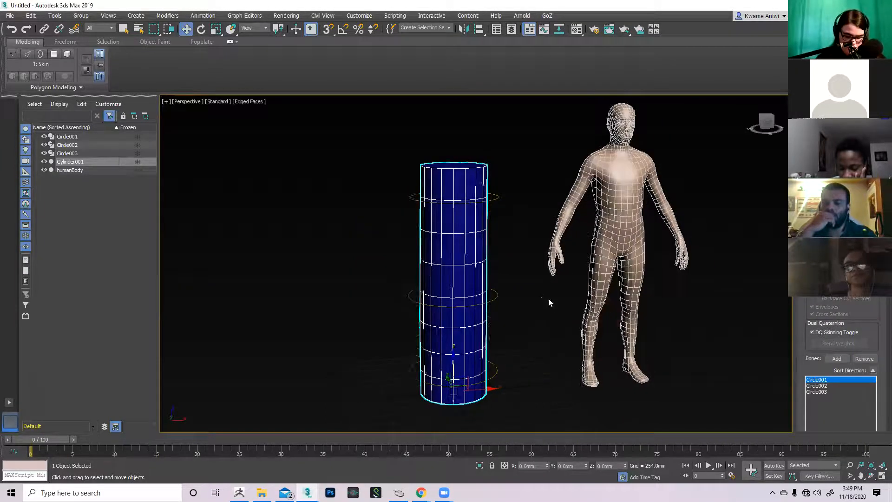
Step: Move the human body mesh along the X axis, well away from the cylinder
{"action": "left_click", "coordinate": [612, 233]}
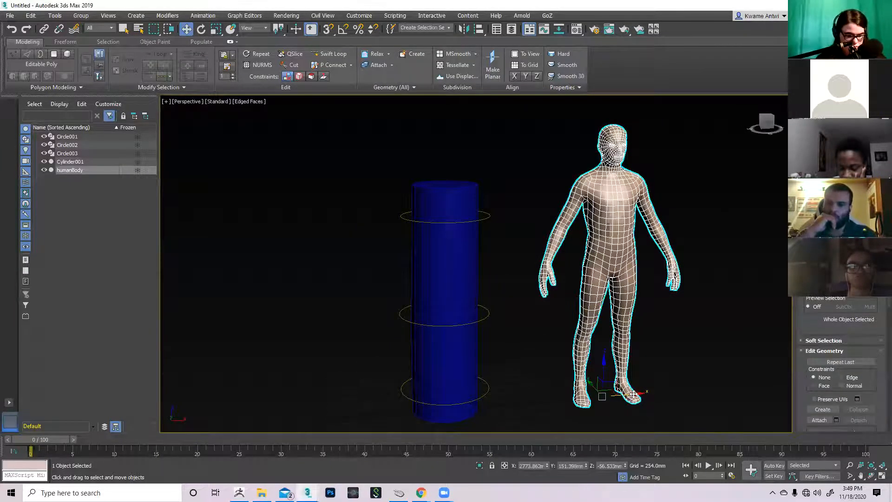
{"action": "left_click_drag", "start_coordinate": [638, 394], "coordinate": [889, 372]}
{"action": "middle_click_drag", "start_coordinate": [562, 369], "coordinate": [660, 371]}
Step: Select the skinned cylinder and examine its mesh and the three circles around it from several angles
{"action": "left_click", "coordinate": [552, 290]}
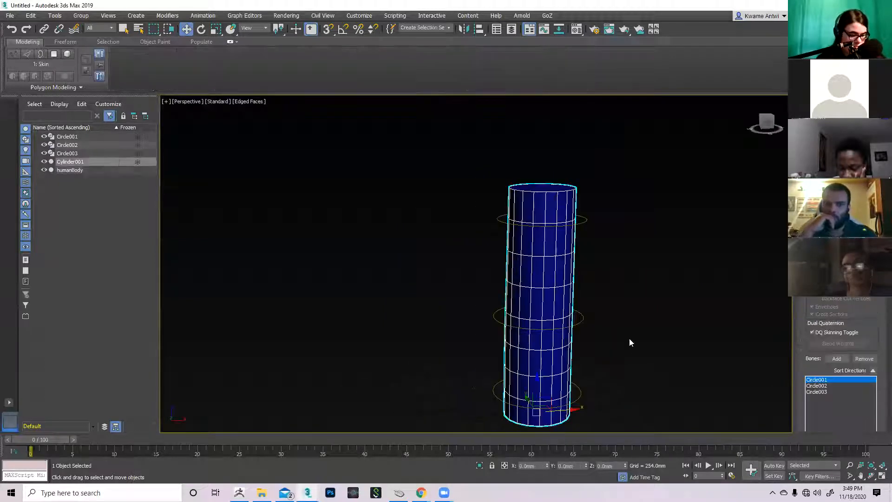
{"action": "middle_click_drag", "start_coordinate": [542, 219], "coordinate": [493, 199]}
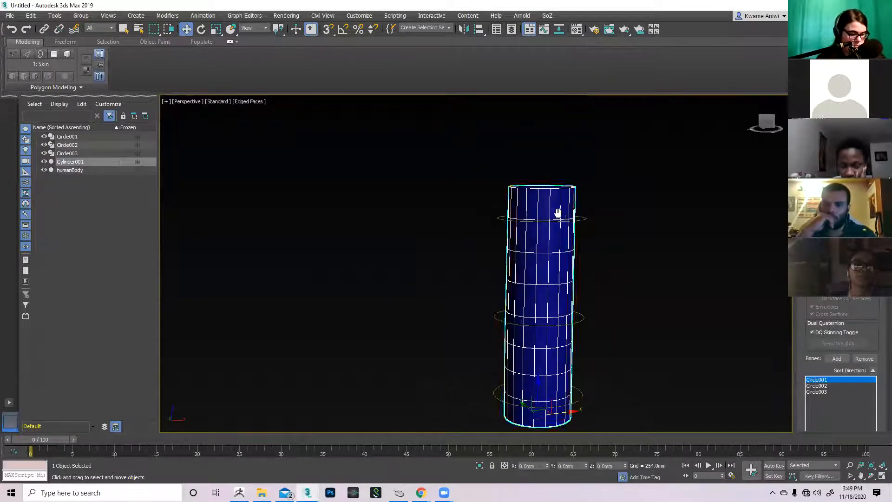
{"action": "scroll", "coordinate": [548, 269], "scroll_direction": "up", "scroll_amount": 3}
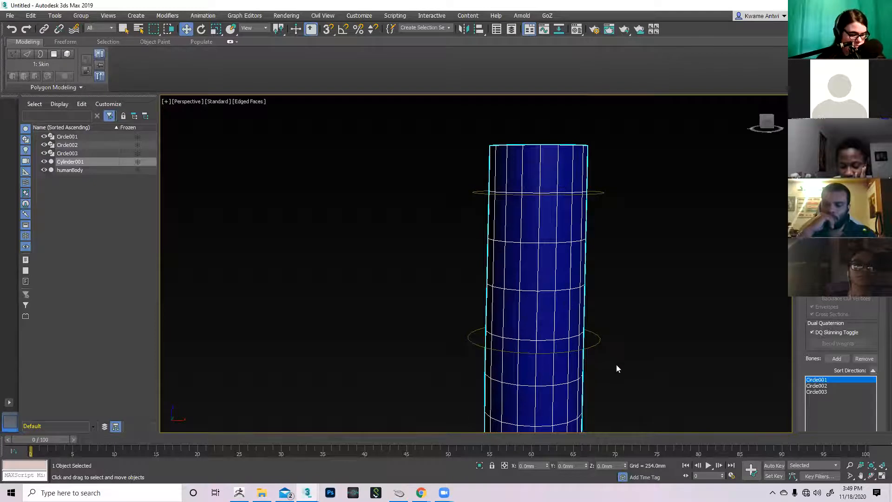
{"action": "scroll", "coordinate": [601, 319], "scroll_direction": "down", "scroll_amount": 2}
{"action": "middle_click_drag", "start_coordinate": [556, 169], "coordinate": [573, 235], "text": "alt"}
{"action": "middle_click_drag", "start_coordinate": [649, 255], "coordinate": [653, 299], "text": "alt"}
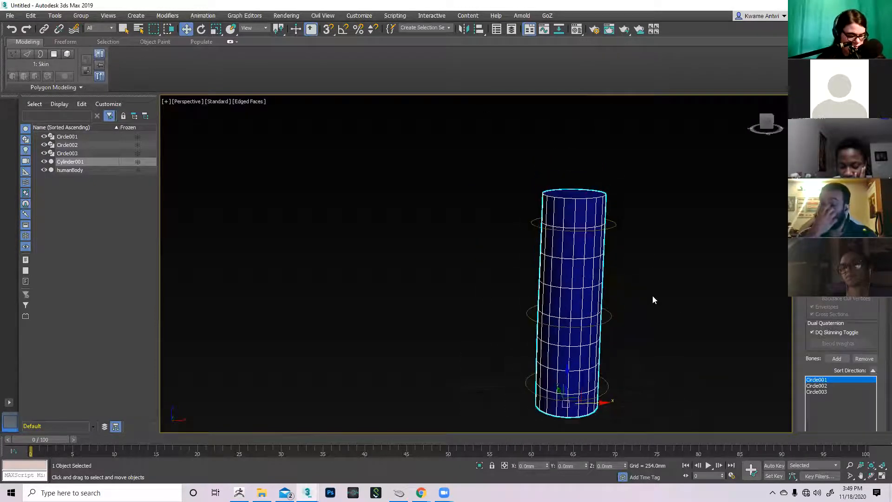
{"action": "scroll", "coordinate": [651, 279], "scroll_direction": "up", "scroll_amount": 3}
{"action": "left_click", "coordinate": [592, 315]}
{"action": "left_click", "coordinate": [578, 312]}
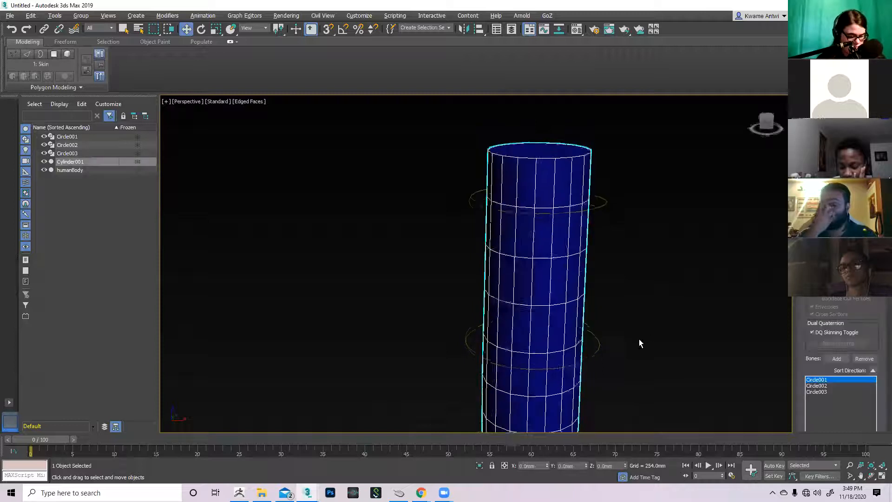
{"action": "middle_click_drag", "start_coordinate": [621, 328], "coordinate": [642, 340], "text": "alt"}
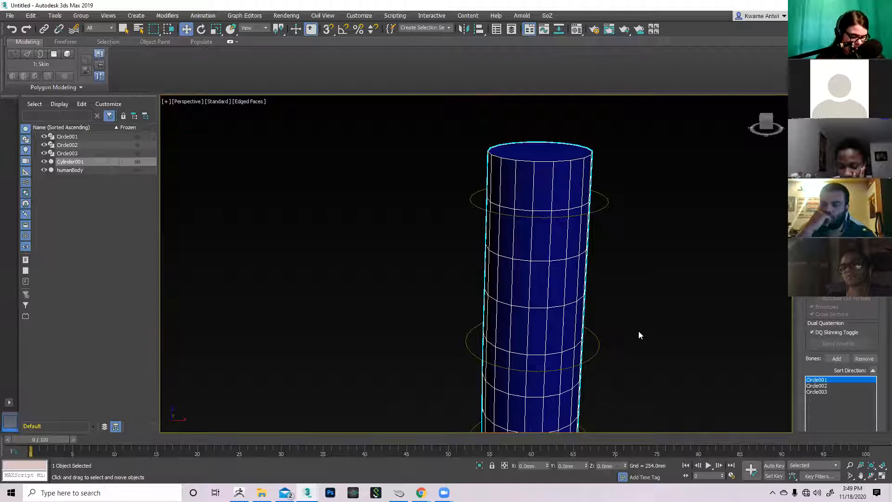
{"action": "mouse_move", "coordinate": [632, 292]}
{"action": "middle_mouse_down", "text": "alt"}
{"action": "mouse_move", "coordinate": [623, 296]}
{"action": "mouse_move", "coordinate": [618, 284]}
{"action": "middle_mouse_up", "text": "alt"}
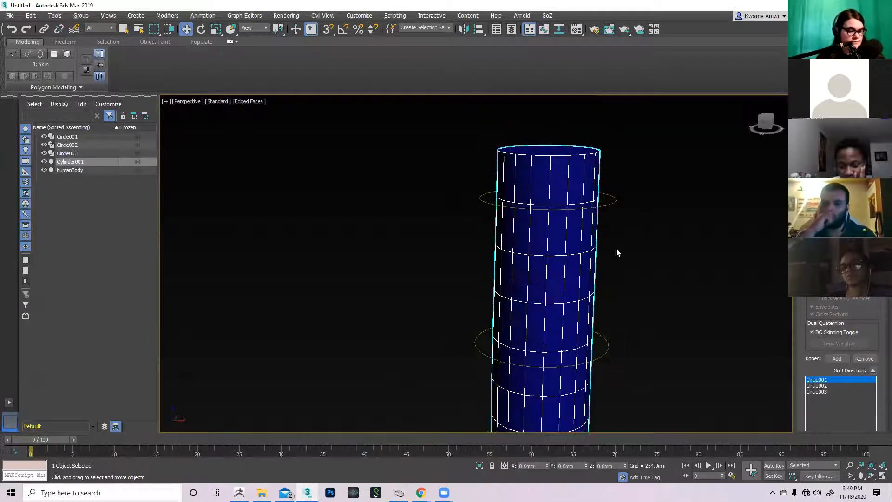
Step: Select the control circles around the cylinder one by one and inspect their positions along its height
{"action": "left_click", "coordinate": [610, 203]}
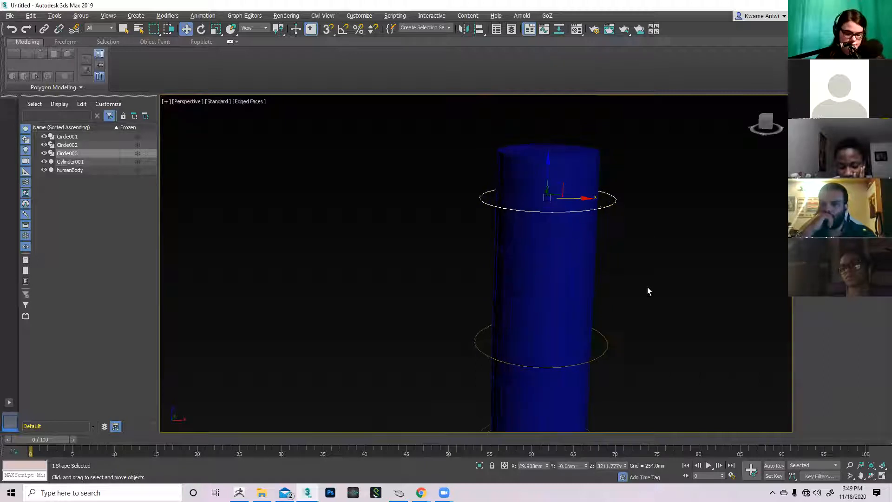
{"action": "left_click", "coordinate": [582, 298]}
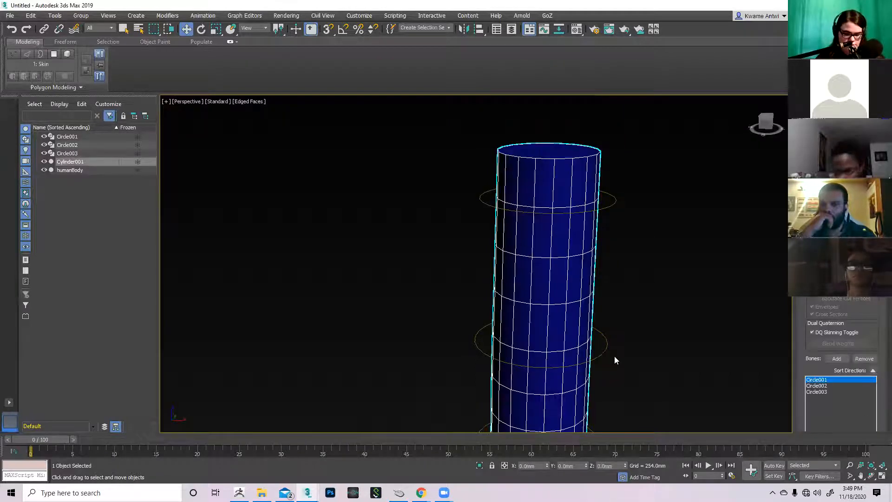
{"action": "left_click", "coordinate": [601, 207]}
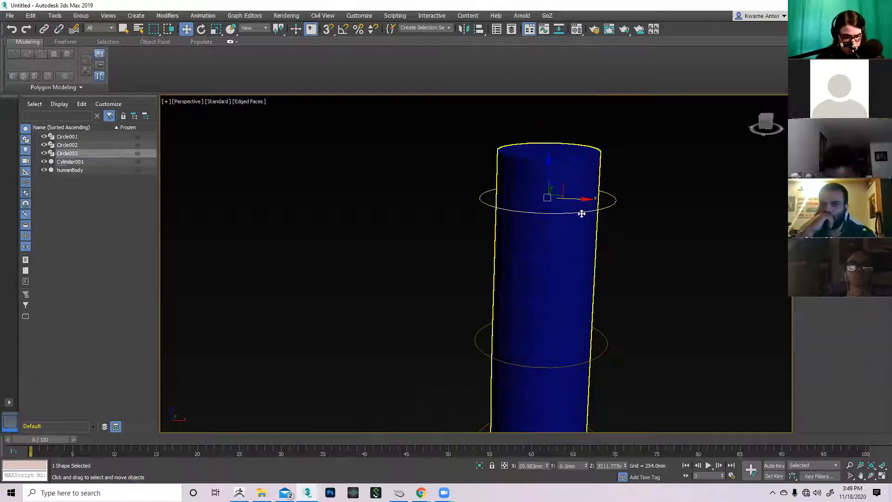
{"action": "middle_click_drag", "start_coordinate": [621, 289], "coordinate": [605, 295]}
{"action": "middle_click_drag", "start_coordinate": [612, 251], "coordinate": [600, 271]}
{"action": "scroll", "coordinate": [620, 262], "scroll_direction": "down", "scroll_amount": 3}
{"action": "scroll", "coordinate": [598, 280], "scroll_direction": "up", "scroll_amount": 3}
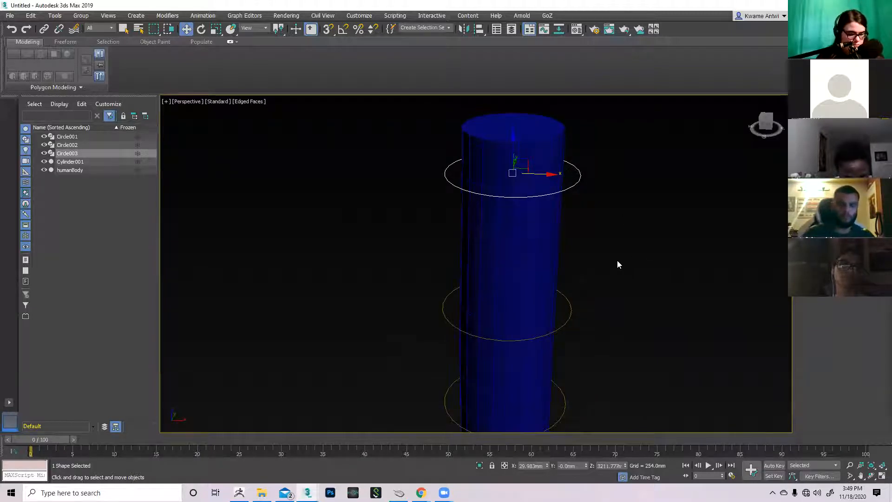
{"action": "middle_click_drag", "start_coordinate": [578, 233], "coordinate": [584, 269], "text": "alt"}
{"action": "middle_click_drag", "start_coordinate": [520, 270], "coordinate": [619, 285], "text": "alt"}
{"action": "left_click", "coordinate": [574, 356]}
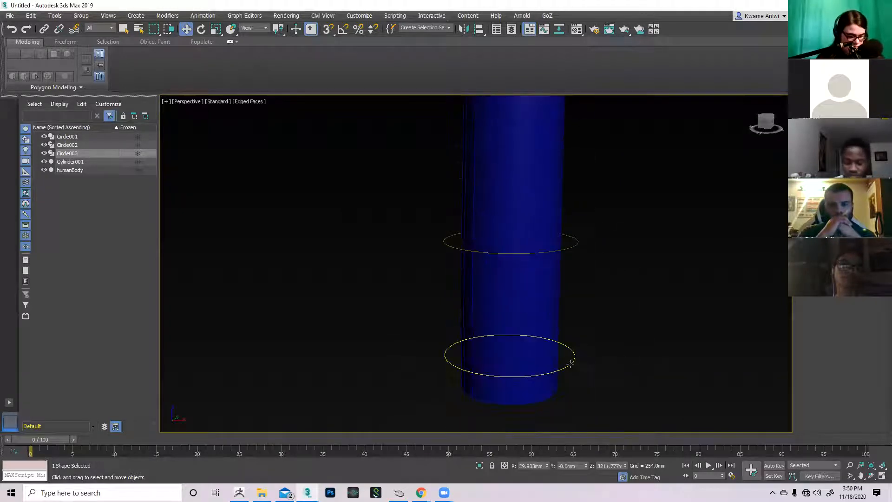
{"action": "left_click", "coordinate": [571, 251]}
{"action": "middle_click_drag", "start_coordinate": [580, 179], "coordinate": [588, 259], "text": "alt"}
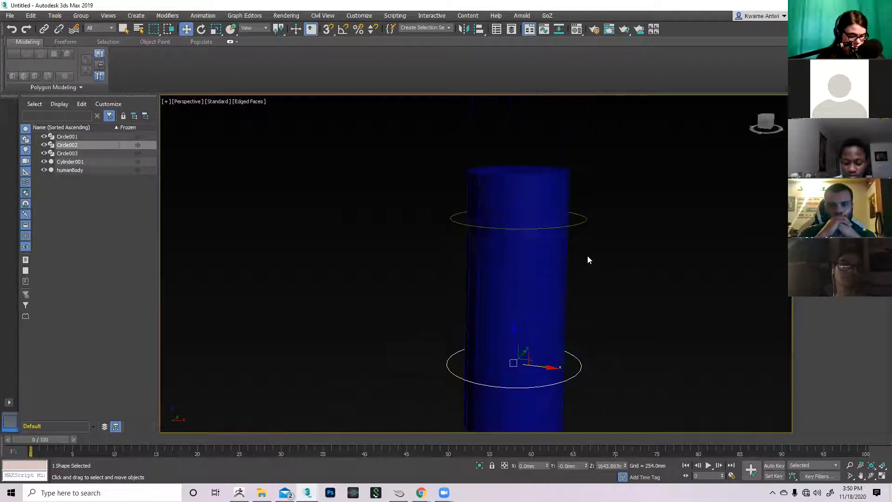
{"action": "left_click", "coordinate": [578, 223]}
{"action": "middle_click_drag", "start_coordinate": [624, 293], "coordinate": [625, 251], "text": "alt"}
{"action": "middle_click_drag", "start_coordinate": [628, 294], "coordinate": [625, 296]}
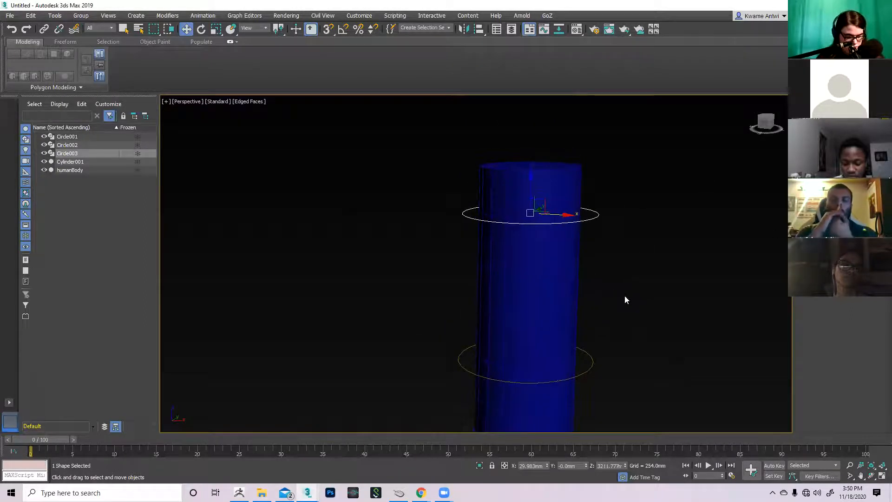
Step: Reselect the cylinder and browse the available modifiers for the Skin entries without adding one
{"action": "left_click", "coordinate": [513, 274]}
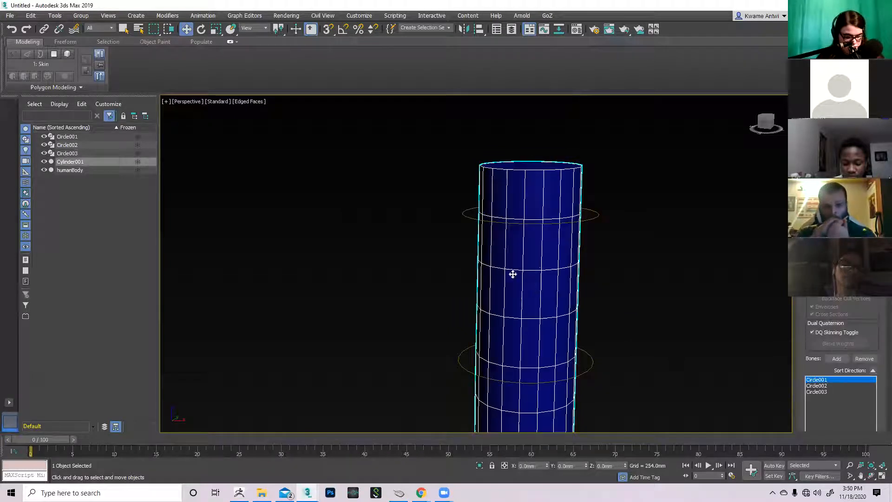
{"action": "middle_click_drag", "start_coordinate": [650, 332], "coordinate": [685, 328], "text": "alt"}
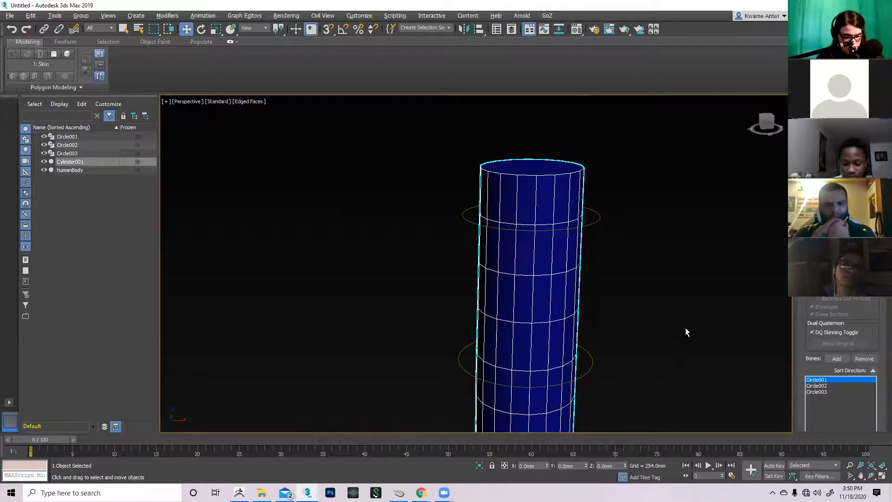
{"action": "middle_click_drag", "start_coordinate": [639, 241], "coordinate": [655, 245], "text": "alt"}
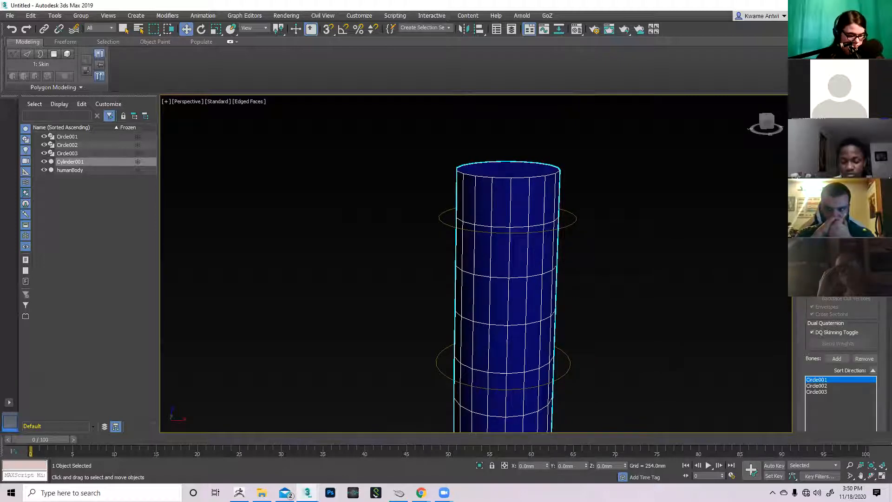
{"action": "left_click", "coordinate": [837, 48]}
{"action": "scroll", "coordinate": [878, 309], "scroll_direction": "down", "scroll_amount": 10}
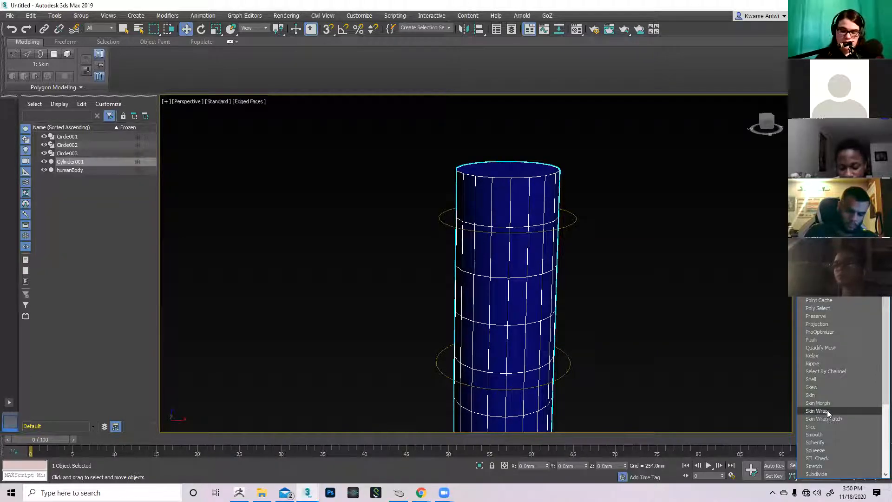
{"action": "left_click", "coordinate": [785, 388]}
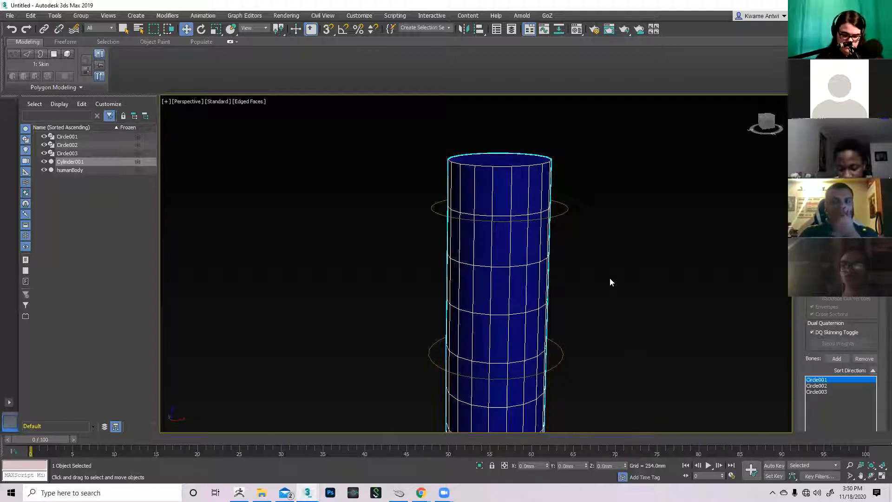
{"action": "middle_click_drag", "start_coordinate": [592, 291], "coordinate": [618, 292]}
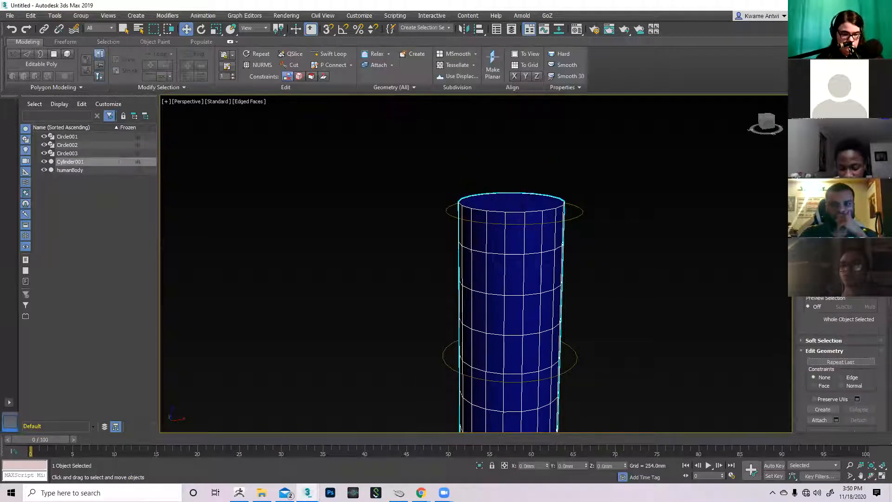
Step: Select the cylinder's vertex rings around and above the middle circle at the Editable Poly level, and return to its Skin modifier
{"action": "key", "text": "1"}
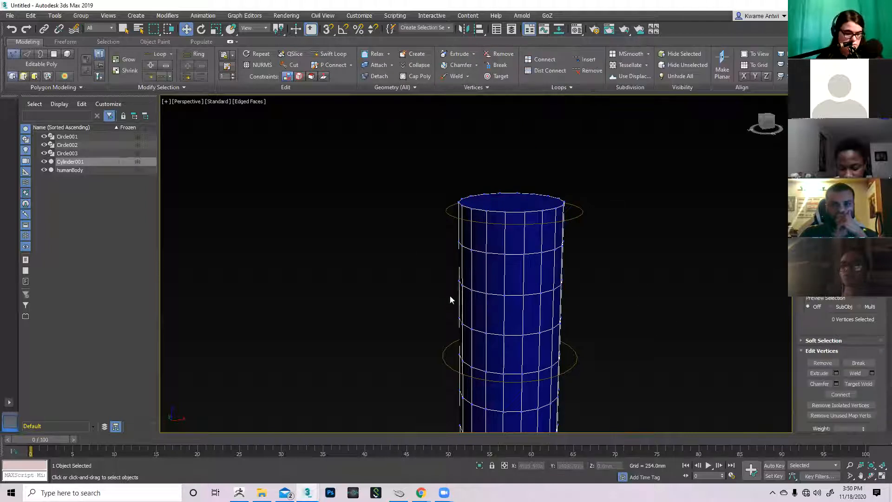
{"action": "mouse_move", "coordinate": [643, 318]}
{"action": "middle_mouse_down", "text": "alt"}
{"action": "mouse_move", "coordinate": [653, 296]}
{"action": "mouse_move", "coordinate": [643, 334]}
{"action": "mouse_move", "coordinate": [651, 332]}
{"action": "middle_mouse_up", "text": "alt"}
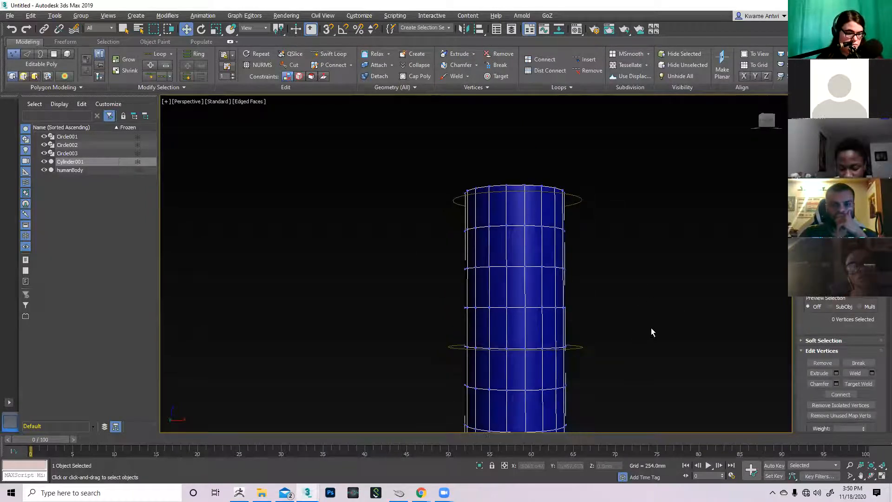
{"action": "left_click_drag", "start_coordinate": [579, 368], "coordinate": [425, 329]}
{"action": "scroll", "coordinate": [558, 360], "scroll_direction": "up", "scroll_amount": 5}
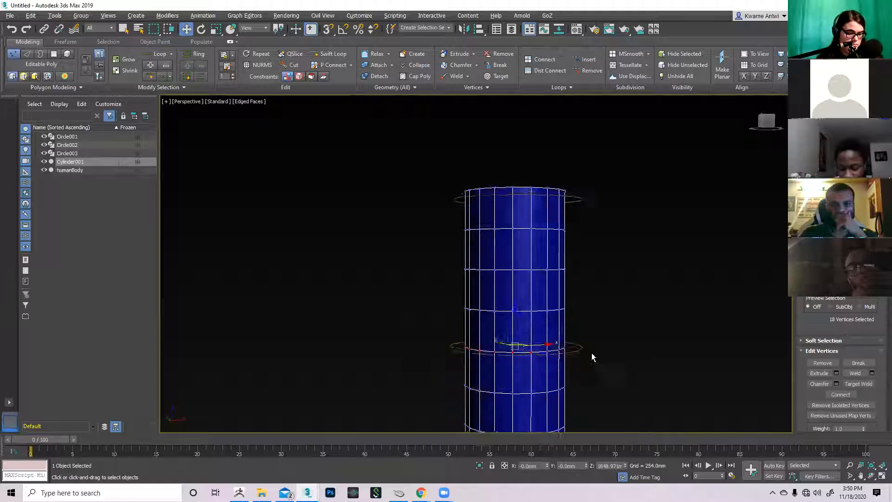
{"action": "left_click_drag", "start_coordinate": [593, 308], "coordinate": [424, 199]}
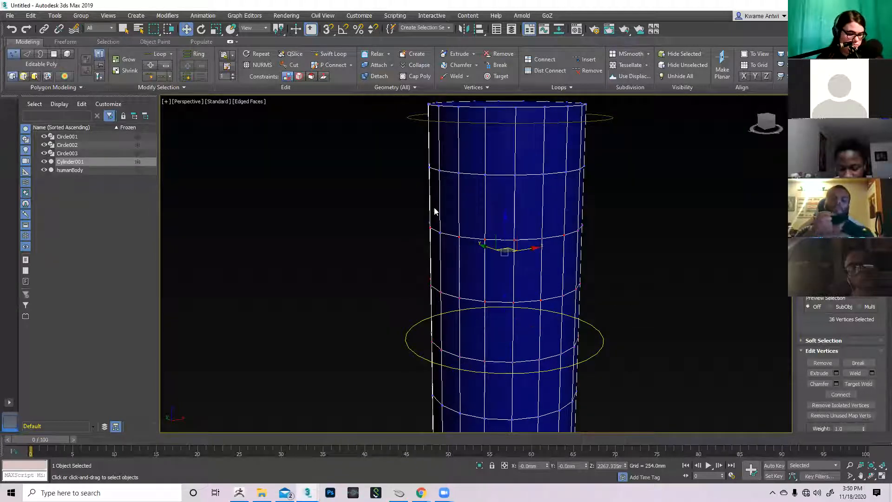
{"action": "middle_click_drag", "start_coordinate": [498, 239], "coordinate": [695, 288], "text": "alt"}
{"action": "key", "text": "1"}
{"action": "left_click", "coordinate": [822, 138]}
Step: Review the Skin modifier's parameters for the cylinder, leaving the cylinder selected
{"action": "scroll", "coordinate": [701, 303], "scroll_direction": "down", "scroll_amount": 4}
{"action": "scroll", "coordinate": [684, 314], "scroll_direction": "up", "scroll_amount": 2}
{"action": "scroll", "coordinate": [681, 319], "scroll_direction": "down", "scroll_amount": 1}
{"action": "scroll", "coordinate": [701, 286], "scroll_direction": "up", "scroll_amount": 3}
{"action": "scroll", "coordinate": [704, 298], "scroll_direction": "down", "scroll_amount": 3}
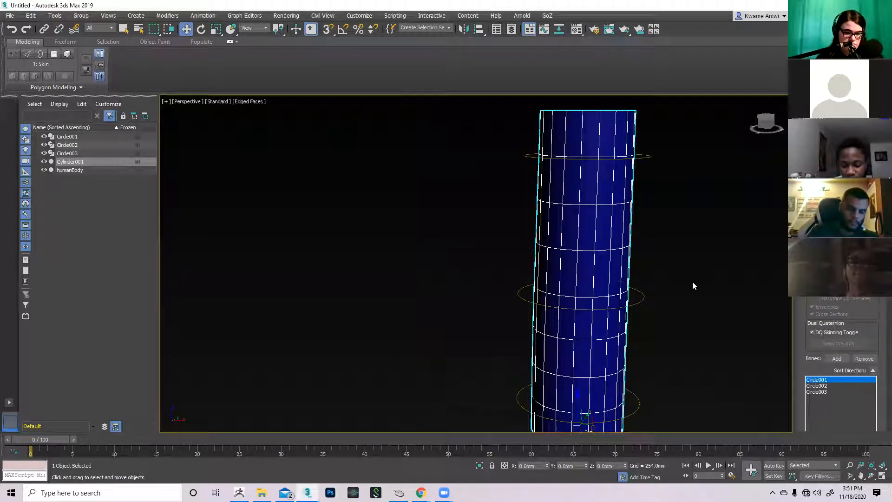
{"action": "scroll", "coordinate": [688, 295], "scroll_direction": "down", "scroll_amount": 4}
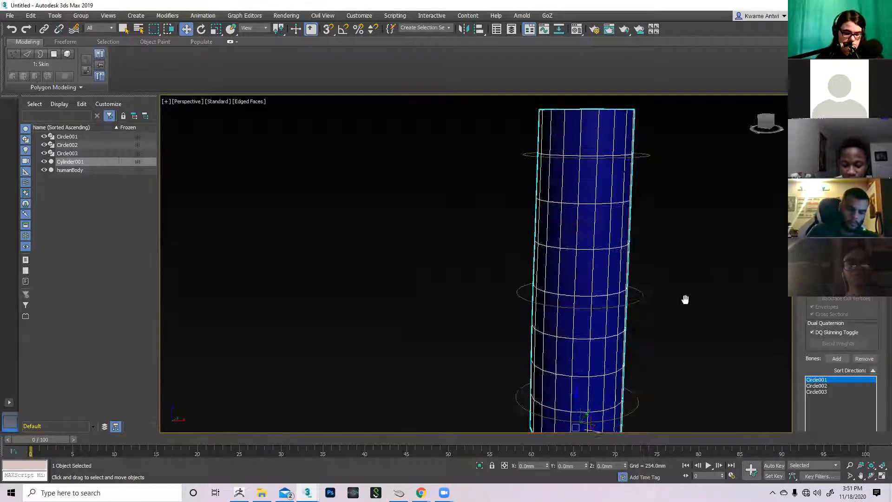
{"action": "scroll", "coordinate": [660, 309], "scroll_direction": "up", "scroll_amount": 3}
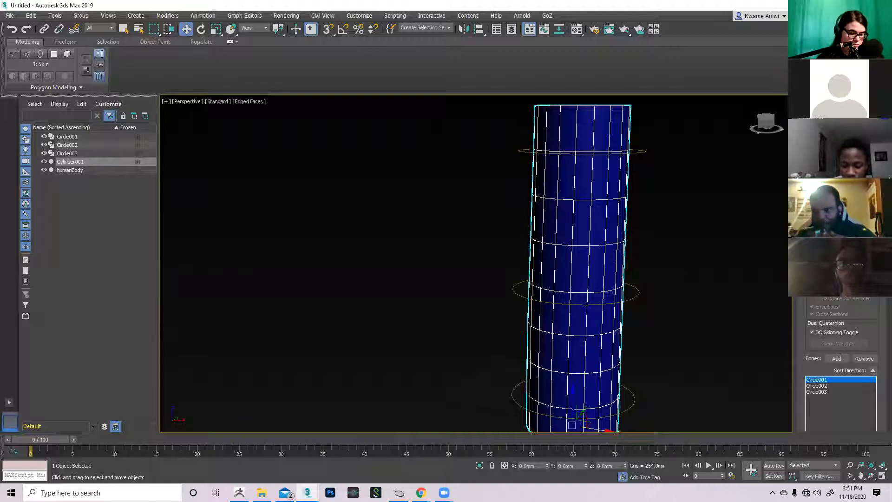
{"action": "middle_click_drag", "start_coordinate": [621, 240], "coordinate": [630, 261]}
{"action": "middle_click_drag", "start_coordinate": [679, 214], "coordinate": [691, 228]}
{"action": "left_click", "coordinate": [662, 189]}
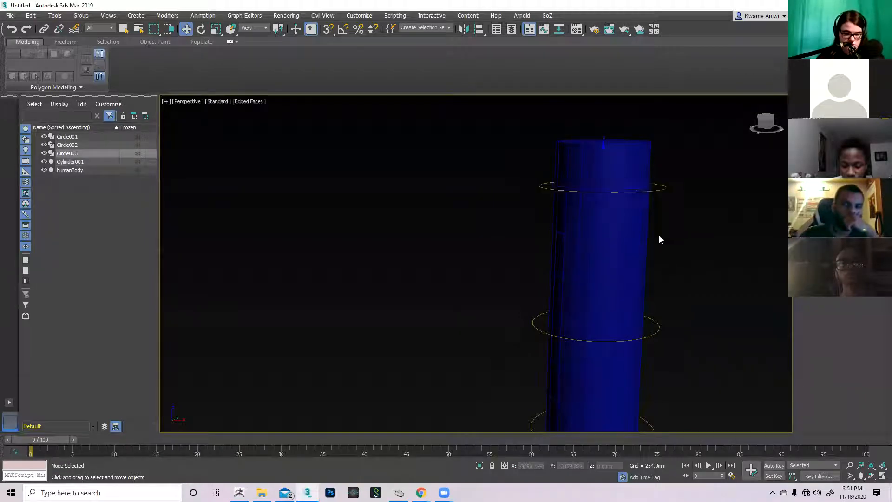
{"action": "left_click", "coordinate": [575, 245]}
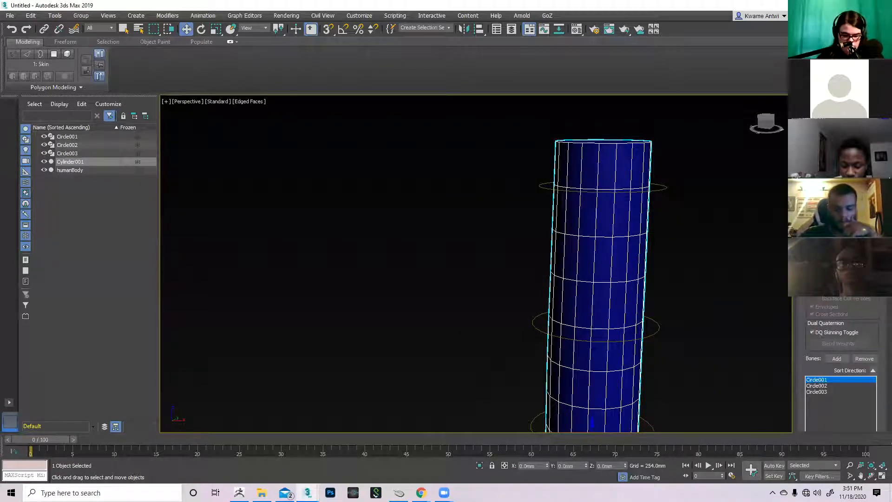
Step: Open the Skin modifier's bone selection dialog, check the available objects, and cancel without adding any bone
{"action": "scroll", "coordinate": [841, 365], "scroll_direction": "down", "scroll_amount": 2}
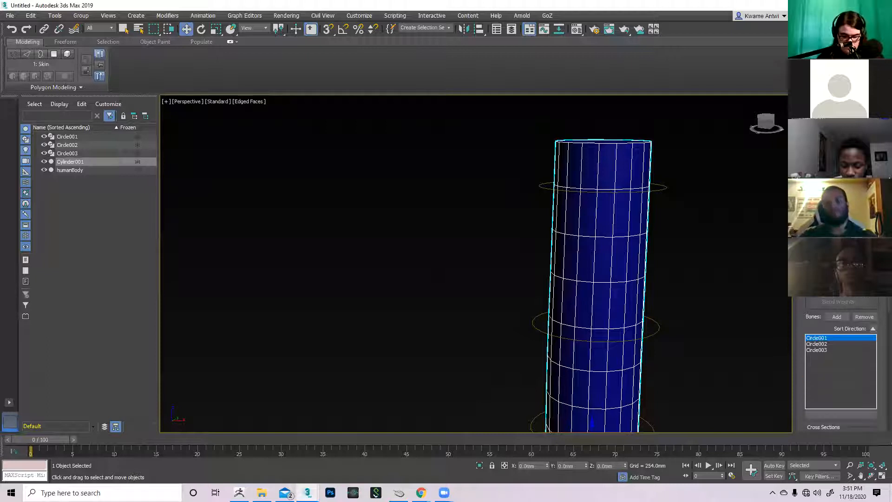
{"action": "scroll", "coordinate": [841, 365], "scroll_direction": "down", "scroll_amount": 2}
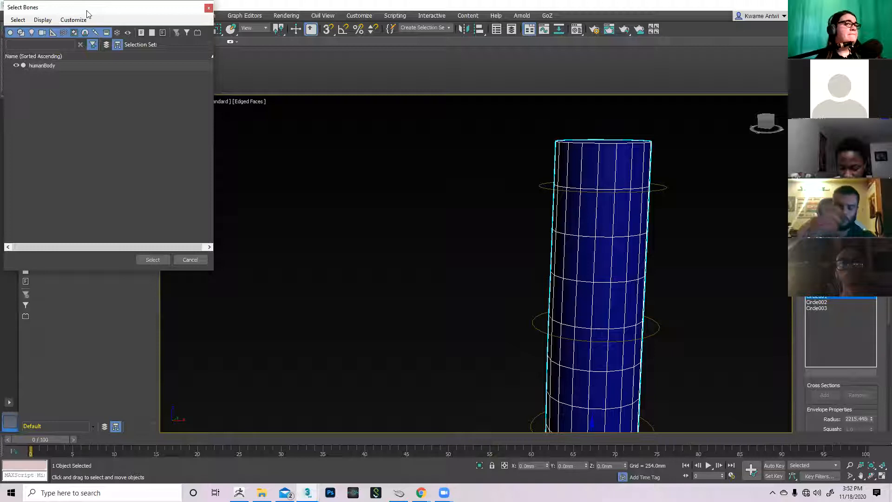
{"action": "left_click_drag", "start_coordinate": [82, 10], "coordinate": [292, 93]}
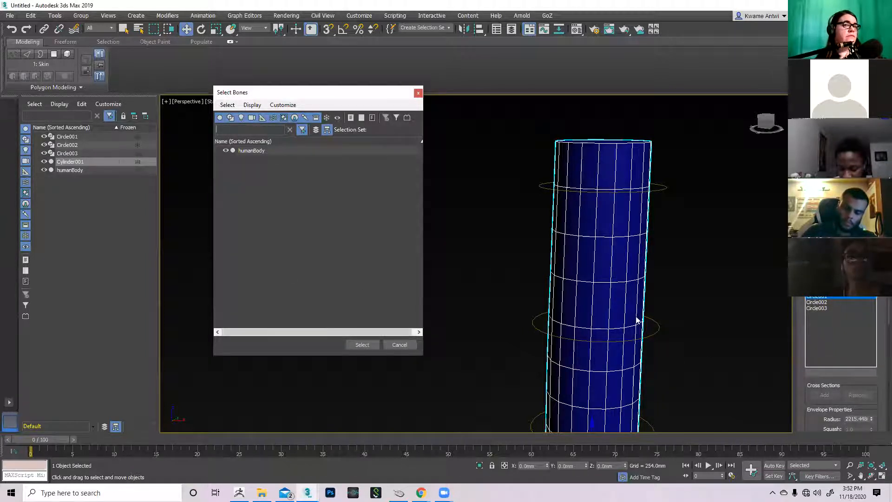
{"action": "left_click", "coordinate": [400, 345]}
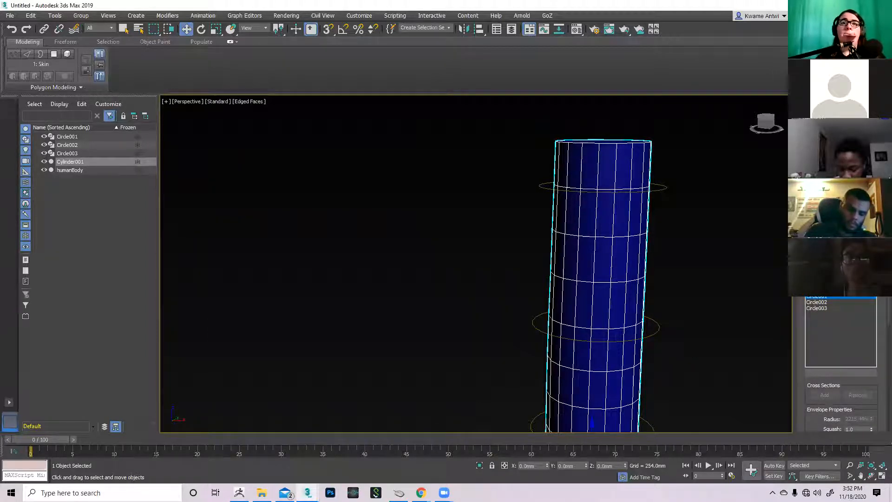
{"action": "middle_click_drag", "start_coordinate": [731, 293], "coordinate": [703, 288]}
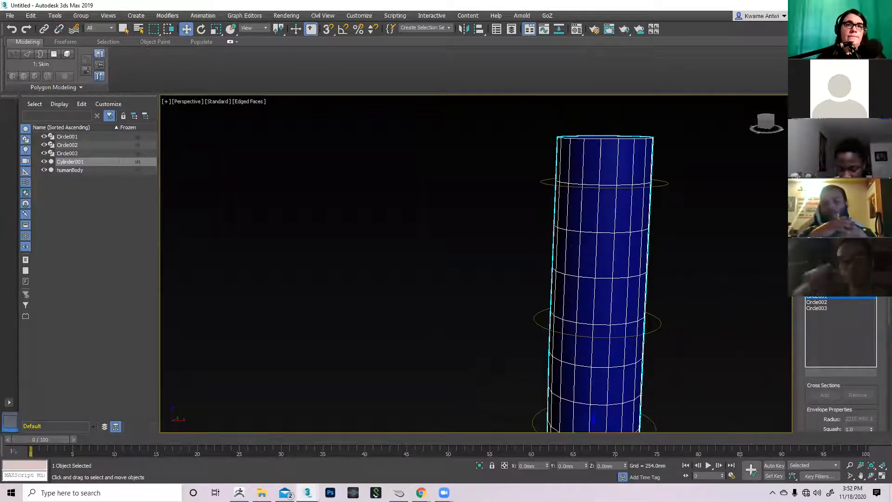
Step: Move the top circle sideways and down, and tilt it about 65 degrees around Y to bend the cylinder's upper end
{"action": "scroll", "coordinate": [837, 340], "scroll_direction": "up", "scroll_amount": 3}
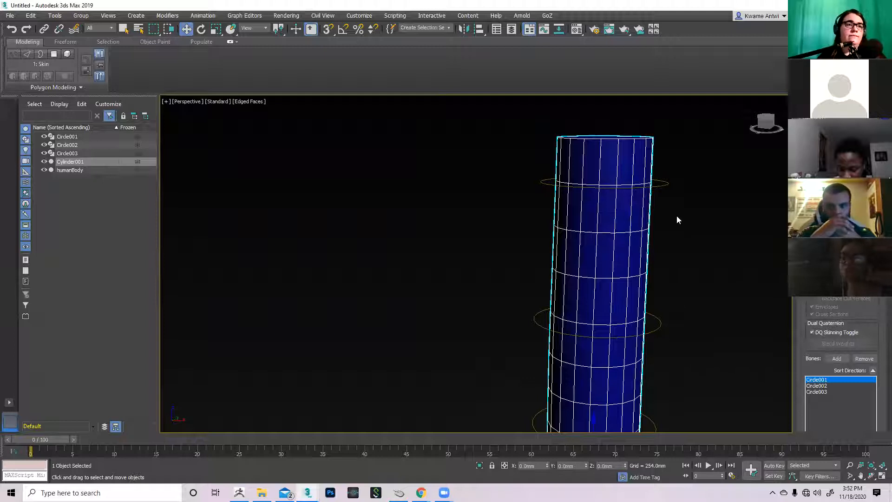
{"action": "left_click", "coordinate": [662, 184]}
{"action": "middle_click_drag", "start_coordinate": [673, 214], "coordinate": [626, 219]}
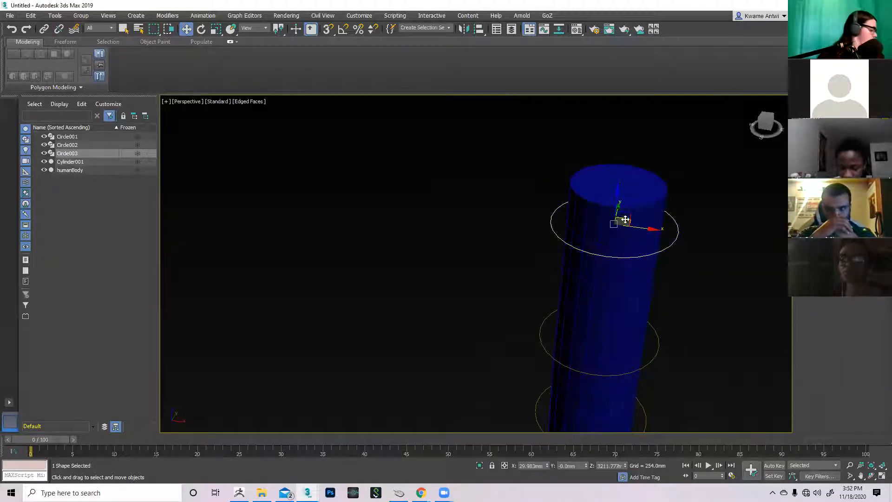
{"action": "left_click_drag", "start_coordinate": [629, 216], "coordinate": [586, 218]}
{"action": "middle_click_drag", "start_coordinate": [587, 219], "coordinate": [581, 218], "text": "alt"}
{"action": "left_click_drag", "start_coordinate": [592, 212], "coordinate": [517, 139]}
{"action": "key", "text": "e"}
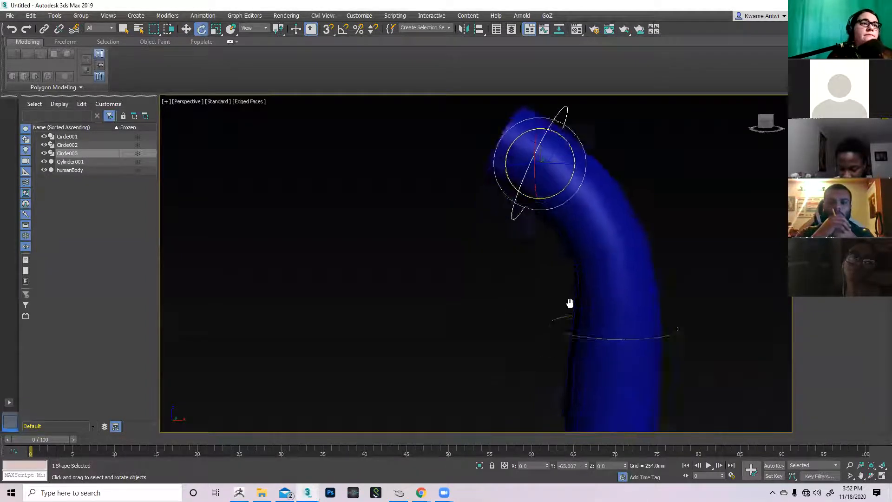
Step: Select the middle circle, tilt it to bend the cylinder's midsection, and return to the Move tool
{"action": "middle_click_drag", "start_coordinate": [569, 302], "coordinate": [620, 247]}
{"action": "left_click", "coordinate": [622, 250]}
{"action": "left_click", "coordinate": [612, 247]}
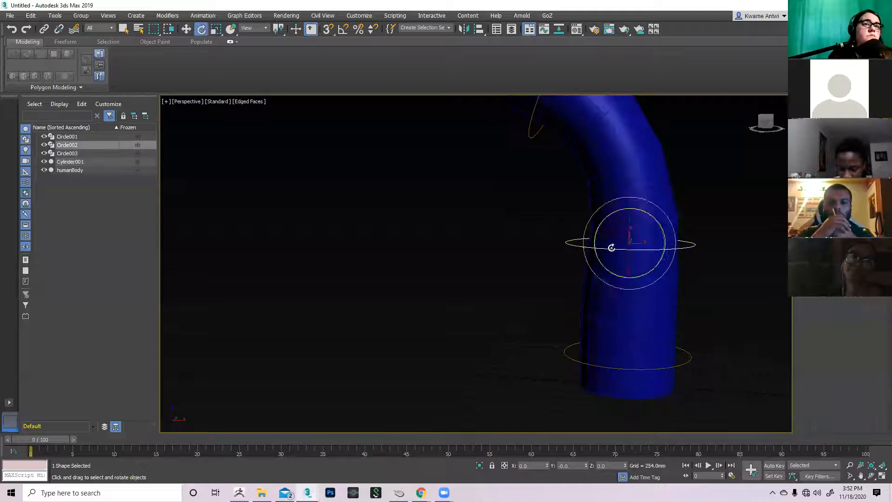
{"action": "left_click_drag", "start_coordinate": [654, 218], "coordinate": [648, 265]}
{"action": "key", "text": "w"}
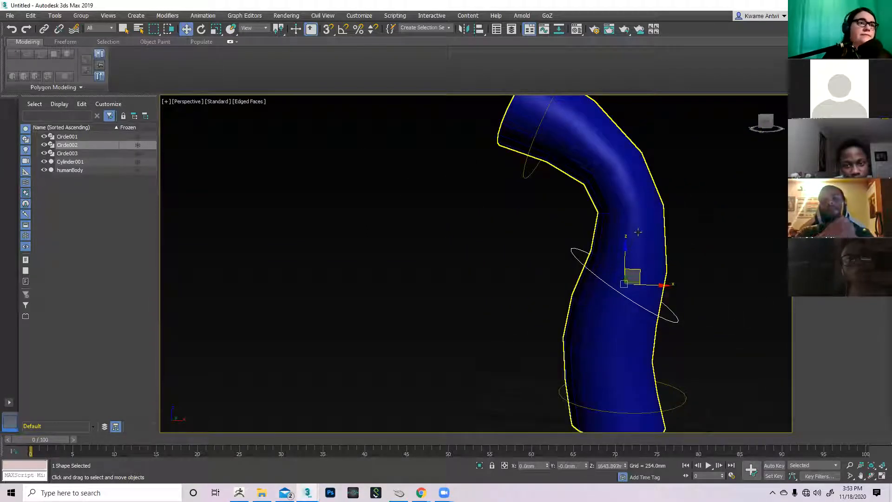
Step: Select the bottom circle and examine how the cylinder bends between the three control circles
{"action": "scroll", "coordinate": [693, 288], "scroll_direction": "up", "scroll_amount": 3}
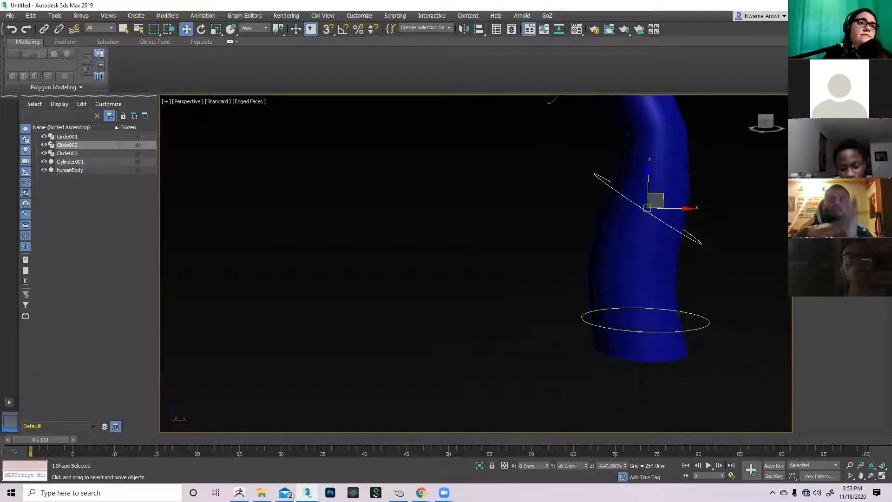
{"action": "scroll", "coordinate": [703, 279], "scroll_direction": "up", "scroll_amount": 2}
{"action": "left_click", "coordinate": [707, 345]}
{"action": "scroll", "coordinate": [687, 260], "scroll_direction": "down", "scroll_amount": 3}
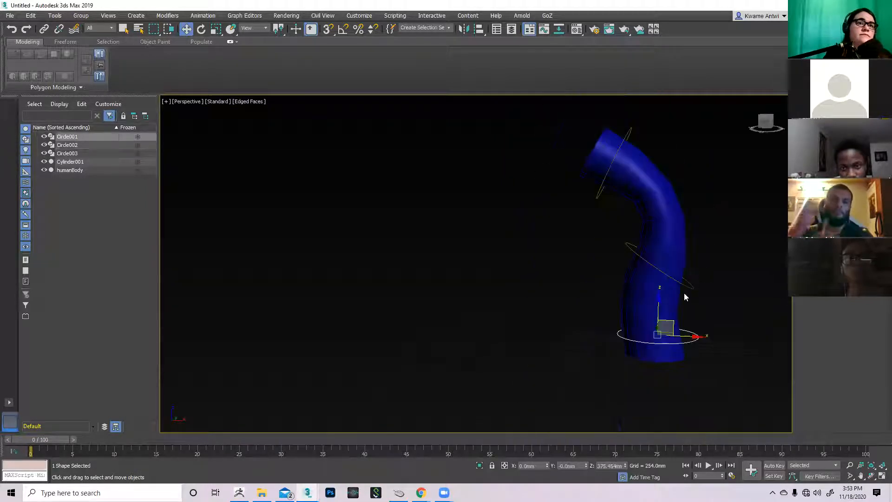
{"action": "middle_click_drag", "start_coordinate": [741, 253], "coordinate": [685, 253]}
{"action": "scroll", "coordinate": [695, 255], "scroll_direction": "up", "scroll_amount": 2}
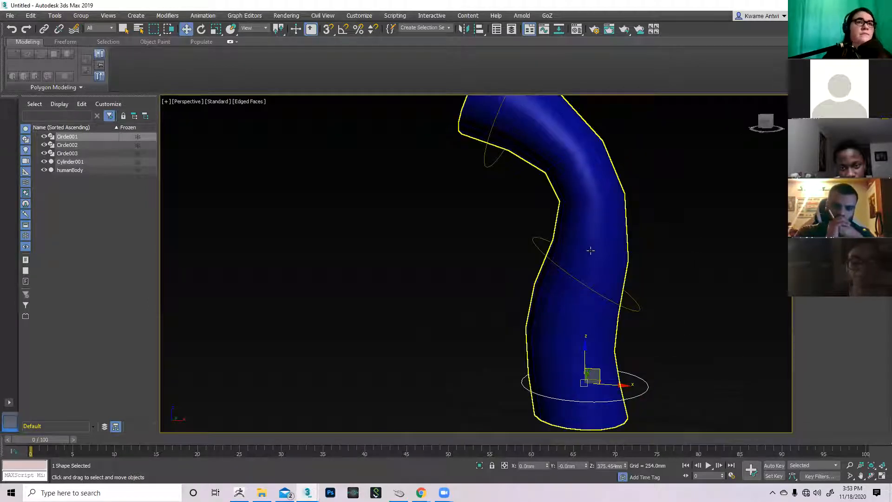
{"action": "mouse_move", "coordinate": [641, 259]}
{"action": "middle_mouse_down", "text": "alt"}
{"action": "mouse_move", "coordinate": [639, 233]}
{"action": "mouse_move", "coordinate": [645, 261]}
{"action": "middle_mouse_up", "text": "alt"}
{"action": "scroll", "coordinate": [645, 261], "scroll_direction": "down", "scroll_amount": 2}
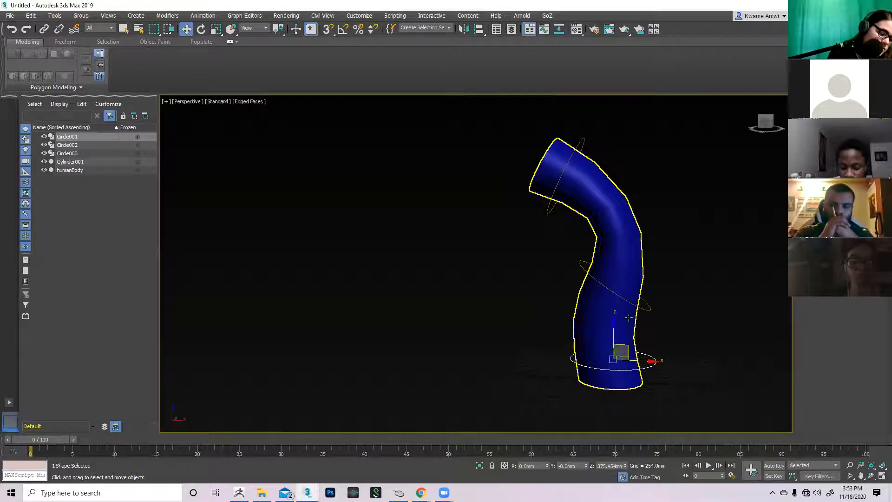
{"action": "middle_click_drag", "start_coordinate": [629, 317], "coordinate": [623, 343], "text": "alt"}
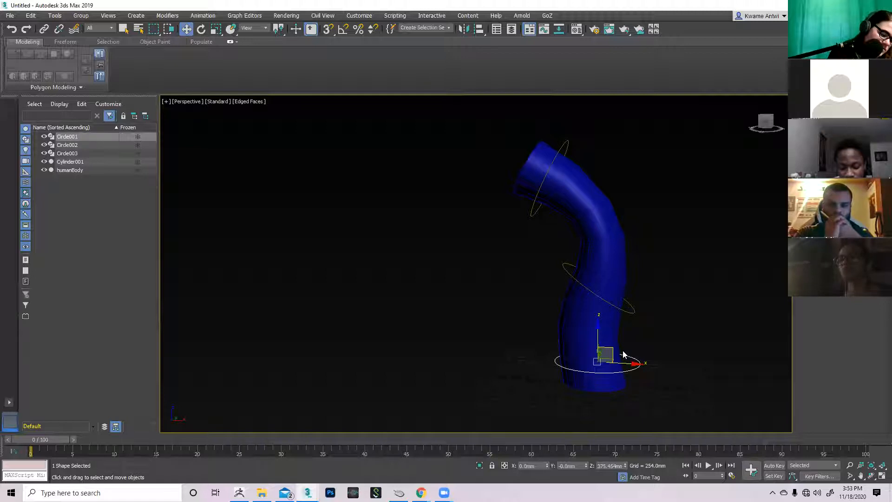
Step: Try moving the bottom circle sideways and down to show its pull on the cylinder's base, and undo the move
{"action": "scroll", "coordinate": [623, 367], "scroll_direction": "up", "scroll_amount": 4}
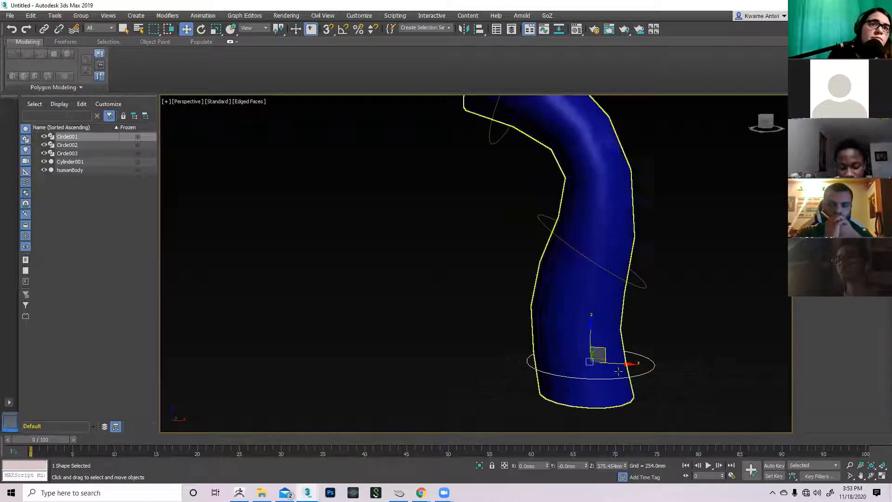
{"action": "left_click", "coordinate": [635, 379]}
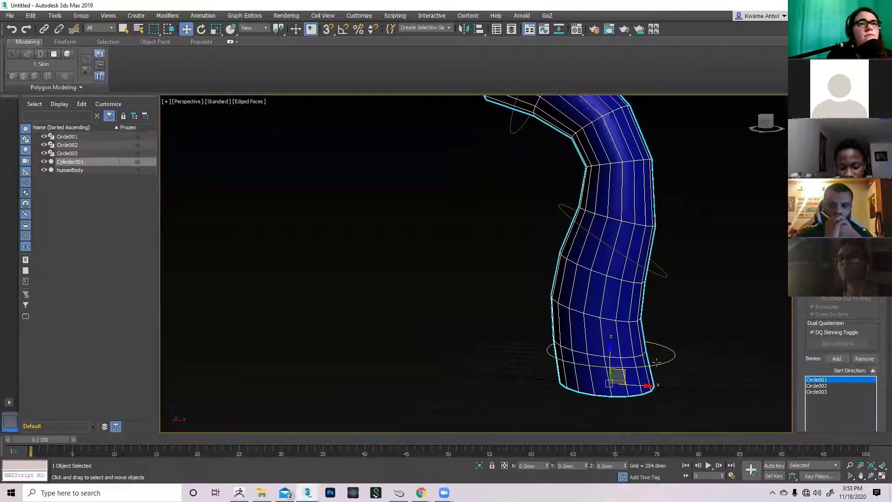
{"action": "left_click", "coordinate": [657, 367]}
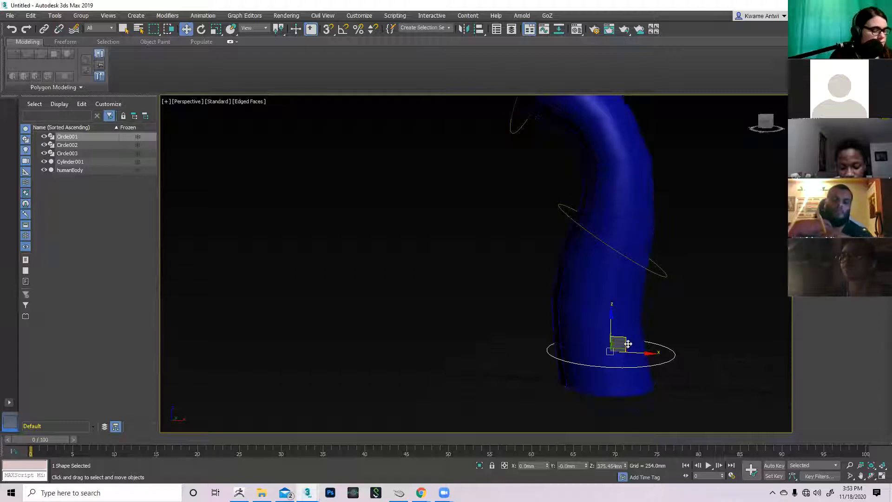
{"action": "middle_click_drag", "start_coordinate": [639, 342], "coordinate": [649, 339], "text": "alt"}
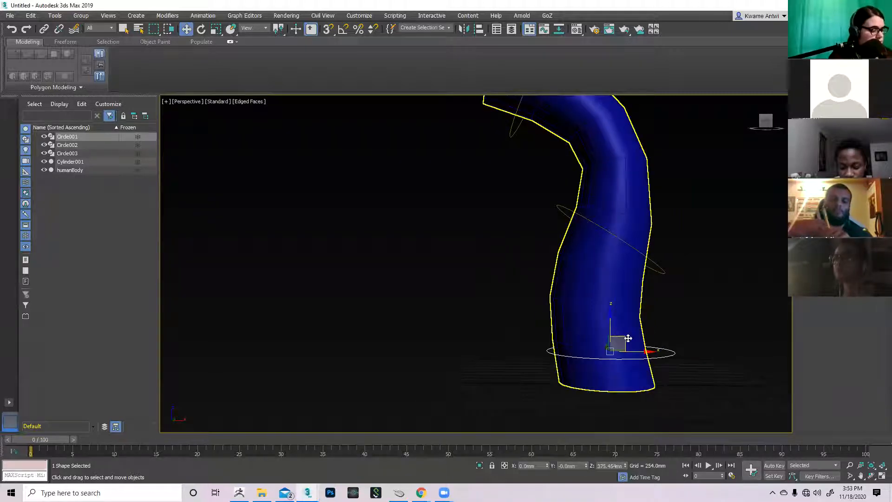
{"action": "left_click_drag", "start_coordinate": [624, 337], "coordinate": [587, 371]}
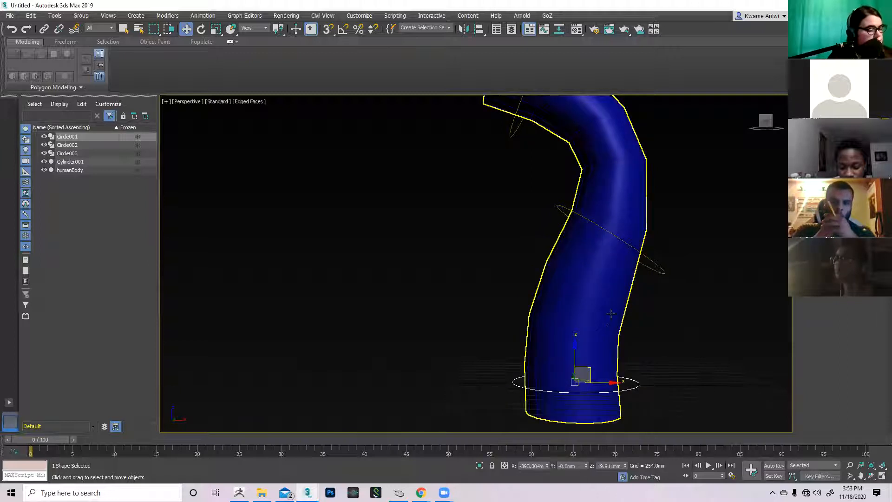
{"action": "key", "text": "ctrl+z"}
Step: Select the bent cylinder and enter envelope editing of its Skin modifier to display the bone weight colors
{"action": "middle_click_drag", "start_coordinate": [620, 308], "coordinate": [612, 324]}
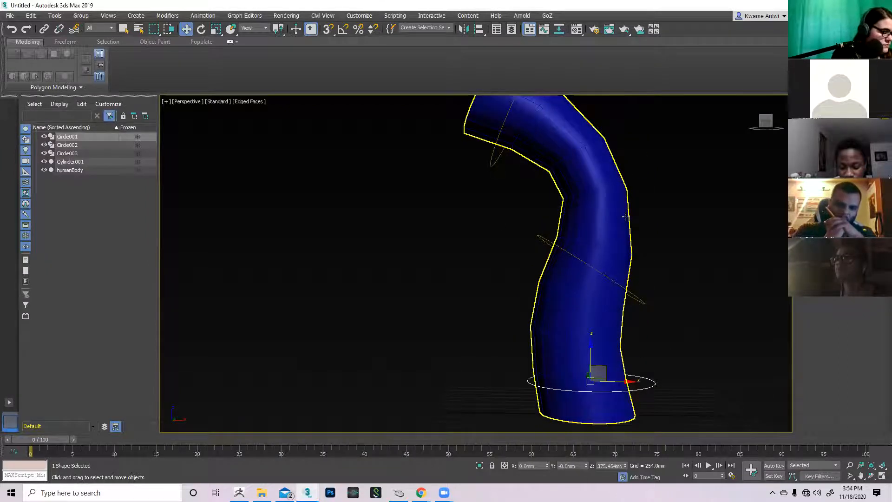
{"action": "middle_click_drag", "start_coordinate": [626, 216], "coordinate": [615, 277]}
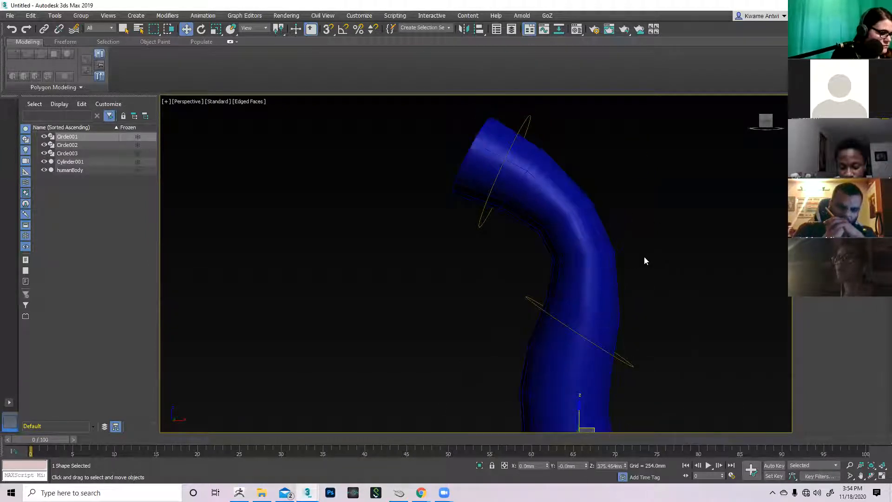
{"action": "middle_click_drag", "start_coordinate": [670, 261], "coordinate": [673, 232]}
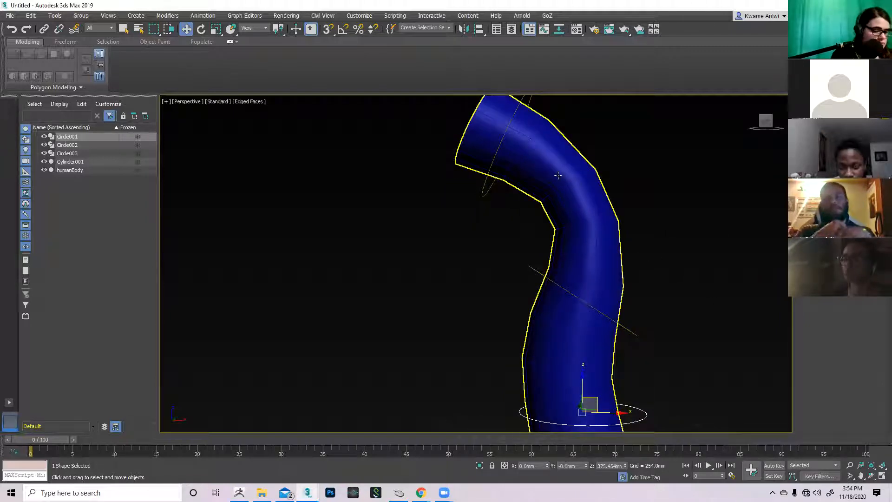
{"action": "left_click", "coordinate": [553, 170]}
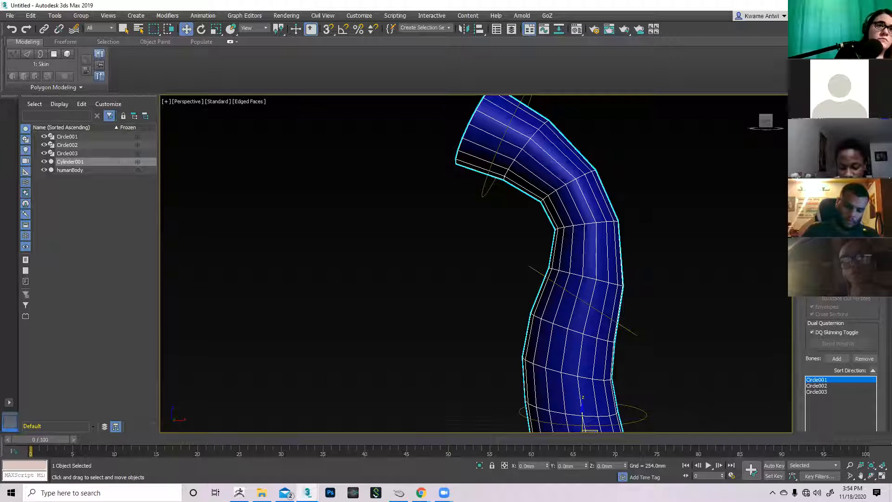
{"action": "key", "text": "1"}
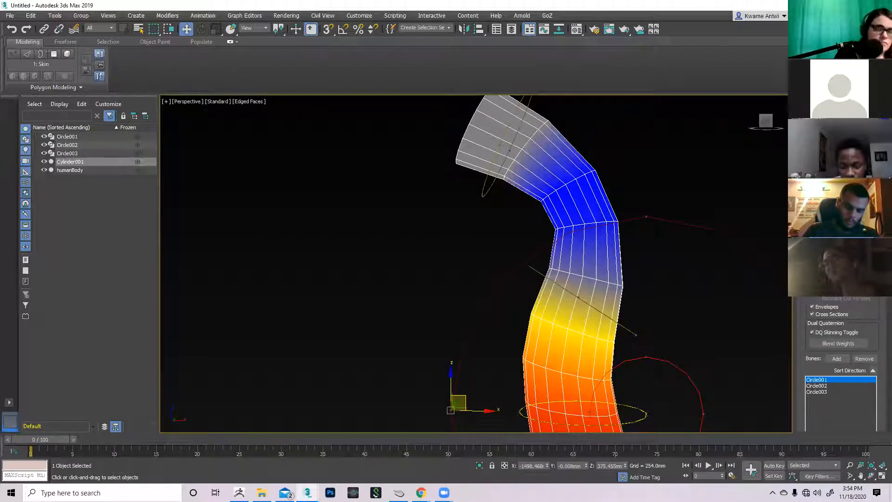
Step: Examine the weight colors and envelope of Circle001 along the whole cylinder
{"action": "middle_click_drag", "start_coordinate": [637, 163], "coordinate": [667, 242]}
{"action": "middle_click_drag", "start_coordinate": [706, 279], "coordinate": [673, 127]}
{"action": "scroll", "coordinate": [653, 356], "scroll_direction": "up", "scroll_amount": 3}
{"action": "mouse_move", "coordinate": [654, 359]}
{"action": "middle_mouse_down"}
{"action": "mouse_move", "coordinate": [678, 349]}
{"action": "mouse_move", "coordinate": [667, 366]}
{"action": "middle_mouse_up"}
{"action": "scroll", "coordinate": [657, 372], "scroll_direction": "down", "scroll_amount": 2}
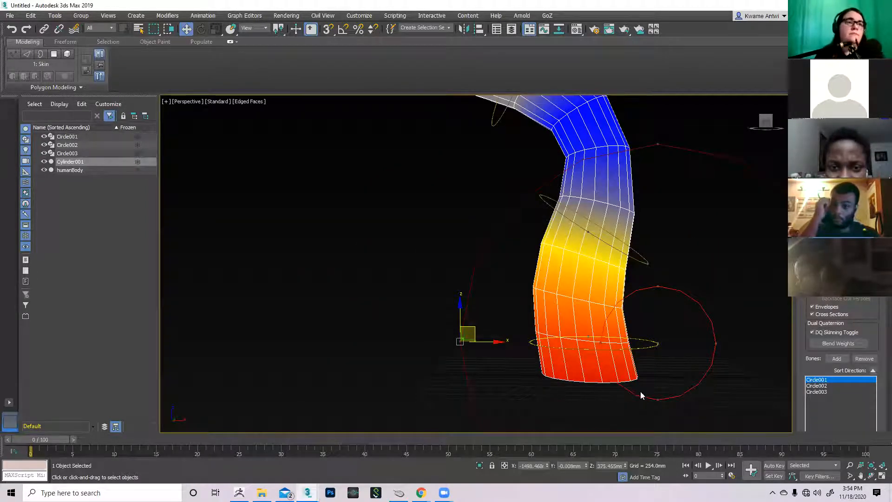
{"action": "middle_click_drag", "start_coordinate": [578, 300], "coordinate": [575, 358]}
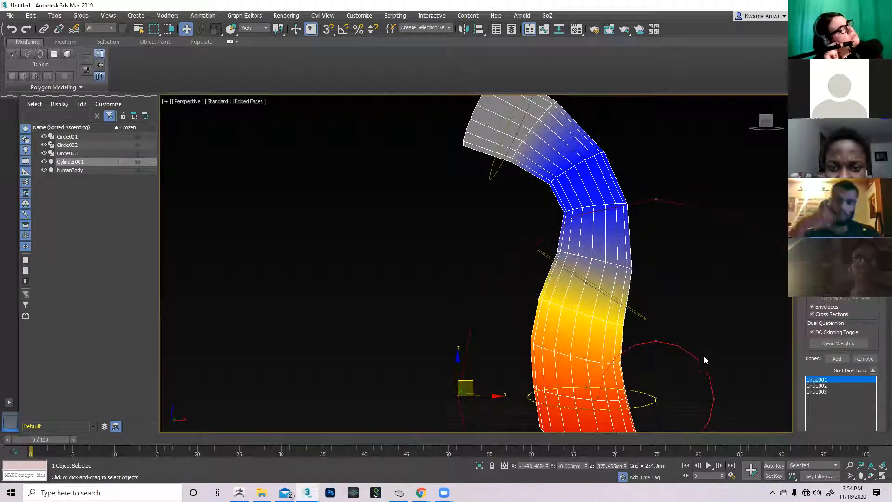
{"action": "middle_click_drag", "start_coordinate": [704, 356], "coordinate": [686, 334]}
Step: Enable vertex selection in the Skin modifier and select a single vertex just above the middle circle
{"action": "left_click_drag", "start_coordinate": [804, 299], "coordinate": [799, 369]}
{"action": "left_click_drag", "start_coordinate": [805, 291], "coordinate": [805, 299]}
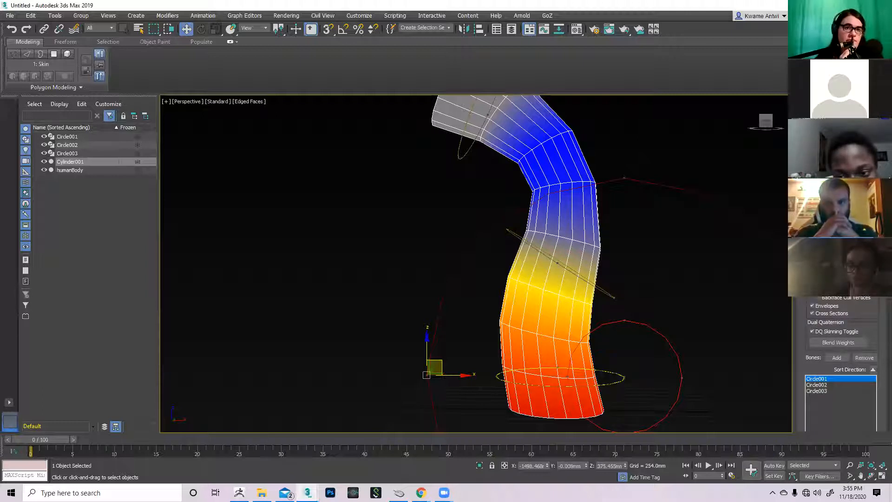
{"action": "middle_click_drag", "start_coordinate": [618, 312], "coordinate": [691, 350], "text": "alt"}
{"action": "middle_click_drag", "start_coordinate": [526, 353], "coordinate": [554, 291], "text": "alt"}
{"action": "scroll", "coordinate": [579, 296], "scroll_direction": "up", "scroll_amount": 3}
{"action": "scroll", "coordinate": [579, 296], "scroll_direction": "up", "scroll_amount": 2}
{"action": "scroll", "coordinate": [554, 291], "scroll_direction": "down", "scroll_amount": 3}
{"action": "middle_click_drag", "start_coordinate": [625, 314], "coordinate": [653, 258], "text": "alt"}
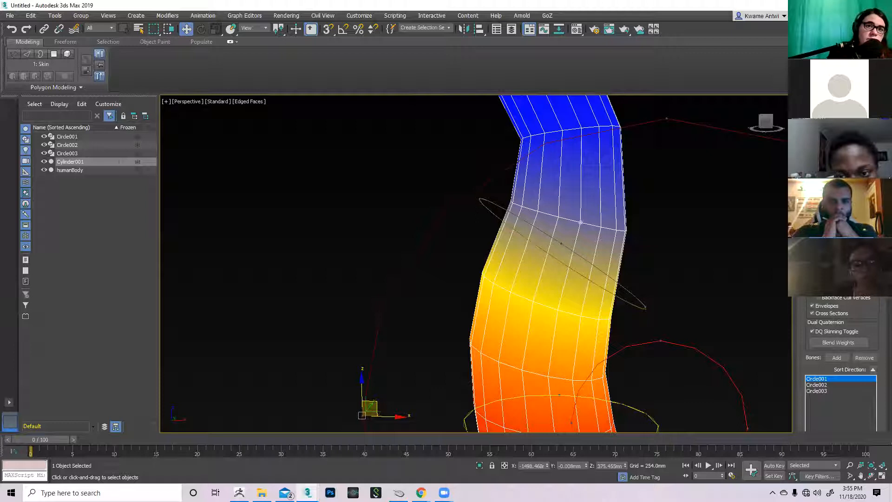
{"action": "key", "text": "ctrl+a"}
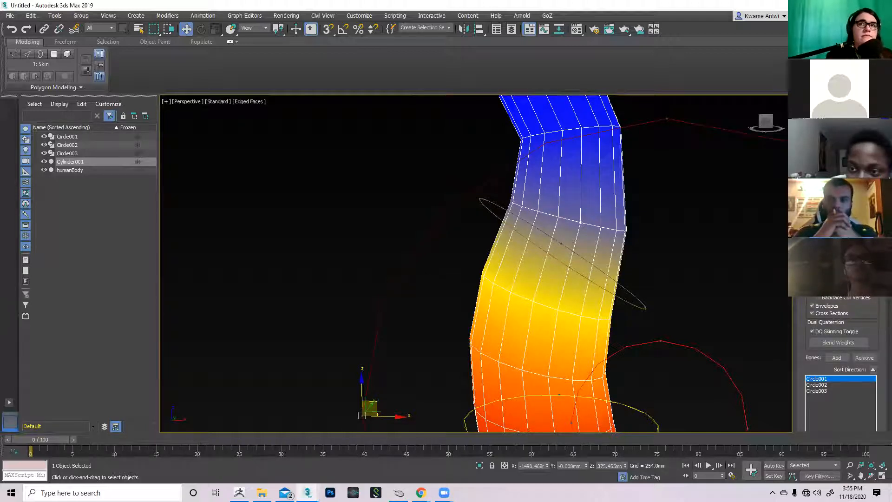
Step: Review the Skin parameters for bones, cross sections and envelopes against the weight colors around the middle circle
{"action": "scroll", "coordinate": [842, 362], "scroll_direction": "down", "scroll_amount": 3}
{"action": "scroll", "coordinate": [802, 314], "scroll_direction": "down", "scroll_amount": 3}
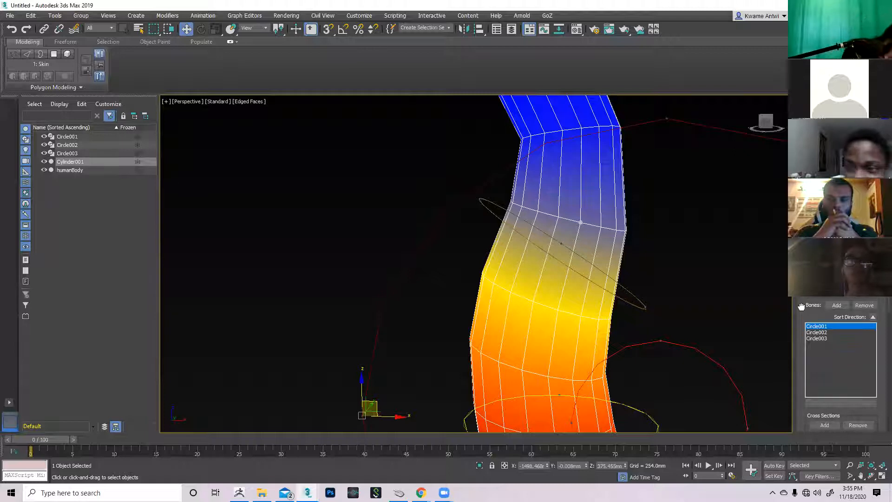
{"action": "scroll", "coordinate": [808, 349], "scroll_direction": "up", "scroll_amount": 6}
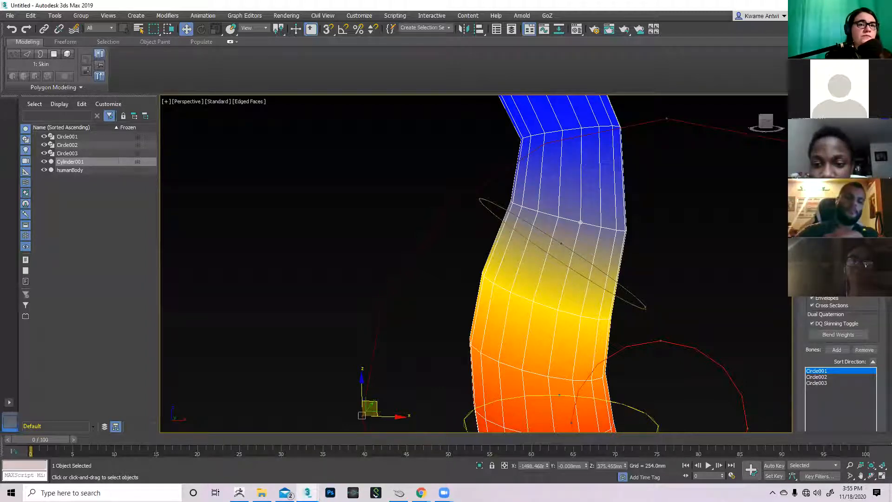
{"action": "scroll", "coordinate": [841, 334], "scroll_direction": "down", "scroll_amount": 1}
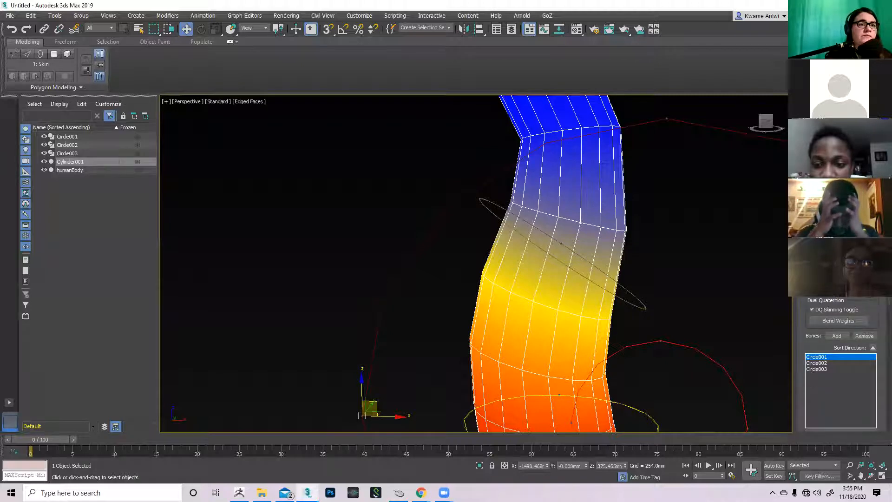
{"action": "scroll", "coordinate": [804, 334], "scroll_direction": "down", "scroll_amount": 3}
{"action": "scroll", "coordinate": [790, 332], "scroll_direction": "down", "scroll_amount": 3}
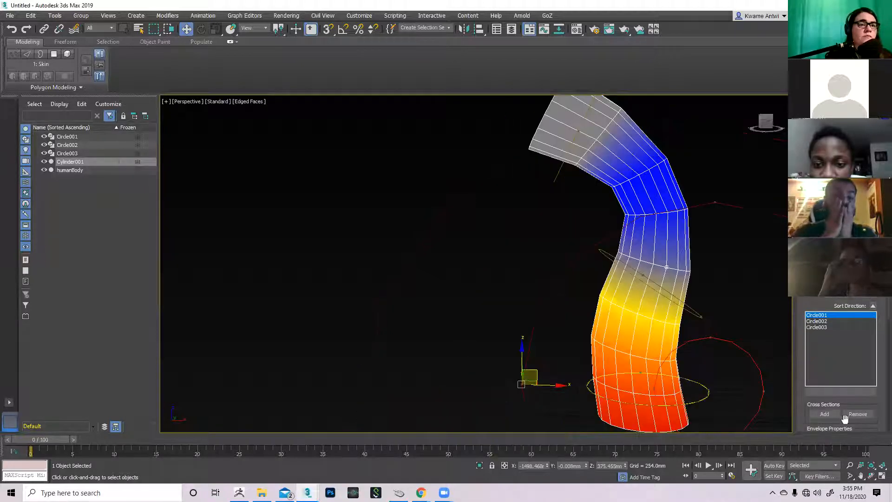
{"action": "scroll", "coordinate": [847, 412], "scroll_direction": "down", "scroll_amount": 3}
{"action": "scroll", "coordinate": [806, 391], "scroll_direction": "up", "scroll_amount": 3}
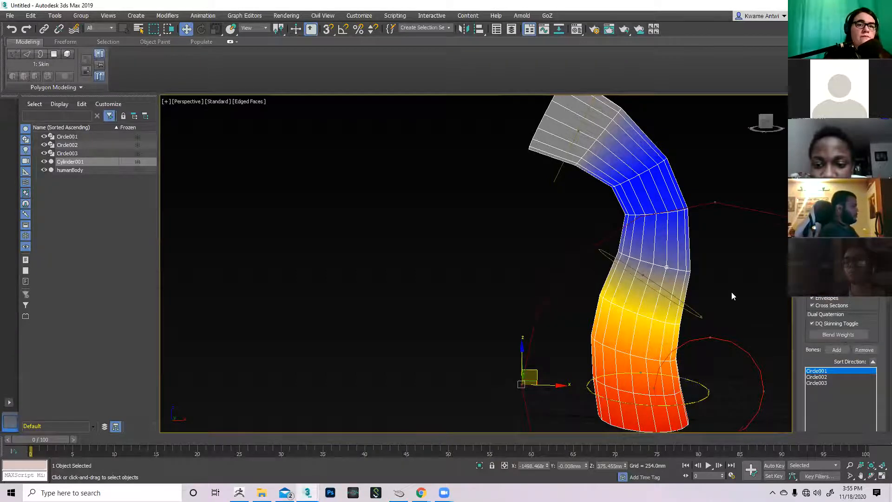
{"action": "scroll", "coordinate": [715, 298], "scroll_direction": "up", "scroll_amount": 4}
{"action": "middle_click_drag", "start_coordinate": [674, 312], "coordinate": [672, 316]}
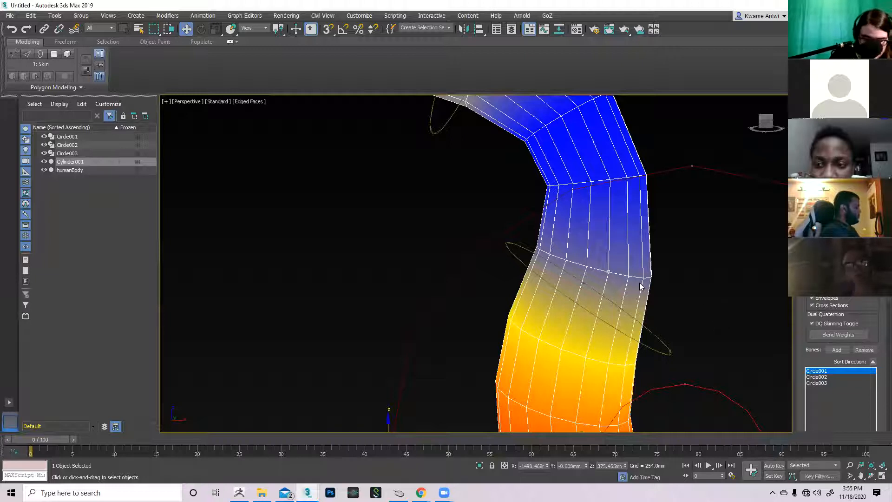
{"action": "middle_click_drag", "start_coordinate": [641, 287], "coordinate": [650, 297]}
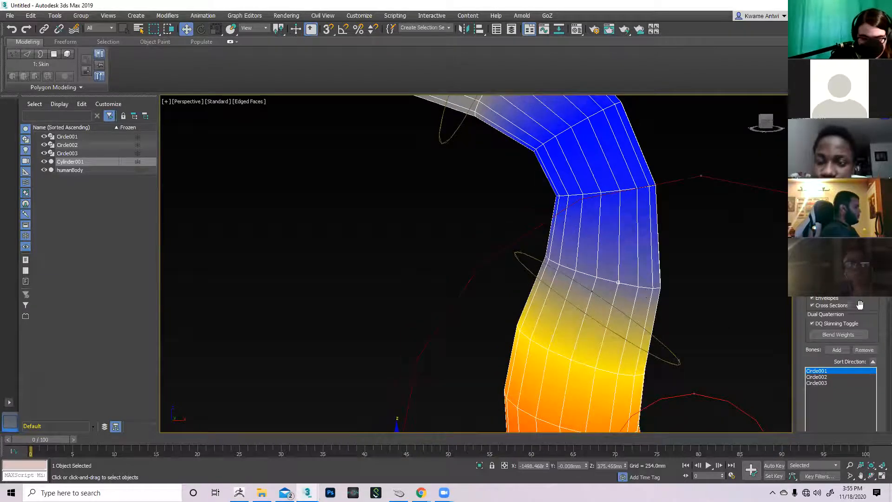
Step: Turn on Blend Weights in the Skin modifier and select the two vertex rings around the middle circle
{"action": "left_click", "coordinate": [836, 337]}
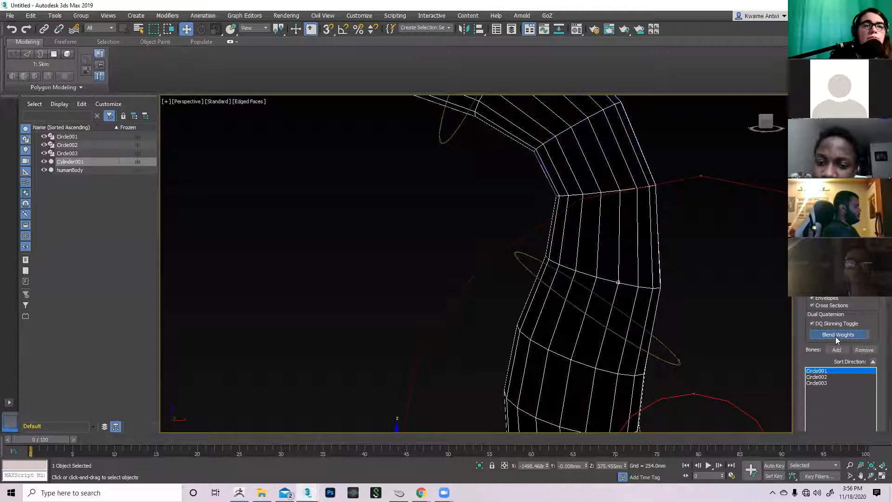
{"action": "scroll", "coordinate": [639, 359], "scroll_direction": "down", "scroll_amount": 5}
{"action": "middle_click_drag", "start_coordinate": [661, 336], "coordinate": [686, 338], "text": "alt"}
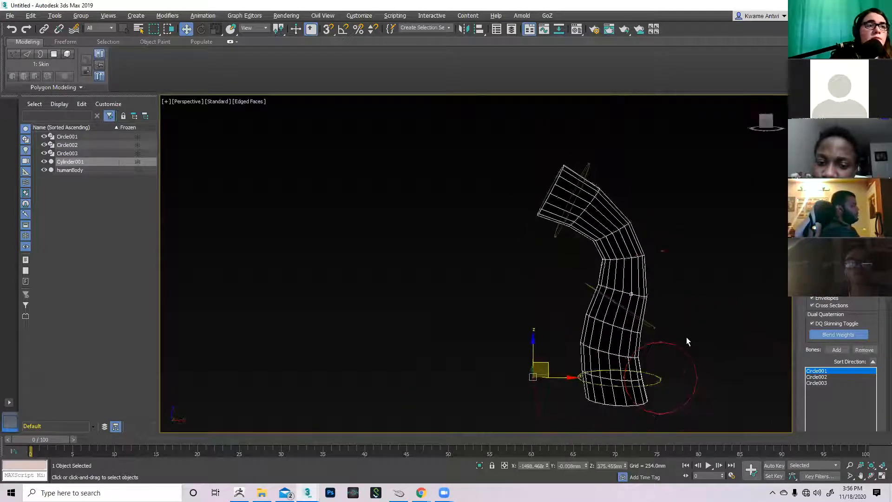
{"action": "scroll", "coordinate": [664, 337], "scroll_direction": "up", "scroll_amount": 3}
{"action": "left_click_drag", "start_coordinate": [664, 338], "coordinate": [515, 252]}
{"action": "middle_click_drag", "start_coordinate": [587, 334], "coordinate": [608, 347], "text": "alt"}
{"action": "scroll", "coordinate": [609, 347], "scroll_direction": "up", "scroll_amount": 3}
{"action": "middle_click_drag", "start_coordinate": [643, 321], "coordinate": [782, 318], "text": "alt"}
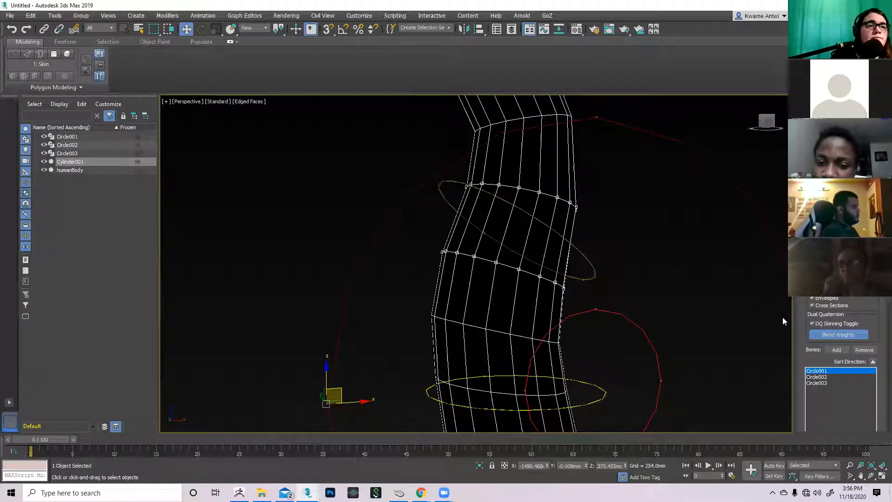
Step: Toggle Blend Weights in the Skin modifier to compare the displays, leaving it off so the cylinder shows its weight colors
{"action": "left_click", "coordinate": [818, 334]}
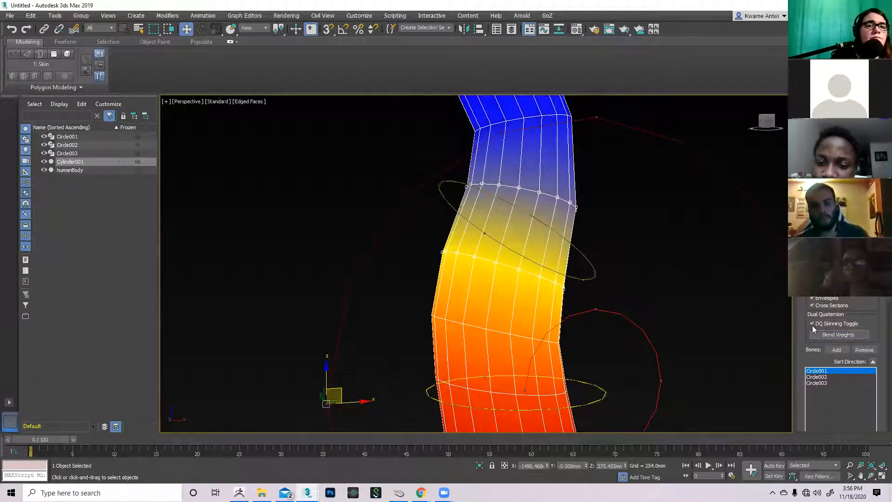
{"action": "left_click", "coordinate": [816, 334]}
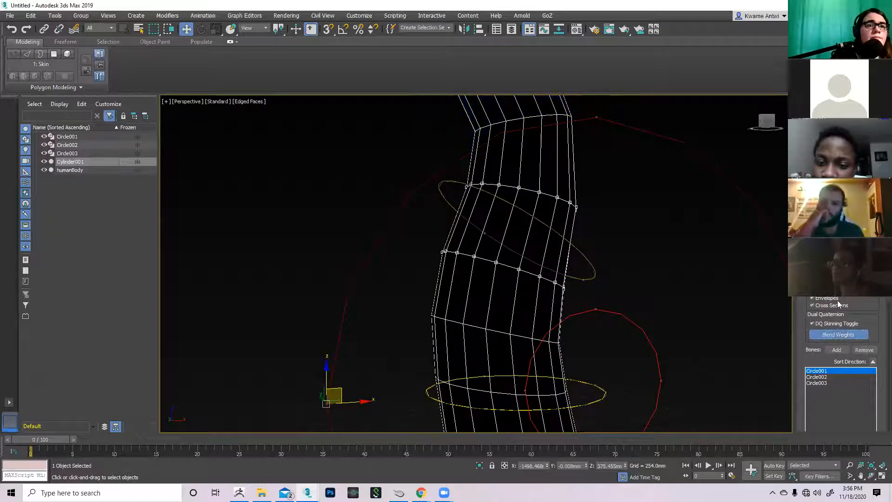
{"action": "scroll", "coordinate": [838, 310], "scroll_direction": "down", "scroll_amount": 2}
{"action": "scroll", "coordinate": [846, 307], "scroll_direction": "down", "scroll_amount": 2}
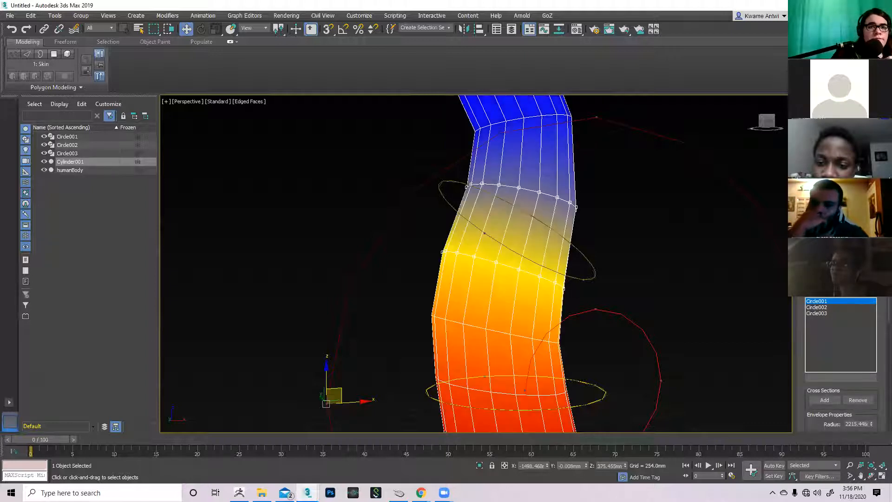
Step: Review the Skin modifier's envelope, weight and mirror parameters alongside the weight colors of the whole cylinder
{"action": "scroll", "coordinate": [813, 298], "scroll_direction": "down", "scroll_amount": 3}
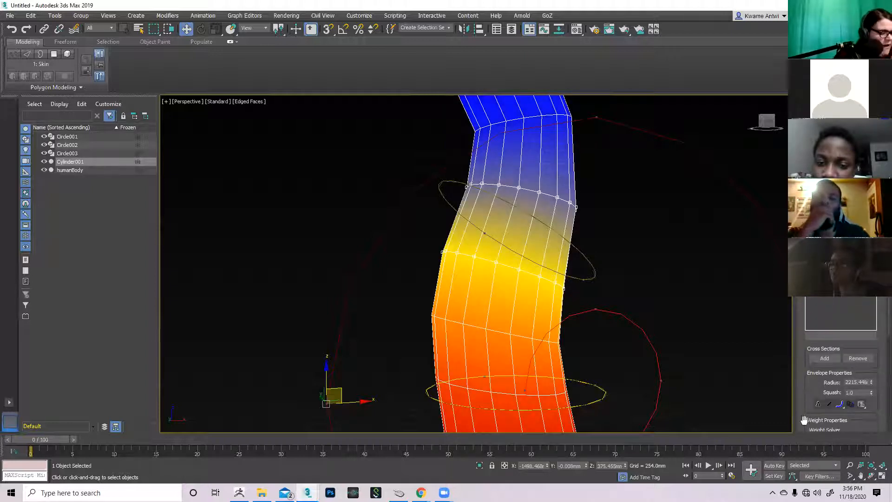
{"action": "scroll", "coordinate": [808, 418], "scroll_direction": "down", "scroll_amount": 2}
{"action": "scroll", "coordinate": [813, 381], "scroll_direction": "down", "scroll_amount": 7}
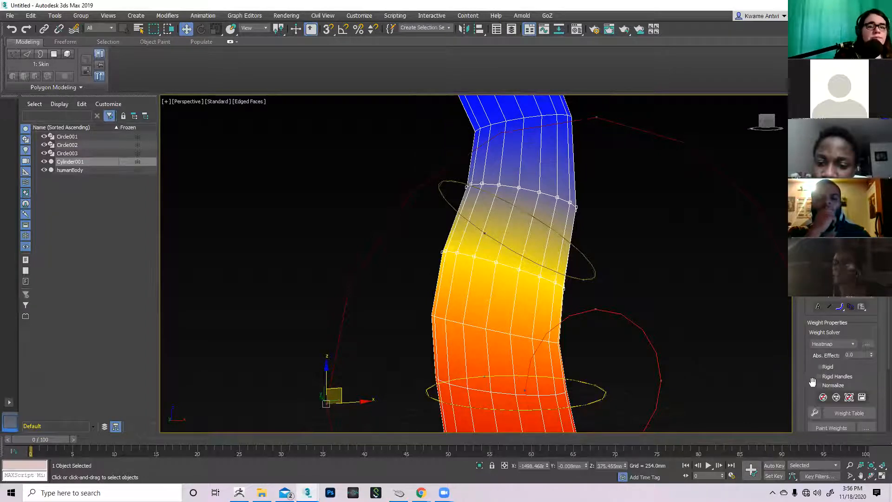
{"action": "scroll", "coordinate": [822, 330], "scroll_direction": "up", "scroll_amount": 5}
{"action": "scroll", "coordinate": [163, 151], "scroll_direction": "up", "scroll_amount": 3}
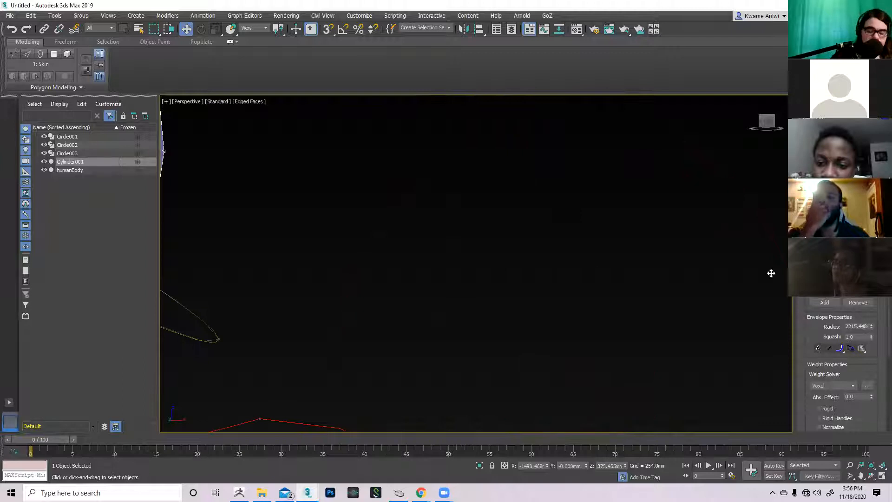
{"action": "middle_click_drag", "start_coordinate": [771, 274], "coordinate": [693, 275]}
{"action": "scroll", "coordinate": [734, 284], "scroll_direction": "up", "scroll_amount": 2}
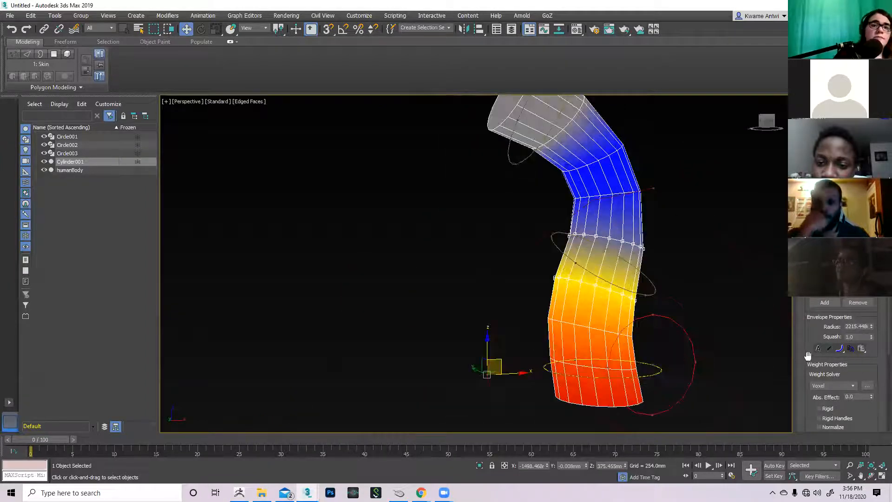
{"action": "scroll", "coordinate": [808, 356], "scroll_direction": "down", "scroll_amount": 8}
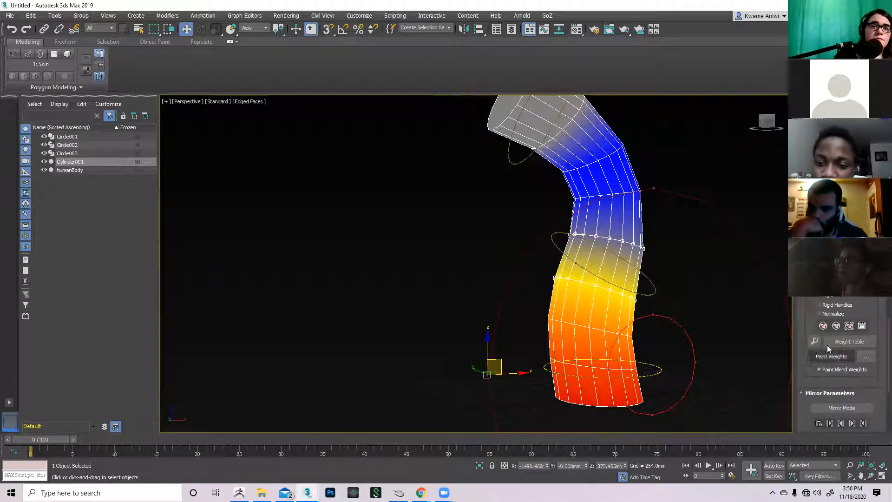
{"action": "scroll", "coordinate": [818, 376], "scroll_direction": "up", "scroll_amount": 10}
{"action": "scroll", "coordinate": [817, 386], "scroll_direction": "up", "scroll_amount": 5}
{"action": "scroll", "coordinate": [805, 400], "scroll_direction": "down", "scroll_amount": 10}
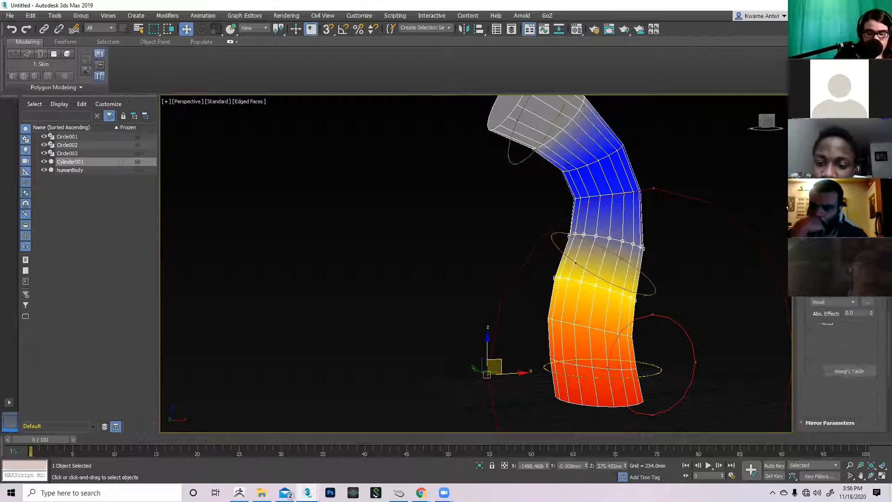
{"action": "scroll", "coordinate": [818, 344], "scroll_direction": "down", "scroll_amount": 3}
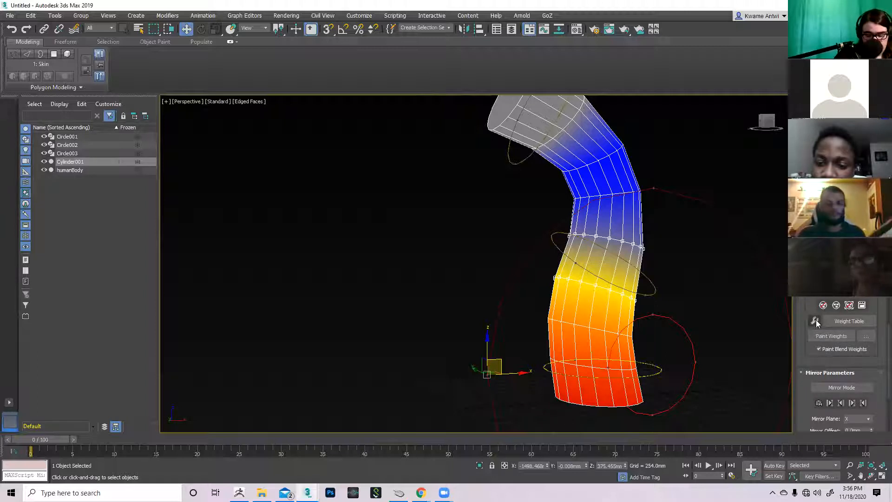
Step: Open the Skin modifier's Weight Tool and place its window in the empty viewport area beside the cylinder
{"action": "left_click", "coordinate": [814, 322]}
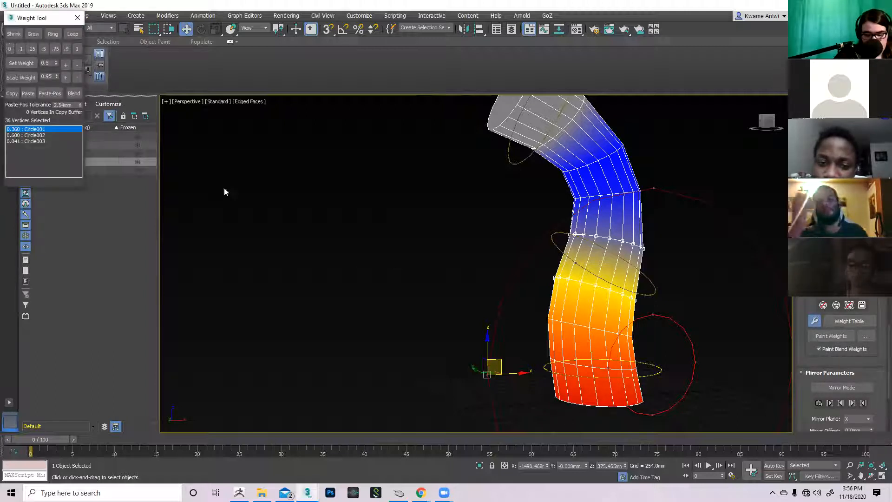
{"action": "left_click_drag", "start_coordinate": [32, 24], "coordinate": [302, 156]}
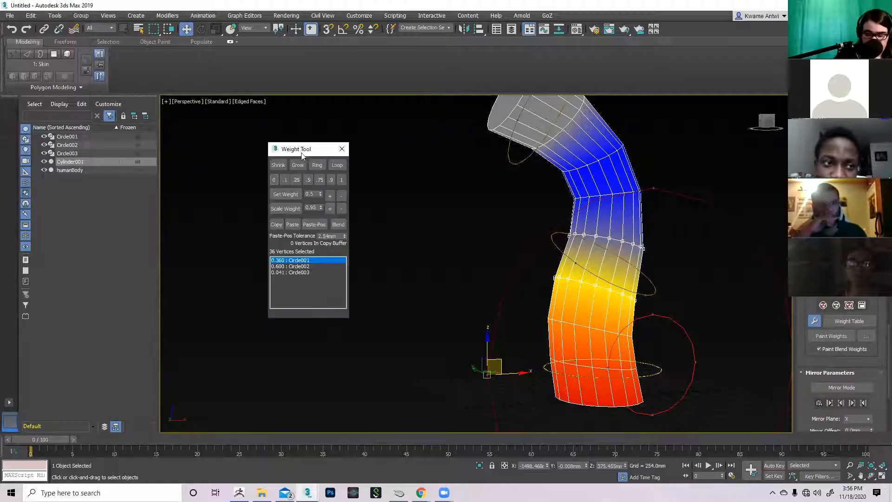
{"action": "middle_click_drag", "start_coordinate": [479, 262], "coordinate": [467, 244]}
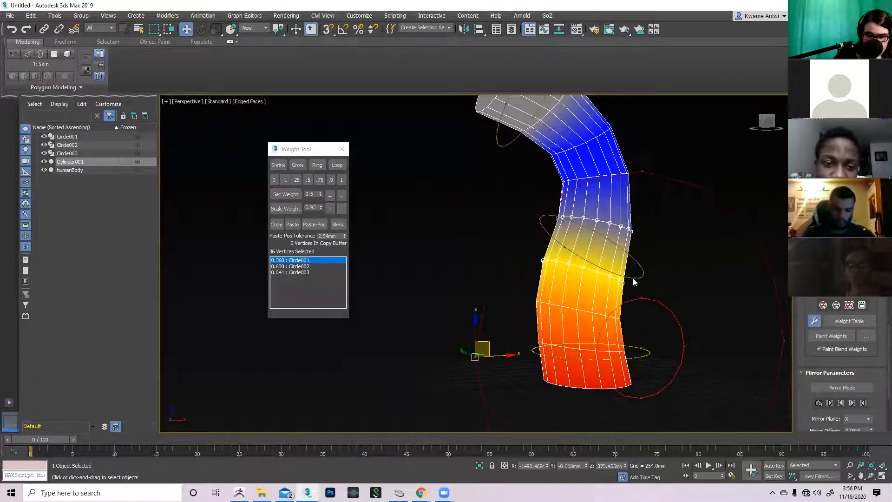
Step: Clear the ring selection, select a single vertex on the ring just below the middle circle, and place the Weight Tool closer to the cylinder
{"action": "middle_click_drag", "start_coordinate": [537, 243], "coordinate": [668, 252], "text": "alt"}
{"action": "left_click", "coordinate": [670, 269]}
{"action": "middle_click_drag", "start_coordinate": [658, 287], "coordinate": [578, 317], "text": "alt"}
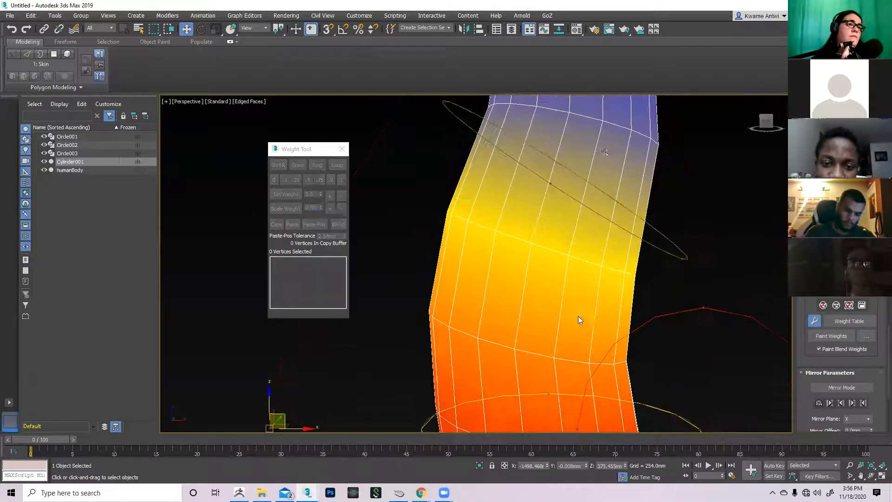
{"action": "left_click", "coordinate": [568, 255]}
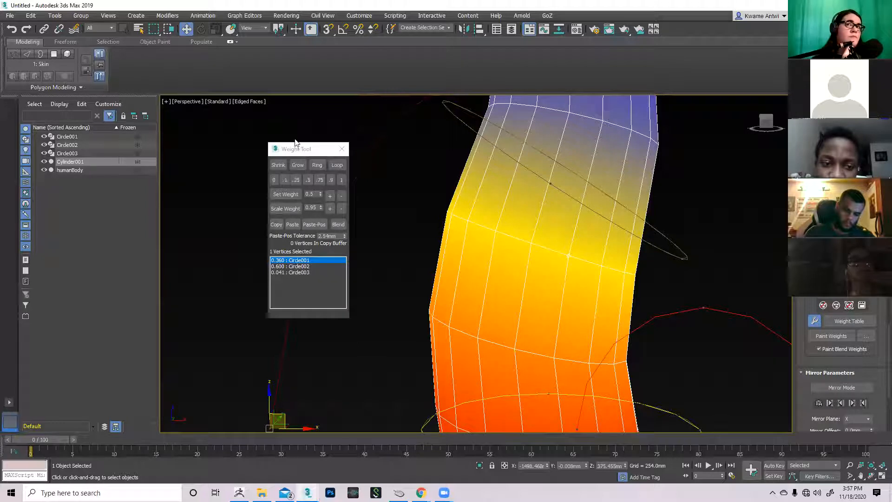
{"action": "left_click_drag", "start_coordinate": [302, 151], "coordinate": [329, 152]}
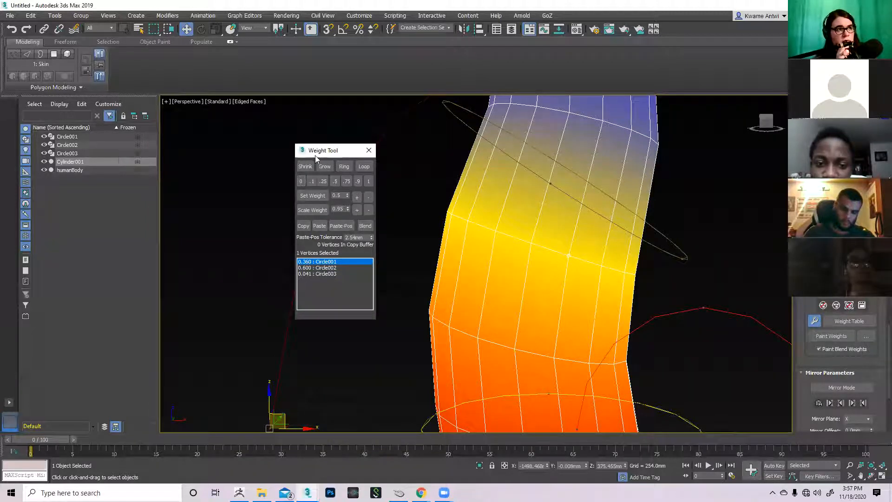
{"action": "left_click_drag", "start_coordinate": [321, 153], "coordinate": [327, 153]}
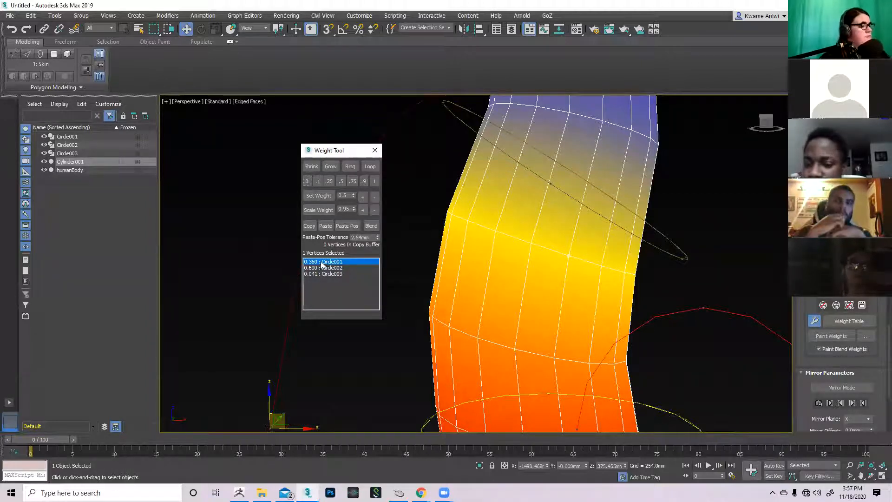
Step: Examine the selected vertex's bone weights in the Weight Tool against the weight colors and Circle001 at the cylinder's base
{"action": "middle_click_drag", "start_coordinate": [587, 362], "coordinate": [545, 297]}
{"action": "scroll", "coordinate": [562, 316], "scroll_direction": "down", "scroll_amount": 2}
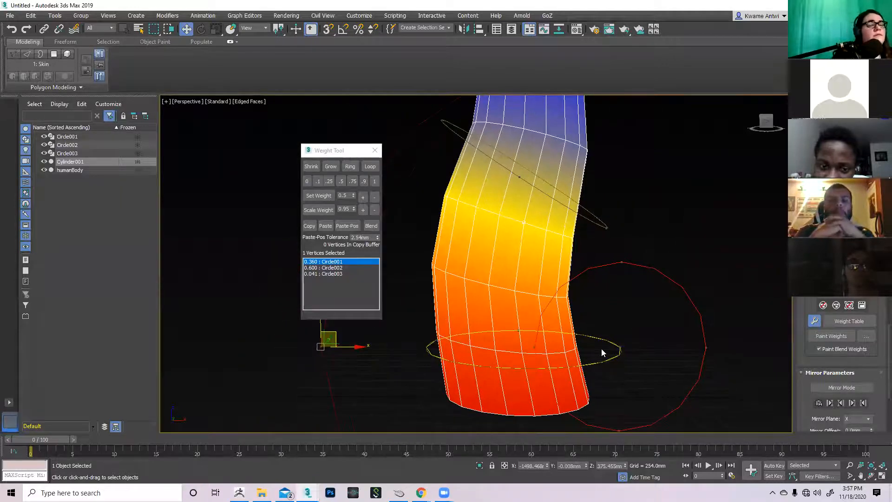
{"action": "middle_click_drag", "start_coordinate": [611, 359], "coordinate": [510, 222], "text": "alt"}
{"action": "scroll", "coordinate": [570, 324], "scroll_direction": "up", "scroll_amount": 3}
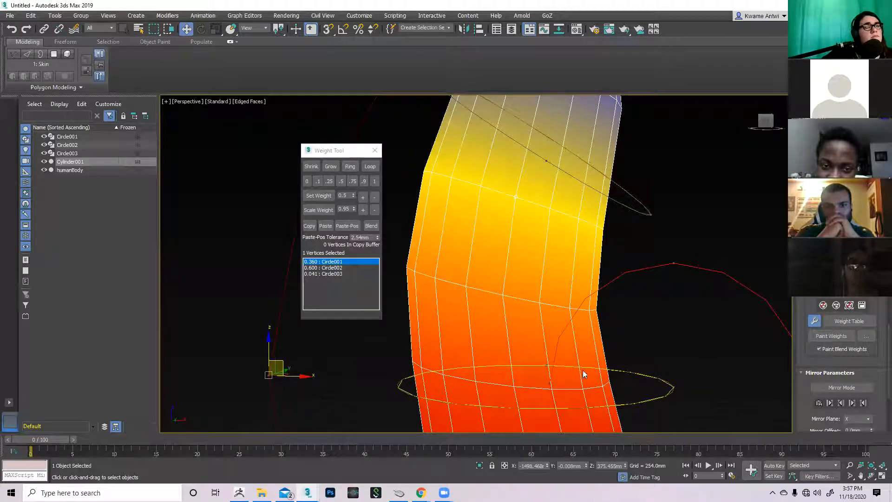
{"action": "middle_click_drag", "start_coordinate": [480, 238], "coordinate": [485, 276]}
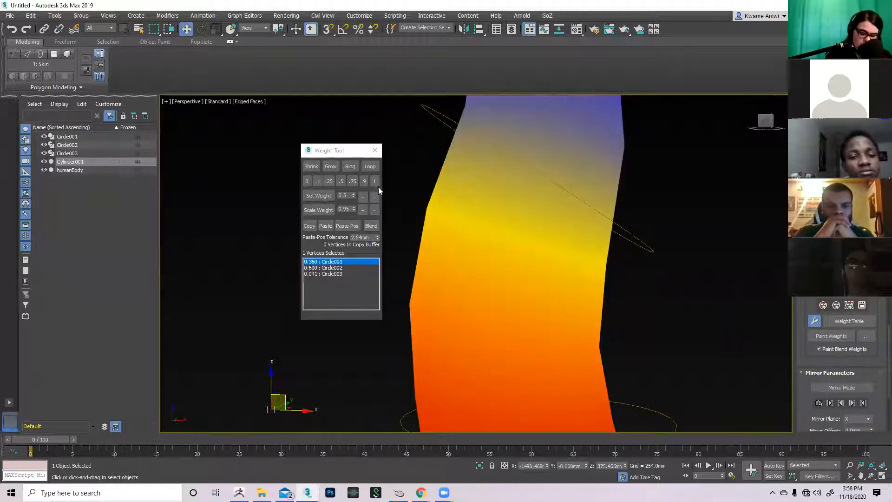
{"action": "middle_click_drag", "start_coordinate": [534, 331], "coordinate": [506, 282], "text": "alt"}
{"action": "scroll", "coordinate": [509, 253], "scroll_direction": "up", "scroll_amount": 4}
{"action": "scroll", "coordinate": [507, 283], "scroll_direction": "down", "scroll_amount": 2}
{"action": "middle_click_drag", "start_coordinate": [549, 334], "coordinate": [520, 290]}
{"action": "scroll", "coordinate": [520, 291], "scroll_direction": "down", "scroll_amount": 3}
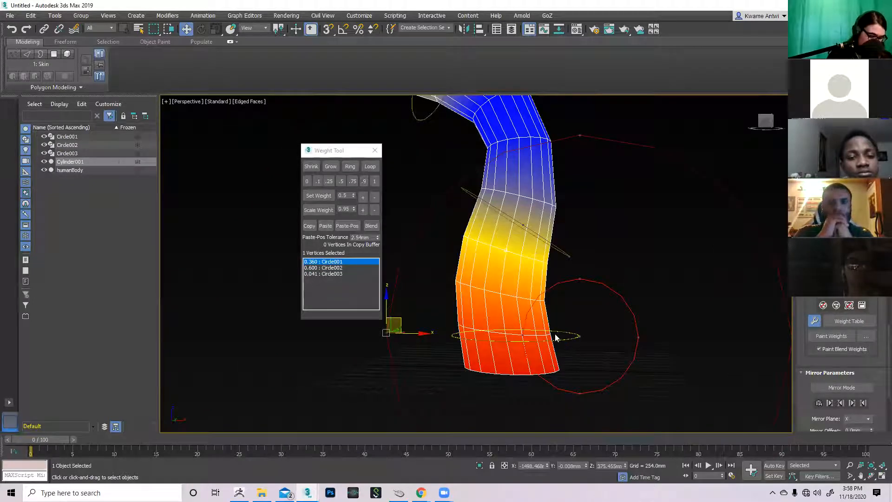
Step: Set the selected vertex's Circle001 weight to 0.5 and inspect the changed weight colors around it
{"action": "middle_click_drag", "start_coordinate": [452, 278], "coordinate": [456, 285]}
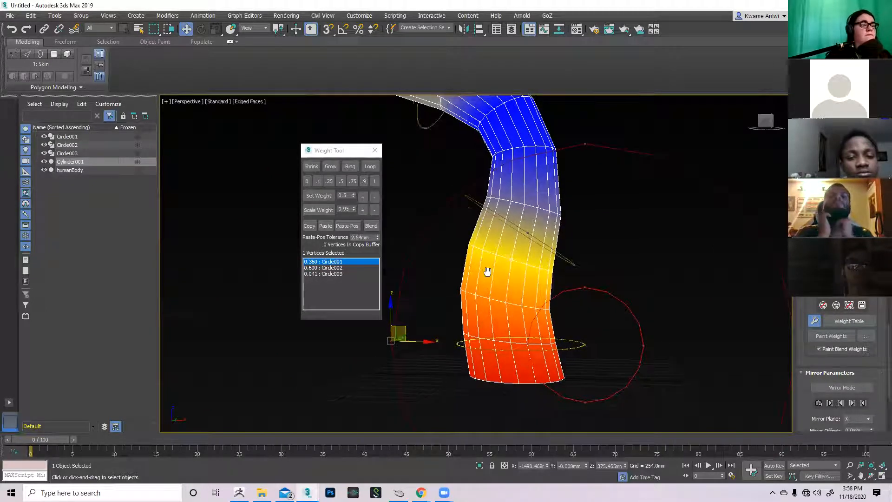
{"action": "scroll", "coordinate": [514, 280], "scroll_direction": "up", "scroll_amount": 4}
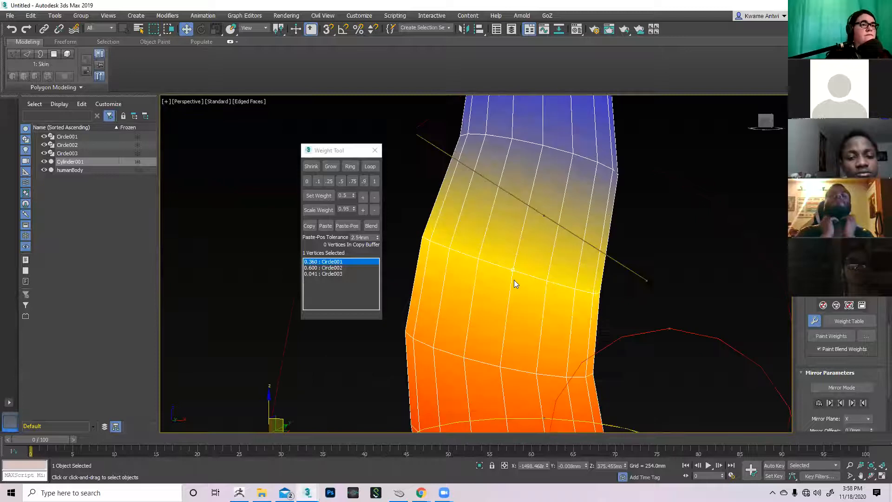
{"action": "left_click", "coordinate": [341, 182]}
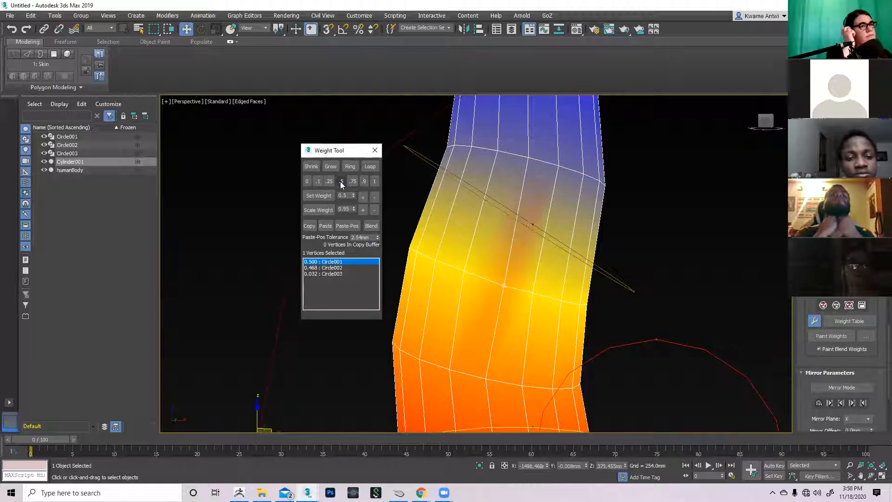
{"action": "mouse_move", "coordinate": [533, 304]}
{"action": "middle_mouse_down", "text": "alt"}
{"action": "mouse_move", "coordinate": [508, 306]}
{"action": "mouse_move", "coordinate": [601, 314]}
{"action": "mouse_move", "coordinate": [578, 322]}
{"action": "mouse_move", "coordinate": [573, 338]}
{"action": "mouse_move", "coordinate": [591, 342]}
{"action": "mouse_move", "coordinate": [526, 302]}
{"action": "middle_mouse_up", "text": "alt"}
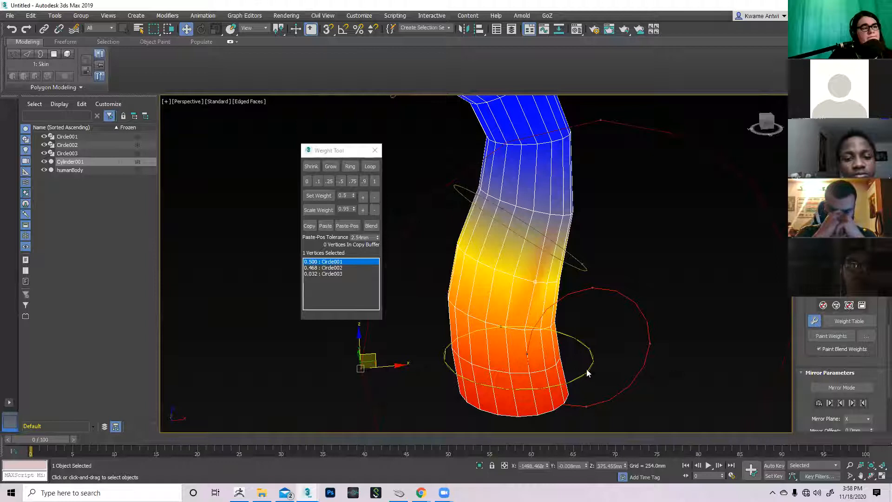
{"action": "middle_click_drag", "start_coordinate": [536, 346], "coordinate": [529, 313], "text": "alt"}
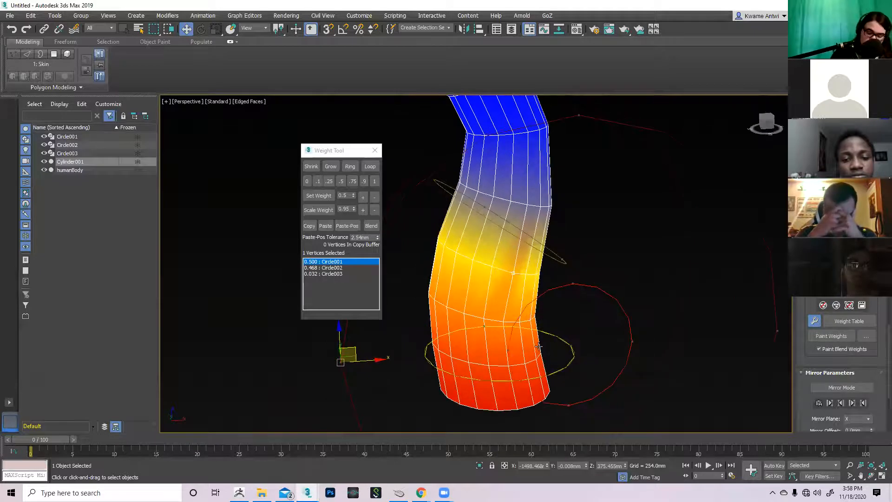
Step: Deselect the vertex and leave envelope editing in the Skin modifier of Cylinder001
{"action": "left_click", "coordinate": [649, 360]}
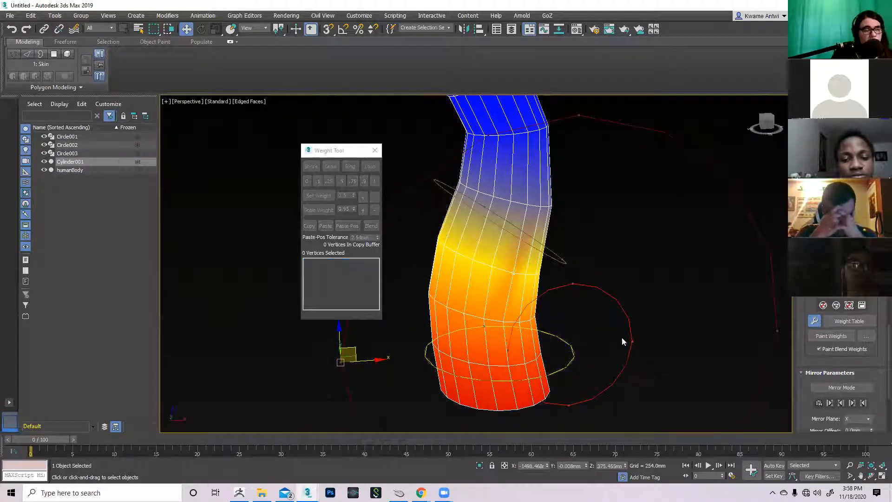
{"action": "middle_click_drag", "start_coordinate": [582, 359], "coordinate": [550, 295]}
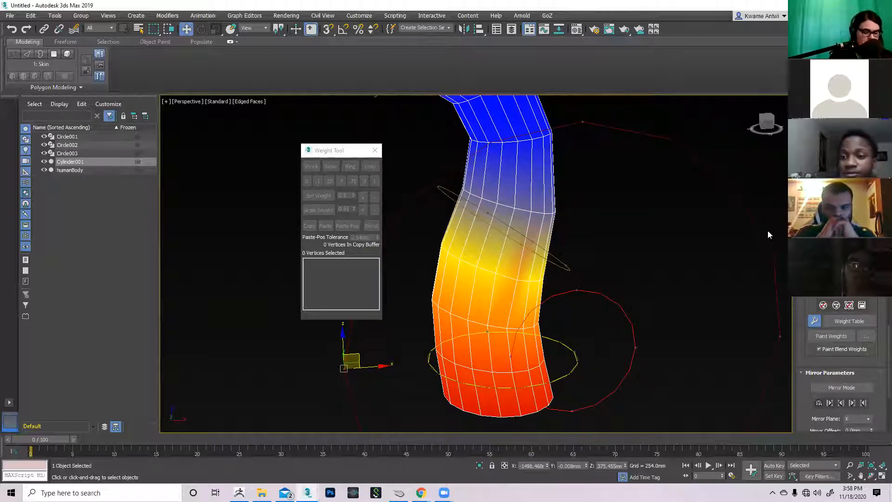
{"action": "scroll", "coordinate": [810, 304], "scroll_direction": "up", "scroll_amount": 5}
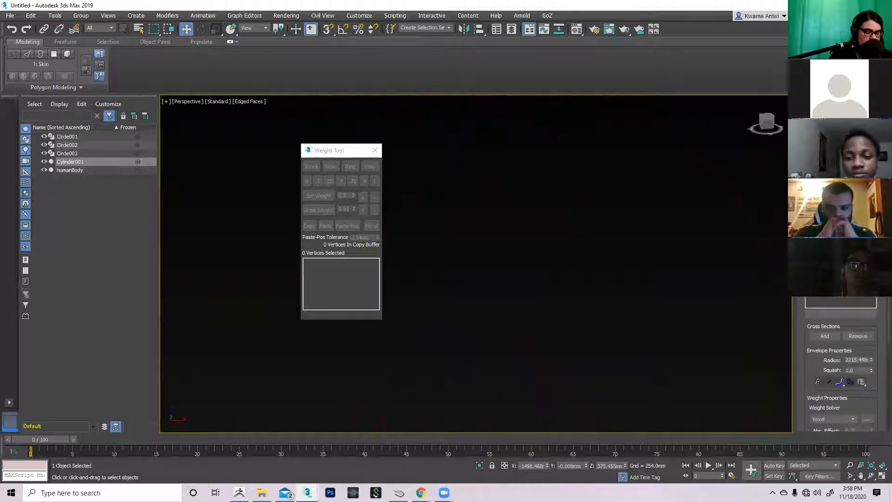
{"action": "key", "text": "z"}
{"action": "scroll", "coordinate": [644, 299], "scroll_direction": "up", "scroll_amount": 4}
{"action": "middle_click_drag", "start_coordinate": [645, 287], "coordinate": [709, 247]}
{"action": "scroll", "coordinate": [841, 362], "scroll_direction": "up", "scroll_amount": 5}
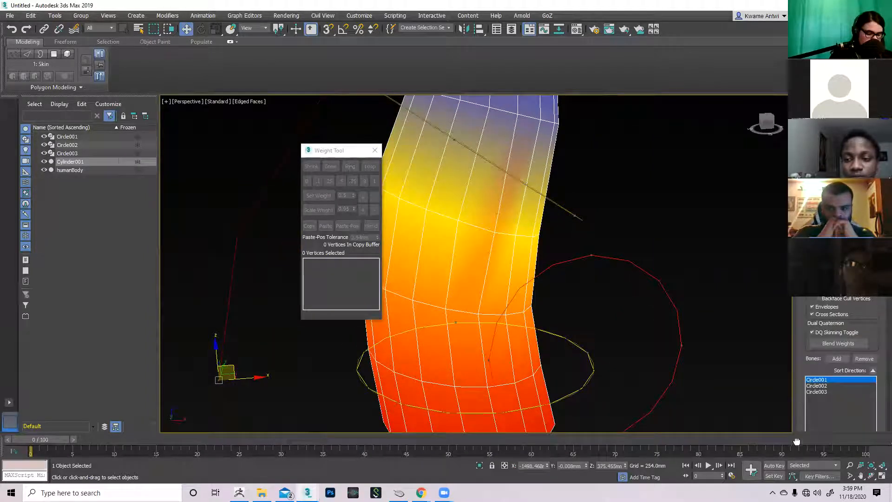
{"action": "key", "text": "ctrl+b"}
{"action": "middle_click_drag", "start_coordinate": [703, 354], "coordinate": [731, 295]}
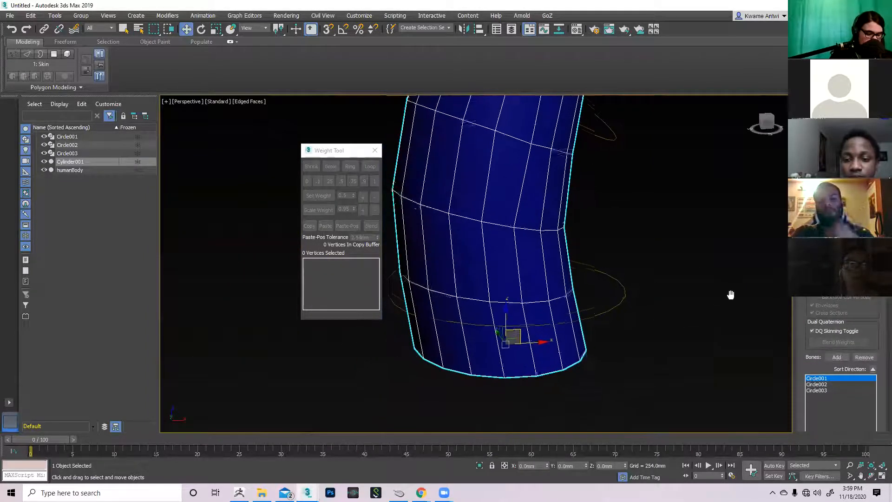
Step: Select Circle001 and move it around to test the cylinder's deformation, ending at about X -139 mm, Z 457 mm
{"action": "left_click", "coordinate": [625, 304]}
{"action": "middle_click_drag", "start_coordinate": [572, 286], "coordinate": [603, 329]}
{"action": "left_click_drag", "start_coordinate": [548, 316], "coordinate": [561, 349]}
{"action": "middle_click_drag", "start_coordinate": [589, 325], "coordinate": [599, 332], "text": "alt"}
{"action": "left_click_drag", "start_coordinate": [557, 347], "coordinate": [576, 302]}
{"action": "left_click_drag", "start_coordinate": [613, 328], "coordinate": [551, 348]}
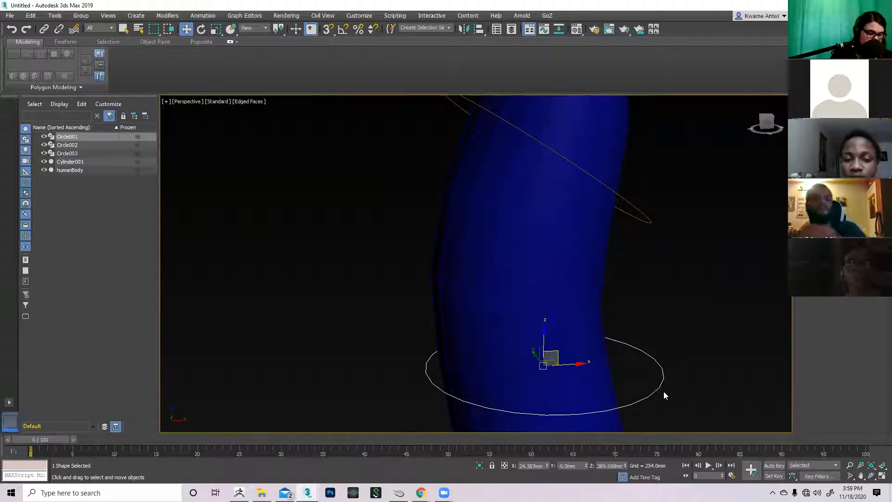
{"action": "middle_click_drag", "start_coordinate": [663, 385], "coordinate": [652, 373]}
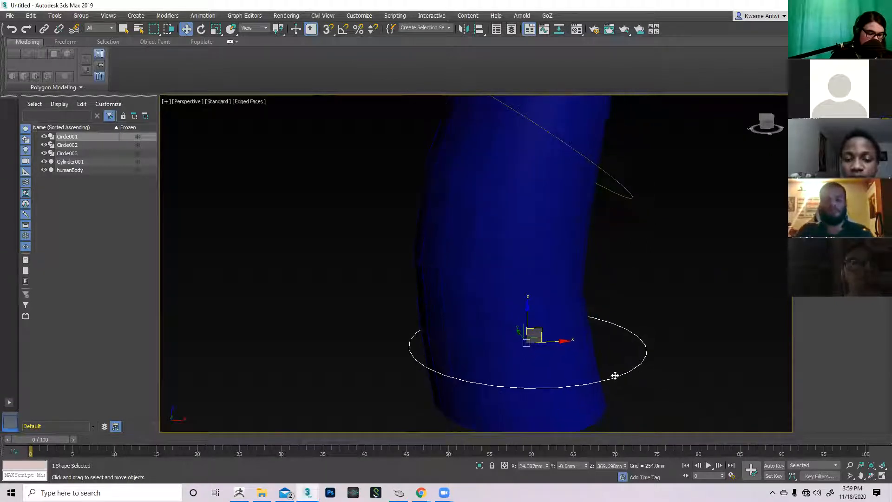
{"action": "mouse_move", "coordinate": [534, 335]}
{"action": "left_mouse_down"}
{"action": "mouse_move", "coordinate": [445, 332]}
{"action": "mouse_move", "coordinate": [546, 369]}
{"action": "mouse_move", "coordinate": [588, 340]}
{"action": "mouse_move", "coordinate": [579, 331]}
{"action": "mouse_move", "coordinate": [486, 336]}
{"action": "mouse_move", "coordinate": [456, 352]}
{"action": "mouse_move", "coordinate": [528, 327]}
{"action": "mouse_move", "coordinate": [536, 334]}
{"action": "mouse_move", "coordinate": [523, 333]}
{"action": "left_mouse_up"}
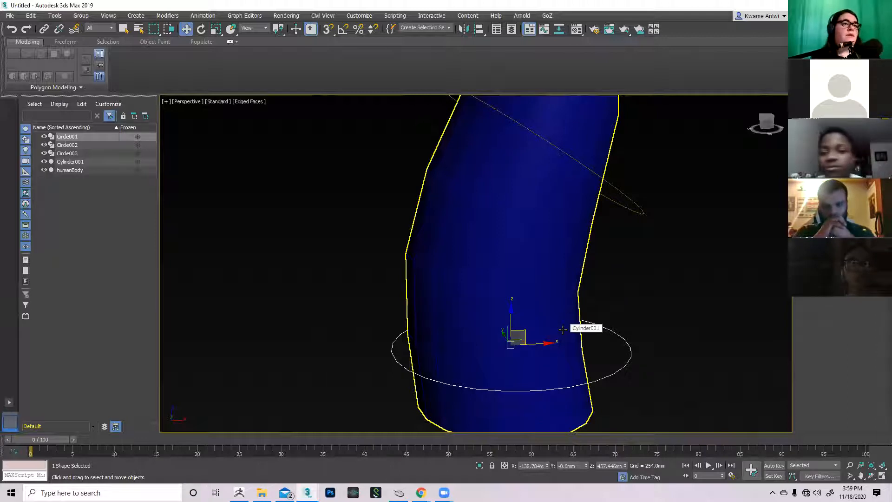
{"action": "middle_click_drag", "start_coordinate": [555, 326], "coordinate": [519, 318]}
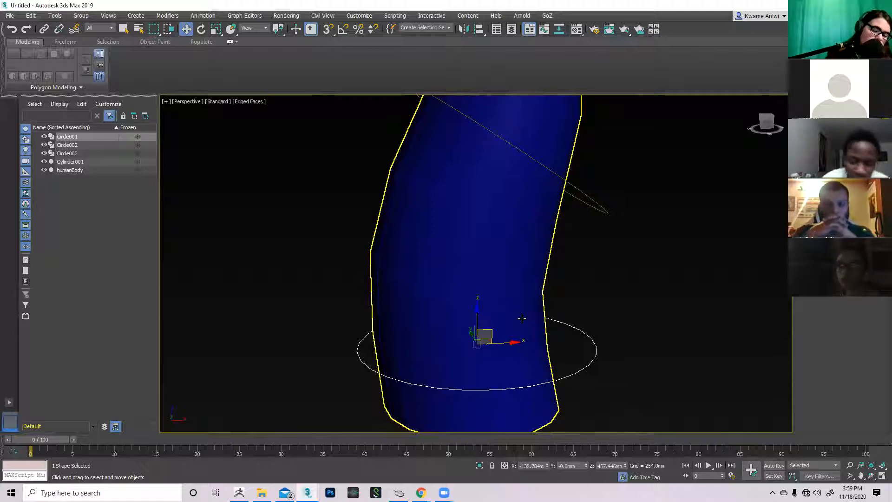
Step: Select Cylinder001, move the Weight Tool clear of the cylinder, and resume envelope editing in the Skin modifier
{"action": "middle_click_drag", "start_coordinate": [463, 320], "coordinate": [483, 264]}
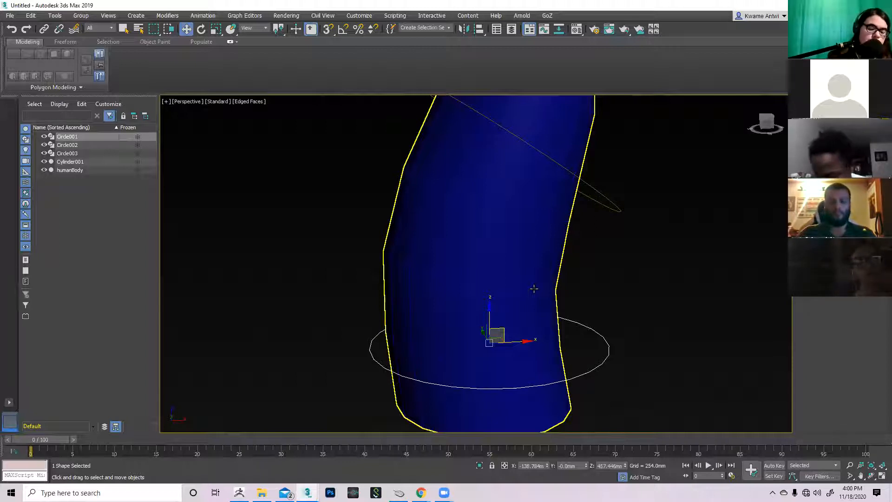
{"action": "middle_click_drag", "start_coordinate": [533, 304], "coordinate": [446, 329], "text": "alt"}
{"action": "left_click_drag", "start_coordinate": [446, 329], "coordinate": [498, 320]}
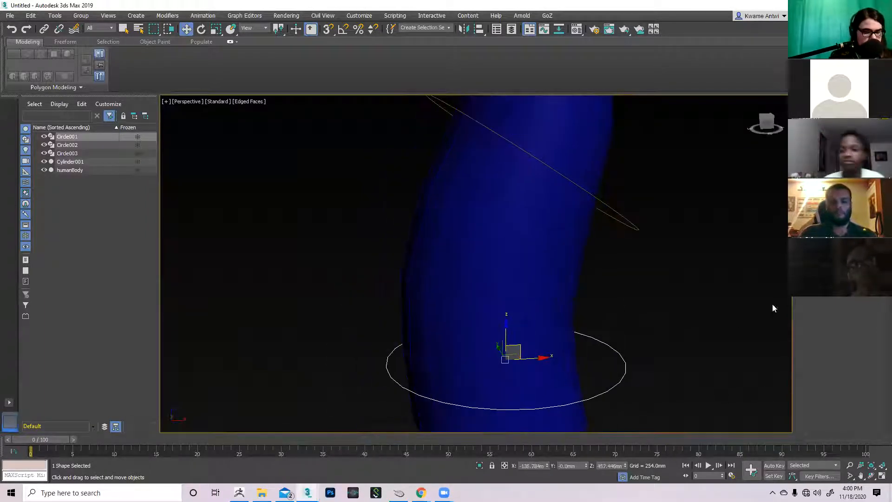
{"action": "left_click", "coordinate": [516, 298]}
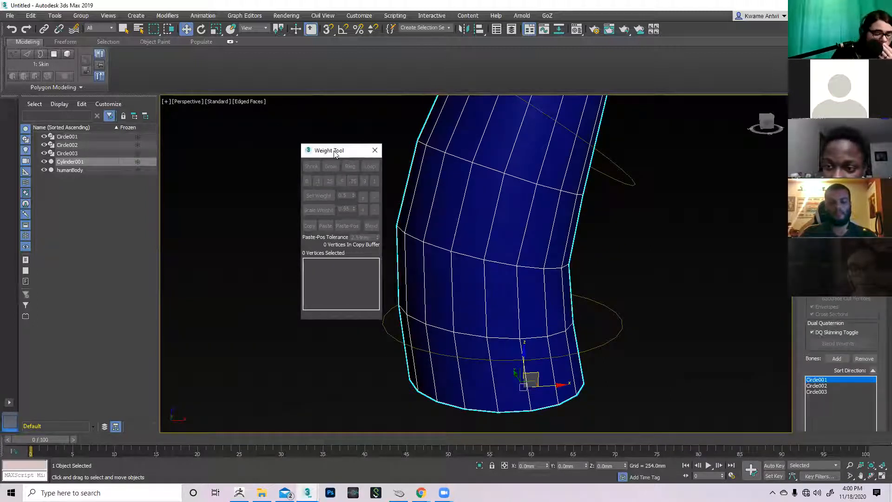
{"action": "left_click_drag", "start_coordinate": [338, 152], "coordinate": [303, 141]}
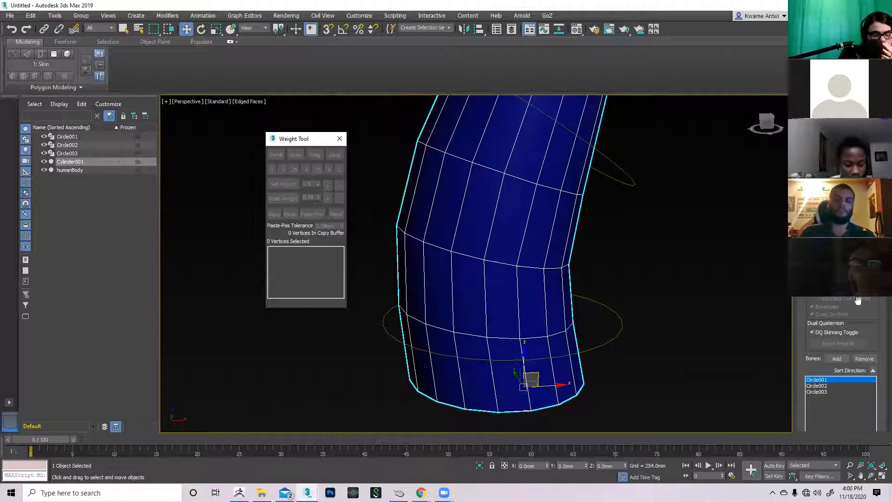
{"action": "left_click", "coordinate": [838, 244]}
Step: Select two vertices on the cylinder's front between Circle001 and Circle002 and set their Circle001 weight to 0.5
{"action": "middle_click_drag", "start_coordinate": [642, 269], "coordinate": [540, 230], "text": "alt"}
{"action": "middle_click_drag", "start_coordinate": [669, 272], "coordinate": [575, 252], "text": "alt"}
{"action": "scroll", "coordinate": [544, 235], "scroll_direction": "up", "scroll_amount": 2}
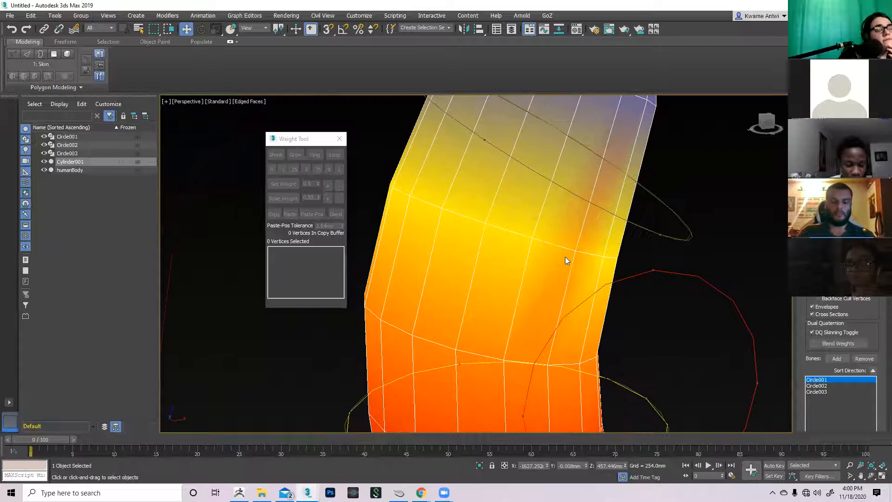
{"action": "left_click", "coordinate": [486, 223]}
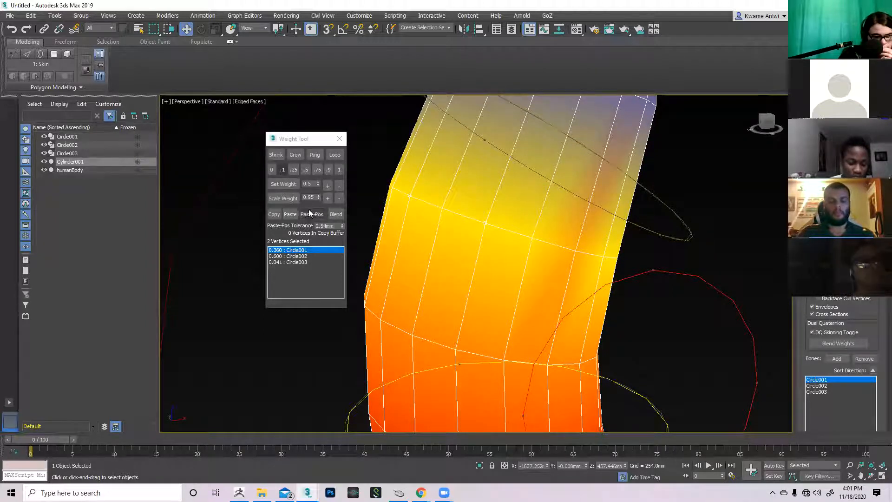
{"action": "left_click", "coordinate": [307, 170]}
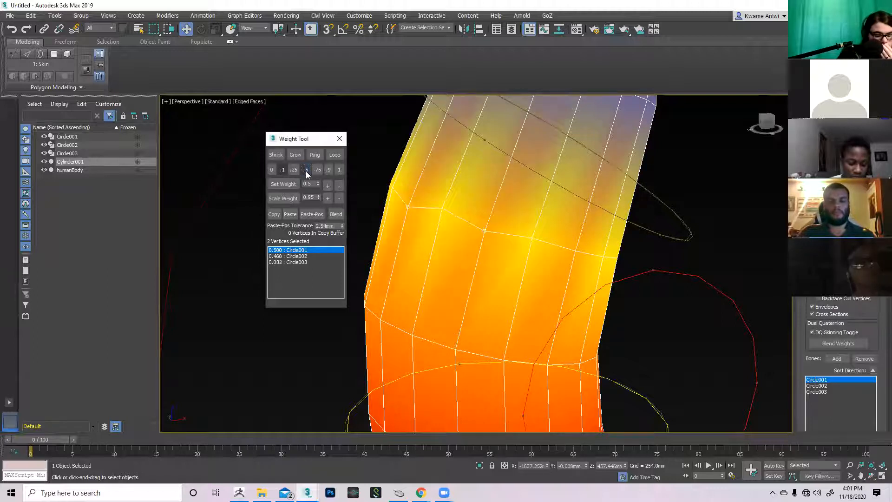
Step: Select Circle001 and move it to about X -186 mm, Z 649 mm to test the cylinder's deformation
{"action": "middle_click_drag", "start_coordinate": [645, 341], "coordinate": [639, 300], "text": "alt"}
{"action": "scroll", "coordinate": [509, 291], "scroll_direction": "down", "scroll_amount": 4}
{"action": "mouse_move", "coordinate": [556, 297]}
{"action": "middle_mouse_down", "text": "alt"}
{"action": "mouse_move", "coordinate": [488, 293]}
{"action": "mouse_move", "coordinate": [549, 285]}
{"action": "middle_mouse_up", "text": "alt"}
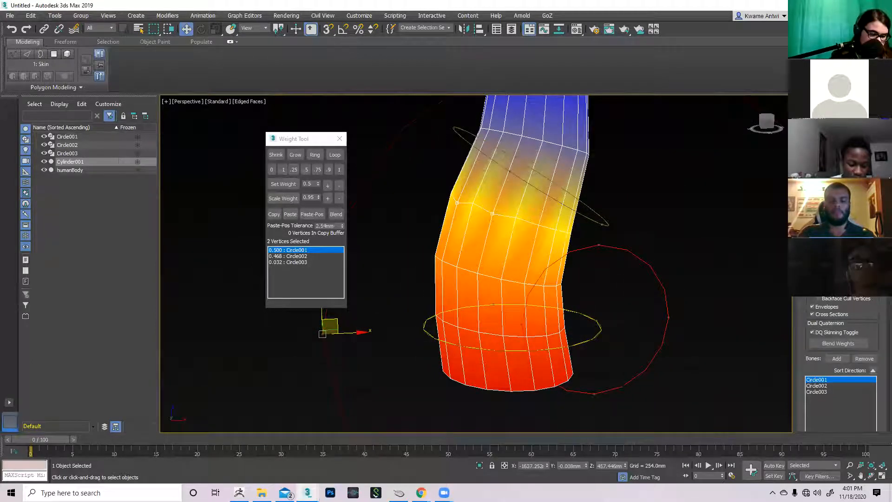
{"action": "left_click", "coordinate": [583, 343]}
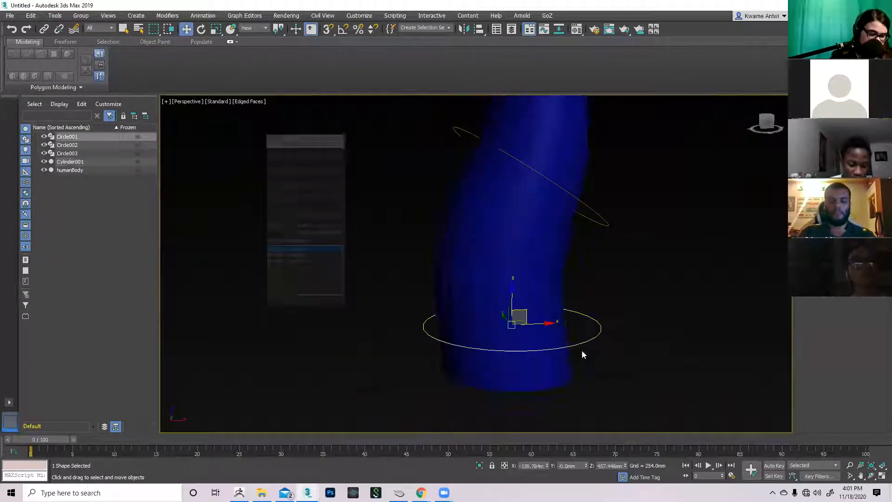
{"action": "left_click_drag", "start_coordinate": [522, 314], "coordinate": [523, 287]}
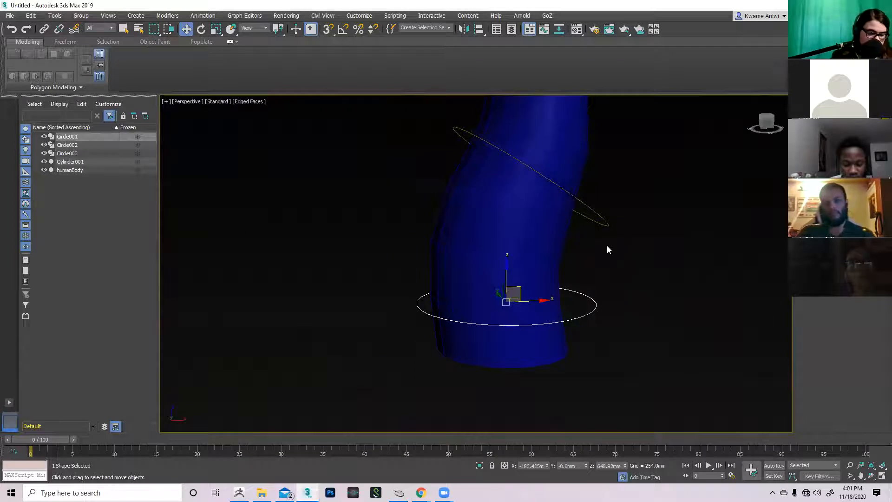
Step: Return to envelope editing on Cylinder001, select a single vertex between Circle001 and Circle002, and set its Circle001 weight to 0.5
{"action": "left_click", "coordinate": [553, 260]}
{"action": "scroll", "coordinate": [576, 290], "scroll_direction": "up", "scroll_amount": 5}
{"action": "middle_click_drag", "start_coordinate": [521, 225], "coordinate": [488, 230], "text": "alt"}
{"action": "left_click", "coordinate": [445, 207]}
{"action": "mouse_move", "coordinate": [445, 211]}
{"action": "middle_mouse_down", "text": "alt"}
{"action": "mouse_move", "coordinate": [532, 265]}
{"action": "mouse_move", "coordinate": [456, 219]}
{"action": "middle_mouse_up", "text": "alt"}
{"action": "left_click", "coordinate": [307, 171]}
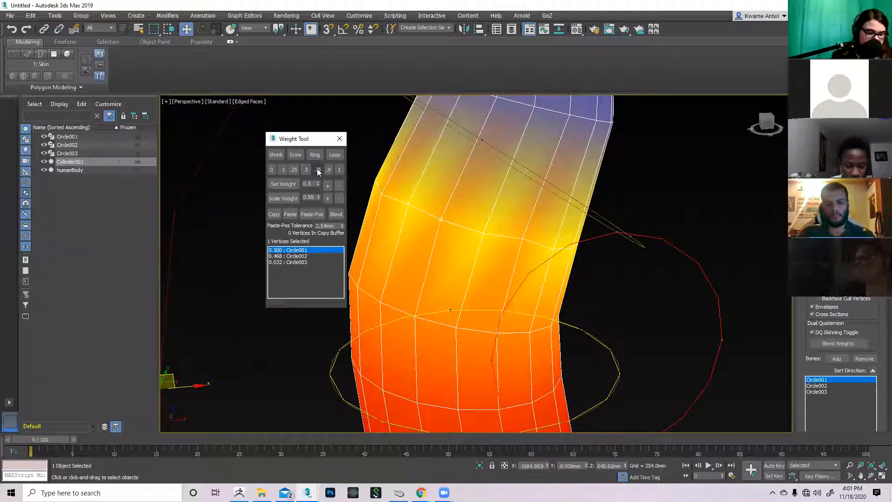
Step: Try a Circle001 weight of 0.75 on the selected vertex and undo it
{"action": "left_click", "coordinate": [317, 170]}
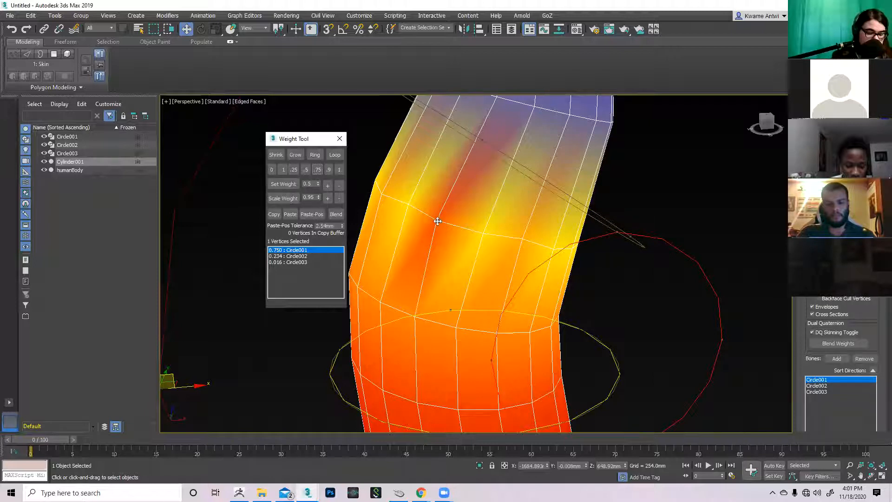
{"action": "key", "text": "ctrl+z"}
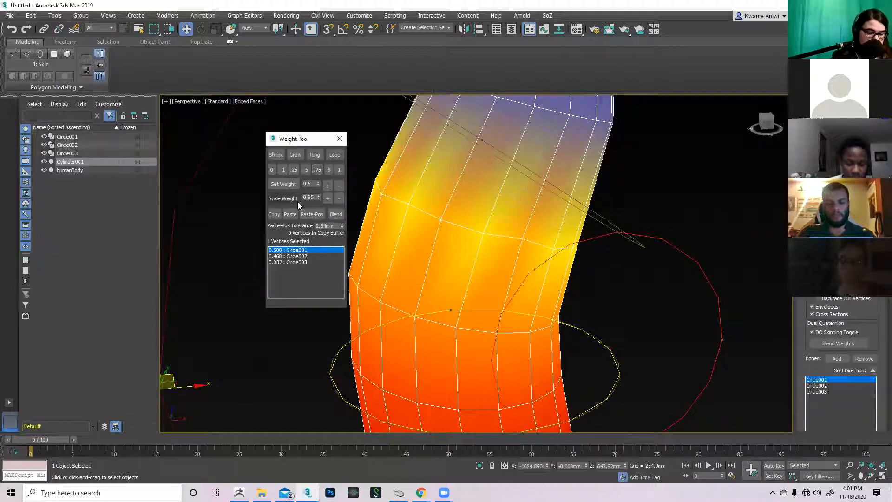
{"action": "middle_click_drag", "start_coordinate": [370, 231], "coordinate": [607, 267], "text": "alt"}
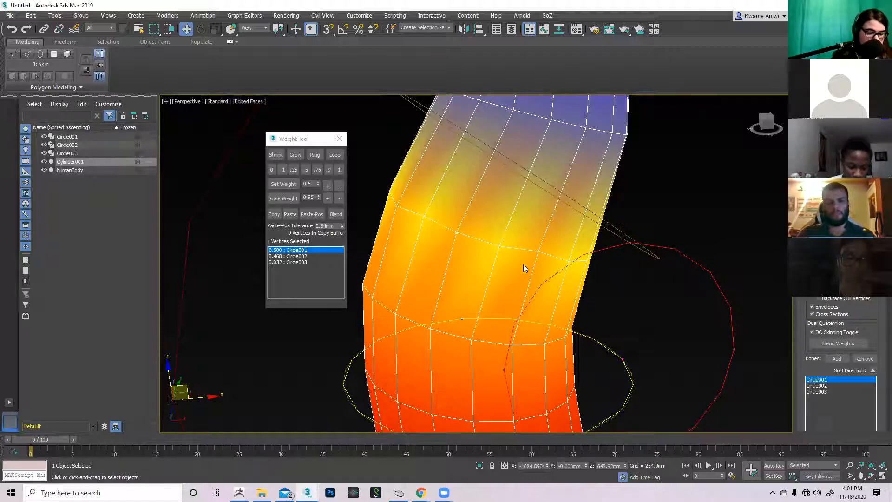
{"action": "middle_click_drag", "start_coordinate": [523, 264], "coordinate": [534, 277]}
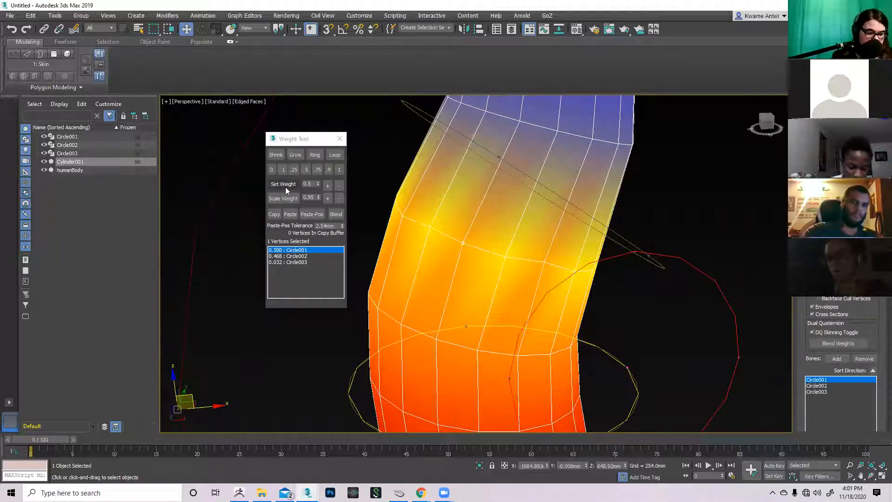
{"action": "middle_click_drag", "start_coordinate": [450, 285], "coordinate": [441, 243]}
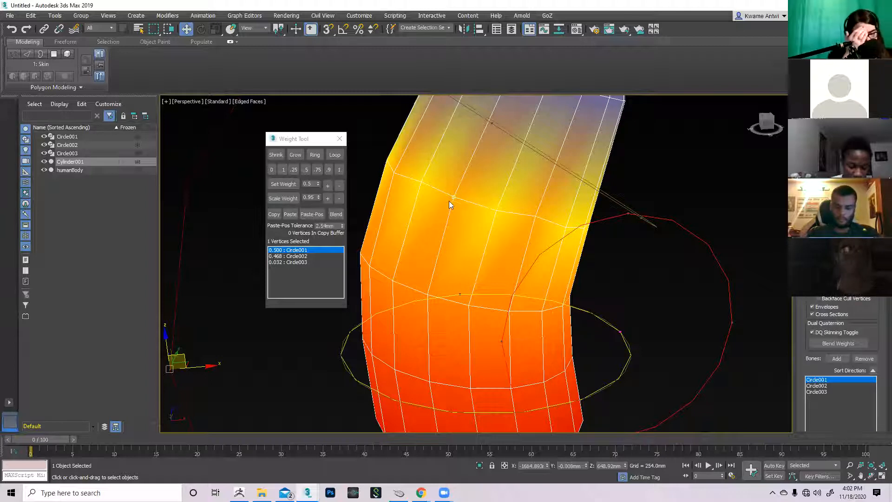
Step: Raise the selected vertex's Circle001 weight in 0.05 increments to 0.7 and lower it back to 0.5
{"action": "left_click", "coordinate": [327, 186]}
{"action": "left_click", "coordinate": [328, 186]}
{"action": "left_click", "coordinate": [327, 186]}
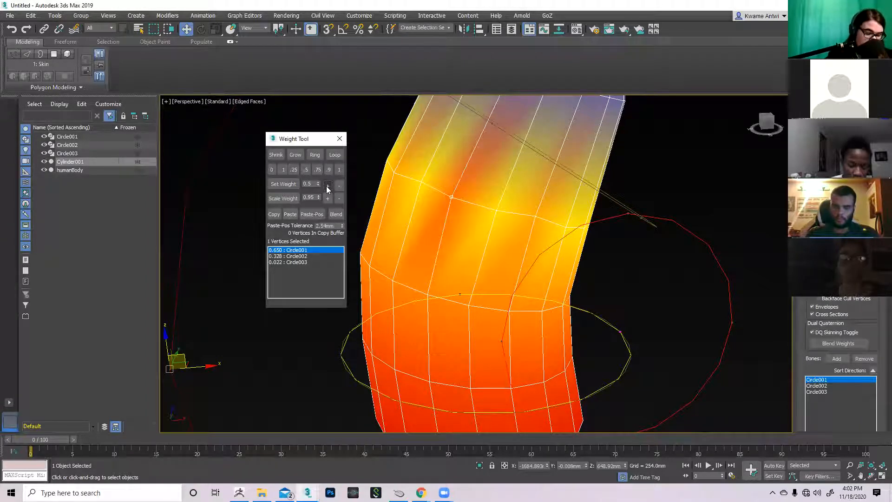
{"action": "left_click", "coordinate": [328, 186]}
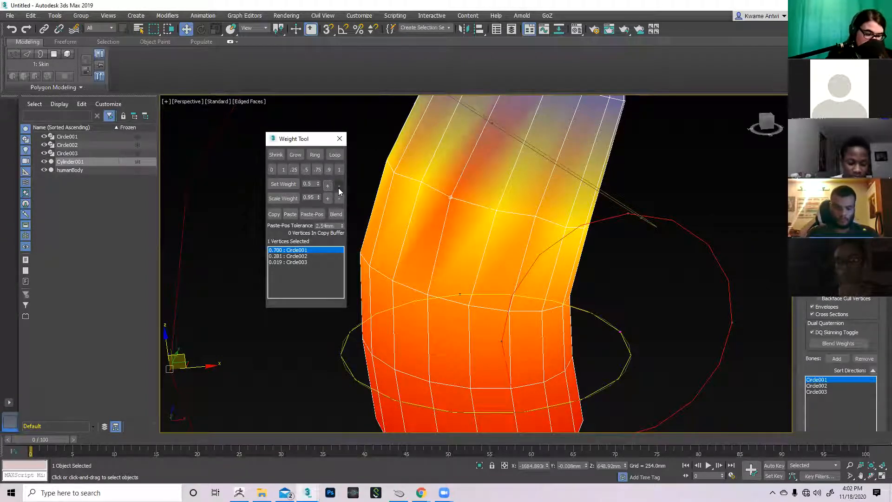
{"action": "left_click", "coordinate": [339, 186]}
{"action": "left_click", "coordinate": [338, 186]}
{"action": "left_click", "coordinate": [339, 186]}
{"action": "left_click", "coordinate": [339, 186]}
{"action": "left_click", "coordinate": [329, 187]}
{"action": "left_click", "coordinate": [338, 188]}
{"action": "left_click", "coordinate": [328, 187]}
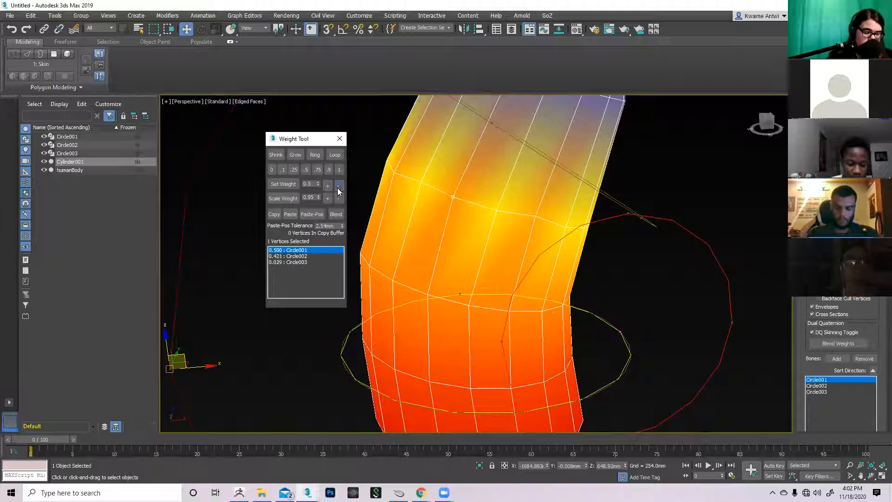
{"action": "left_click", "coordinate": [339, 186]}
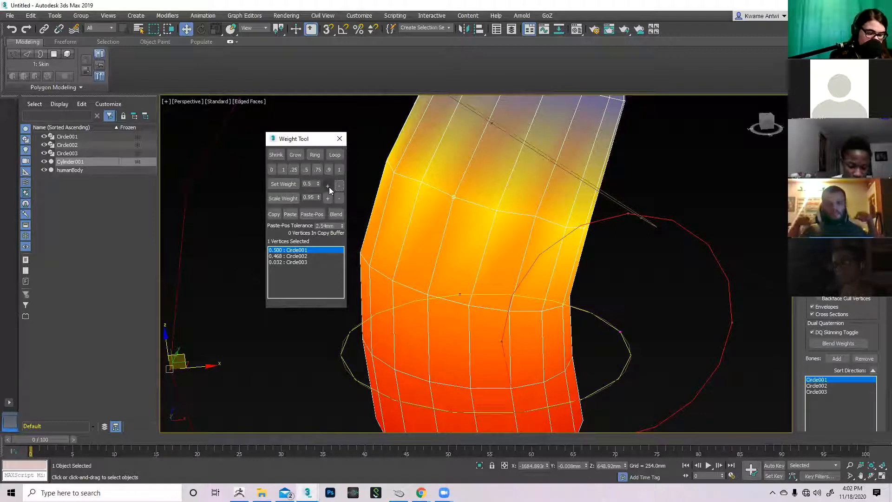
Step: Nudge the vertex's Circle001 weight repeatedly up to 0.6 and back down in small increments, finishing at 0.5
{"action": "left_click", "coordinate": [327, 186]}
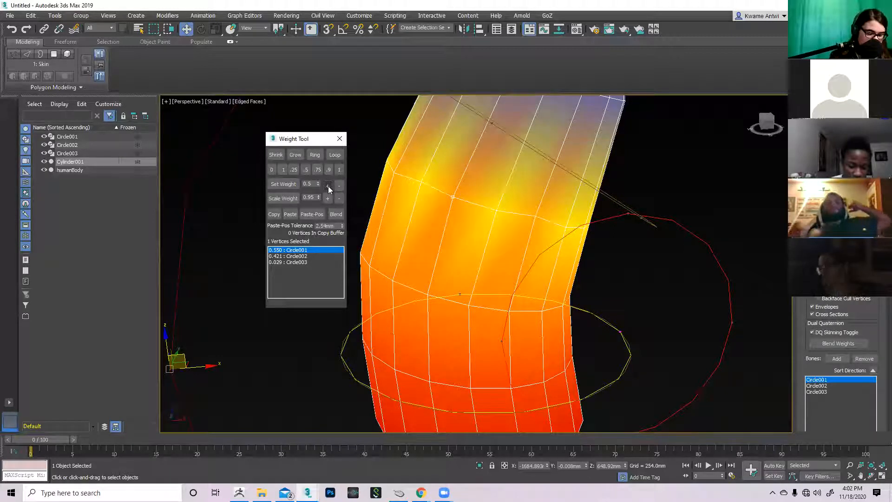
{"action": "left_click", "coordinate": [328, 186]}
{"action": "left_click", "coordinate": [340, 187]}
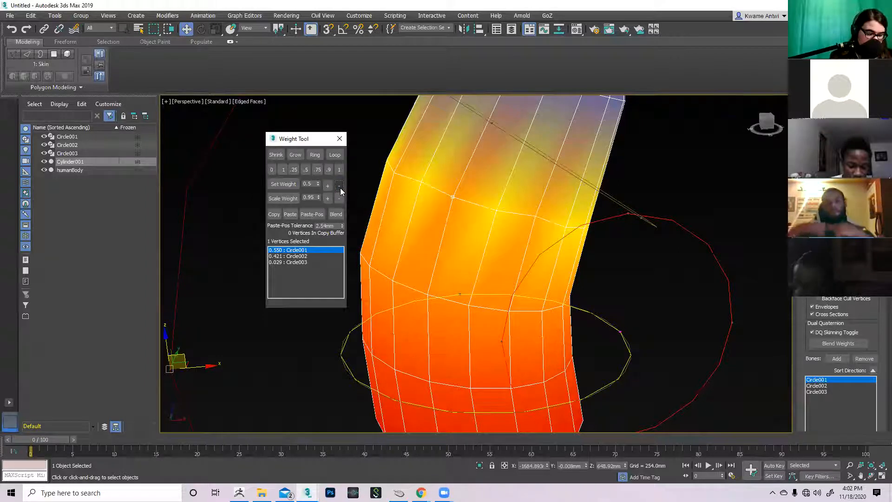
{"action": "left_click", "coordinate": [338, 187]}
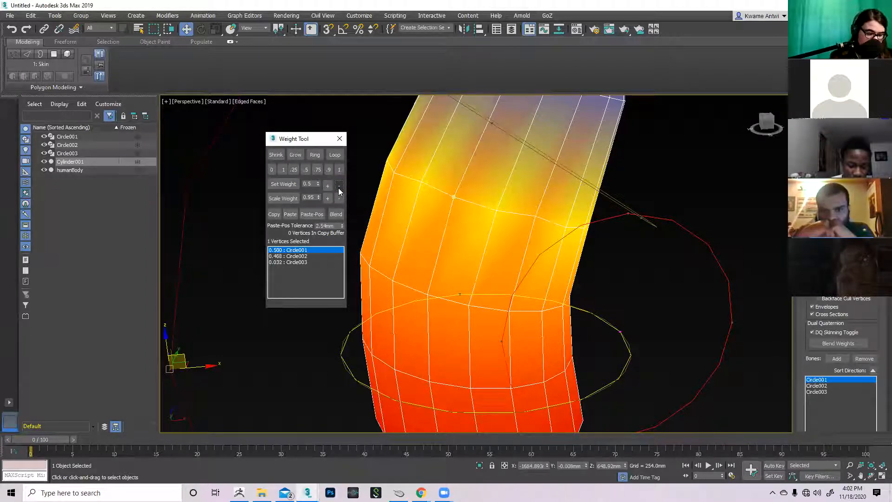
{"action": "left_click", "coordinate": [328, 186]}
{"action": "left_click", "coordinate": [328, 186]}
{"action": "left_click", "coordinate": [339, 187]}
{"action": "left_click", "coordinate": [339, 186]}
{"action": "left_click", "coordinate": [327, 186]}
{"action": "left_click", "coordinate": [328, 186]}
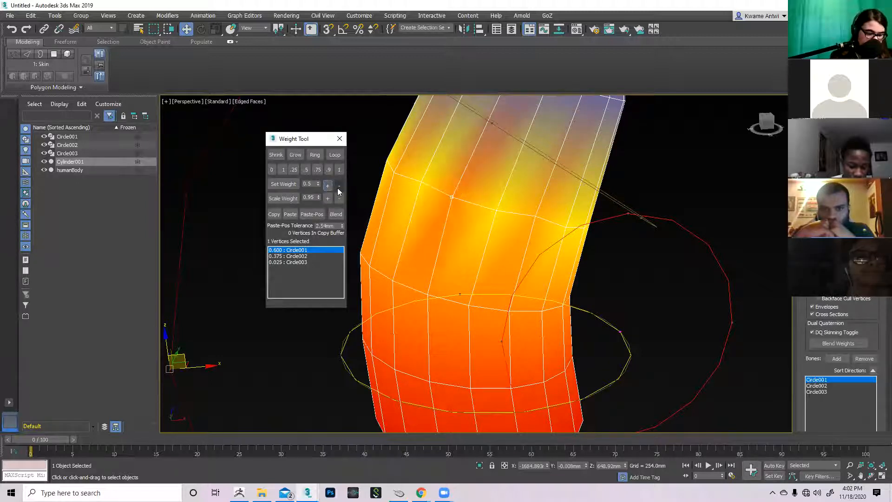
{"action": "left_click", "coordinate": [339, 188]}
{"action": "left_click", "coordinate": [339, 188]}
{"action": "left_click", "coordinate": [339, 188]}
{"action": "left_click", "coordinate": [328, 187]}
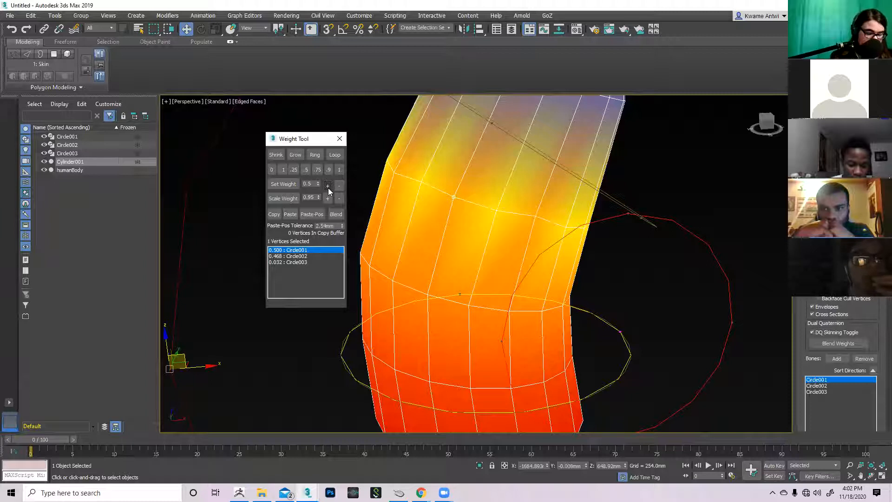
{"action": "left_click", "coordinate": [328, 186]}
{"action": "left_click", "coordinate": [329, 186]}
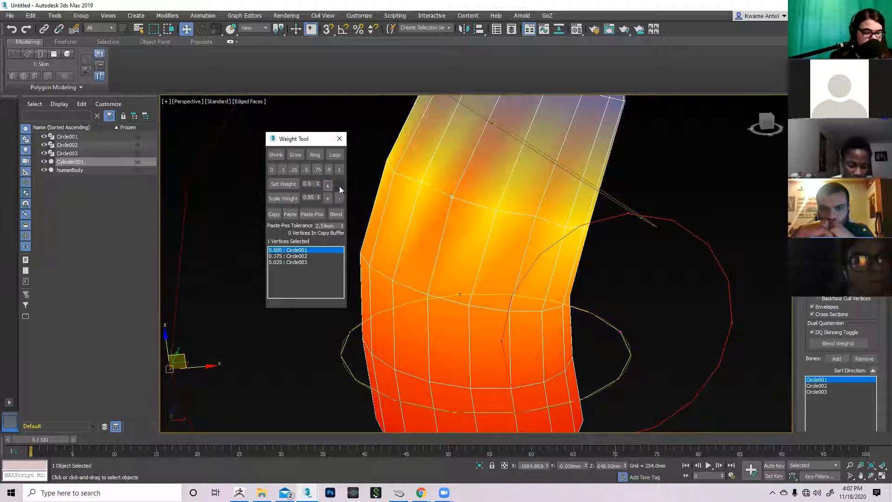
{"action": "left_click", "coordinate": [339, 186]}
{"action": "left_click", "coordinate": [338, 186]}
{"action": "left_click", "coordinate": [339, 185]}
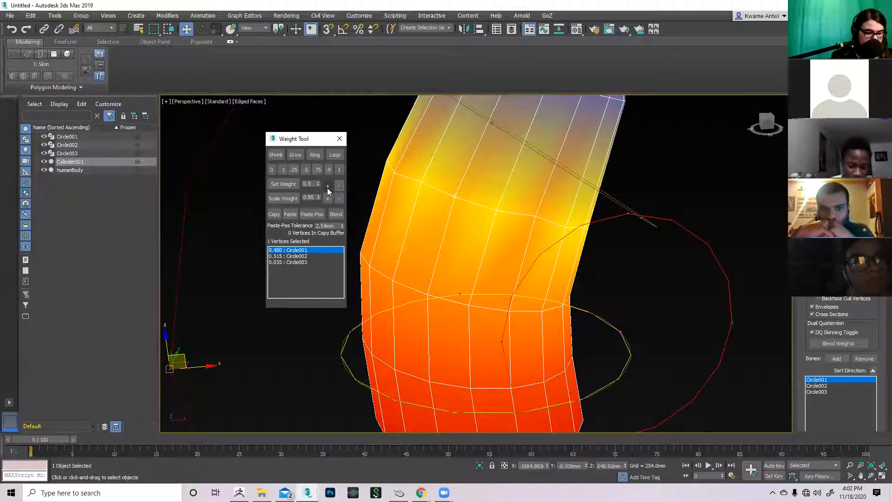
{"action": "left_click", "coordinate": [328, 187]}
{"action": "left_click", "coordinate": [328, 186]}
{"action": "left_click", "coordinate": [328, 186]}
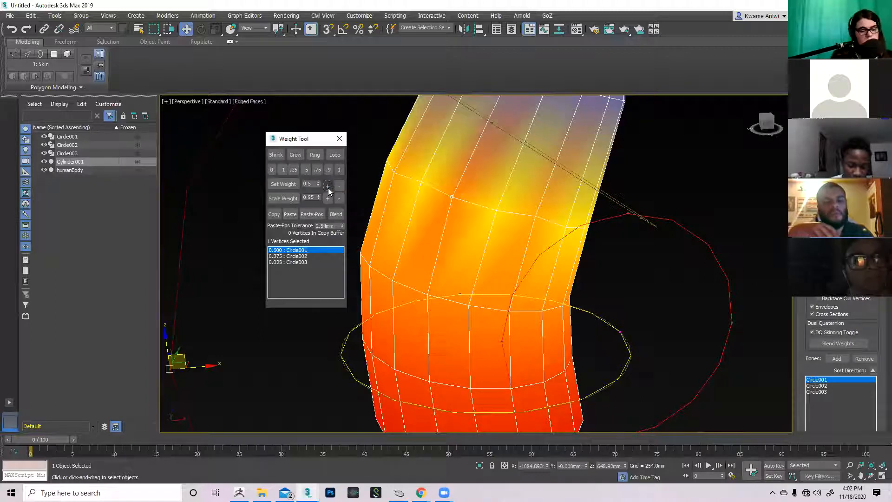
{"action": "left_click", "coordinate": [338, 186]}
{"action": "left_click", "coordinate": [339, 186]}
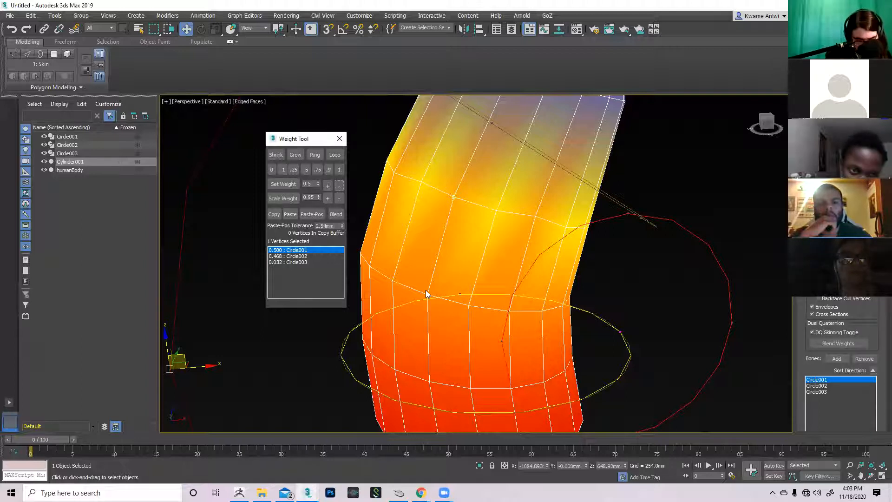
Step: Choose Circle002 in the vertex's bone list and examine its weight colors along the cylinder
{"action": "middle_click_drag", "start_coordinate": [389, 222], "coordinate": [495, 254], "text": "alt"}
{"action": "middle_click_drag", "start_coordinate": [441, 228], "coordinate": [244, 251], "text": "alt"}
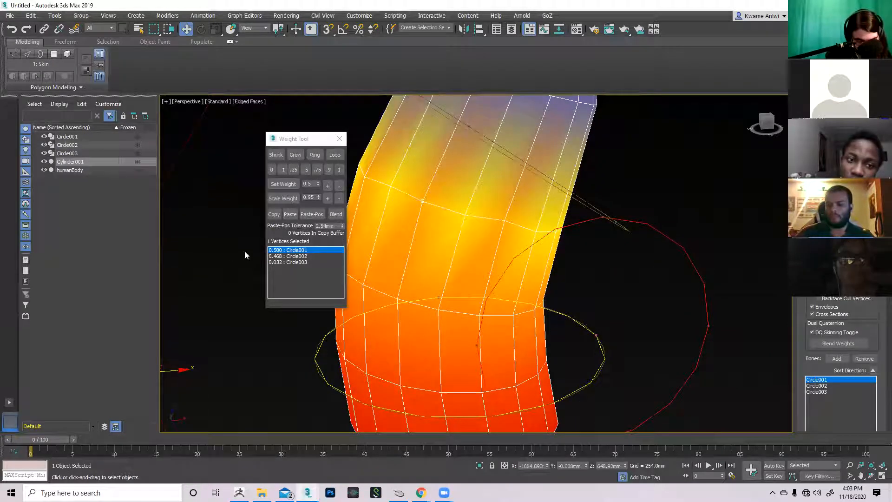
{"action": "left_click", "coordinate": [298, 256]}
{"action": "middle_click_drag", "start_coordinate": [492, 190], "coordinate": [495, 306], "text": "alt"}
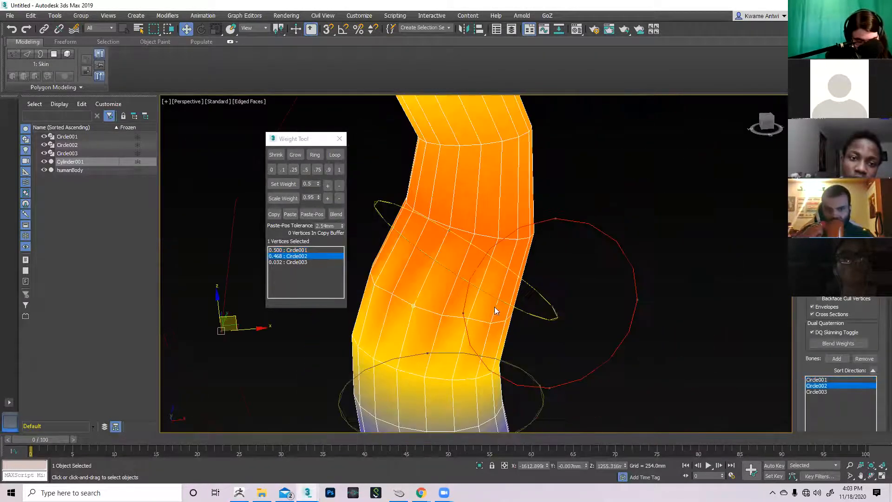
{"action": "middle_click_drag", "start_coordinate": [402, 211], "coordinate": [438, 222], "text": "alt"}
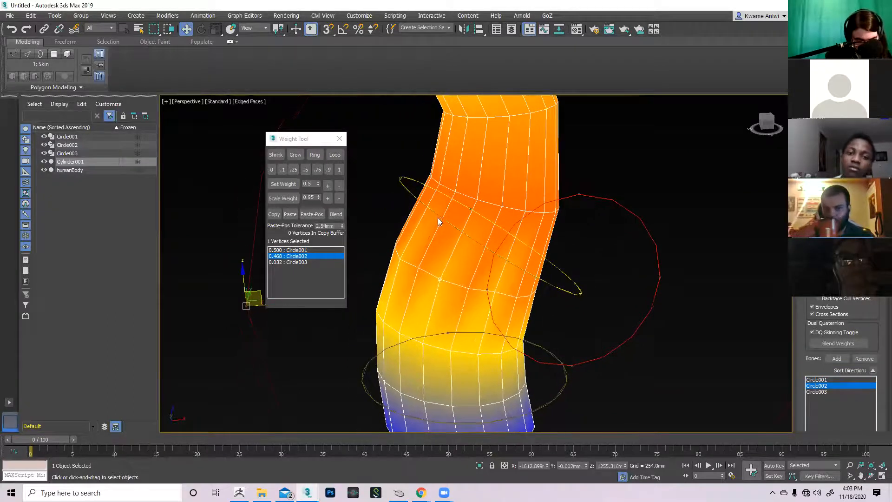
Step: Switch the active bone back to Circle001 and compare its weight colors from the cylinder's base to its far end
{"action": "left_click", "coordinate": [297, 250]}
{"action": "middle_click_drag", "start_coordinate": [458, 323], "coordinate": [472, 281], "text": "alt"}
{"action": "middle_click_drag", "start_coordinate": [587, 294], "coordinate": [489, 376], "text": "alt"}
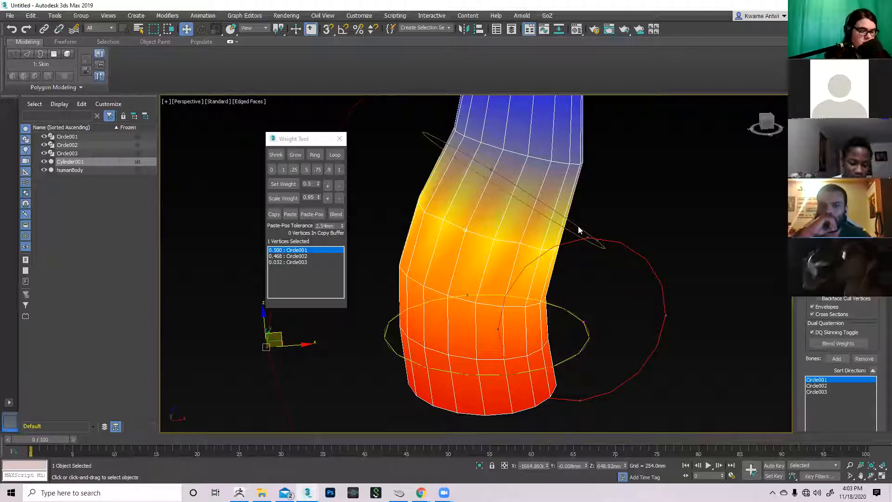
{"action": "middle_click_drag", "start_coordinate": [554, 270], "coordinate": [555, 297]}
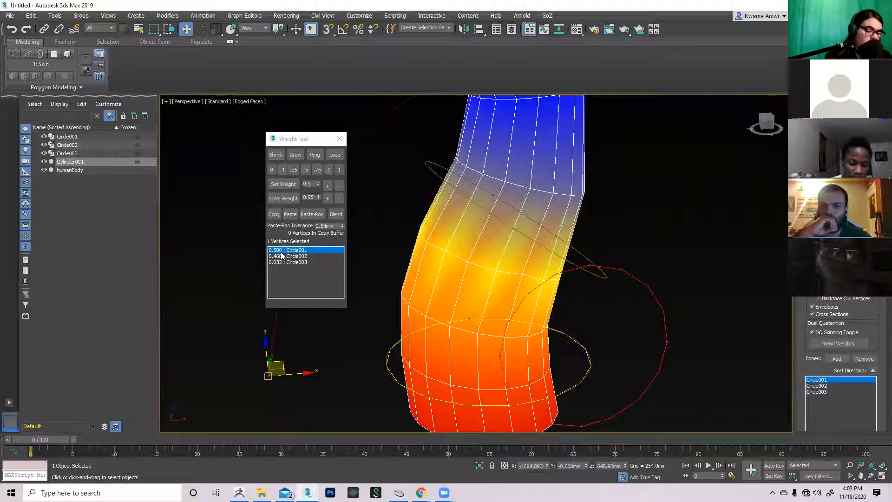
{"action": "middle_click_drag", "start_coordinate": [538, 233], "coordinate": [542, 257]}
{"action": "middle_click_drag", "start_coordinate": [562, 181], "coordinate": [494, 173], "text": "alt"}
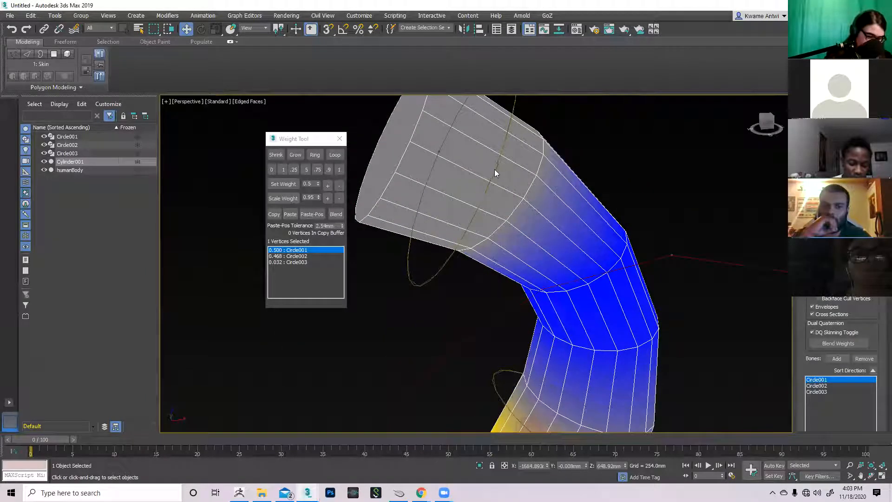
Step: Select a vertex on the cylinder's open upper rim and compare its Circle002 and Circle003 weights
{"action": "middle_click_drag", "start_coordinate": [518, 201], "coordinate": [512, 205], "text": "alt"}
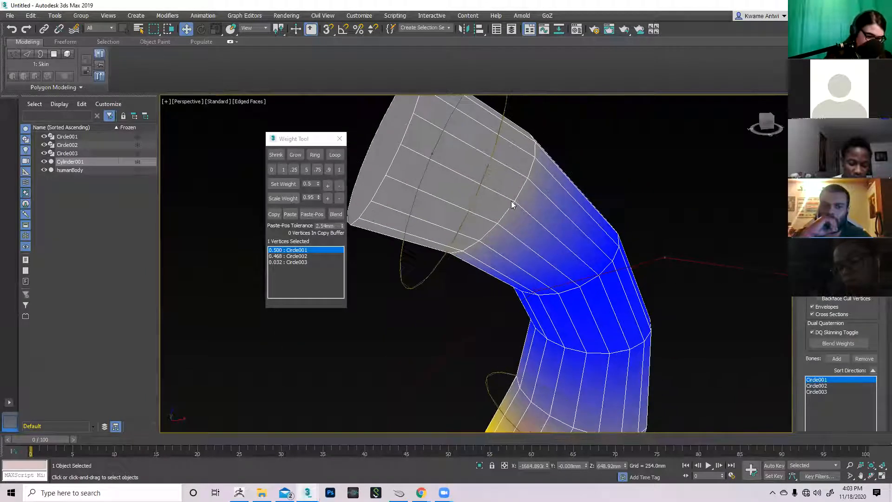
{"action": "left_click", "coordinate": [400, 144]}
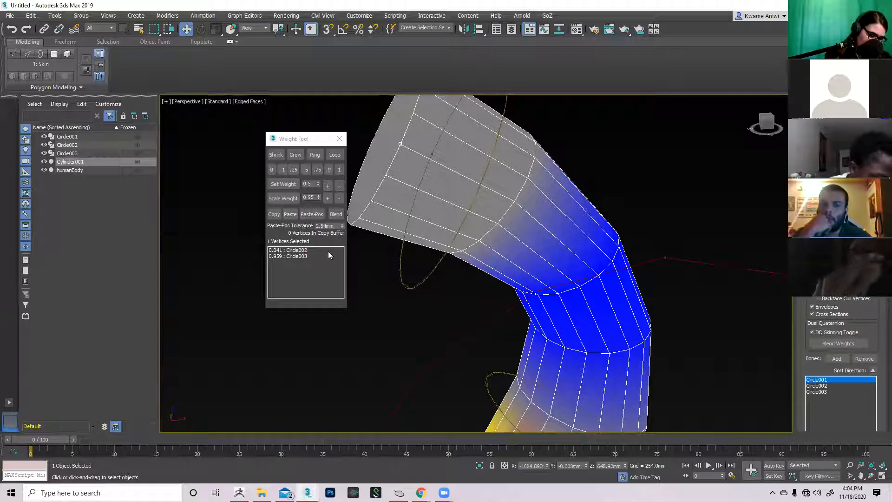
{"action": "left_click", "coordinate": [297, 251]}
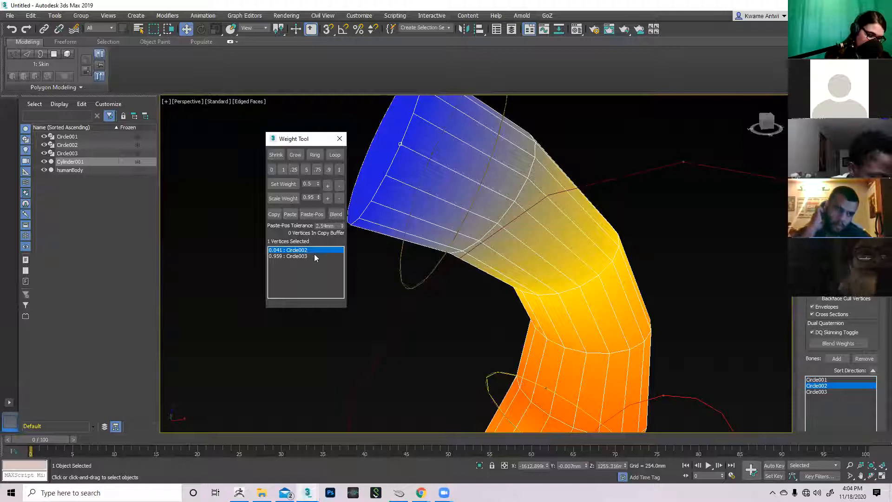
{"action": "left_click", "coordinate": [296, 256]}
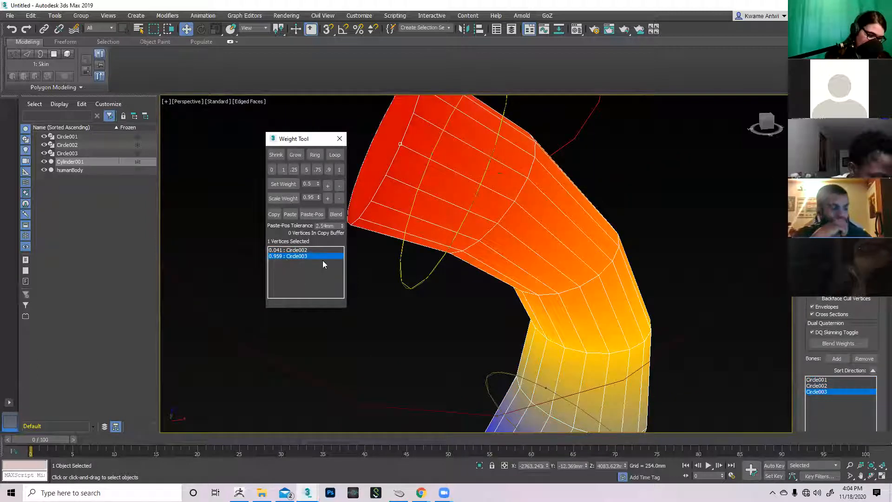
{"action": "left_click", "coordinate": [292, 251]}
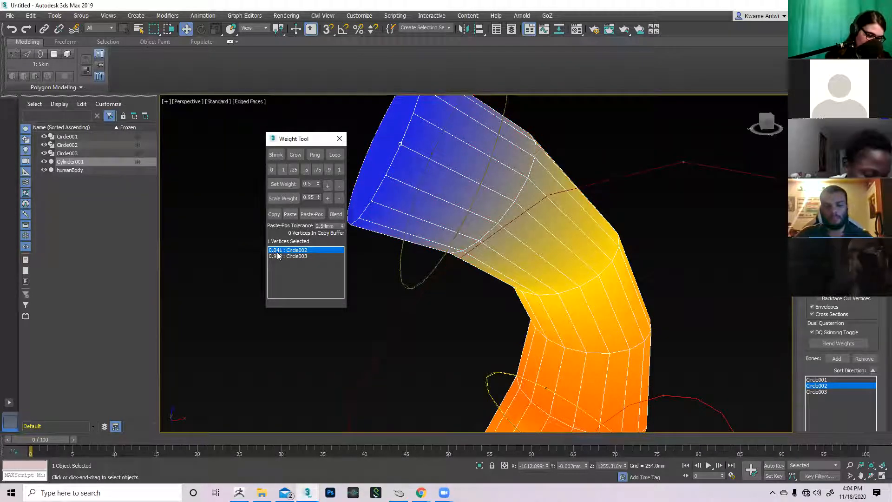
Step: Examine the Circle002 weight colors along the whole cylinder, from the upper rim down to the base
{"action": "middle_click_drag", "start_coordinate": [518, 302], "coordinate": [515, 325]}
{"action": "scroll", "coordinate": [512, 279], "scroll_direction": "down", "scroll_amount": 5}
{"action": "scroll", "coordinate": [543, 311], "scroll_direction": "up", "scroll_amount": 2}
{"action": "scroll", "coordinate": [543, 323], "scroll_direction": "up", "scroll_amount": 2}
{"action": "scroll", "coordinate": [518, 318], "scroll_direction": "down", "scroll_amount": 2}
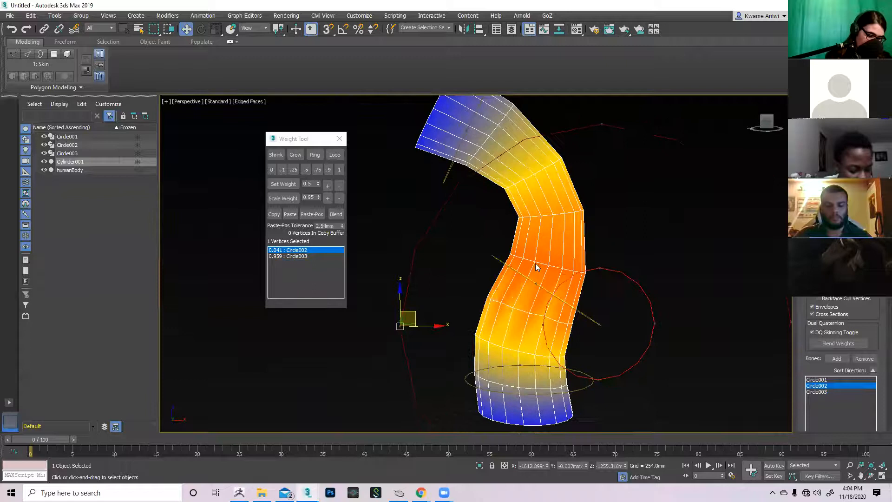
{"action": "scroll", "coordinate": [536, 263], "scroll_direction": "up", "scroll_amount": 4}
{"action": "mouse_move", "coordinate": [566, 290]}
{"action": "middle_mouse_down"}
{"action": "mouse_move", "coordinate": [561, 310]}
{"action": "mouse_move", "coordinate": [549, 290]}
{"action": "middle_mouse_up"}
{"action": "middle_click_drag", "start_coordinate": [442, 258], "coordinate": [502, 317]}
{"action": "middle_click_drag", "start_coordinate": [468, 241], "coordinate": [492, 247], "text": "alt"}
{"action": "middle_click_drag", "start_coordinate": [553, 314], "coordinate": [523, 424]}
{"action": "middle_click_drag", "start_coordinate": [482, 244], "coordinate": [466, 283]}
{"action": "middle_click_drag", "start_coordinate": [518, 367], "coordinate": [536, 382]}
{"action": "scroll", "coordinate": [518, 324], "scroll_direction": "down", "scroll_amount": 2}
{"action": "middle_click_drag", "start_coordinate": [542, 431], "coordinate": [534, 394]}
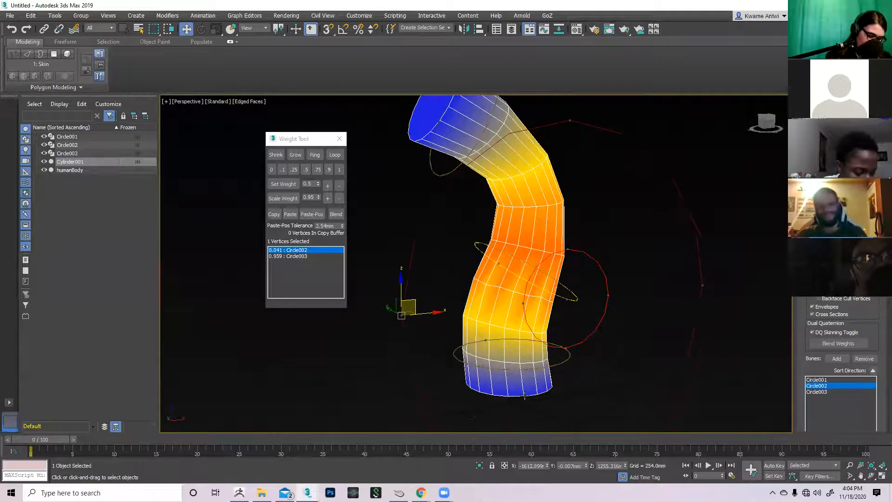
Step: Make Circle003 the active bone and examine its weight colors around the cylinder's upper end
{"action": "left_click", "coordinate": [821, 392]}
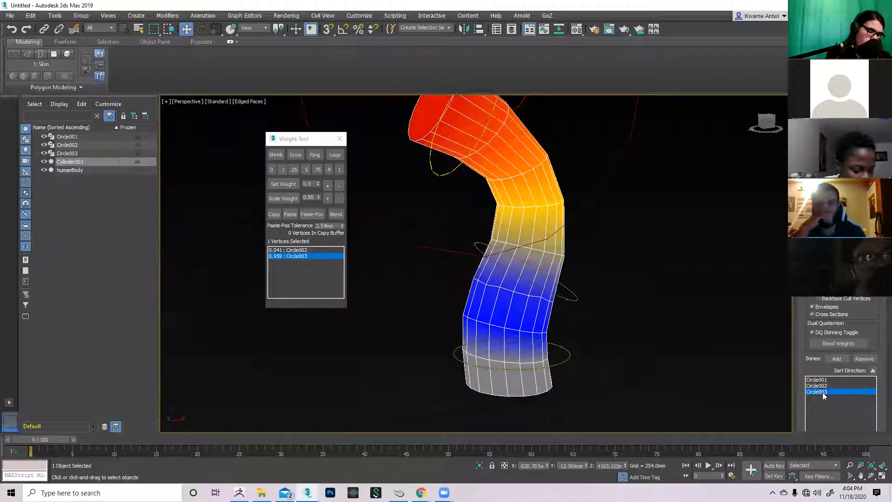
{"action": "middle_click_drag", "start_coordinate": [531, 209], "coordinate": [541, 294]}
{"action": "scroll", "coordinate": [461, 214], "scroll_direction": "up", "scroll_amount": 3}
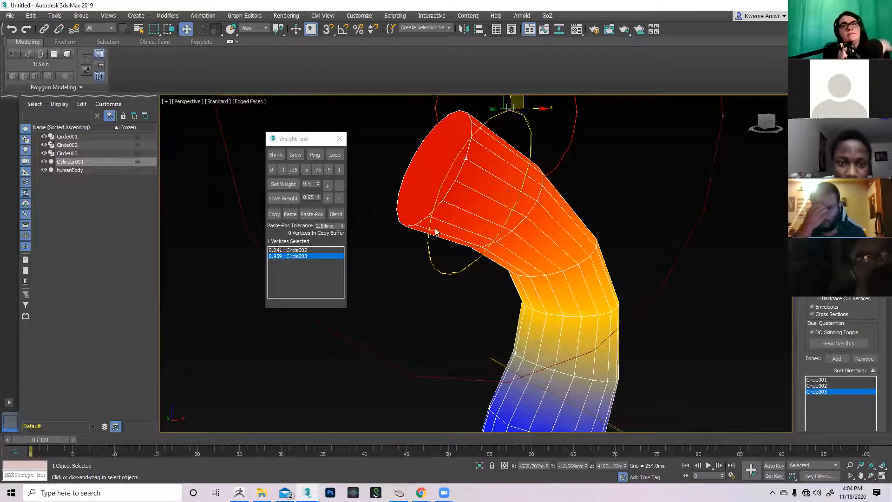
Step: Make Circle001 the active bone and give the selected rim vertex a weight of 0.25
{"action": "left_click", "coordinate": [821, 380]}
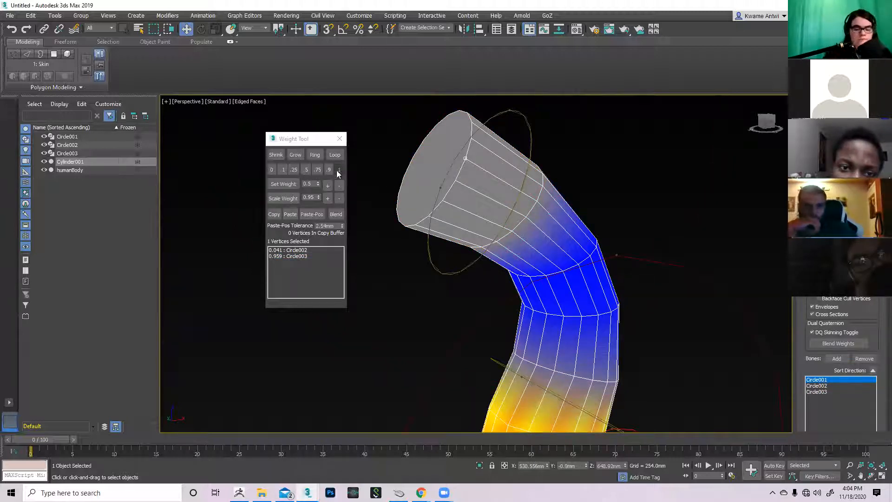
{"action": "left_click", "coordinate": [295, 170]}
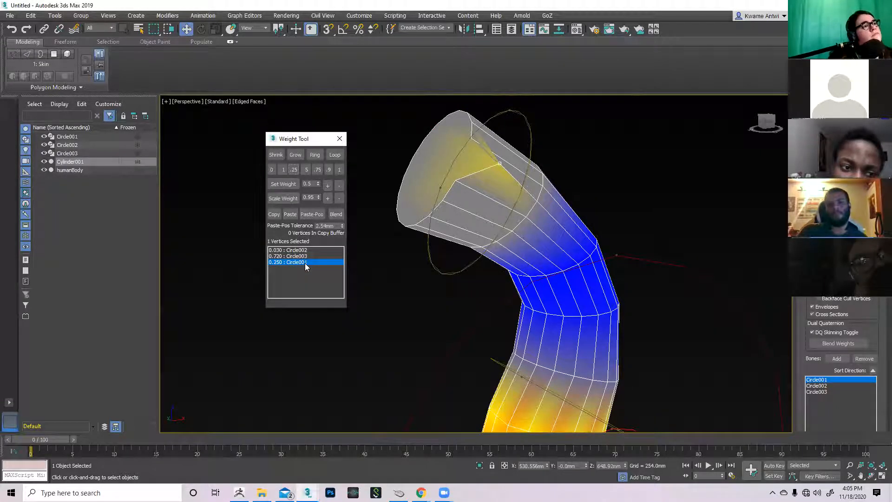
{"action": "middle_click_drag", "start_coordinate": [533, 195], "coordinate": [588, 249], "text": "alt"}
{"action": "scroll", "coordinate": [588, 249], "scroll_direction": "down", "scroll_amount": 5}
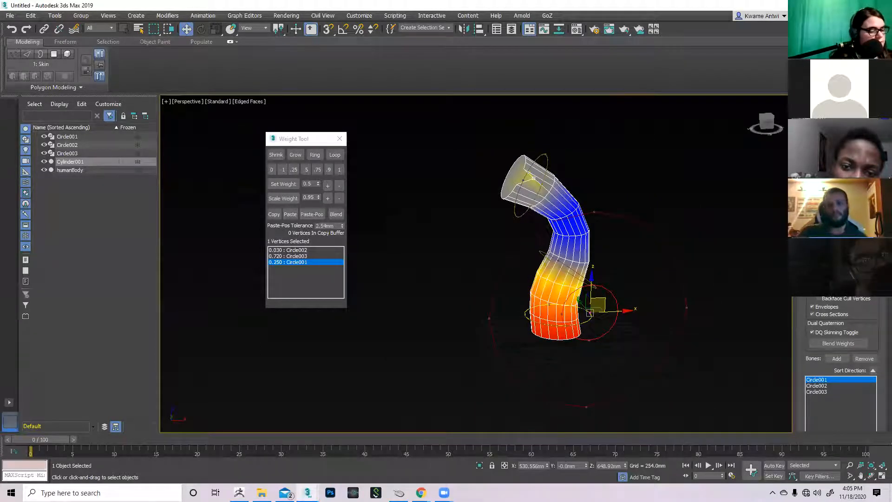
Step: Select Circle001 at the cylinder's base and try moving it to test its pull on the rim vertex
{"action": "left_click", "coordinate": [581, 311]}
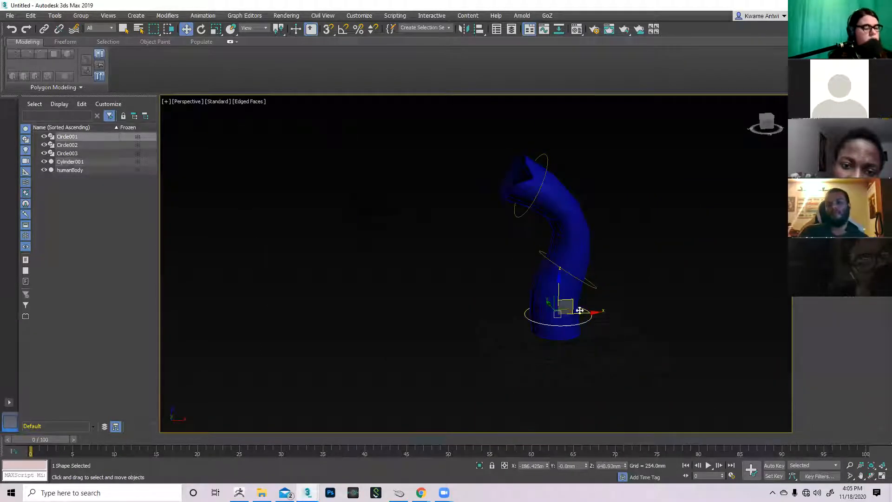
{"action": "mouse_move", "coordinate": [571, 298]}
{"action": "left_mouse_down"}
{"action": "mouse_move", "coordinate": [527, 285]}
{"action": "mouse_move", "coordinate": [542, 323]}
{"action": "mouse_move", "coordinate": [600, 304]}
{"action": "mouse_move", "coordinate": [541, 284]}
{"action": "mouse_move", "coordinate": [517, 294]}
{"action": "mouse_move", "coordinate": [577, 300]}
{"action": "left_mouse_up"}
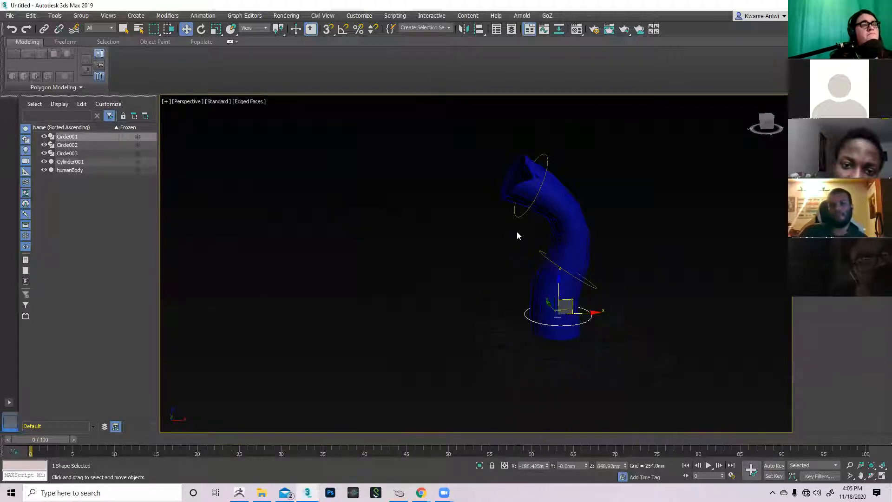
{"action": "scroll", "coordinate": [517, 236], "scroll_direction": "up", "scroll_amount": 5}
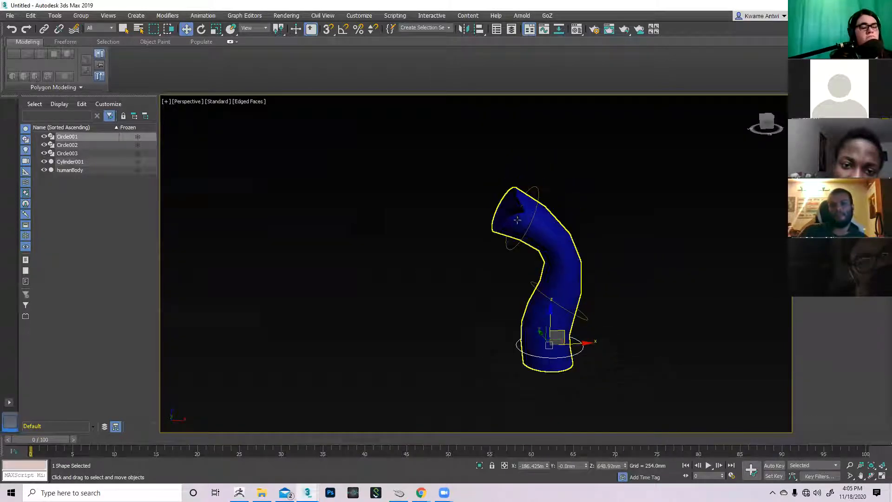
Step: Return to the cylinder's skin weights, set the rim vertex's Circle001 weight to 0 and deselect the vertex
{"action": "left_click", "coordinate": [567, 243]}
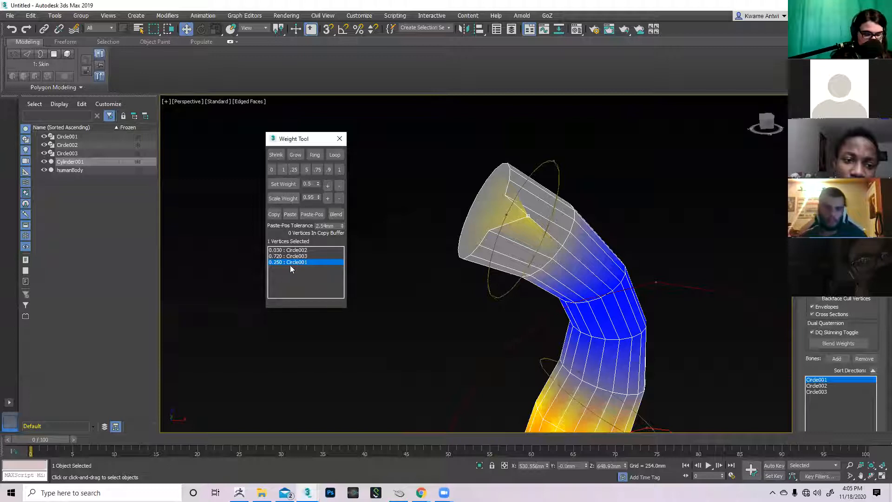
{"action": "left_click", "coordinate": [271, 170]}
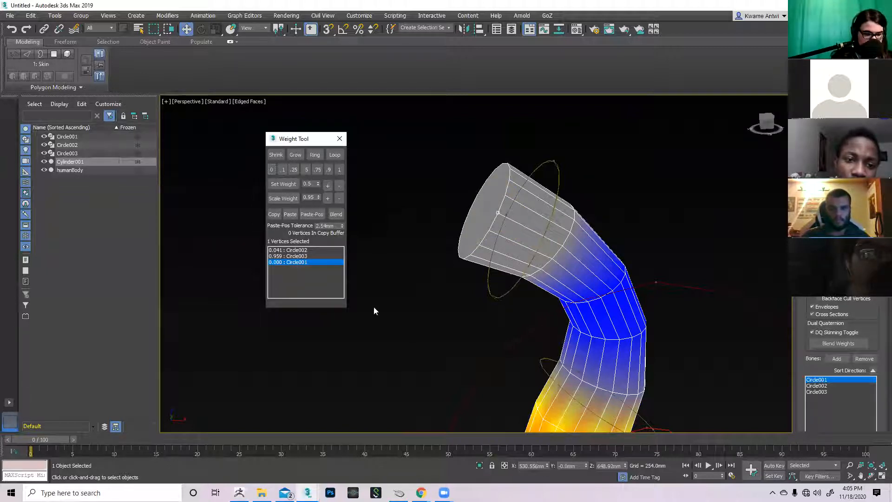
{"action": "left_click", "coordinate": [472, 334]}
{"action": "middle_click_drag", "start_coordinate": [479, 329], "coordinate": [462, 343]}
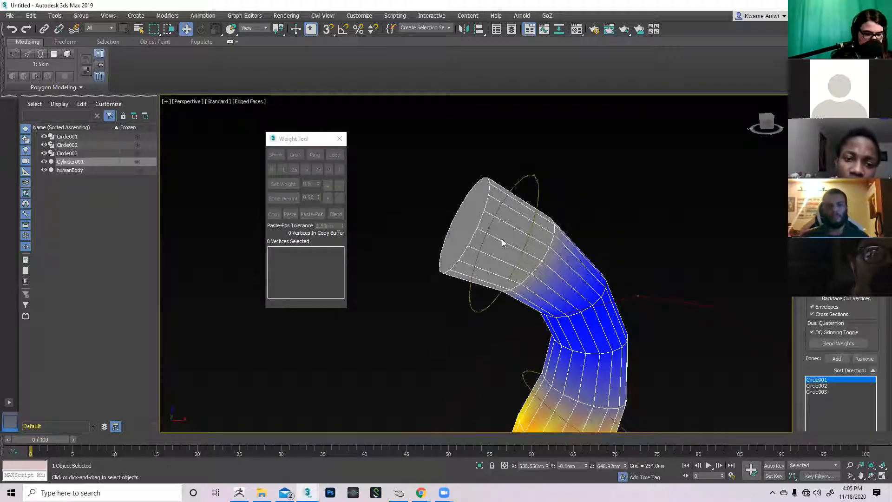
Step: Select the same rim vertex again and check its Circle002, Circle003 and Circle001 weights in turn
{"action": "left_click", "coordinate": [478, 229]}
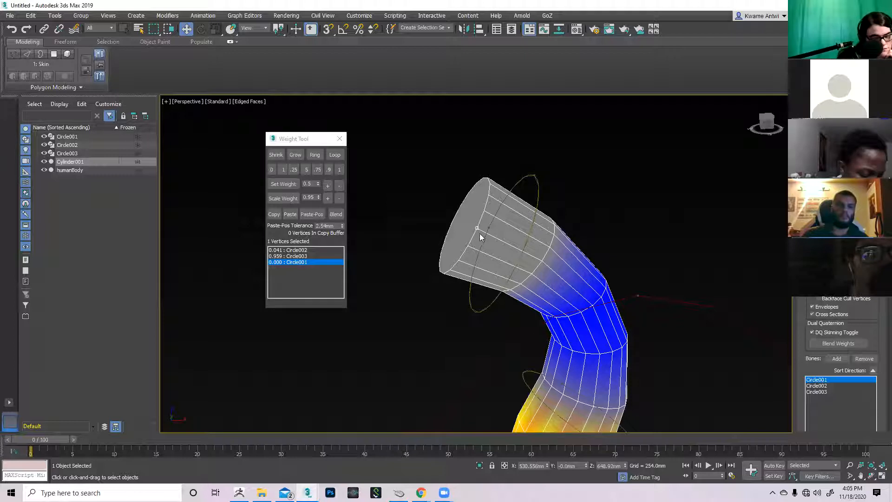
{"action": "left_click", "coordinate": [293, 250]}
{"action": "left_click", "coordinate": [295, 256]}
{"action": "left_click", "coordinate": [295, 263]}
Step: Examine the Circle001 weight colors over the full length of the cylinder from several distances and angles
{"action": "middle_click_drag", "start_coordinate": [589, 421], "coordinate": [641, 336]}
{"action": "scroll", "coordinate": [569, 370], "scroll_direction": "up", "scroll_amount": 2}
{"action": "scroll", "coordinate": [568, 371], "scroll_direction": "down", "scroll_amount": 4}
{"action": "middle_click_drag", "start_coordinate": [588, 295], "coordinate": [593, 319]}
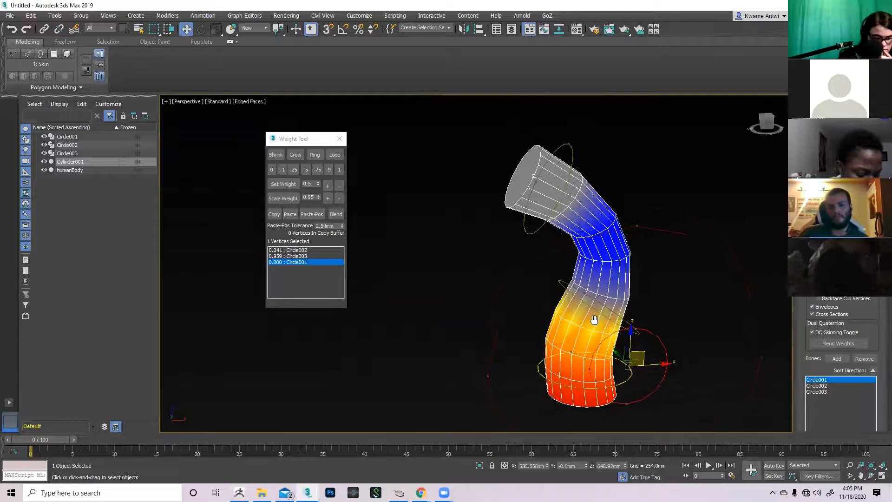
{"action": "middle_click_drag", "start_coordinate": [615, 352], "coordinate": [623, 327]}
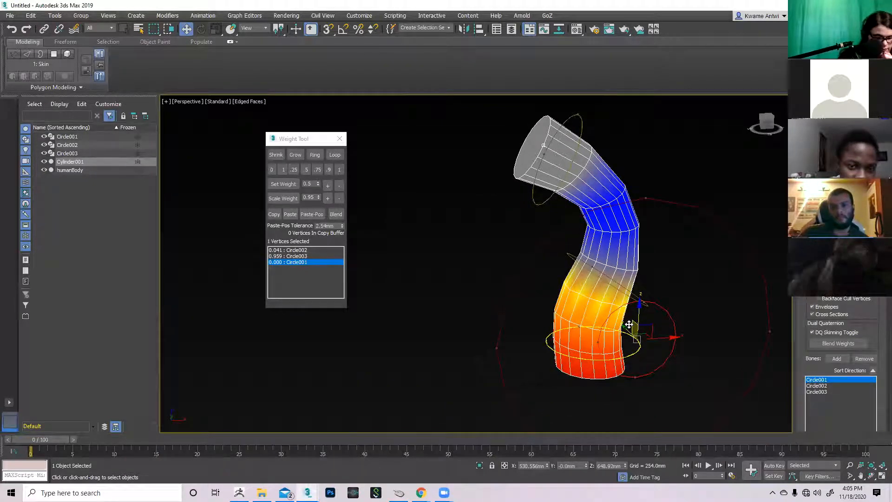
{"action": "middle_click_drag", "start_coordinate": [600, 249], "coordinate": [640, 252], "text": "alt"}
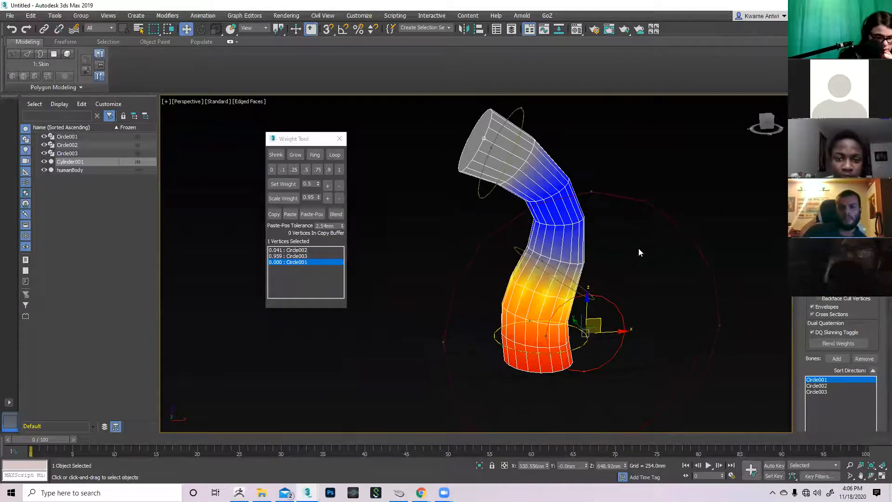
{"action": "scroll", "coordinate": [689, 253], "scroll_direction": "down", "scroll_amount": 4}
{"action": "scroll", "coordinate": [568, 299], "scroll_direction": "up", "scroll_amount": 3}
{"action": "scroll", "coordinate": [568, 299], "scroll_direction": "up", "scroll_amount": 3}
{"action": "scroll", "coordinate": [580, 306], "scroll_direction": "down", "scroll_amount": 3}
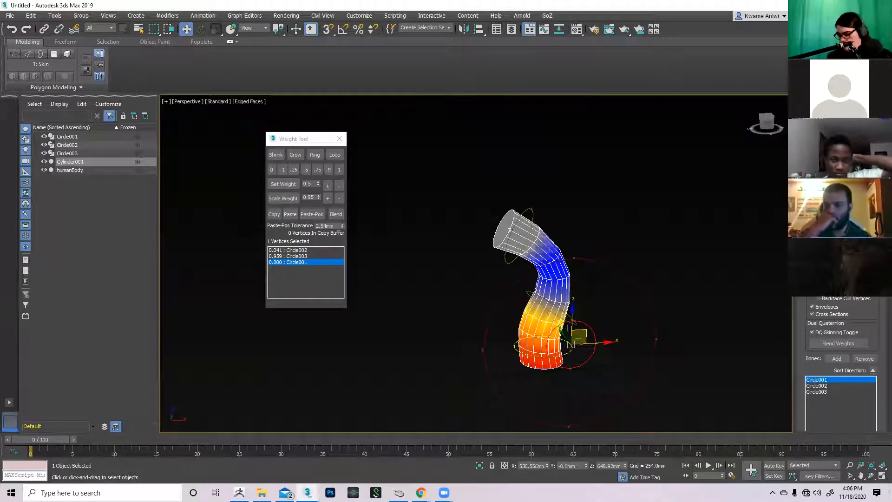
Step: Leave the Skin modifier's envelope editing for the cylinder and undo the accidental change
{"action": "key", "text": "ctrl+b"}
{"action": "middle_click_drag", "start_coordinate": [651, 307], "coordinate": [584, 385], "text": "alt"}
{"action": "left_click_drag", "start_coordinate": [583, 375], "coordinate": [581, 378]}
{"action": "key", "text": "ctrl+z"}
{"action": "scroll", "coordinate": [689, 338], "scroll_direction": "down", "scroll_amount": 3}
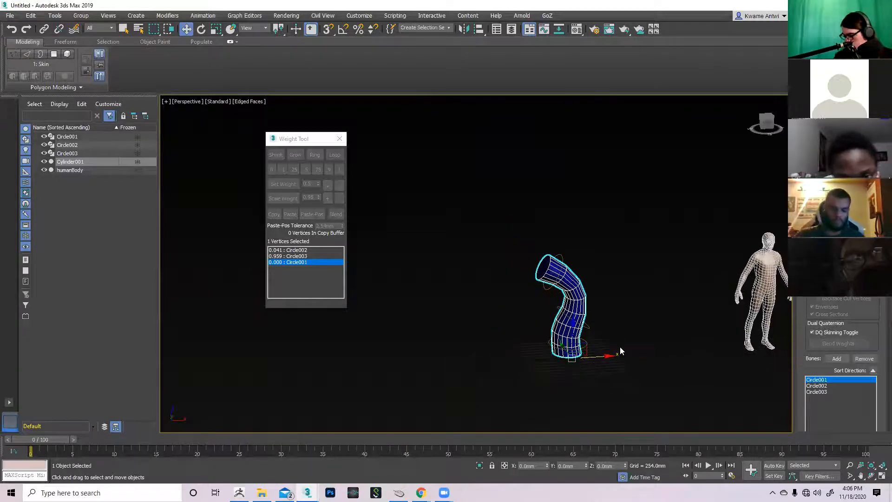
Step: Move Circle003 farther out and slightly upward so the cylinder's upper end follows it
{"action": "middle_click_drag", "start_coordinate": [619, 347], "coordinate": [630, 349]}
{"action": "scroll", "coordinate": [611, 334], "scroll_direction": "up", "scroll_amount": 5}
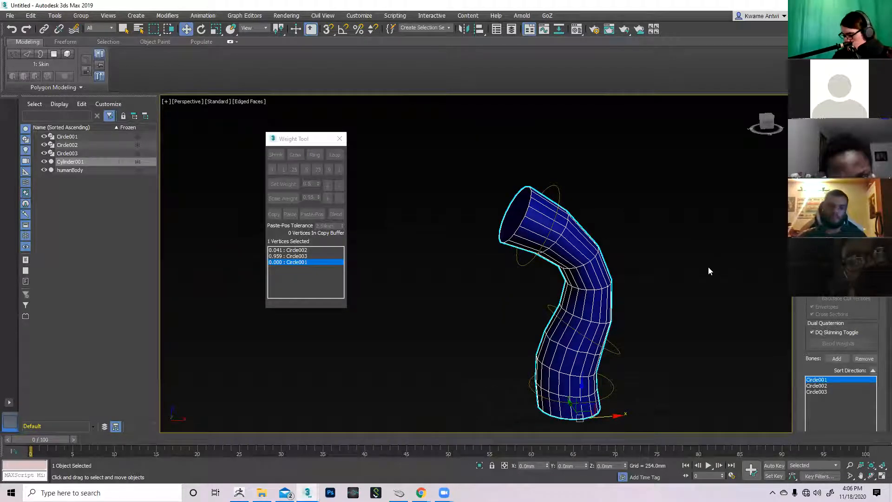
{"action": "scroll", "coordinate": [684, 311], "scroll_direction": "down", "scroll_amount": 3}
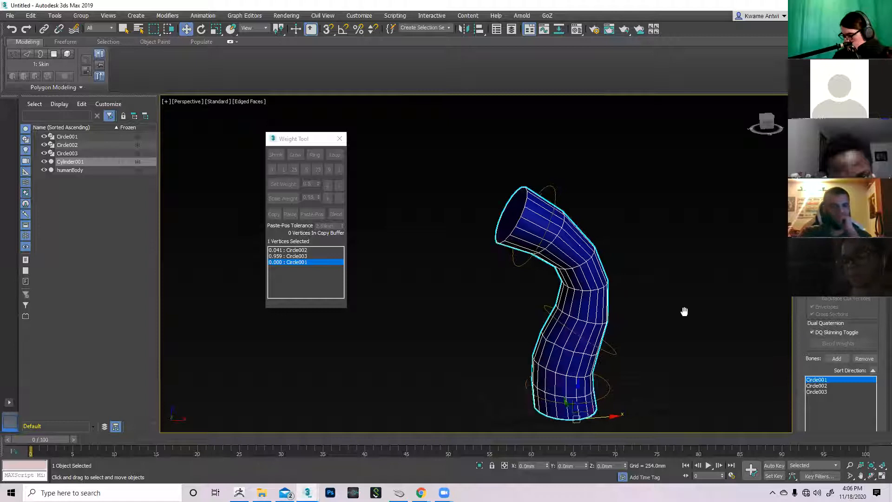
{"action": "scroll", "coordinate": [622, 327], "scroll_direction": "down", "scroll_amount": 2}
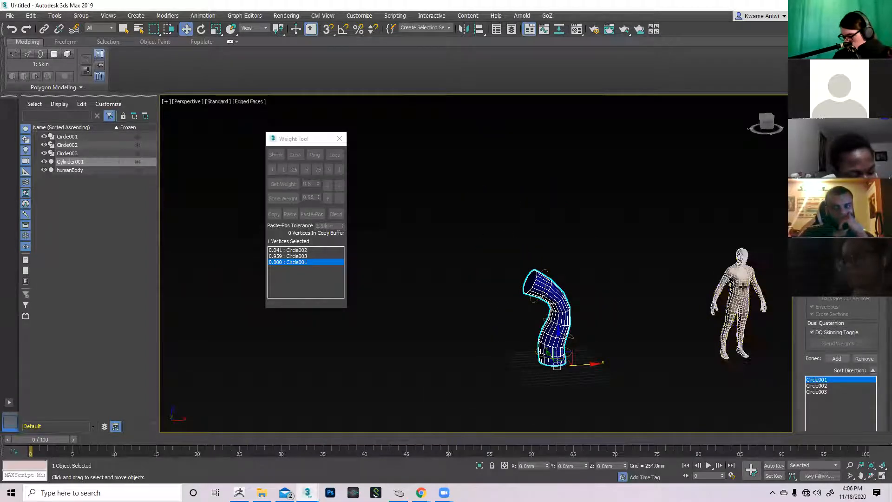
{"action": "middle_click_drag", "start_coordinate": [620, 315], "coordinate": [626, 290]}
{"action": "scroll", "coordinate": [585, 303], "scroll_direction": "up", "scroll_amount": 5}
{"action": "middle_click_drag", "start_coordinate": [598, 298], "coordinate": [626, 313]}
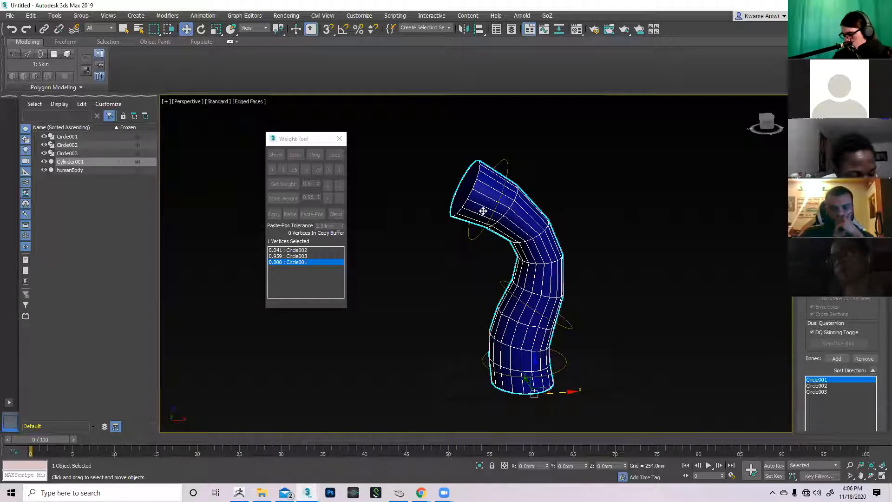
{"action": "left_click", "coordinate": [502, 187]}
{"action": "left_click_drag", "start_coordinate": [503, 188], "coordinate": [470, 179]}
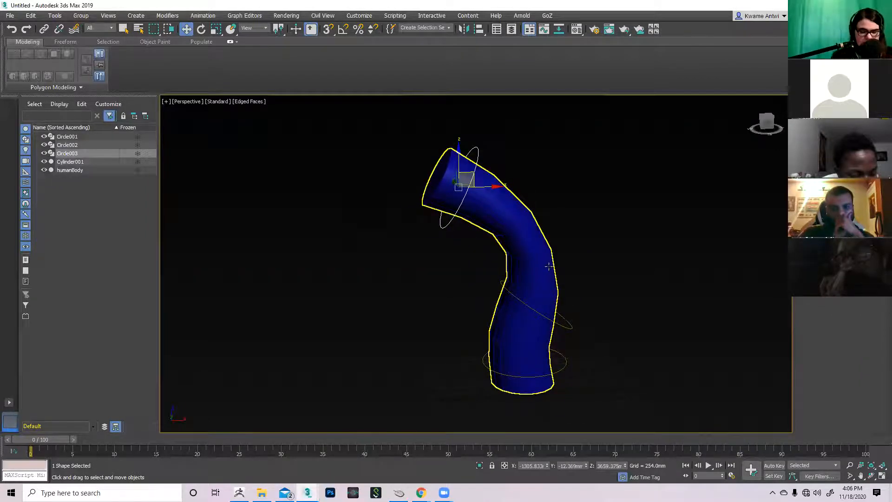
{"action": "middle_click_drag", "start_coordinate": [549, 266], "coordinate": [527, 297]}
{"action": "scroll", "coordinate": [531, 291], "scroll_direction": "down", "scroll_amount": 2}
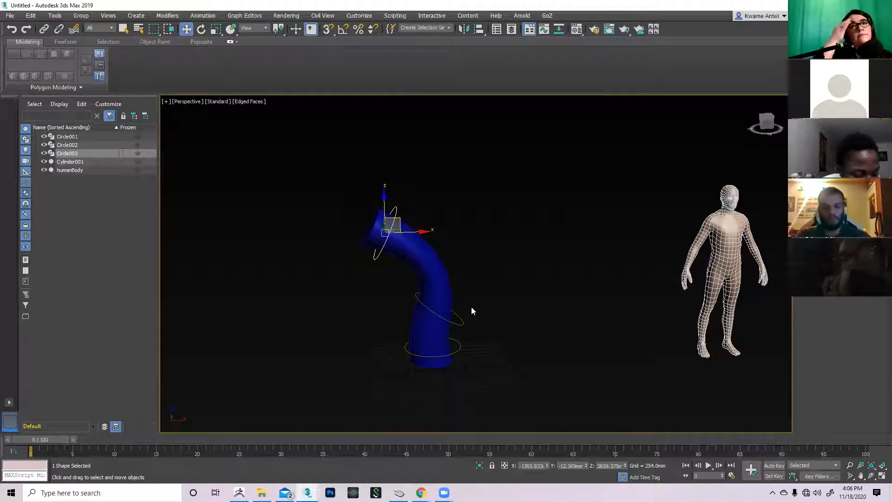
Step: Select the cylinder together with its three control circles and move them along X away from the human body
{"action": "middle_click_drag", "start_coordinate": [641, 295], "coordinate": [525, 296]}
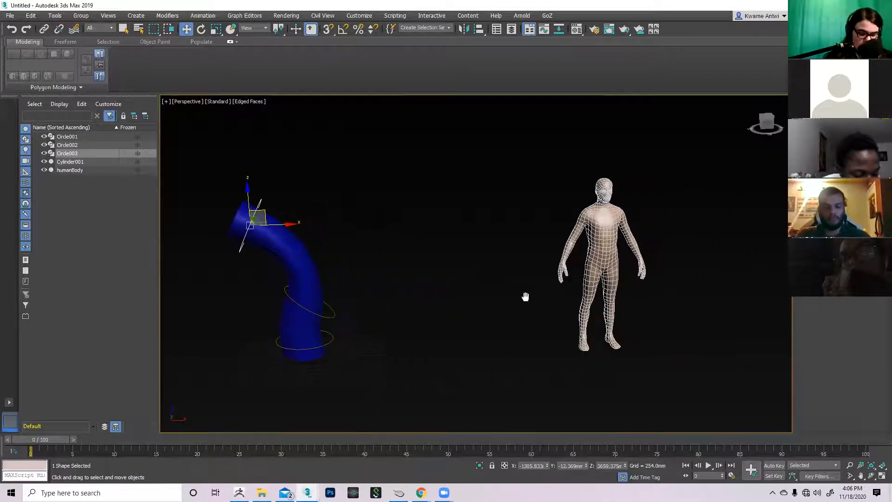
{"action": "left_click_drag", "start_coordinate": [498, 389], "coordinate": [275, 193]}
{"action": "key", "text": "z"}
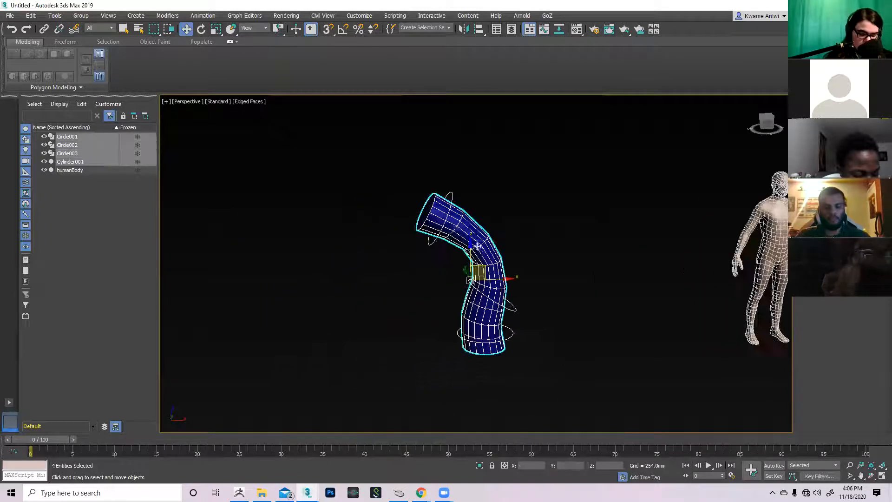
{"action": "left_click_drag", "start_coordinate": [507, 278], "coordinate": [211, 291]}
Step: Place the humanBody mesh at the world origin by setting its X, Y and Z position to 0
{"action": "left_click", "coordinate": [764, 260]}
{"action": "double_click", "coordinate": [532, 465]}
{"action": "type", "text": "0"}
{"action": "key", "text": "Tab"}
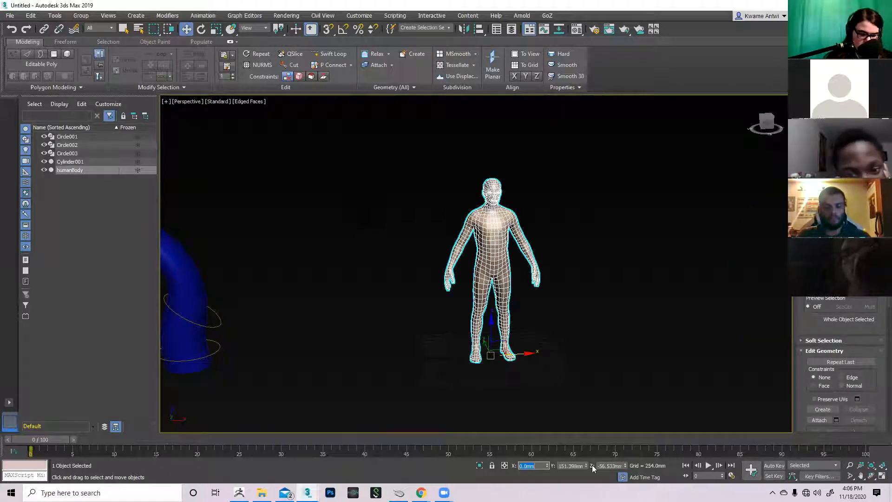
{"action": "type", "text": "0"}
{"action": "key", "text": "Tab"}
{"action": "type", "text": "0"}
{"action": "key", "text": "Return"}
Step: Deselect the human body and examine the mesh of its head, torso and arms
{"action": "middle_click_drag", "start_coordinate": [525, 320], "coordinate": [409, 209]}
{"action": "scroll", "coordinate": [659, 244], "scroll_direction": "up", "scroll_amount": 3}
{"action": "middle_click_drag", "start_coordinate": [659, 245], "coordinate": [654, 281], "text": "alt"}
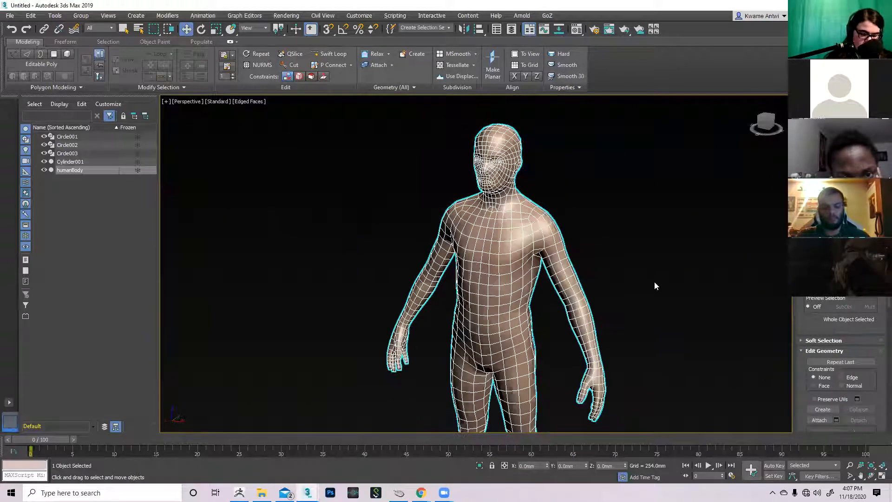
{"action": "left_click", "coordinate": [664, 300]}
{"action": "scroll", "coordinate": [676, 313], "scroll_direction": "up", "scroll_amount": 5}
{"action": "scroll", "coordinate": [674, 320], "scroll_direction": "down", "scroll_amount": 5}
{"action": "middle_click_drag", "start_coordinate": [669, 335], "coordinate": [649, 314], "text": "alt"}
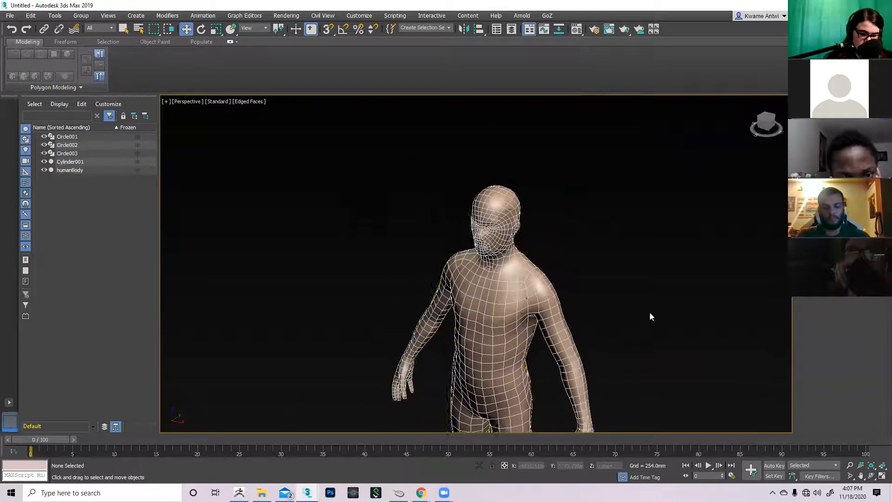
Step: Compare the humanBody mesh with the skinned cylinder and its control circles, selecting the body and Circle002 in turn
{"action": "left_click", "coordinate": [583, 326]}
{"action": "left_click", "coordinate": [802, 41]}
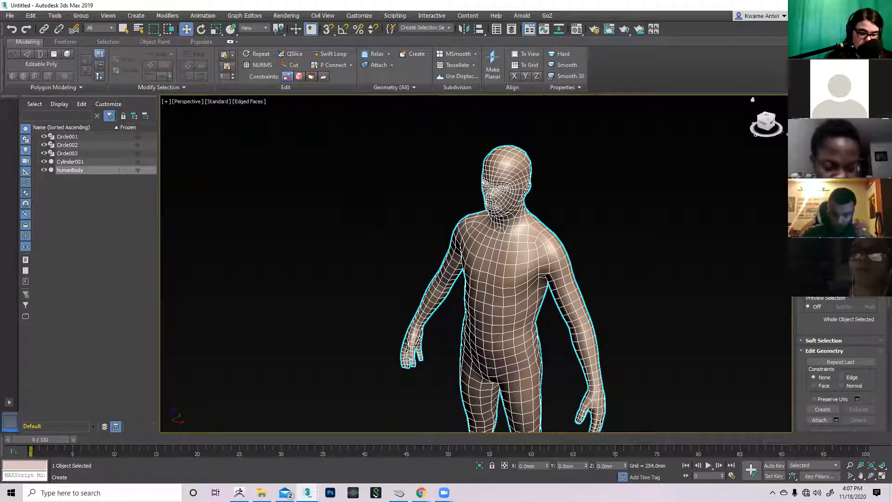
{"action": "middle_click_drag", "start_coordinate": [564, 218], "coordinate": [560, 202]}
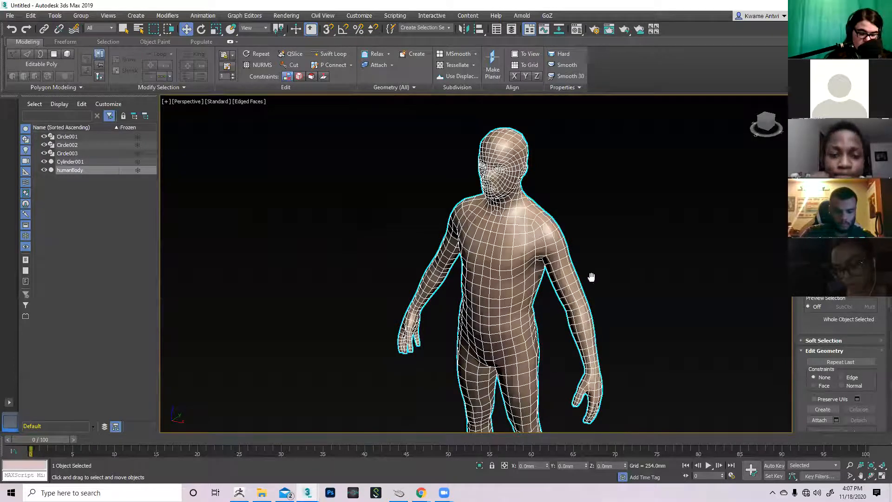
{"action": "middle_click_drag", "start_coordinate": [591, 277], "coordinate": [692, 272]}
{"action": "scroll", "coordinate": [537, 286], "scroll_direction": "down", "scroll_amount": 3}
{"action": "left_click", "coordinate": [309, 264]}
{"action": "middle_click_drag", "start_coordinate": [458, 307], "coordinate": [366, 299]}
{"action": "scroll", "coordinate": [530, 287], "scroll_direction": "up", "scroll_amount": 2}
{"action": "scroll", "coordinate": [528, 283], "scroll_direction": "down", "scroll_amount": 1}
{"action": "middle_click_drag", "start_coordinate": [481, 283], "coordinate": [607, 285]}
{"action": "scroll", "coordinate": [604, 293], "scroll_direction": "down", "scroll_amount": 3}
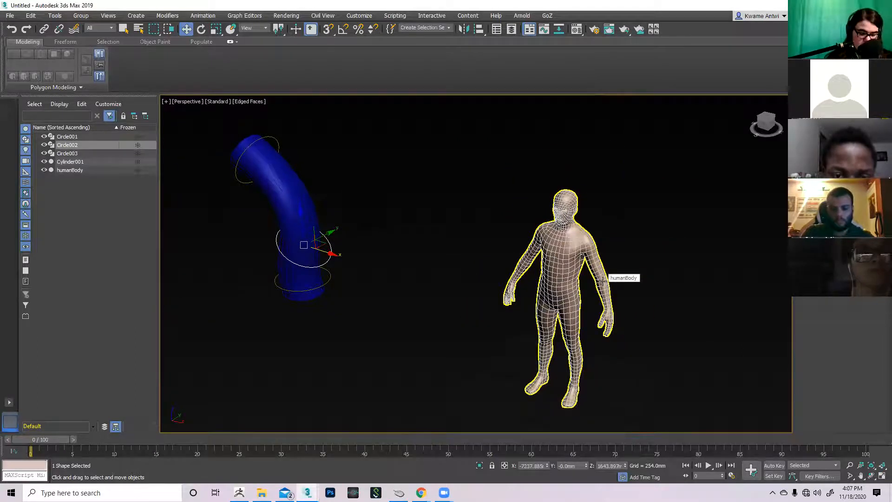
{"action": "scroll", "coordinate": [602, 280], "scroll_direction": "up", "scroll_amount": 3}
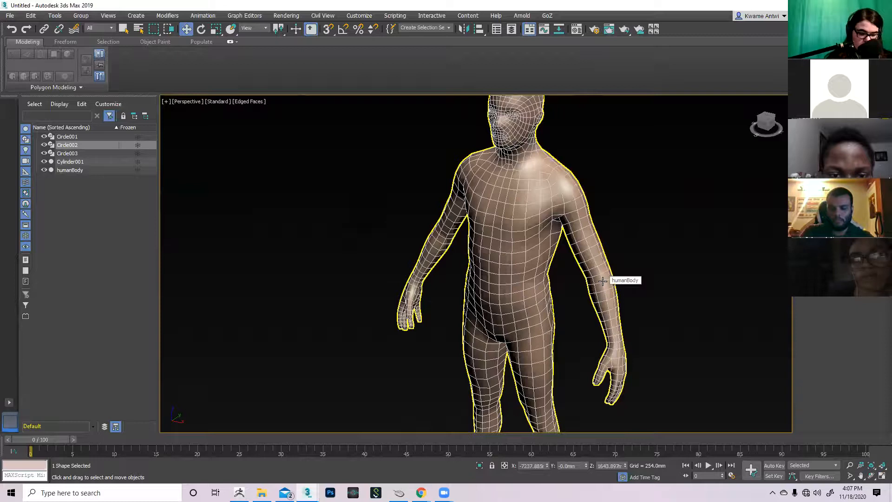
{"action": "scroll", "coordinate": [371, 284], "scroll_direction": "down", "scroll_amount": 4}
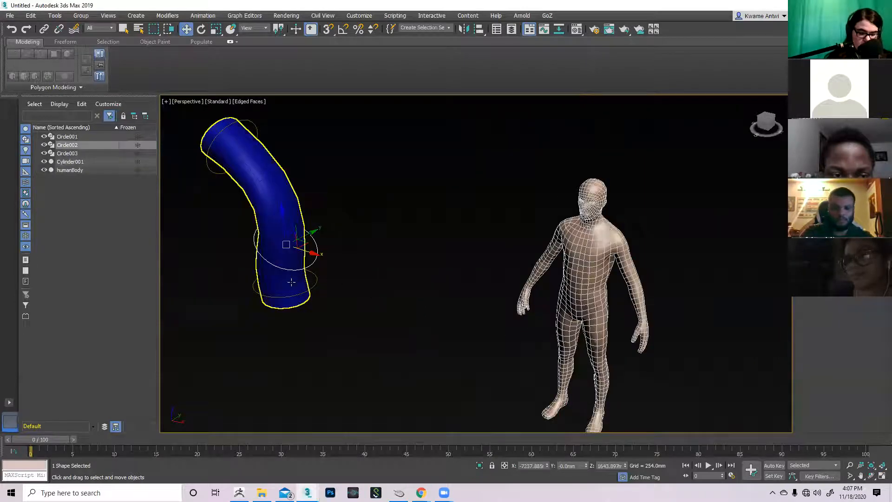
{"action": "middle_click_drag", "start_coordinate": [501, 295], "coordinate": [437, 292]}
{"action": "scroll", "coordinate": [560, 290], "scroll_direction": "up", "scroll_amount": 4}
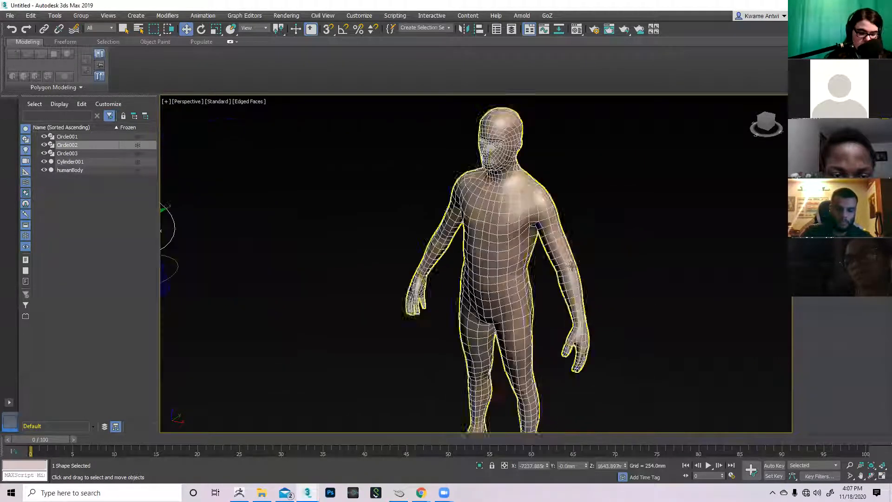
{"action": "middle_click_drag", "start_coordinate": [508, 280], "coordinate": [648, 279]}
{"action": "scroll", "coordinate": [649, 278], "scroll_direction": "down", "scroll_amount": 2}
{"action": "middle_click_drag", "start_coordinate": [375, 279], "coordinate": [507, 297]}
Step: Try rotating Circle003 about its Y axis to bend the cylinder's upper end over, undoing each rotation
{"action": "left_click", "coordinate": [404, 181]}
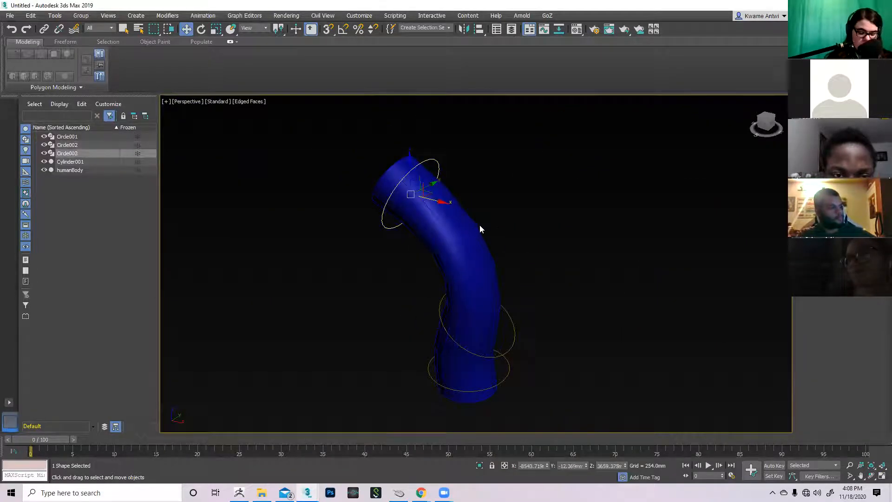
{"action": "key", "text": "e"}
{"action": "left_click_drag", "start_coordinate": [437, 202], "coordinate": [412, 139]}
{"action": "middle_click_drag", "start_coordinate": [428, 265], "coordinate": [417, 202], "text": "alt"}
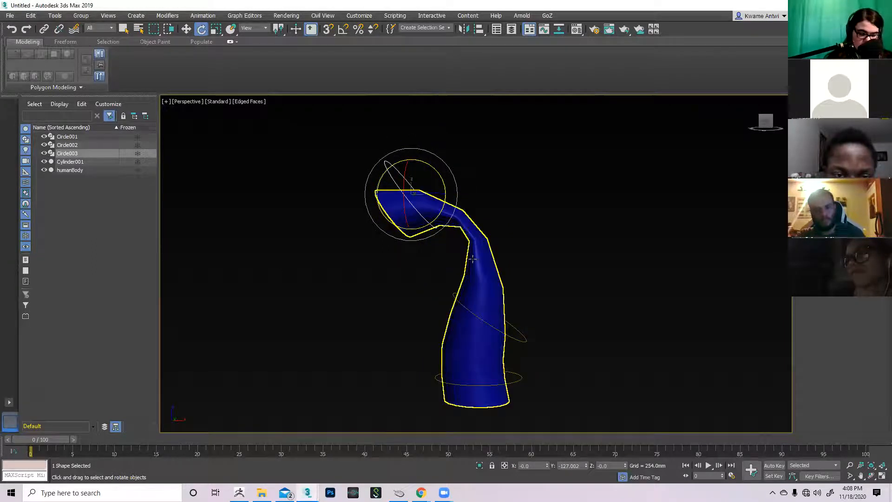
{"action": "key", "text": "ctrl+z"}
{"action": "middle_click_drag", "start_coordinate": [461, 259], "coordinate": [522, 261], "text": "alt"}
{"action": "left_click_drag", "start_coordinate": [436, 186], "coordinate": [417, 150]}
{"action": "middle_click_drag", "start_coordinate": [417, 150], "coordinate": [429, 205], "text": "alt"}
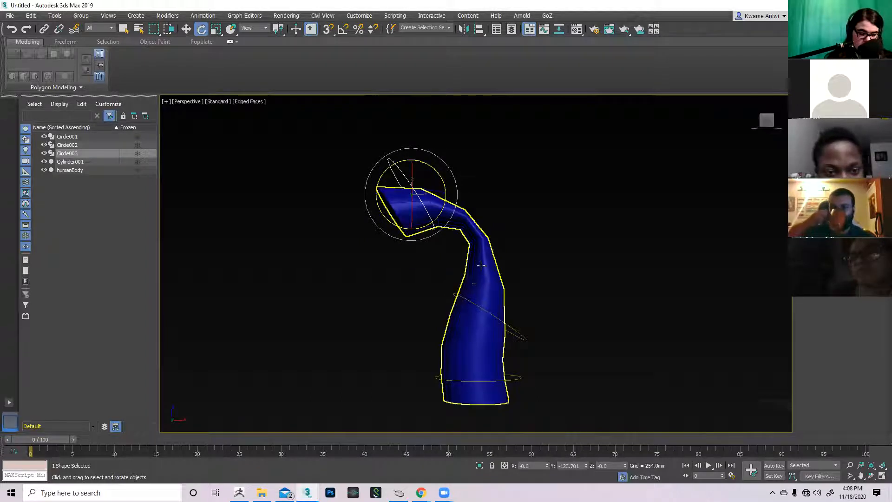
{"action": "key", "text": "ctrl+z"}
Step: Examine the humanBody mesh from the front and at a slight angle, together with the cylinder beside it
{"action": "middle_click_drag", "start_coordinate": [579, 267], "coordinate": [490, 270]}
{"action": "scroll", "coordinate": [525, 274], "scroll_direction": "down", "scroll_amount": 5}
{"action": "middle_click_drag", "start_coordinate": [618, 274], "coordinate": [560, 290]}
{"action": "scroll", "coordinate": [581, 285], "scroll_direction": "up", "scroll_amount": 5}
{"action": "middle_click_drag", "start_coordinate": [477, 300], "coordinate": [489, 313]}
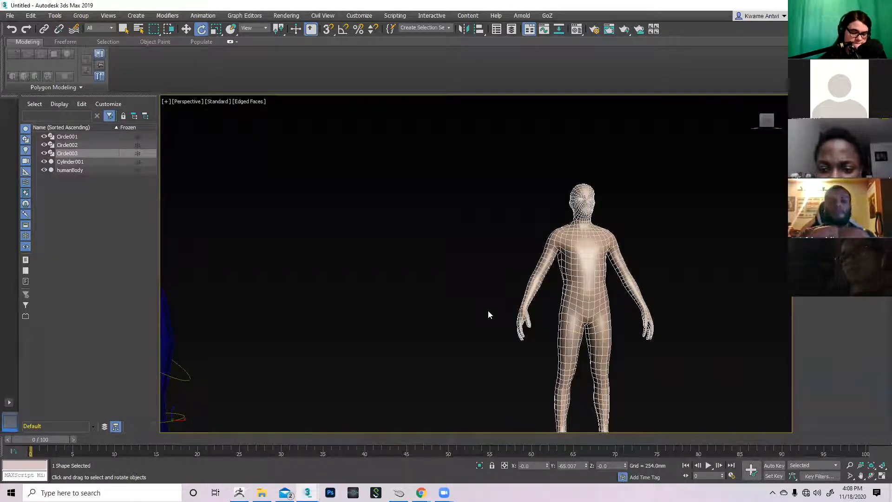
{"action": "middle_click_drag", "start_coordinate": [530, 354], "coordinate": [457, 362]}
{"action": "scroll", "coordinate": [561, 289], "scroll_direction": "up", "scroll_amount": 3}
{"action": "middle_click_drag", "start_coordinate": [602, 290], "coordinate": [581, 307], "text": "alt"}
{"action": "scroll", "coordinate": [593, 307], "scroll_direction": "down", "scroll_amount": 4}
{"action": "middle_click_drag", "start_coordinate": [634, 321], "coordinate": [619, 256]}
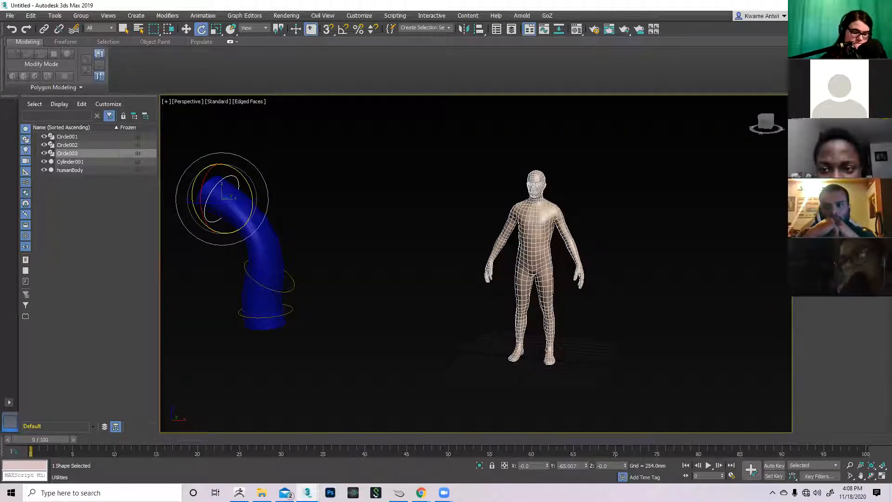
Step: Start the Biped creation tool and review its body structure settings down to the props and height values
{"action": "left_click", "coordinate": [862, 102]}
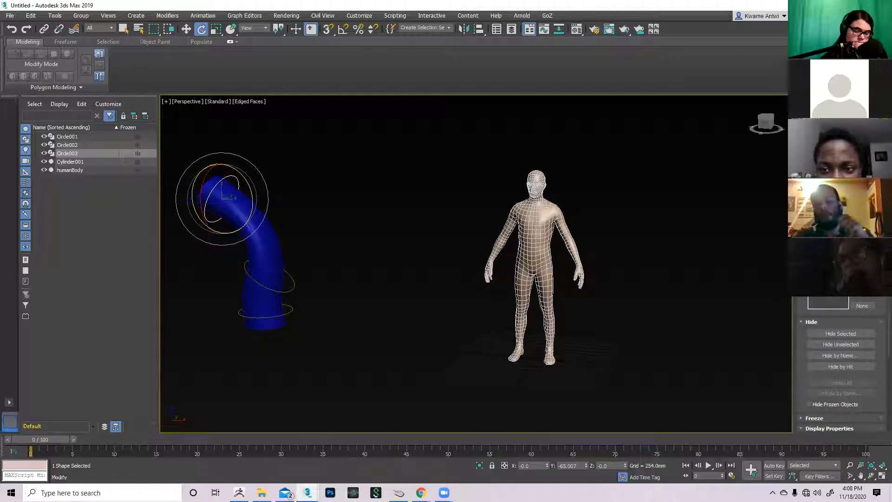
{"action": "left_click", "coordinate": [802, 102]}
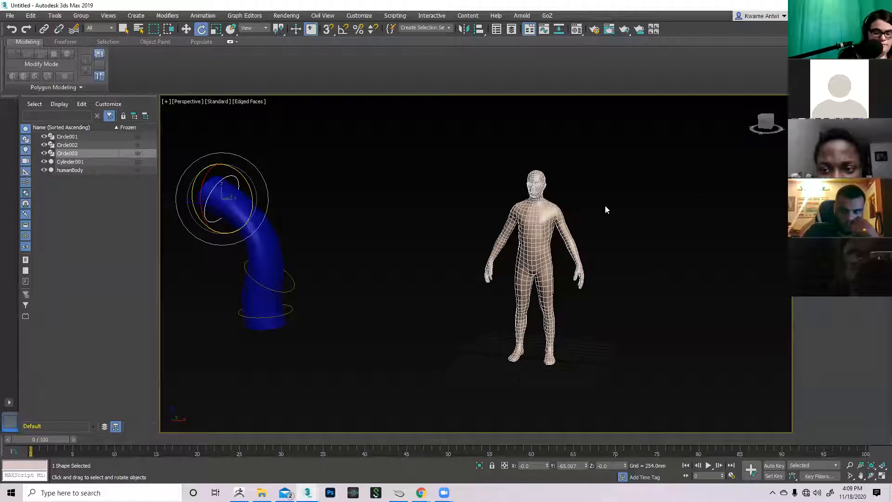
{"action": "scroll", "coordinate": [613, 229], "scroll_direction": "up", "scroll_amount": 2}
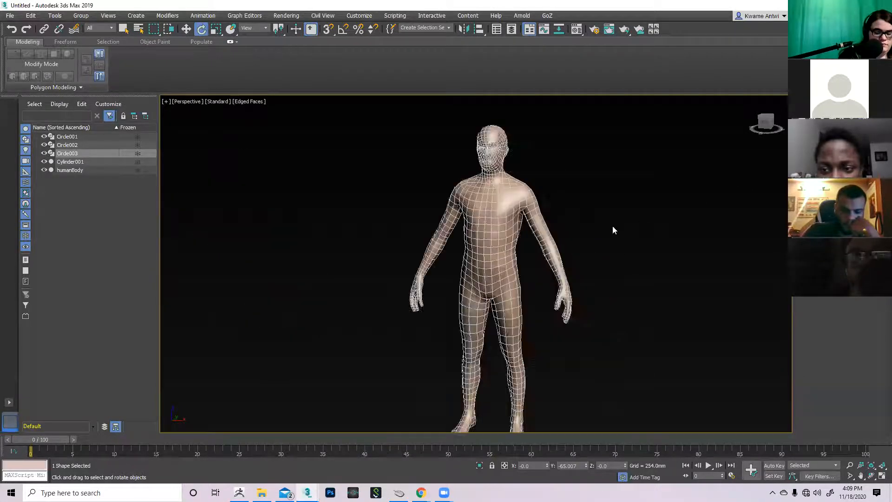
{"action": "middle_click_drag", "start_coordinate": [612, 226], "coordinate": [634, 228]}
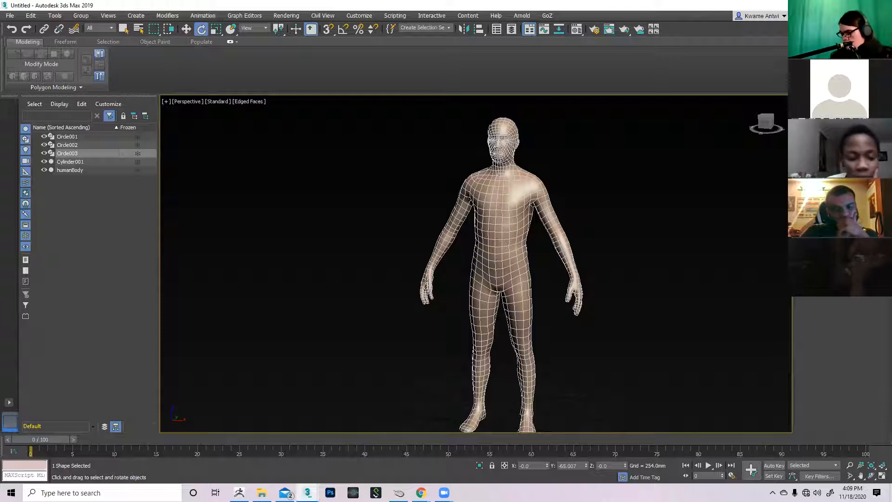
{"action": "left_click", "coordinate": [816, 154]}
{"action": "middle_click_drag", "start_coordinate": [731, 337], "coordinate": [728, 290]}
{"action": "scroll", "coordinate": [841, 363], "scroll_direction": "down", "scroll_amount": 5}
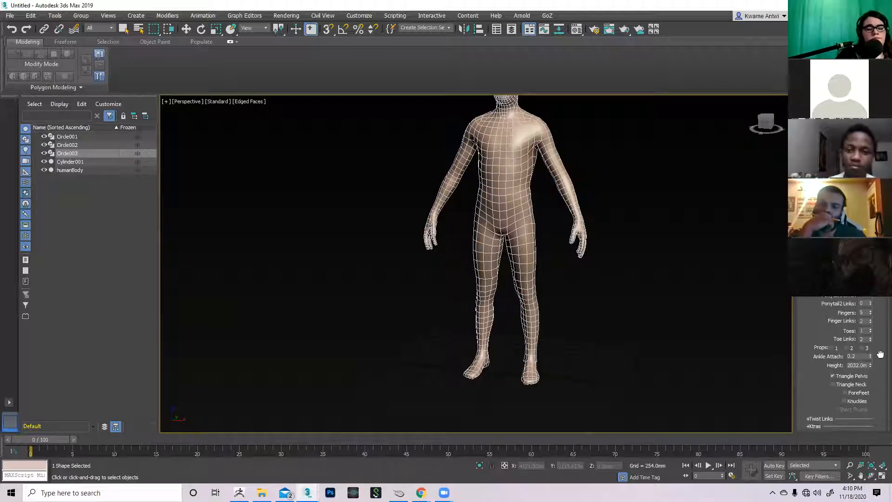
Step: Try enabling prop 1 for the biped, switch it off again and go back to the Skeleton body type settings
{"action": "left_click", "coordinate": [832, 348]}
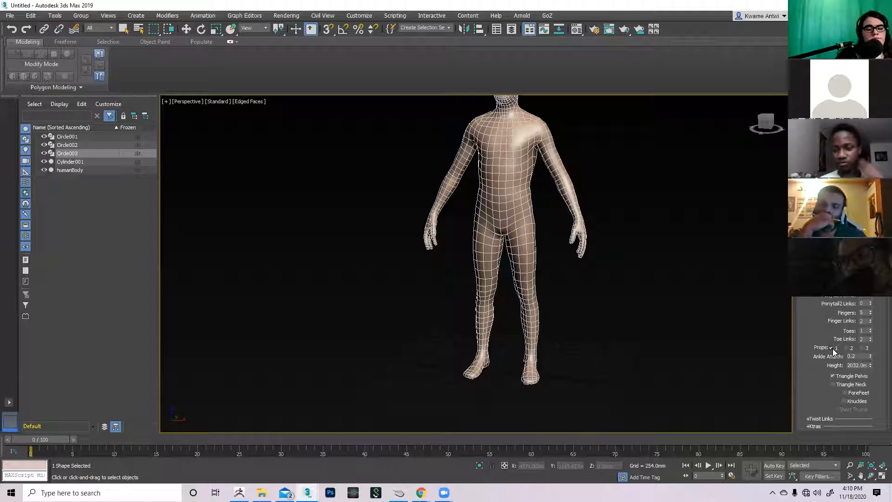
{"action": "left_click", "coordinate": [832, 349]}
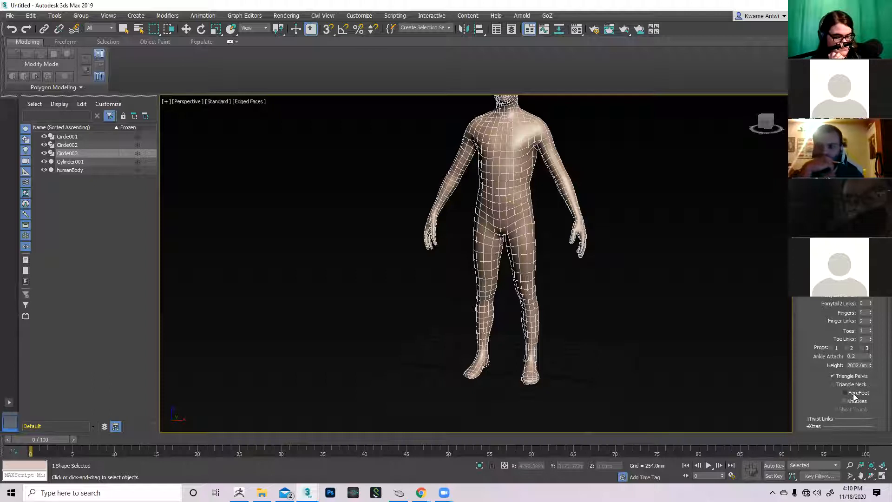
{"action": "scroll", "coordinate": [810, 381], "scroll_direction": "up", "scroll_amount": 5}
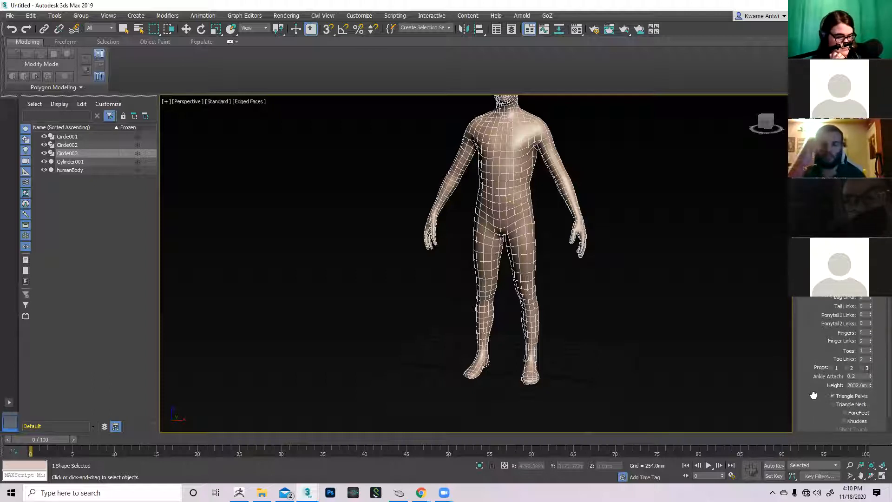
{"action": "scroll", "coordinate": [812, 364], "scroll_direction": "up", "scroll_amount": 1}
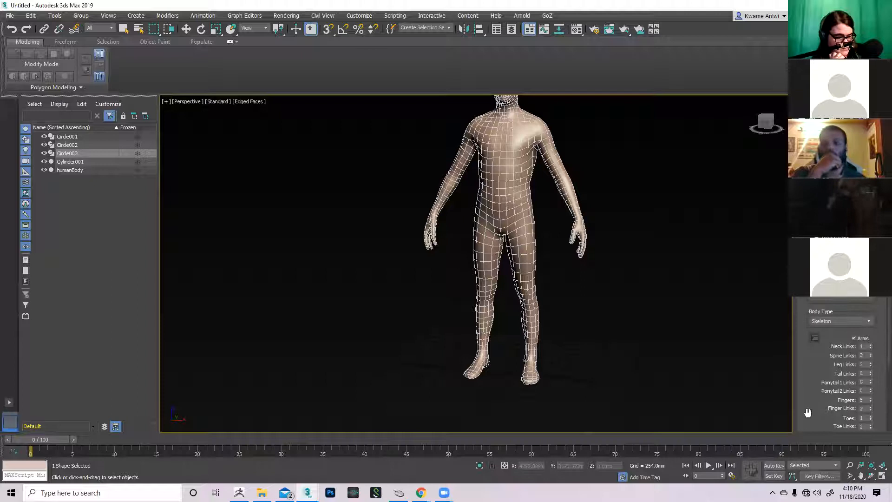
Step: Switch to the four-viewport layout and create a biped in the Front view, sized from the humanBody's feet to its head
{"action": "left_click", "coordinate": [166, 101]}
{"action": "left_click", "coordinate": [194, 111]}
{"action": "middle_click_drag", "start_coordinate": [662, 208], "coordinate": [659, 181]}
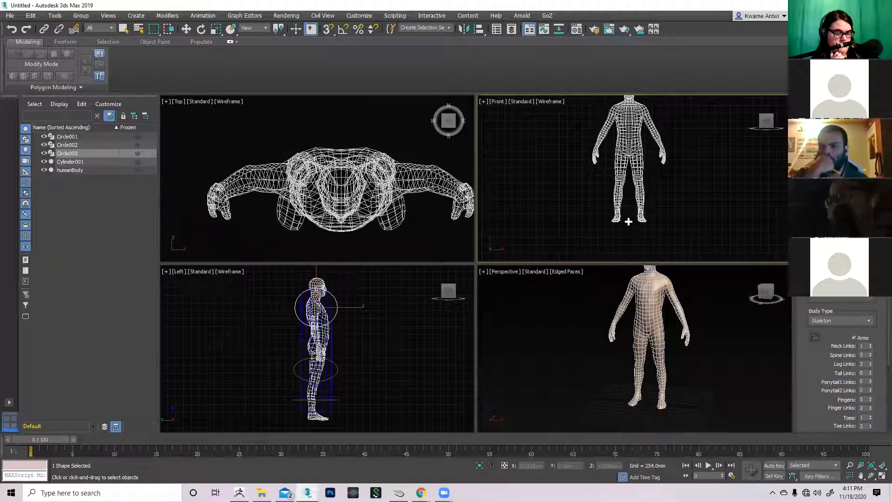
{"action": "scroll", "coordinate": [628, 222], "scroll_direction": "down", "scroll_amount": 5}
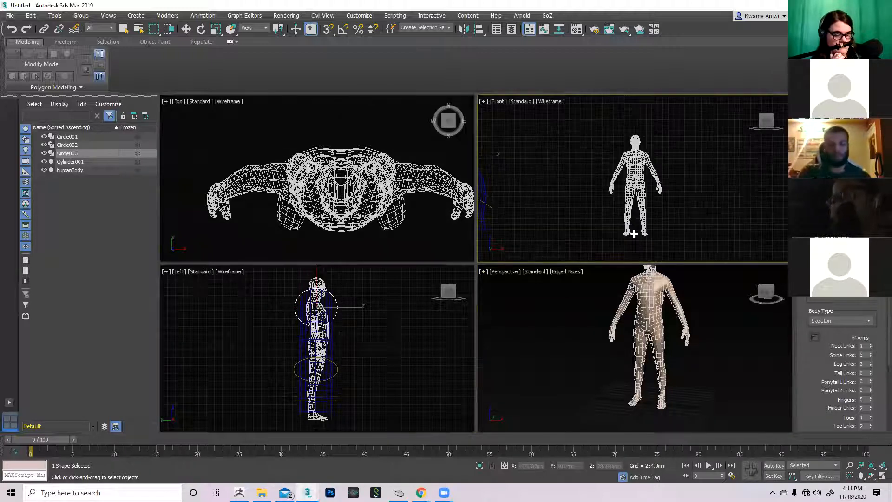
{"action": "left_click", "coordinate": [635, 235]}
{"action": "left_click_drag", "start_coordinate": [636, 233], "coordinate": [675, 136]}
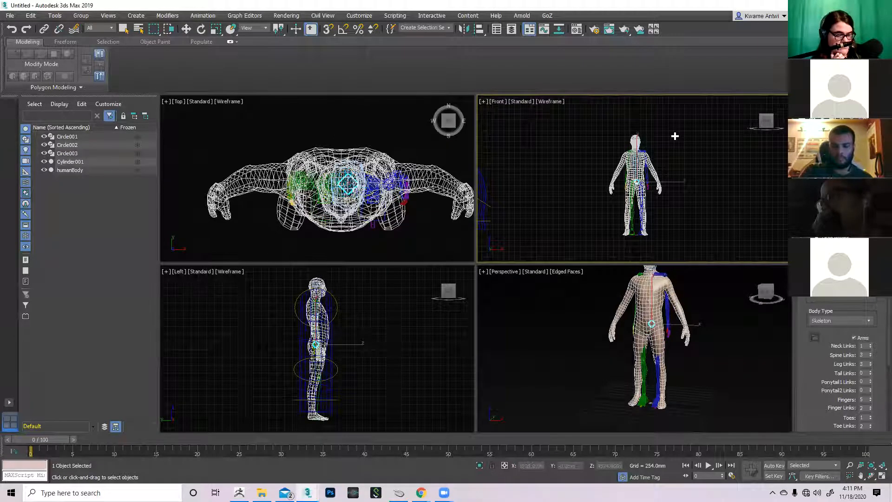
Step: Centre the biped on the body by setting its root's X position to 0
{"action": "scroll", "coordinate": [634, 147], "scroll_direction": "up", "scroll_amount": 5}
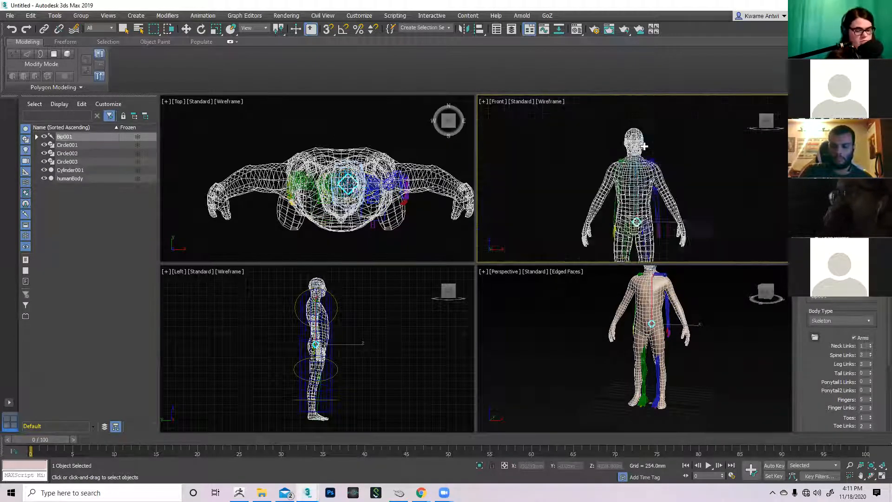
{"action": "scroll", "coordinate": [634, 147], "scroll_direction": "up", "scroll_amount": 4}
{"action": "scroll", "coordinate": [634, 146], "scroll_direction": "down", "scroll_amount": 7}
{"action": "key", "text": "e"}
{"action": "scroll", "coordinate": [647, 171], "scroll_direction": "up", "scroll_amount": 6}
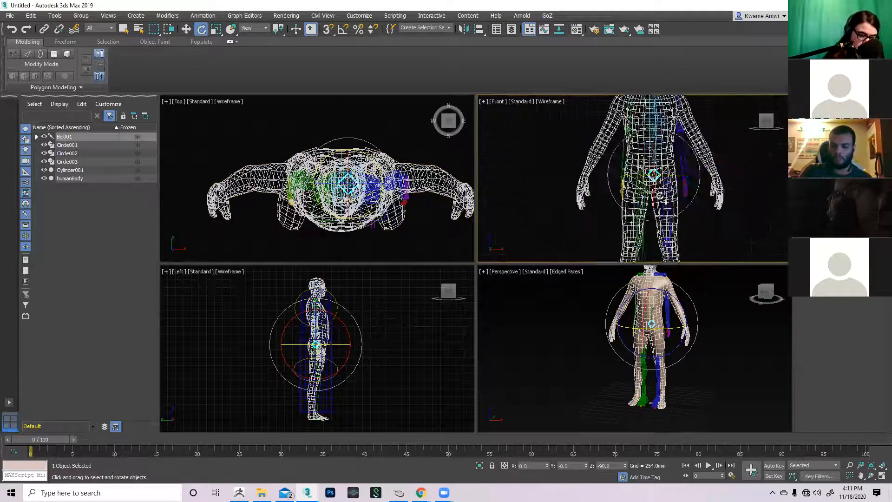
{"action": "middle_click_drag", "start_coordinate": [647, 171], "coordinate": [663, 202]}
{"action": "scroll", "coordinate": [632, 223], "scroll_direction": "up", "scroll_amount": 3}
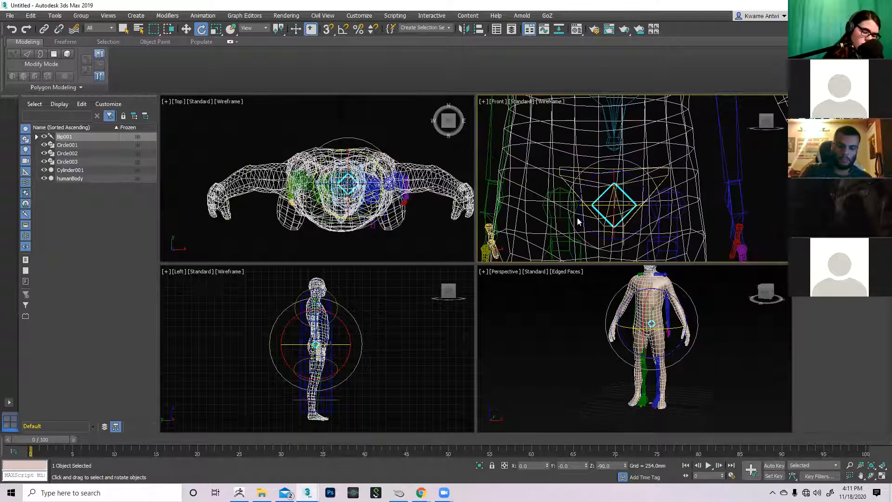
{"action": "key", "text": "w"}
{"action": "scroll", "coordinate": [657, 200], "scroll_direction": "down", "scroll_amount": 5}
{"action": "scroll", "coordinate": [678, 216], "scroll_direction": "down", "scroll_amount": 3}
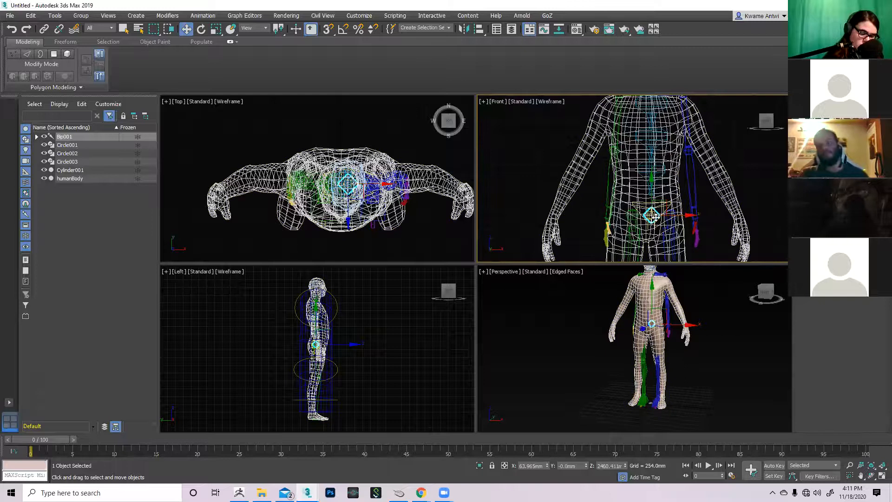
{"action": "middle_click_drag", "start_coordinate": [656, 216], "coordinate": [660, 187]}
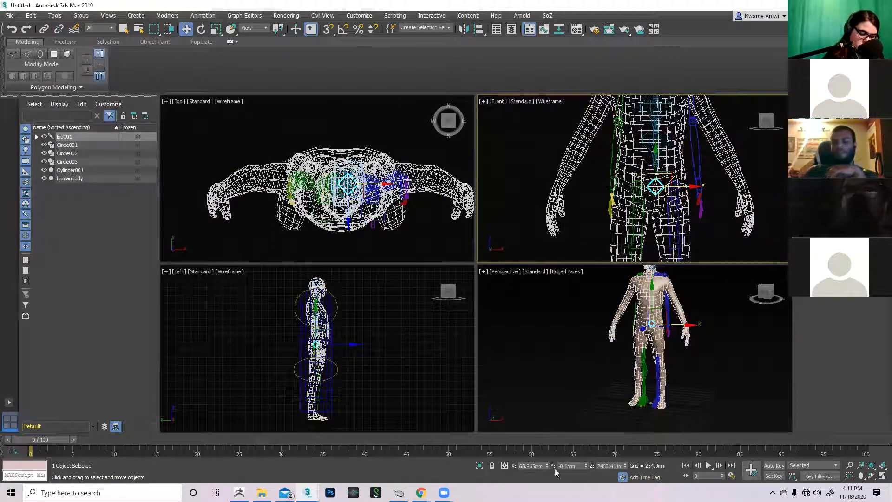
{"action": "type", "text": "0"}
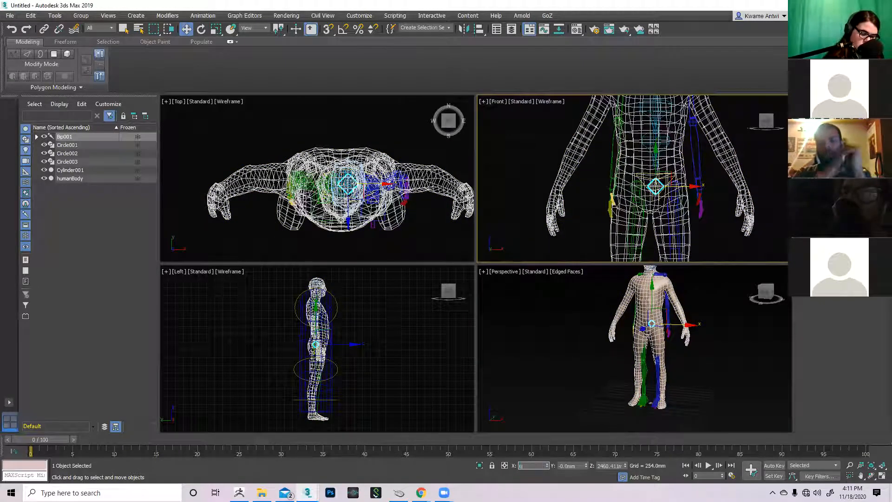
{"action": "key", "text": "Return"}
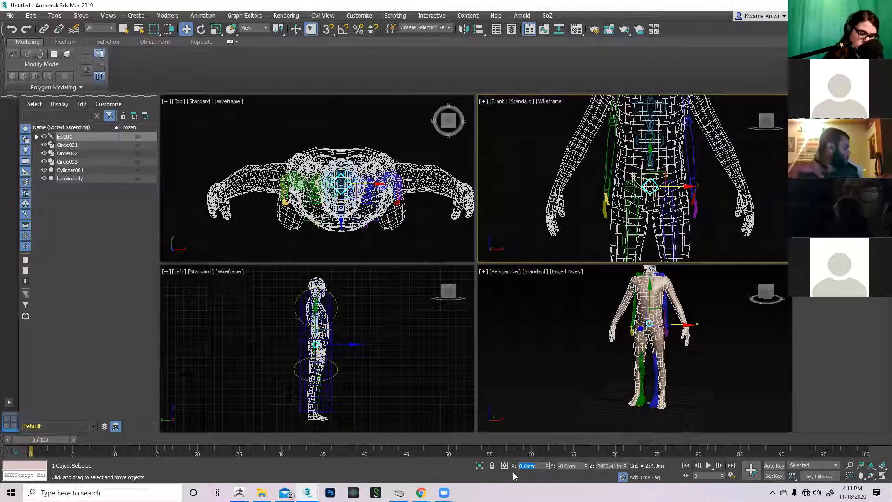
Step: Select the humanBody mesh and make it see-through so the biped inside can be seen
{"action": "scroll", "coordinate": [626, 248], "scroll_direction": "down", "scroll_amount": 2}
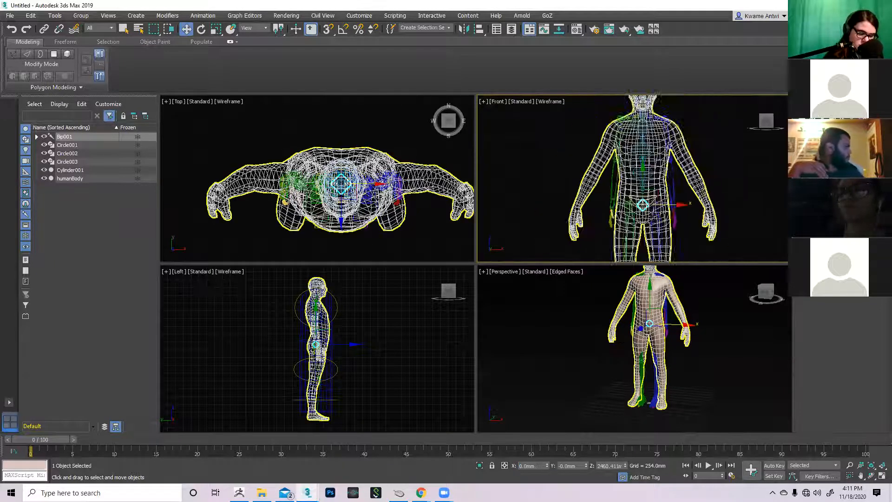
{"action": "middle_click_drag", "start_coordinate": [677, 174], "coordinate": [681, 188]}
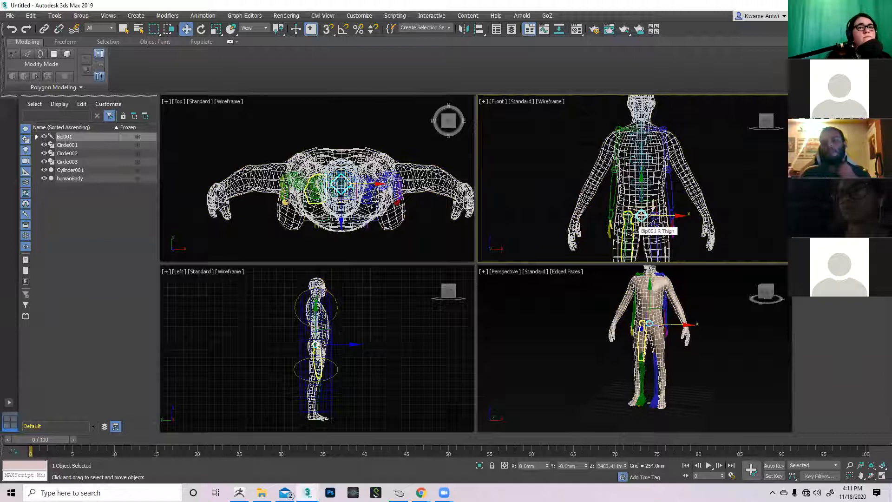
{"action": "scroll", "coordinate": [652, 219], "scroll_direction": "up", "scroll_amount": 2}
{"action": "mouse_move", "coordinate": [653, 219]}
{"action": "middle_mouse_down"}
{"action": "mouse_move", "coordinate": [642, 214]}
{"action": "mouse_move", "coordinate": [661, 210]}
{"action": "middle_mouse_up"}
{"action": "left_click", "coordinate": [664, 209]}
{"action": "key", "text": "alt+x"}
Step: Set the Perspective view to Default Shading and examine the biped's clavicles and spine inside the humanBody's chest
{"action": "middle_click_drag", "start_coordinate": [654, 303], "coordinate": [657, 327]}
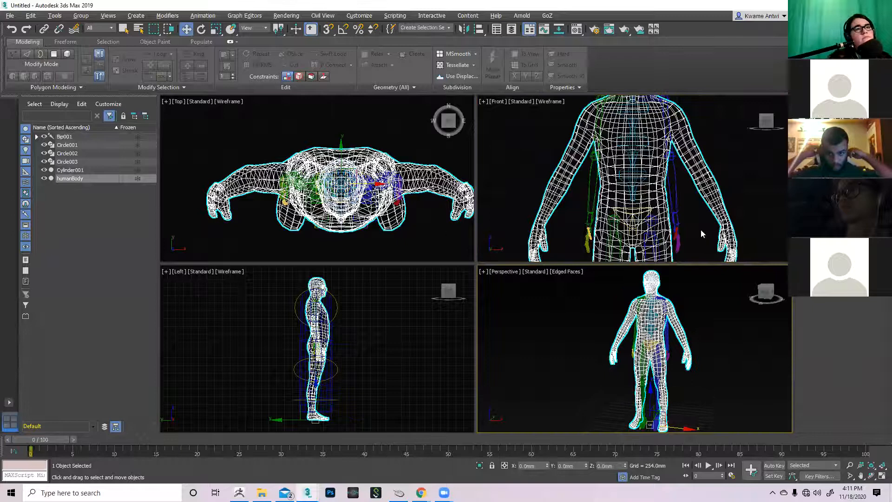
{"action": "left_click", "coordinate": [575, 273]}
{"action": "left_click", "coordinate": [603, 376]}
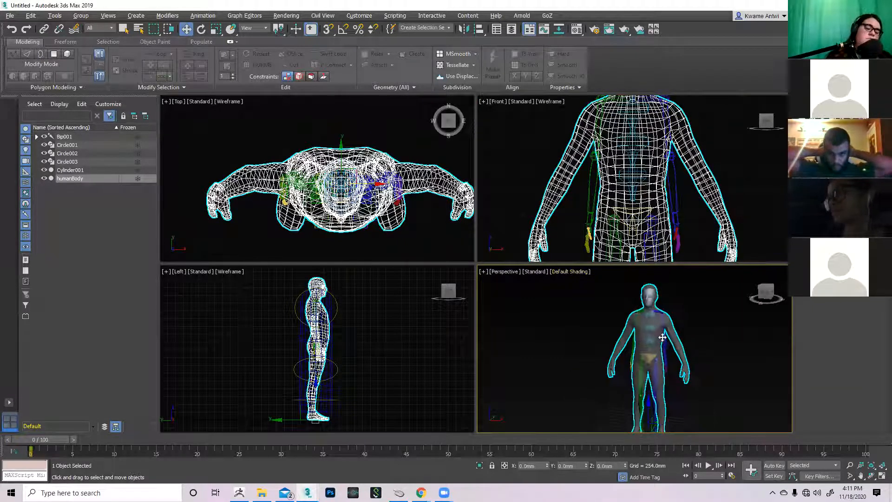
{"action": "scroll", "coordinate": [621, 343], "scroll_direction": "up", "scroll_amount": 4}
{"action": "middle_click_drag", "start_coordinate": [621, 343], "coordinate": [609, 325], "text": "alt"}
{"action": "scroll", "coordinate": [620, 337], "scroll_direction": "up", "scroll_amount": 2}
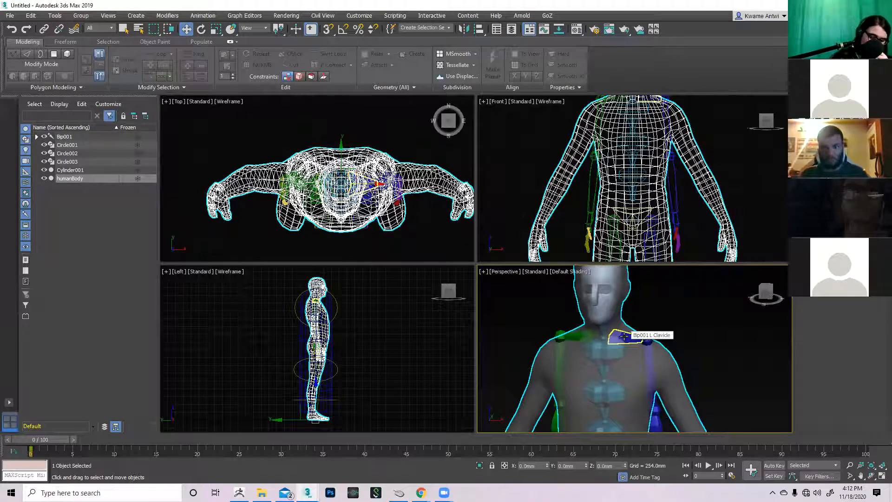
Step: Examine how the biped's clavicles, shoulder joints and pelvis sit inside the humanBody mesh
{"action": "middle_click_drag", "start_coordinate": [623, 335], "coordinate": [617, 392], "text": "alt"}
{"action": "scroll", "coordinate": [663, 368], "scroll_direction": "down", "scroll_amount": 3}
{"action": "scroll", "coordinate": [664, 367], "scroll_direction": "up", "scroll_amount": 5}
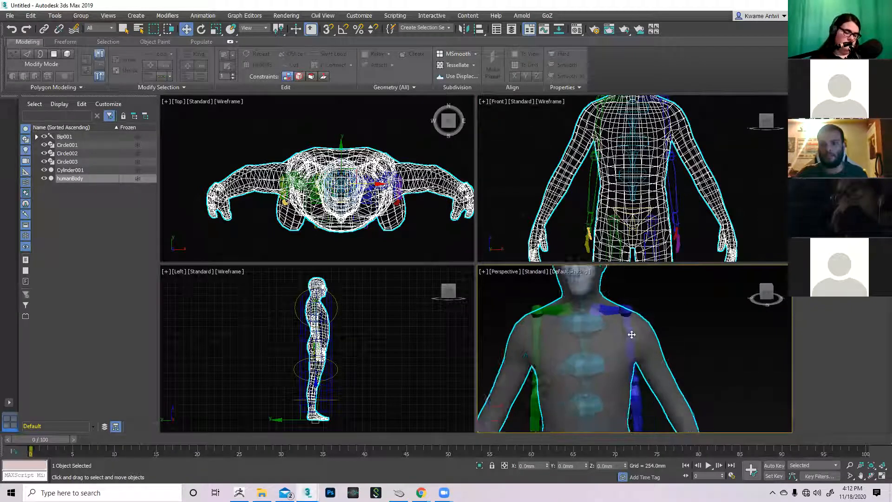
{"action": "middle_click_drag", "start_coordinate": [612, 351], "coordinate": [656, 360]}
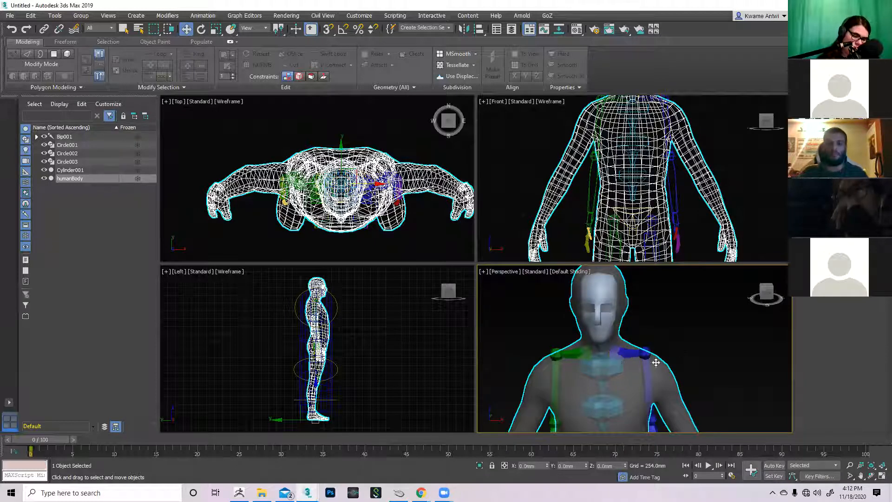
{"action": "scroll", "coordinate": [664, 367], "scroll_direction": "down", "scroll_amount": 3}
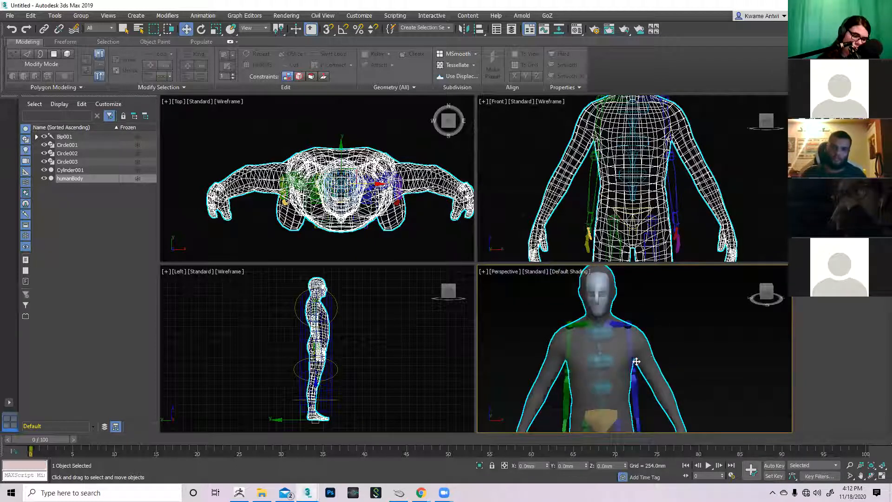
{"action": "scroll", "coordinate": [622, 348], "scroll_direction": "up", "scroll_amount": 4}
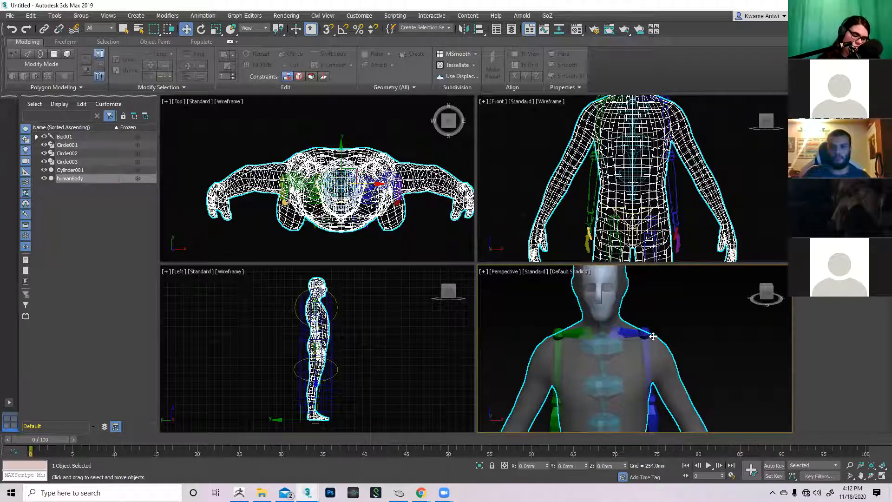
{"action": "middle_click_drag", "start_coordinate": [665, 353], "coordinate": [619, 338]}
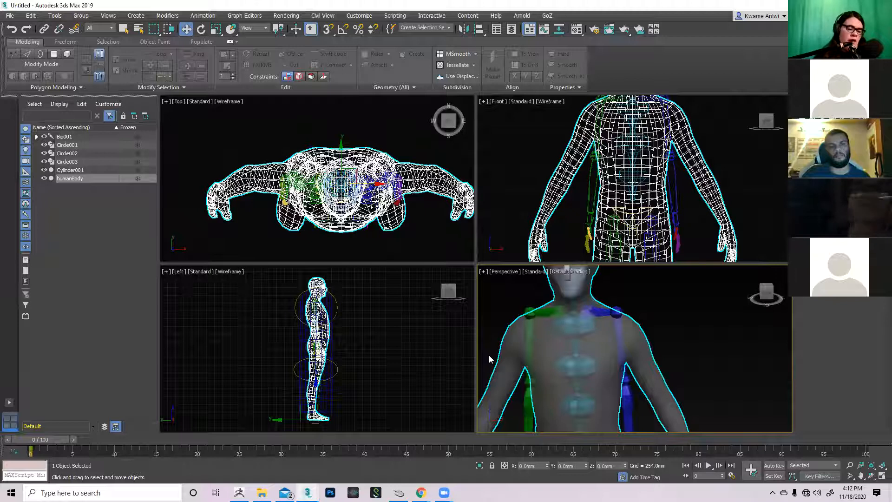
{"action": "middle_click_drag", "start_coordinate": [635, 324], "coordinate": [642, 357]}
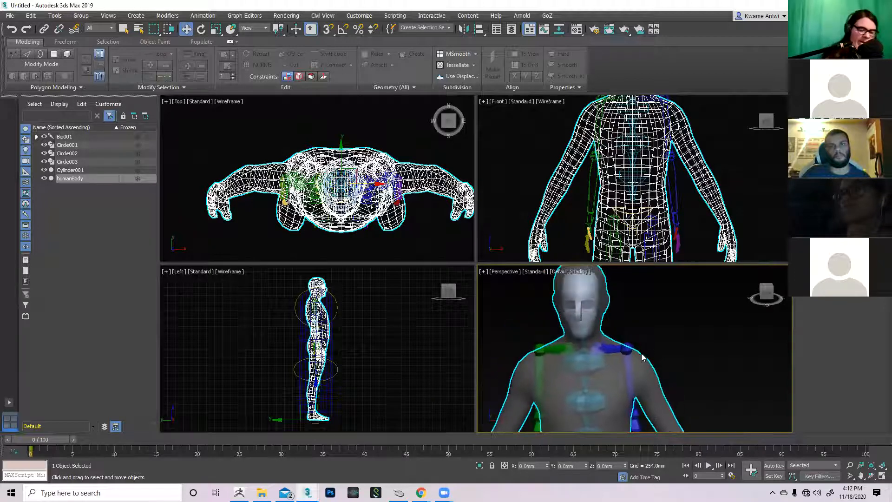
{"action": "left_click", "coordinate": [613, 352]}
{"action": "scroll", "coordinate": [663, 363], "scroll_direction": "up", "scroll_amount": 3}
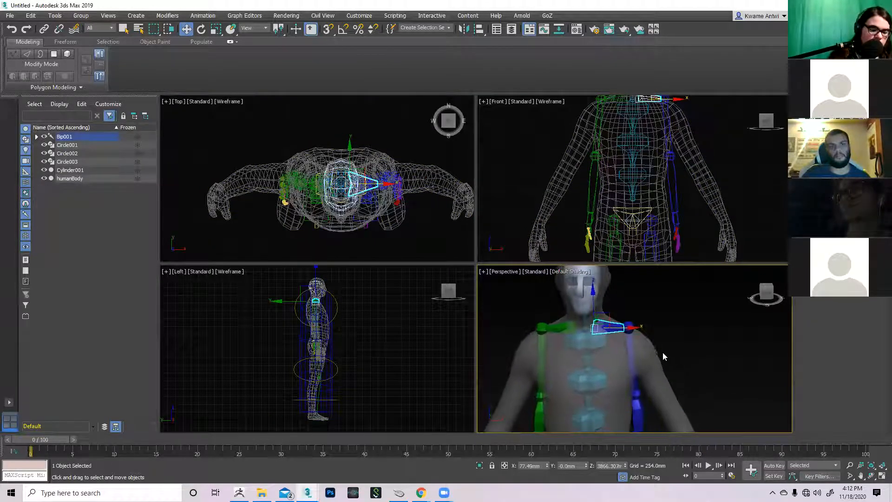
{"action": "mouse_move", "coordinate": [650, 345]}
{"action": "middle_mouse_down", "text": "alt"}
{"action": "mouse_move", "coordinate": [623, 371]}
{"action": "mouse_move", "coordinate": [562, 368]}
{"action": "mouse_move", "coordinate": [536, 355]}
{"action": "mouse_move", "coordinate": [651, 350]}
{"action": "middle_mouse_up", "text": "alt"}
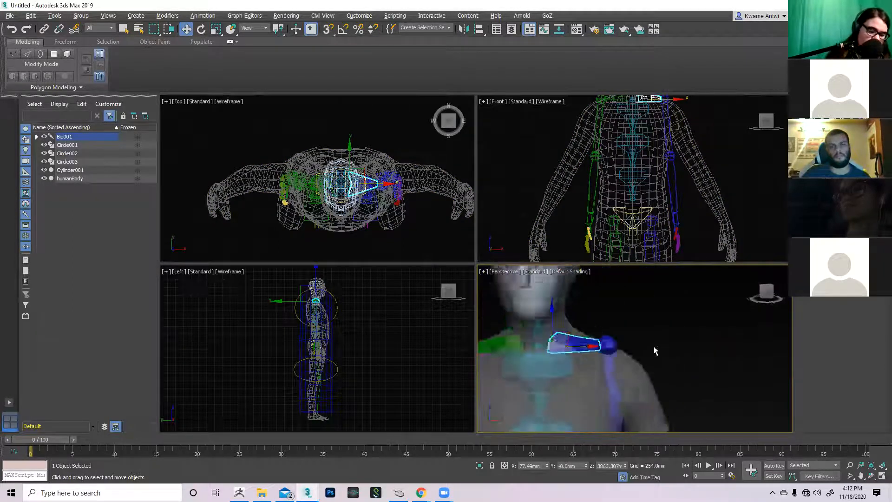
{"action": "scroll", "coordinate": [623, 362], "scroll_direction": "down", "scroll_amount": 4}
{"action": "scroll", "coordinate": [593, 375], "scroll_direction": "up", "scroll_amount": 5}
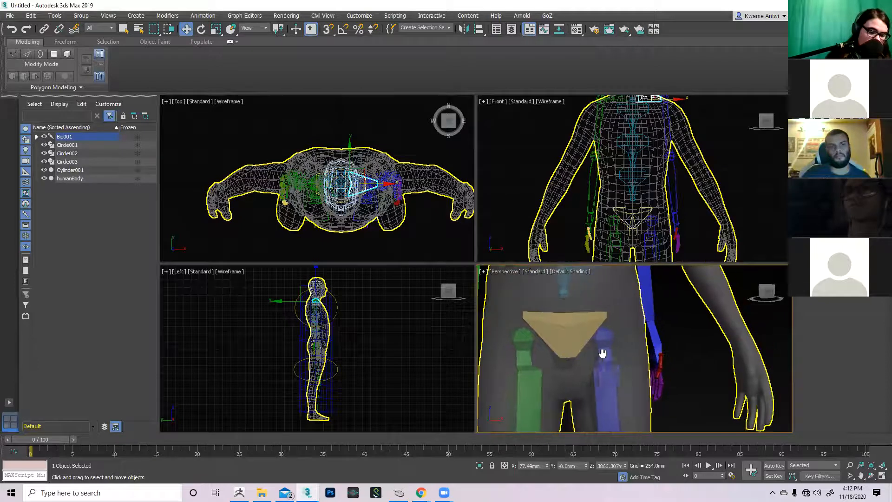
Step: Select the biped's root at the pelvis and move it along the body's depth to Y about -50.4 mm
{"action": "scroll", "coordinate": [618, 205], "scroll_direction": "up", "scroll_amount": 8}
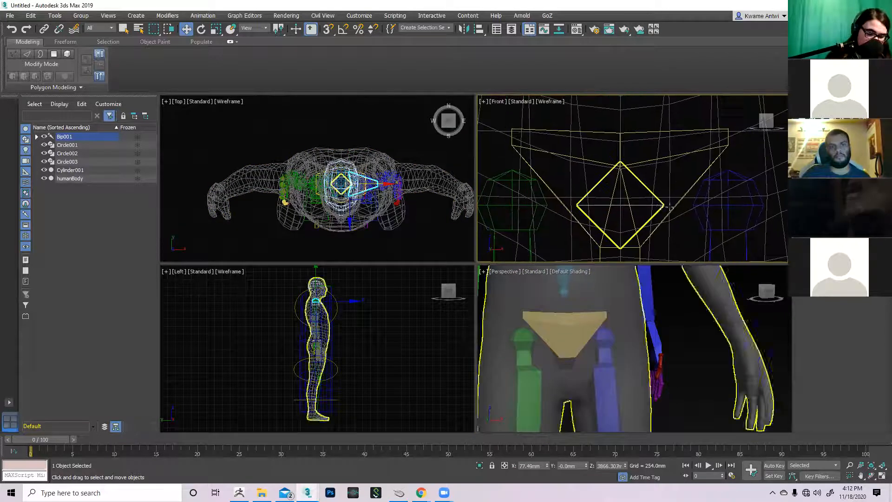
{"action": "left_click", "coordinate": [660, 206]}
{"action": "middle_click_drag", "start_coordinate": [678, 216], "coordinate": [673, 217]}
{"action": "scroll", "coordinate": [673, 217], "scroll_direction": "down", "scroll_amount": 5}
{"action": "middle_click_drag", "start_coordinate": [610, 353], "coordinate": [599, 323]}
{"action": "left_click_drag", "start_coordinate": [589, 326], "coordinate": [587, 328]}
{"action": "scroll", "coordinate": [339, 365], "scroll_direction": "up", "scroll_amount": 6}
{"action": "scroll", "coordinate": [362, 357], "scroll_direction": "down", "scroll_amount": 2}
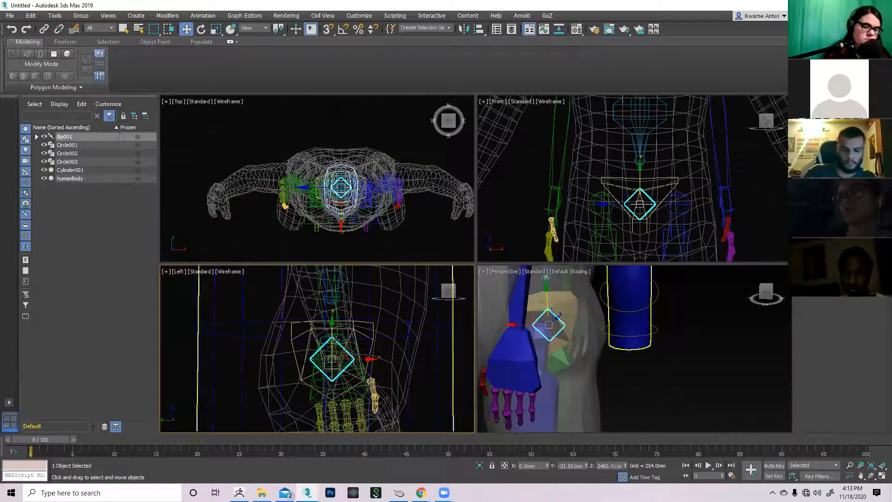
{"action": "left_click_drag", "start_coordinate": [363, 360], "coordinate": [368, 365]}
Step: Check the repositioned biped against the whole body and inspect its uppermost spine bone in the chest
{"action": "middle_click_drag", "start_coordinate": [581, 326], "coordinate": [616, 322], "text": "alt"}
{"action": "scroll", "coordinate": [617, 322], "scroll_direction": "down", "scroll_amount": 6}
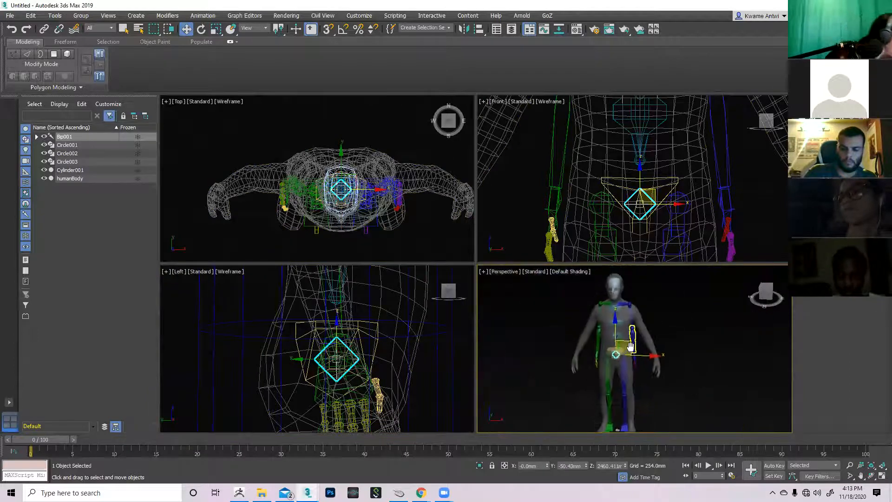
{"action": "scroll", "coordinate": [614, 354], "scroll_direction": "up", "scroll_amount": 5}
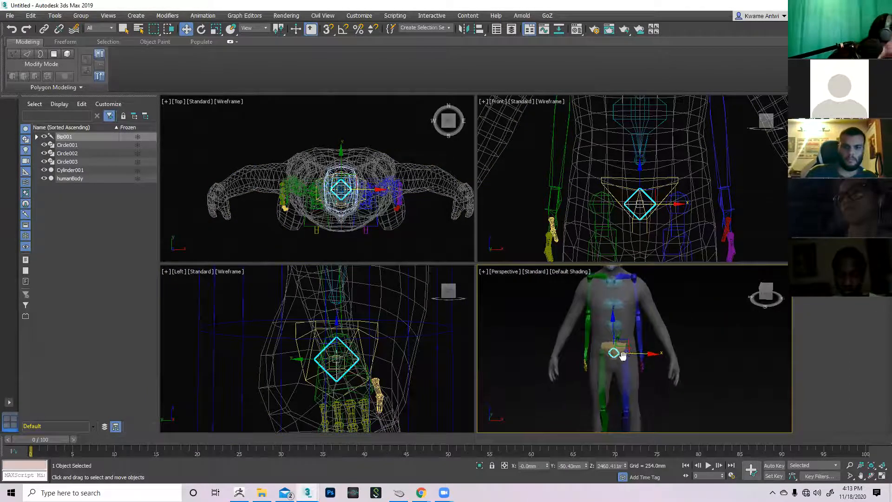
{"action": "middle_click_drag", "start_coordinate": [570, 277], "coordinate": [601, 328]}
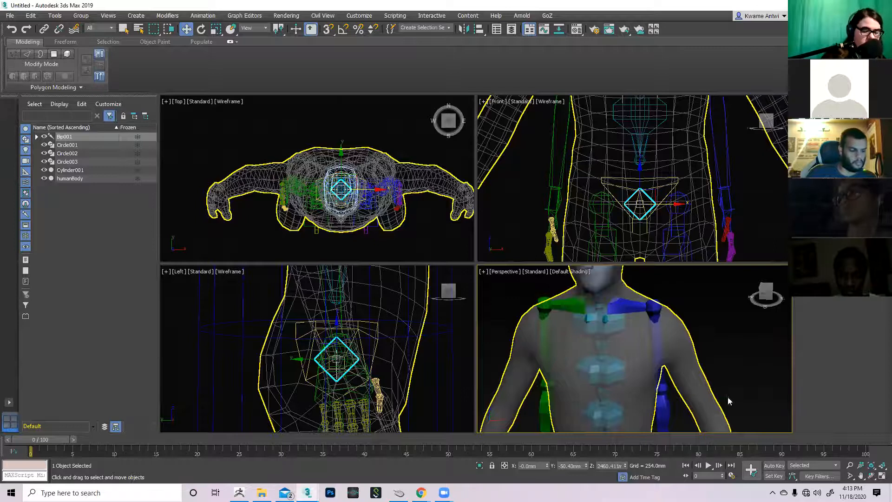
{"action": "scroll", "coordinate": [728, 397], "scroll_direction": "down", "scroll_amount": 3}
{"action": "scroll", "coordinate": [648, 377], "scroll_direction": "up", "scroll_amount": 2}
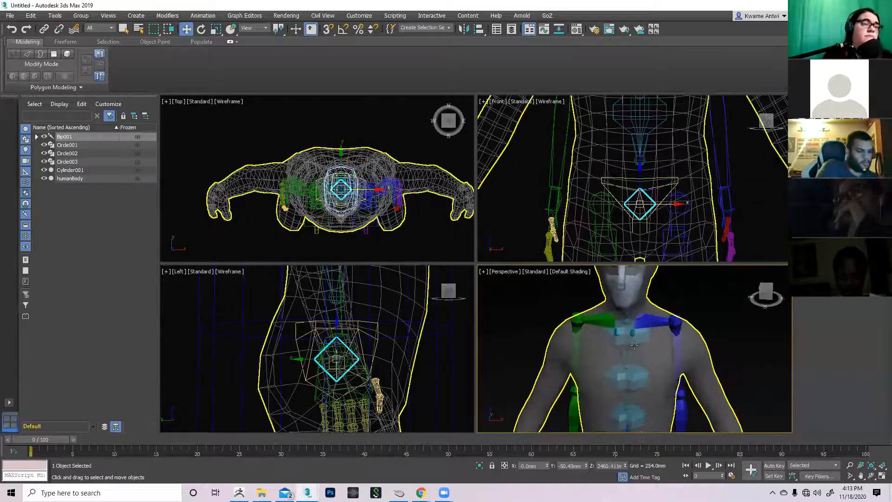
{"action": "left_click", "coordinate": [632, 343]}
{"action": "left_click", "coordinate": [633, 331]}
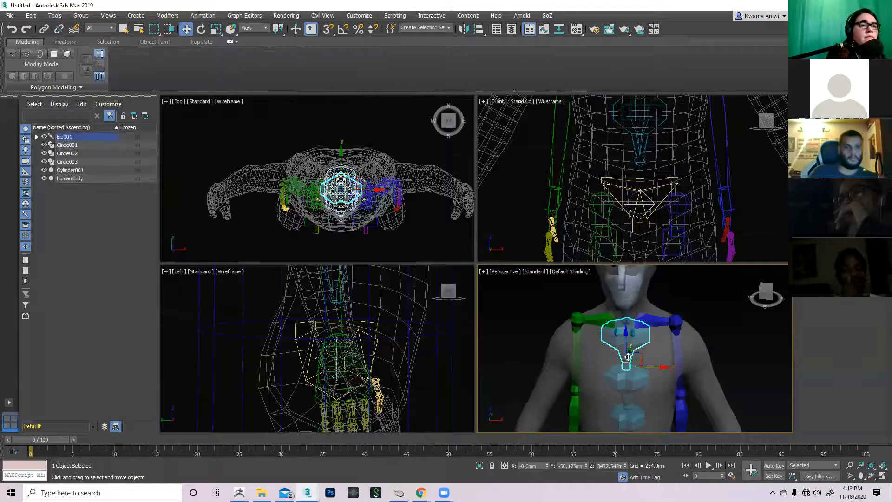
{"action": "scroll", "coordinate": [617, 405], "scroll_direction": "down", "scroll_amount": 3}
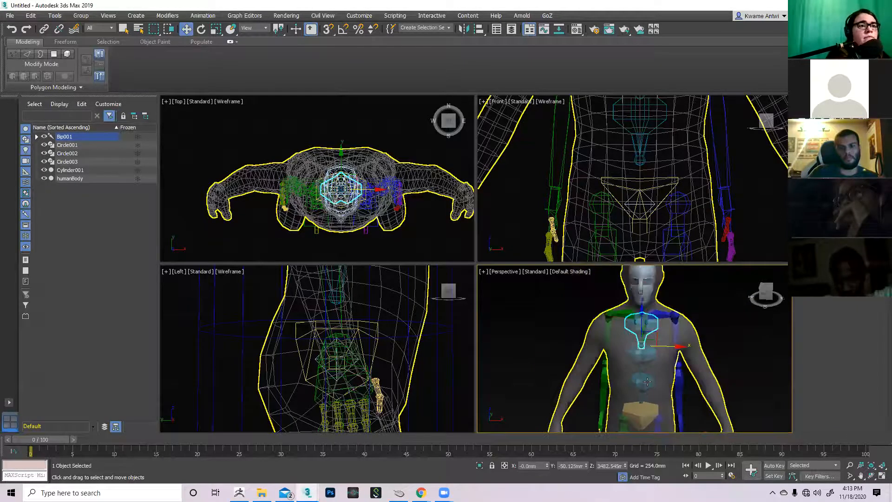
{"action": "scroll", "coordinate": [646, 359], "scroll_direction": "up", "scroll_amount": 3}
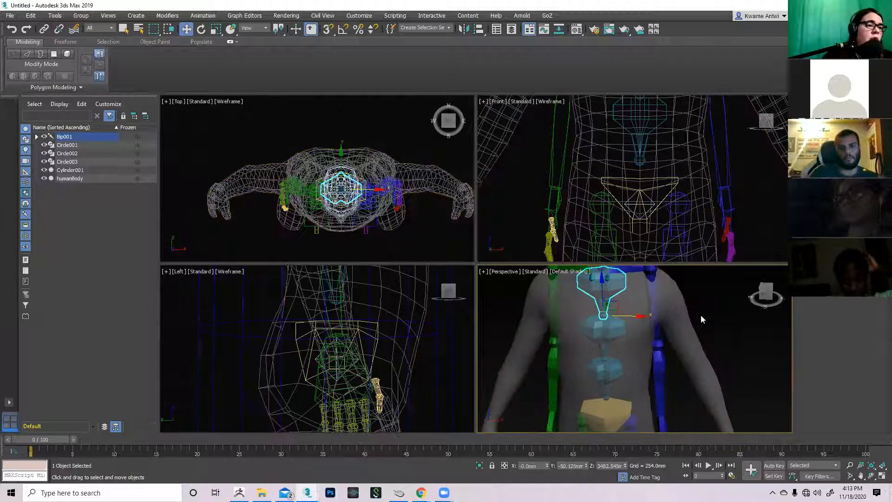
Step: Freeze the humanBody mesh so only the biped's bones can be selected
{"action": "left_click", "coordinate": [680, 309]}
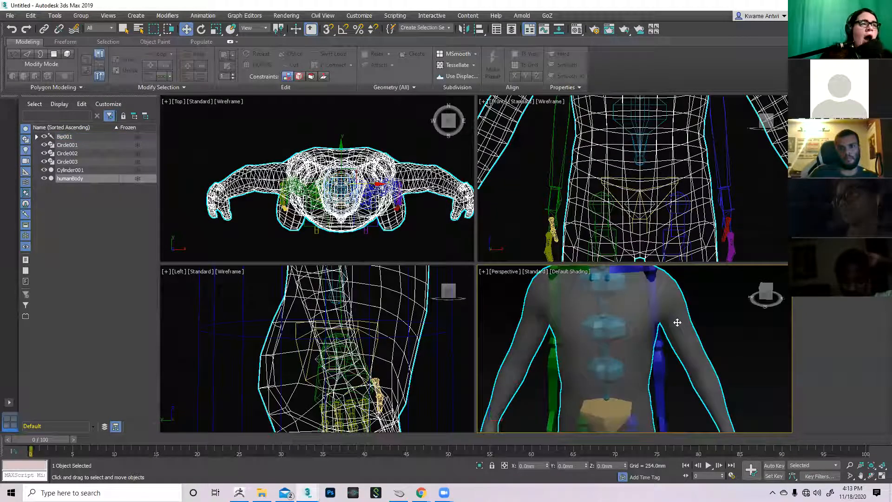
{"action": "scroll", "coordinate": [679, 323], "scroll_direction": "down", "scroll_amount": 3}
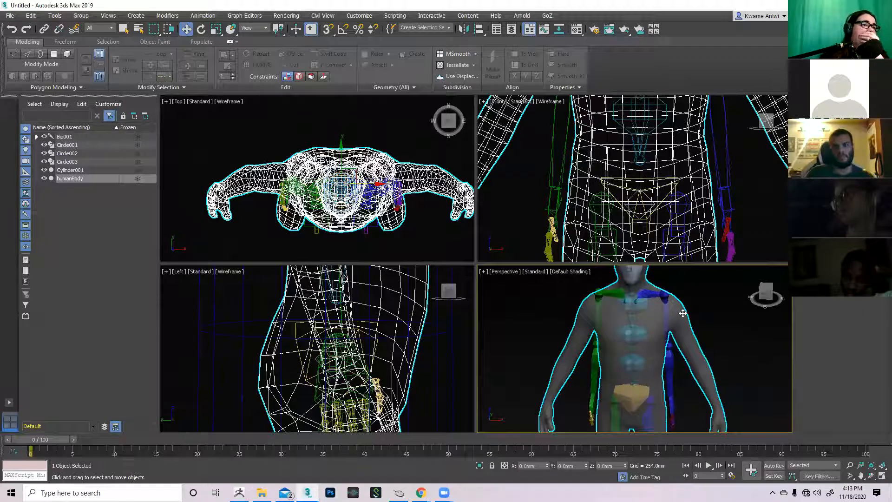
{"action": "right_click", "coordinate": [682, 313]}
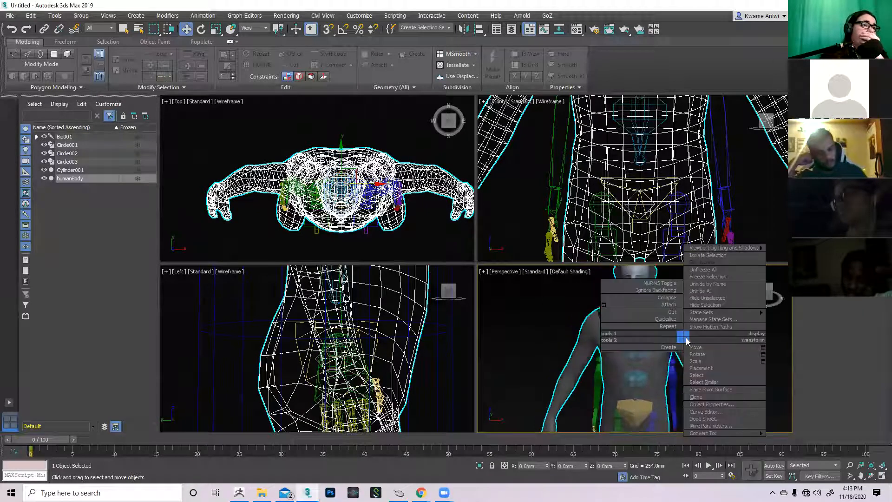
{"action": "left_click", "coordinate": [705, 277]}
Step: Check that the spine bones can be selected, and examine the spine, shoulders and pelvis from the front and side
{"action": "left_click", "coordinate": [634, 325]}
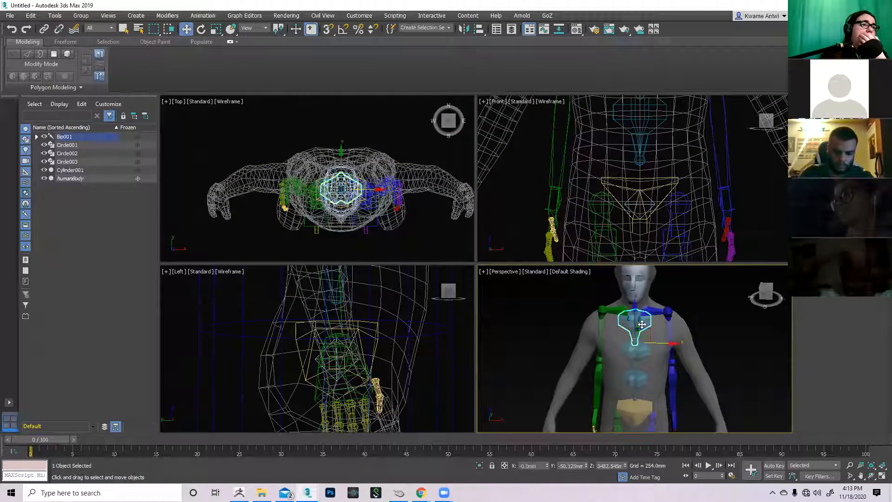
{"action": "left_click", "coordinate": [638, 384]}
{"action": "scroll", "coordinate": [661, 365], "scroll_direction": "up", "scroll_amount": 5}
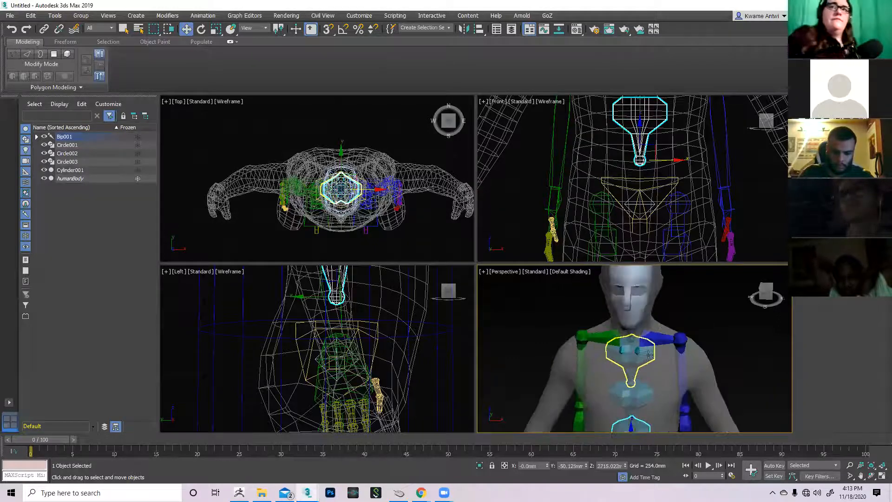
{"action": "scroll", "coordinate": [661, 365], "scroll_direction": "down", "scroll_amount": 5}
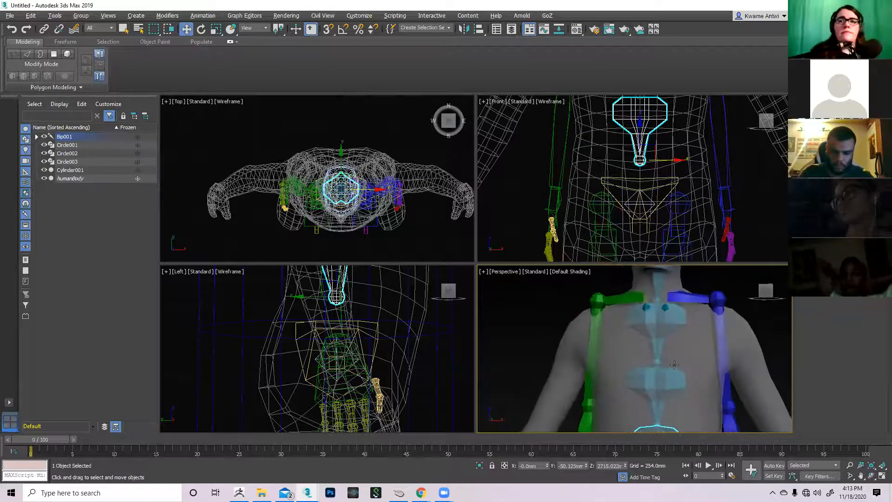
{"action": "middle_click_drag", "start_coordinate": [662, 366], "coordinate": [682, 349], "text": "alt"}
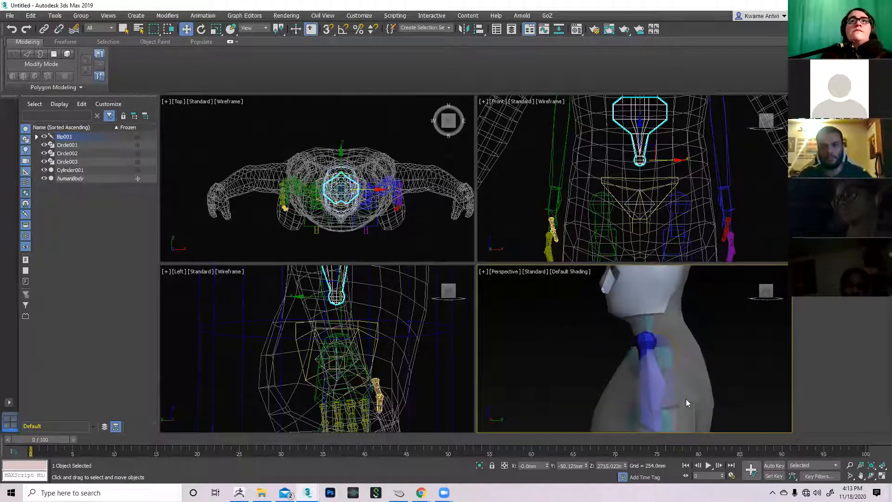
{"action": "scroll", "coordinate": [686, 399], "scroll_direction": "up", "scroll_amount": 5}
{"action": "scroll", "coordinate": [659, 376], "scroll_direction": "down", "scroll_amount": 5}
{"action": "middle_click_drag", "start_coordinate": [641, 382], "coordinate": [653, 356], "text": "alt"}
{"action": "scroll", "coordinate": [639, 354], "scroll_direction": "up", "scroll_amount": 4}
{"action": "middle_click_drag", "start_coordinate": [653, 398], "coordinate": [631, 418]}
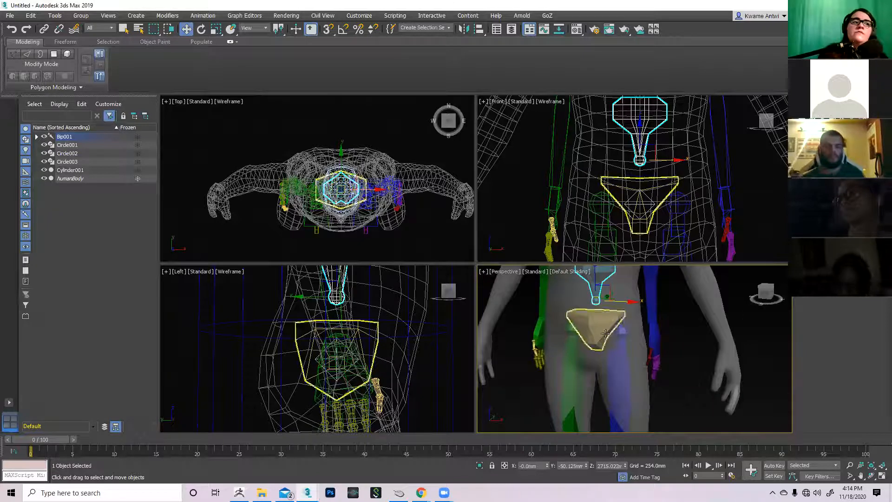
{"action": "middle_click_drag", "start_coordinate": [677, 380], "coordinate": [658, 371]}
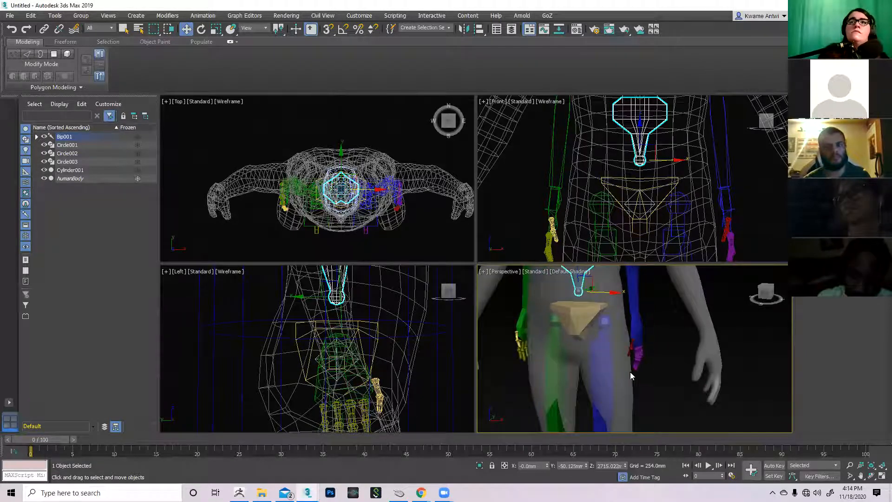
Step: Rotate the biped's left thigh outward from the hip to follow the humanBody's left leg
{"action": "left_click", "coordinate": [607, 331]}
{"action": "middle_click_drag", "start_coordinate": [604, 325], "coordinate": [618, 380], "text": "alt"}
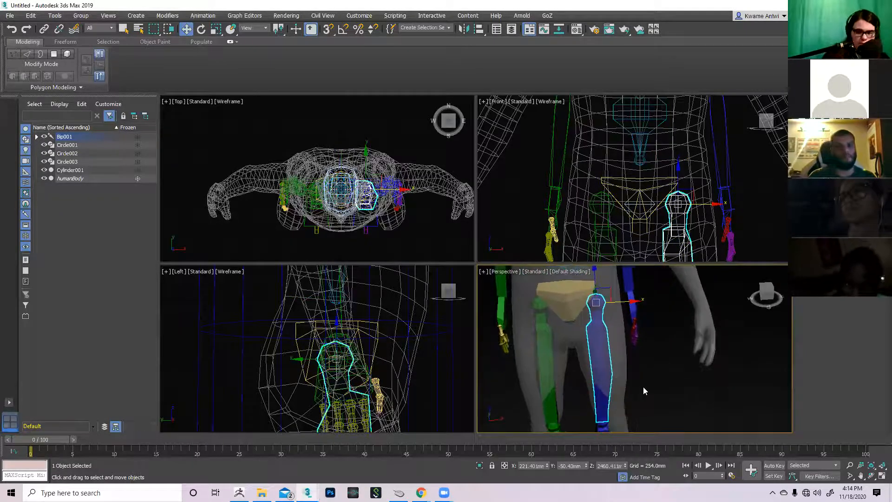
{"action": "key", "text": "e"}
{"action": "middle_click_drag", "start_coordinate": [621, 330], "coordinate": [610, 365]}
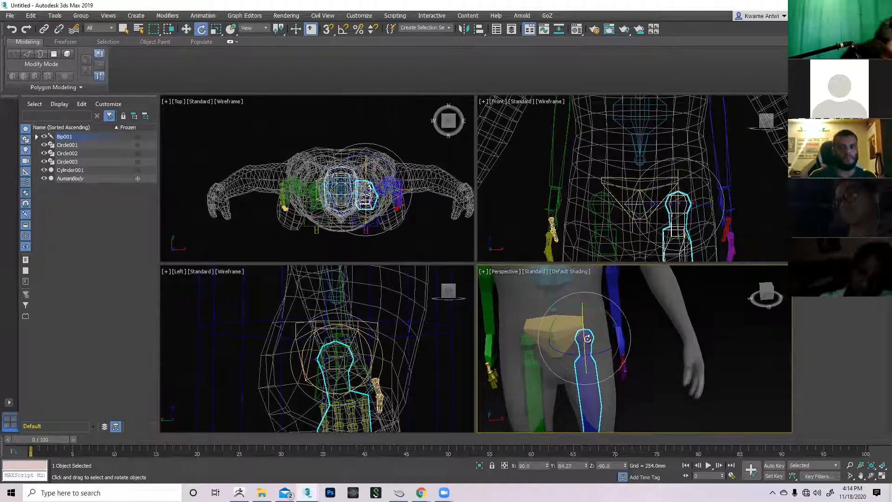
{"action": "scroll", "coordinate": [609, 318], "scroll_direction": "up", "scroll_amount": 3}
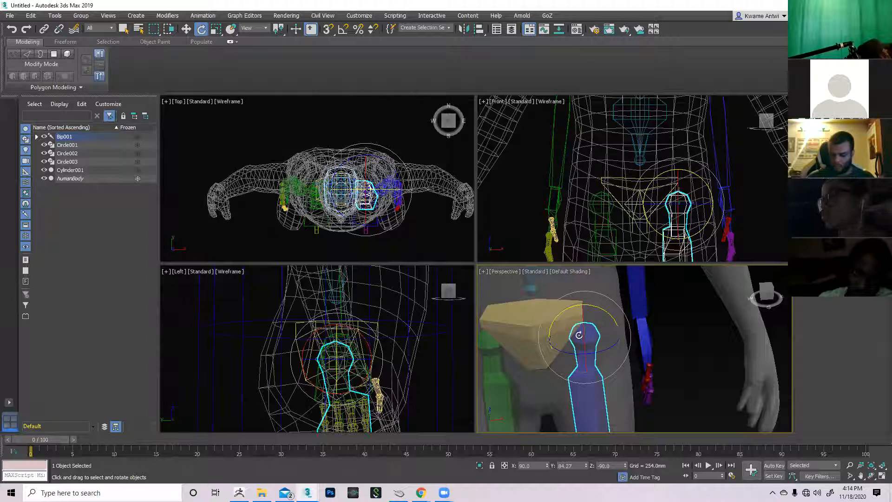
{"action": "left_click_drag", "start_coordinate": [609, 312], "coordinate": [624, 368]}
{"action": "scroll", "coordinate": [623, 368], "scroll_direction": "down", "scroll_amount": 4}
{"action": "middle_click_drag", "start_coordinate": [631, 367], "coordinate": [624, 355]}
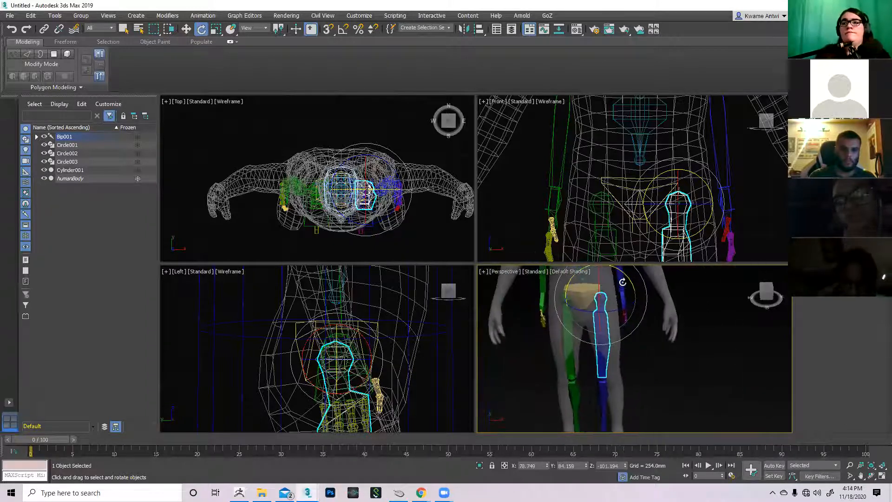
{"action": "left_click_drag", "start_coordinate": [631, 282], "coordinate": [626, 276]}
Step: Refine the left thigh's rotation on its other axes, checking it against the body's leg from several angles
{"action": "middle_click_drag", "start_coordinate": [632, 383], "coordinate": [661, 336], "text": "alt"}
{"action": "scroll", "coordinate": [661, 336], "scroll_direction": "down", "scroll_amount": 3}
{"action": "mouse_move", "coordinate": [661, 298]}
{"action": "left_mouse_down"}
{"action": "mouse_move", "coordinate": [660, 288]}
{"action": "mouse_move", "coordinate": [663, 313]}
{"action": "left_mouse_up"}
{"action": "middle_click_drag", "start_coordinate": [629, 336], "coordinate": [643, 391]}
{"action": "scroll", "coordinate": [646, 349], "scroll_direction": "up", "scroll_amount": 3}
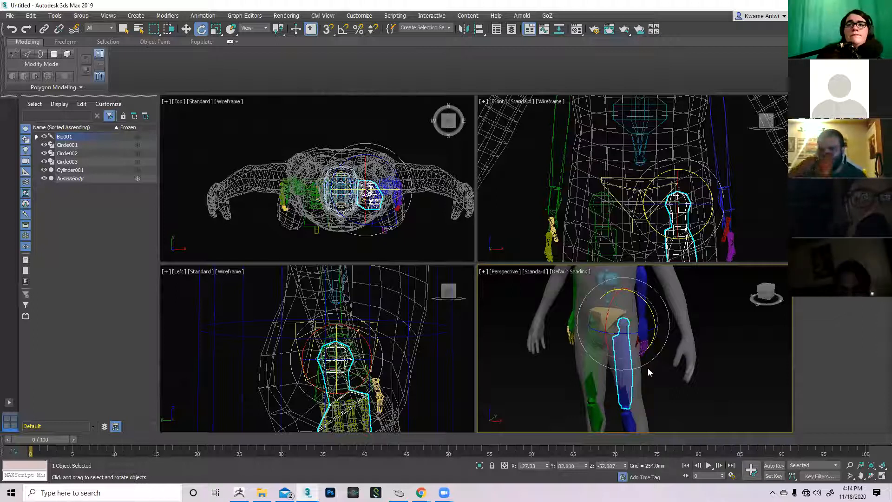
{"action": "middle_click_drag", "start_coordinate": [643, 326], "coordinate": [652, 314], "text": "alt"}
{"action": "left_click_drag", "start_coordinate": [653, 312], "coordinate": [654, 309]}
{"action": "middle_click_drag", "start_coordinate": [671, 375], "coordinate": [599, 338], "text": "alt"}
{"action": "left_click_drag", "start_coordinate": [600, 338], "coordinate": [607, 353]}
Step: Select the biped's left foot and move it forward toward the humanBody's left foot
{"action": "middle_click_drag", "start_coordinate": [682, 404], "coordinate": [676, 274]}
{"action": "scroll", "coordinate": [657, 361], "scroll_direction": "up", "scroll_amount": 2}
{"action": "scroll", "coordinate": [657, 361], "scroll_direction": "up", "scroll_amount": 3}
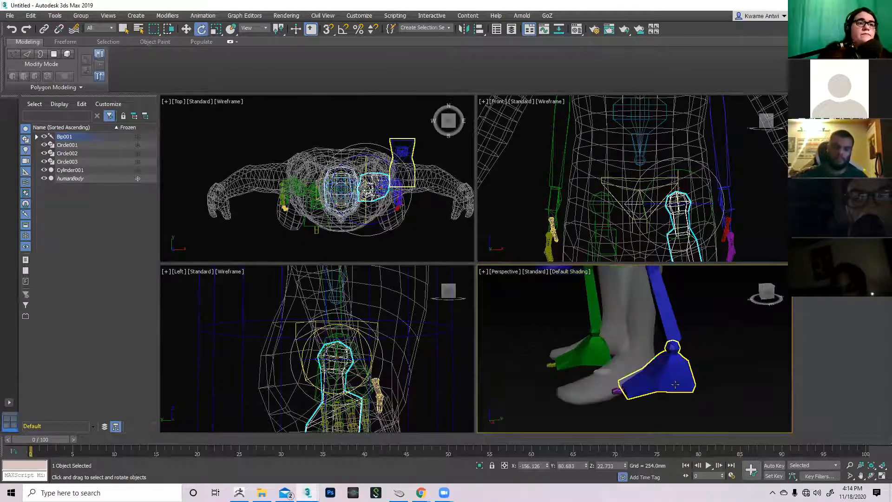
{"action": "left_click", "coordinate": [671, 373]}
{"action": "middle_click_drag", "start_coordinate": [619, 386], "coordinate": [637, 394]}
{"action": "key", "text": "w"}
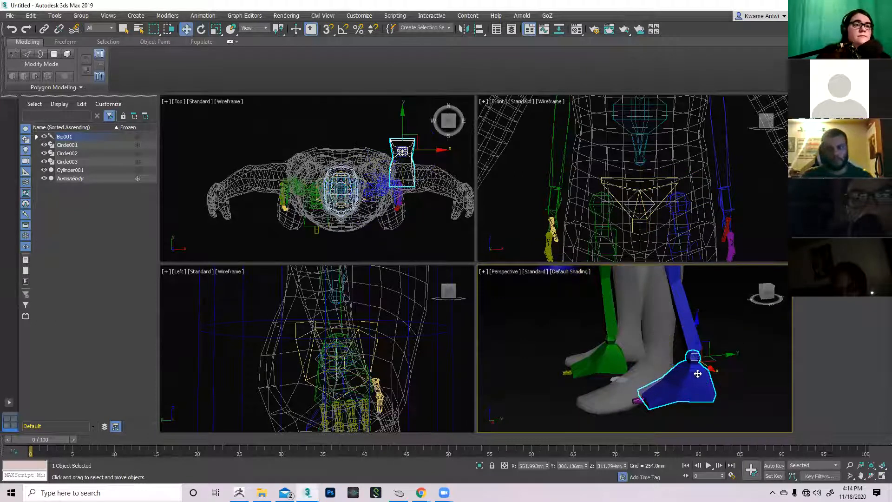
{"action": "left_click_drag", "start_coordinate": [725, 355], "coordinate": [674, 360]}
{"action": "mouse_move", "coordinate": [675, 359]}
{"action": "middle_mouse_down", "text": "alt"}
{"action": "mouse_move", "coordinate": [715, 372]}
{"action": "mouse_move", "coordinate": [669, 358]}
{"action": "middle_mouse_up", "text": "alt"}
{"action": "left_click_drag", "start_coordinate": [669, 358], "coordinate": [649, 358]}
Step: Move the biped's left foot down and sideways so its ankle sits inside the humanBody's left ankle
{"action": "middle_click_drag", "start_coordinate": [669, 382], "coordinate": [628, 345], "text": "alt"}
{"action": "left_click_drag", "start_coordinate": [629, 325], "coordinate": [630, 337]}
{"action": "left_click_drag", "start_coordinate": [663, 366], "coordinate": [672, 364]}
{"action": "mouse_move", "coordinate": [672, 365]}
{"action": "middle_mouse_down", "text": "alt"}
{"action": "mouse_move", "coordinate": [689, 383]}
{"action": "mouse_move", "coordinate": [660, 361]}
{"action": "middle_mouse_up", "text": "alt"}
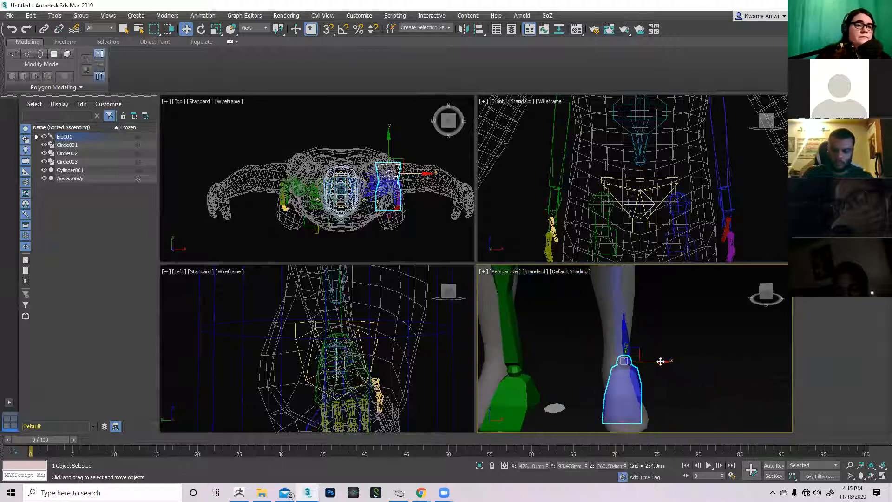
{"action": "left_click_drag", "start_coordinate": [662, 361], "coordinate": [653, 361]}
Step: Rotate the biped's left foot outward about 12 degrees and nudge it backward to match the humanBody's foot
{"action": "middle_click_drag", "start_coordinate": [684, 375], "coordinate": [656, 402], "text": "alt"}
{"action": "key", "text": "e"}
{"action": "left_click_drag", "start_coordinate": [650, 391], "coordinate": [646, 387]}
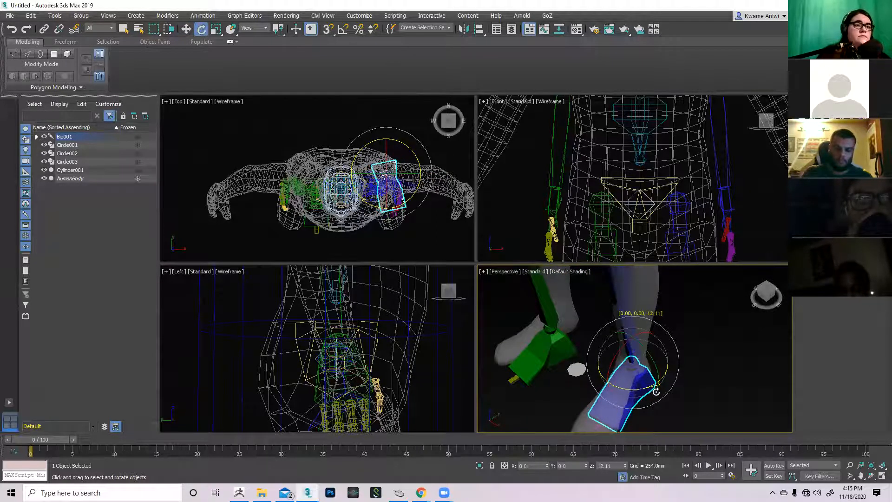
{"action": "middle_click_drag", "start_coordinate": [632, 304], "coordinate": [631, 327], "text": "alt"}
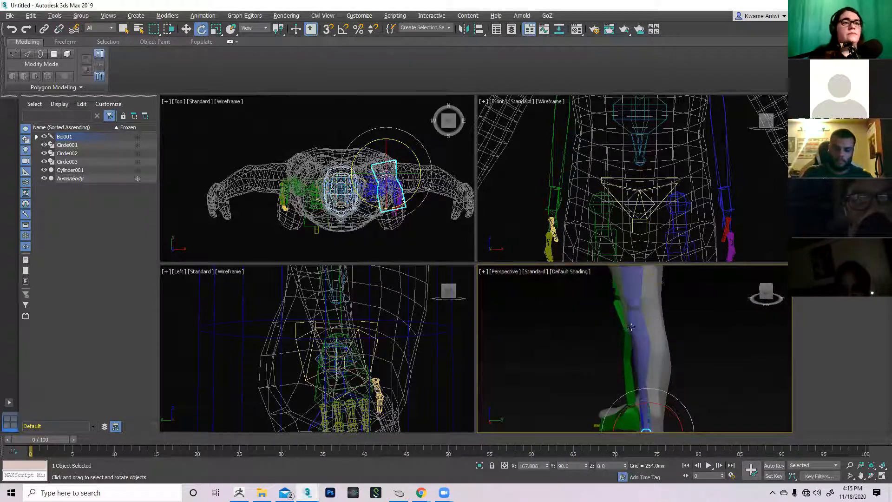
{"action": "middle_click_drag", "start_coordinate": [656, 368], "coordinate": [665, 296]}
{"action": "key", "text": "w"}
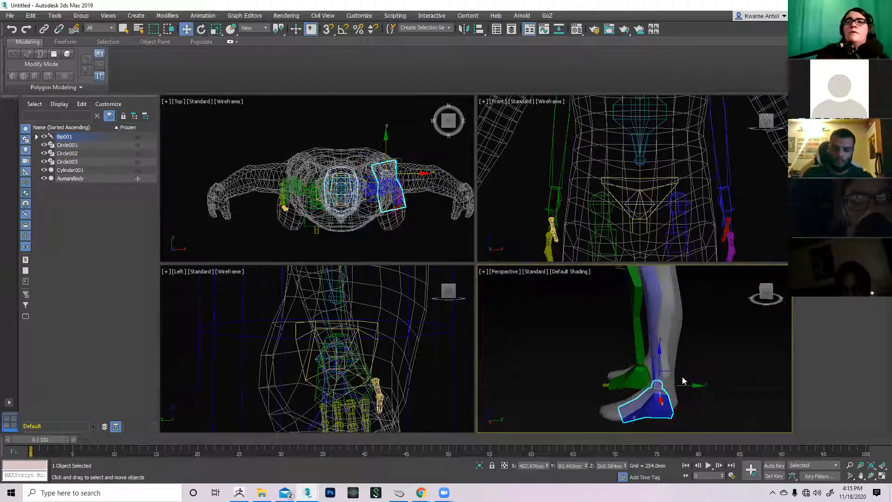
{"action": "left_click_drag", "start_coordinate": [683, 385], "coordinate": [687, 385]}
Step: Examine the fit of the biped's left leg from hip to ankle inside the humanBody mesh, from the front and side
{"action": "middle_click_drag", "start_coordinate": [683, 383], "coordinate": [650, 405], "text": "alt"}
{"action": "middle_click_drag", "start_coordinate": [634, 355], "coordinate": [667, 379]}
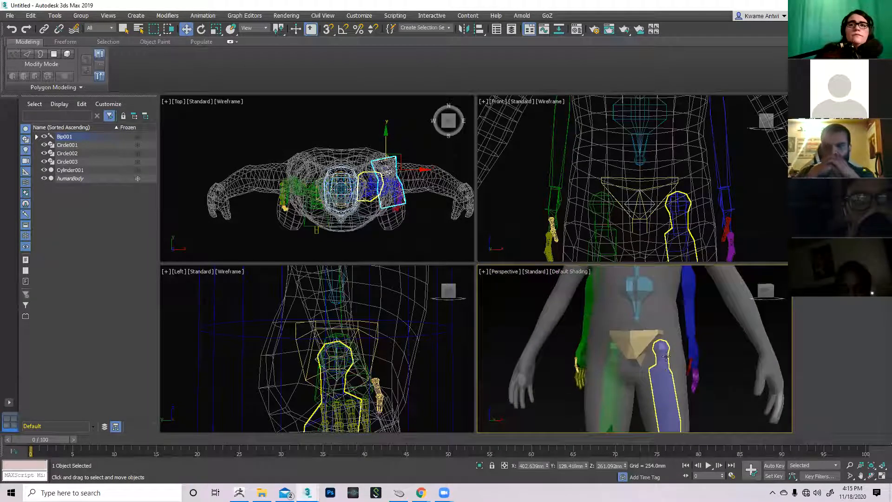
{"action": "middle_click_drag", "start_coordinate": [648, 338], "coordinate": [655, 377]}
{"action": "scroll", "coordinate": [681, 385], "scroll_direction": "up", "scroll_amount": 3}
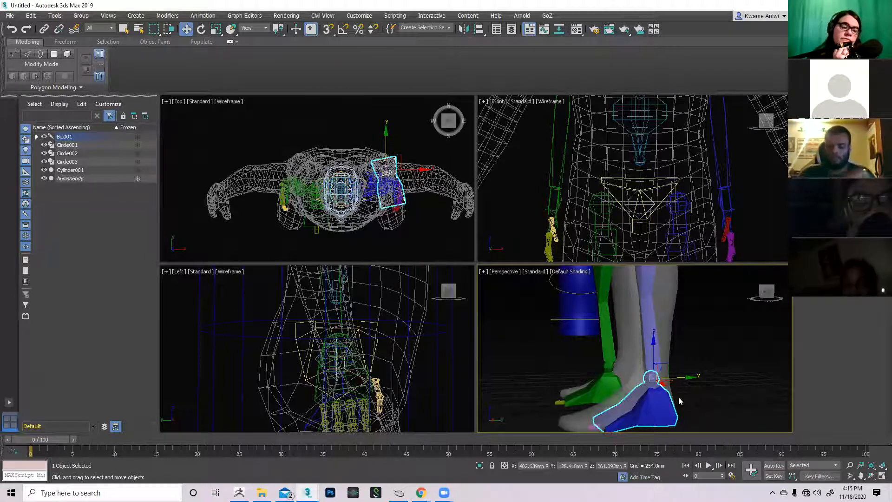
{"action": "middle_click_drag", "start_coordinate": [663, 361], "coordinate": [671, 424]}
{"action": "scroll", "coordinate": [651, 390], "scroll_direction": "down", "scroll_amount": 2}
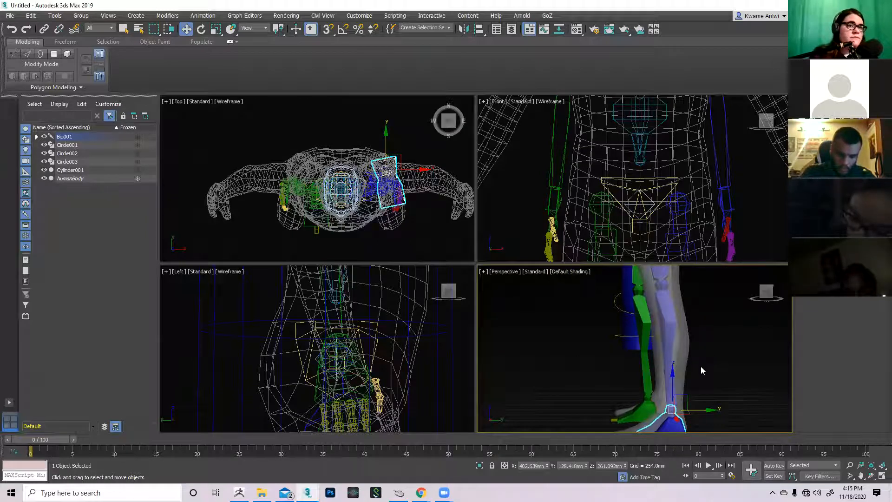
{"action": "mouse_move", "coordinate": [681, 405]}
{"action": "middle_mouse_down"}
{"action": "mouse_move", "coordinate": [695, 388]}
{"action": "mouse_move", "coordinate": [682, 393]}
{"action": "middle_mouse_up"}
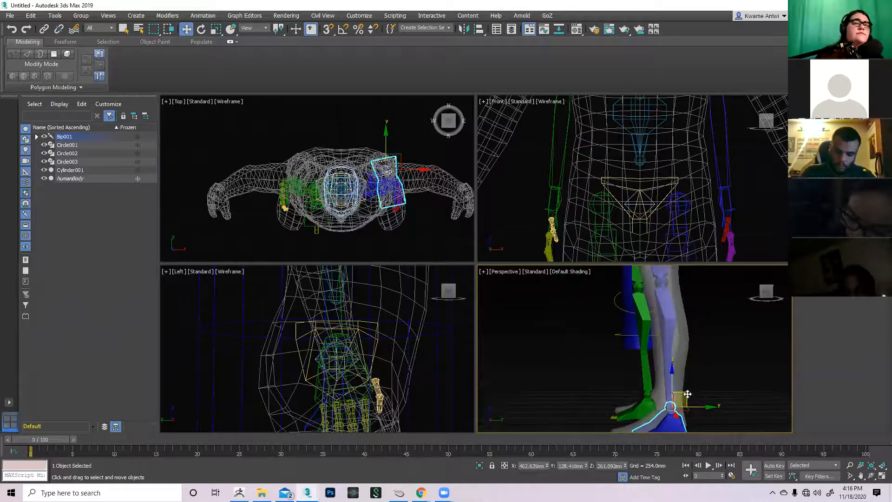
Step: Test the left knee's bending by raising and lowering the biped's left foot, and return the foot to the humanBody's foot
{"action": "left_click_drag", "start_coordinate": [687, 393], "coordinate": [711, 386]}
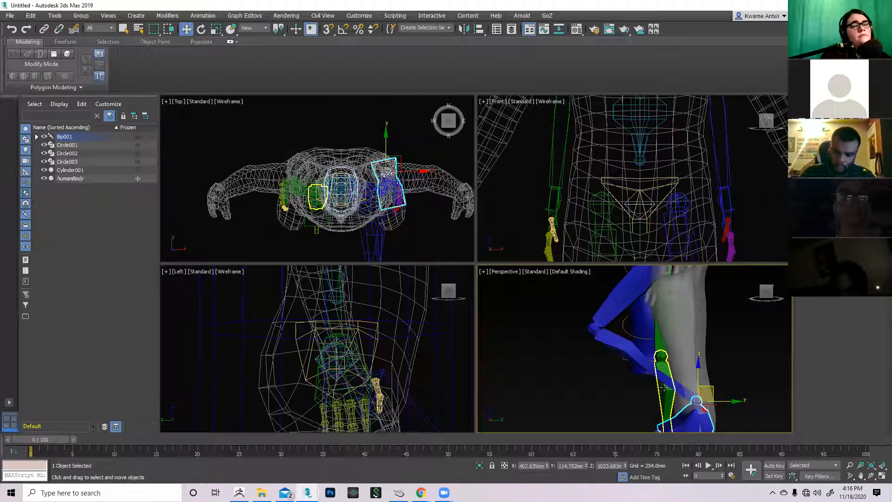
{"action": "middle_click_drag", "start_coordinate": [664, 386], "coordinate": [690, 369], "text": "alt"}
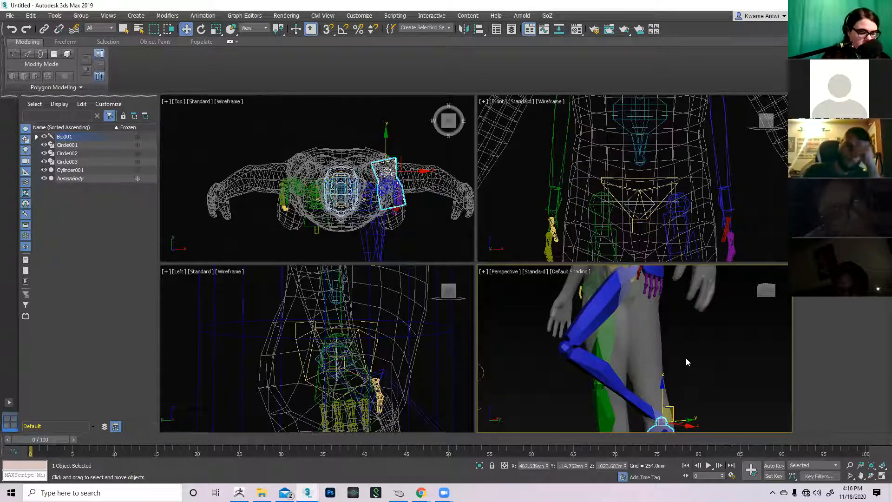
{"action": "middle_click_drag", "start_coordinate": [614, 341], "coordinate": [655, 353], "text": "alt"}
{"action": "scroll", "coordinate": [650, 352], "scroll_direction": "up", "scroll_amount": 4}
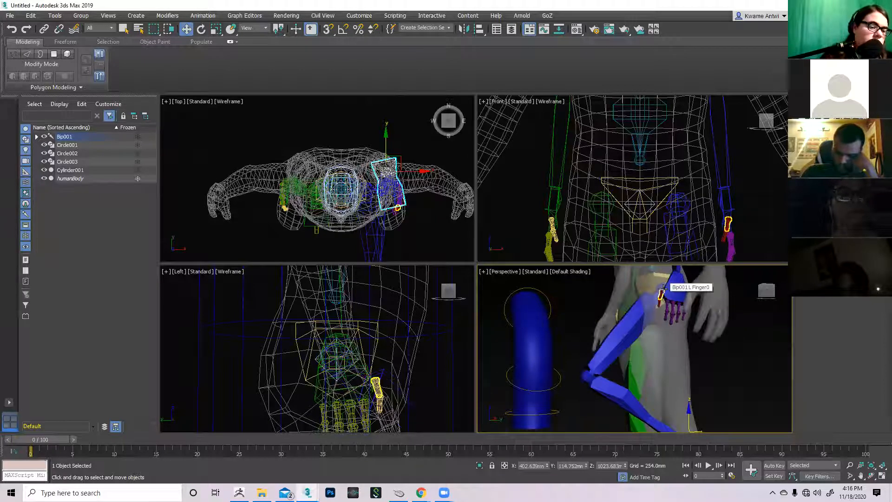
{"action": "middle_click_drag", "start_coordinate": [662, 289], "coordinate": [656, 386], "text": "alt"}
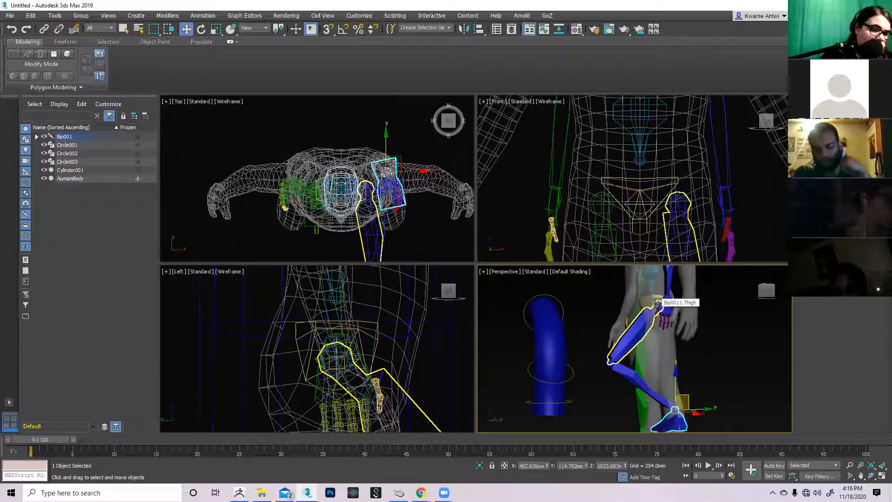
{"action": "left_click_drag", "start_coordinate": [671, 401], "coordinate": [680, 375]}
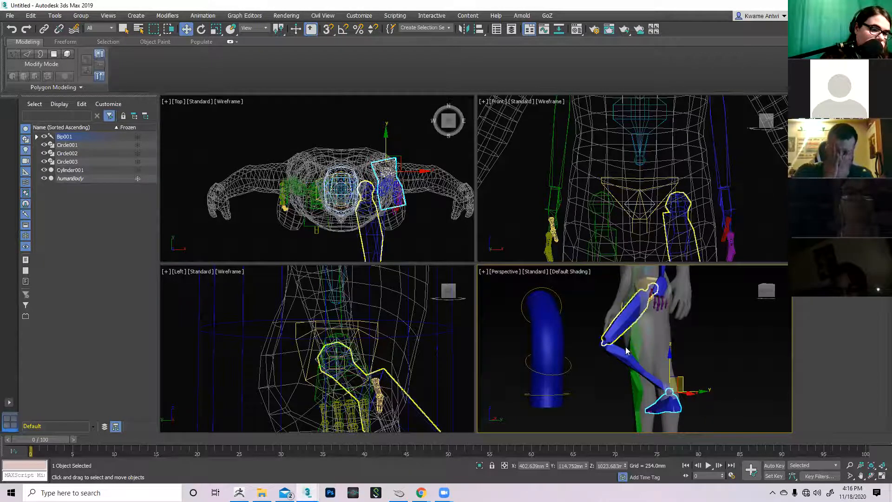
{"action": "left_click_drag", "start_coordinate": [670, 355], "coordinate": [678, 397]}
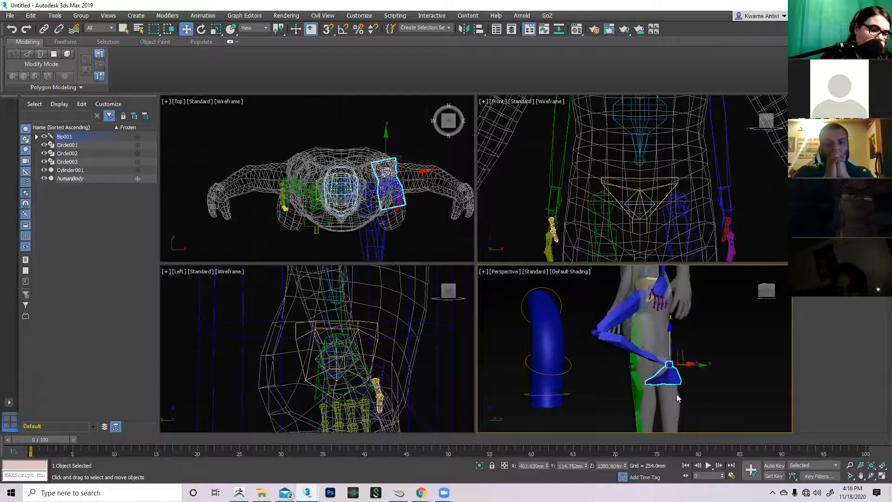
{"action": "left_click_drag", "start_coordinate": [668, 332], "coordinate": [647, 405]}
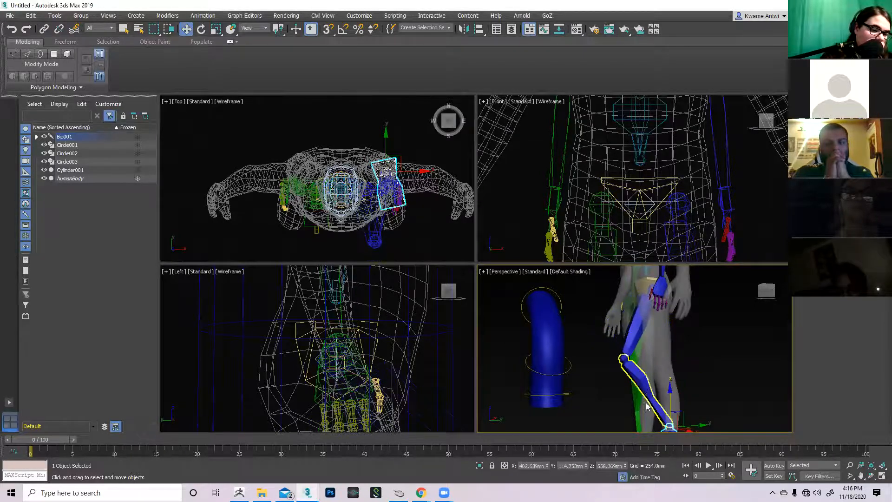
{"action": "middle_click_drag", "start_coordinate": [625, 365], "coordinate": [648, 327]}
{"action": "left_click_drag", "start_coordinate": [657, 350], "coordinate": [663, 374]}
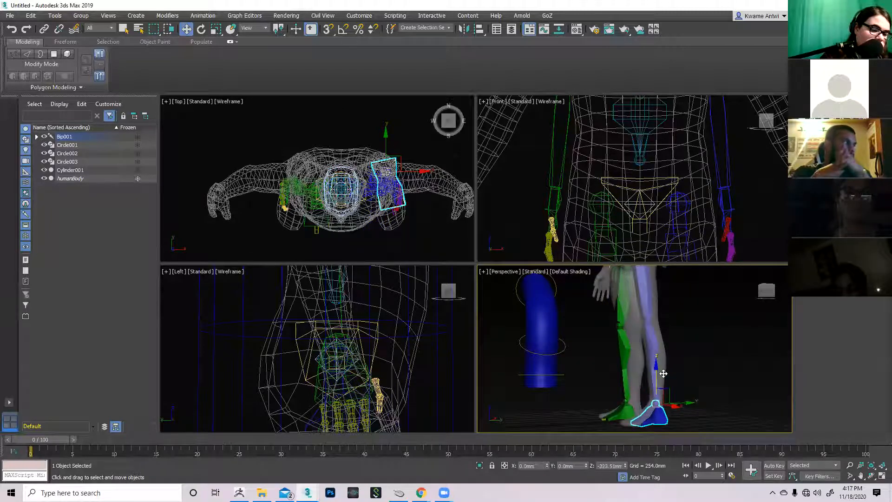
Step: Select the biped's left hand and shift it up and down beside the hip to adjust the arm's bend
{"action": "middle_click_drag", "start_coordinate": [649, 320], "coordinate": [707, 379], "text": "alt"}
{"action": "left_click", "coordinate": [669, 380]}
{"action": "mouse_move", "coordinate": [681, 393]}
{"action": "left_mouse_down"}
{"action": "mouse_move", "coordinate": [625, 358]}
{"action": "mouse_move", "coordinate": [669, 374]}
{"action": "mouse_move", "coordinate": [680, 393]}
{"action": "mouse_move", "coordinate": [636, 372]}
{"action": "mouse_move", "coordinate": [611, 374]}
{"action": "mouse_move", "coordinate": [666, 387]}
{"action": "mouse_move", "coordinate": [627, 358]}
{"action": "mouse_move", "coordinate": [660, 367]}
{"action": "mouse_move", "coordinate": [653, 360]}
{"action": "mouse_move", "coordinate": [649, 372]}
{"action": "mouse_move", "coordinate": [673, 386]}
{"action": "left_mouse_up"}
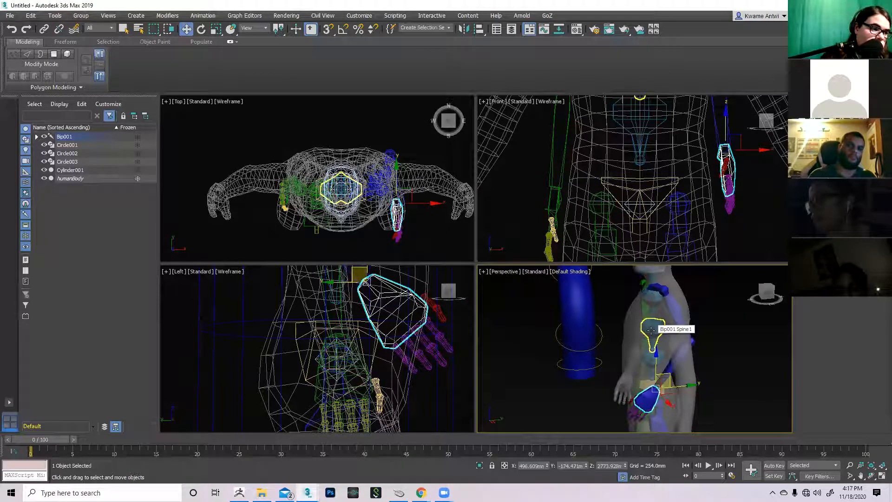
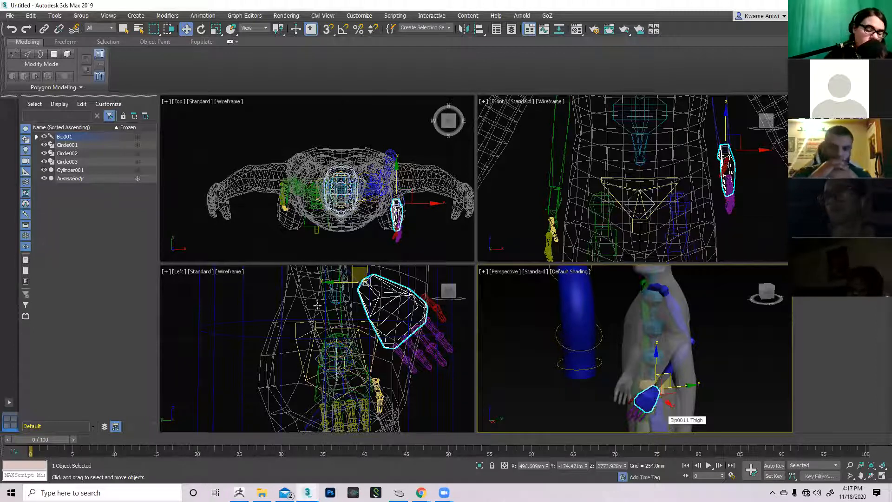
{"action": "middle_click_drag", "start_coordinate": [660, 398], "coordinate": [649, 360]}
{"action": "left_click_drag", "start_coordinate": [650, 327], "coordinate": [656, 344]}
{"action": "middle_click_drag", "start_coordinate": [656, 348], "coordinate": [686, 403], "text": "alt"}
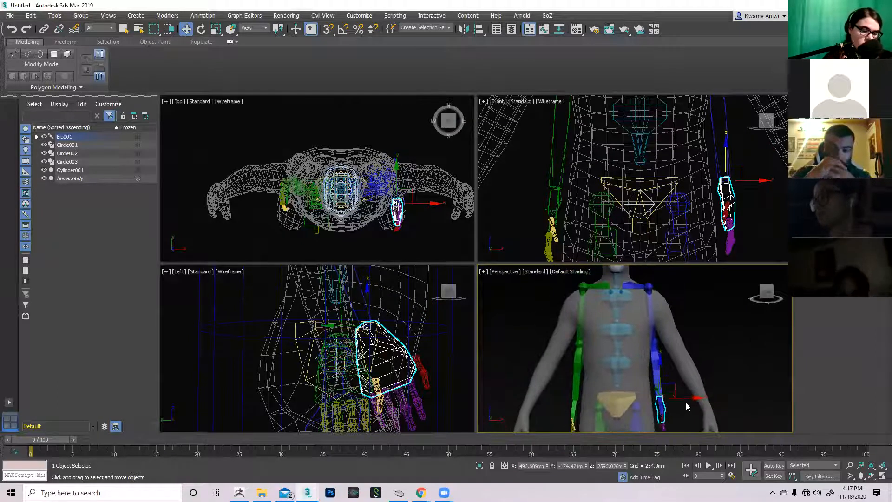
Step: Move the biped's left hand outward so the left arm follows the humanBody's left arm
{"action": "left_click_drag", "start_coordinate": [688, 398], "coordinate": [728, 379]}
{"action": "key", "text": "ctrl+z"}
{"action": "mouse_move", "coordinate": [728, 378]}
{"action": "middle_mouse_down", "text": "alt"}
{"action": "mouse_move", "coordinate": [721, 389]}
{"action": "mouse_move", "coordinate": [639, 383]}
{"action": "mouse_move", "coordinate": [739, 375]}
{"action": "mouse_move", "coordinate": [716, 383]}
{"action": "middle_mouse_up", "text": "alt"}
{"action": "left_click_drag", "start_coordinate": [717, 383], "coordinate": [726, 377]}
{"action": "middle_click_drag", "start_coordinate": [726, 378], "coordinate": [699, 354], "text": "alt"}
{"action": "scroll", "coordinate": [644, 318], "scroll_direction": "up", "scroll_amount": 3}
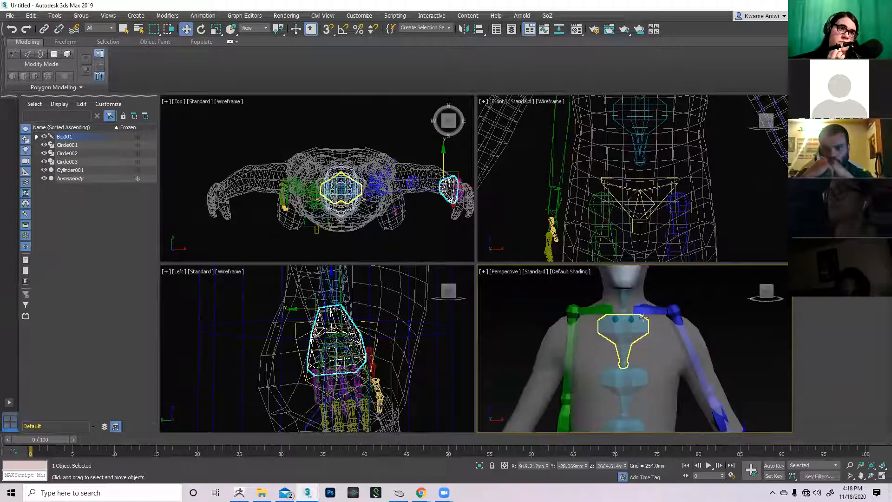
Step: Select the biped's left clavicle bone at the shoulder
{"action": "left_click", "coordinate": [635, 328]}
{"action": "middle_click_drag", "start_coordinate": [635, 328], "coordinate": [616, 309], "text": "alt"}
{"action": "left_click", "coordinate": [628, 312]}
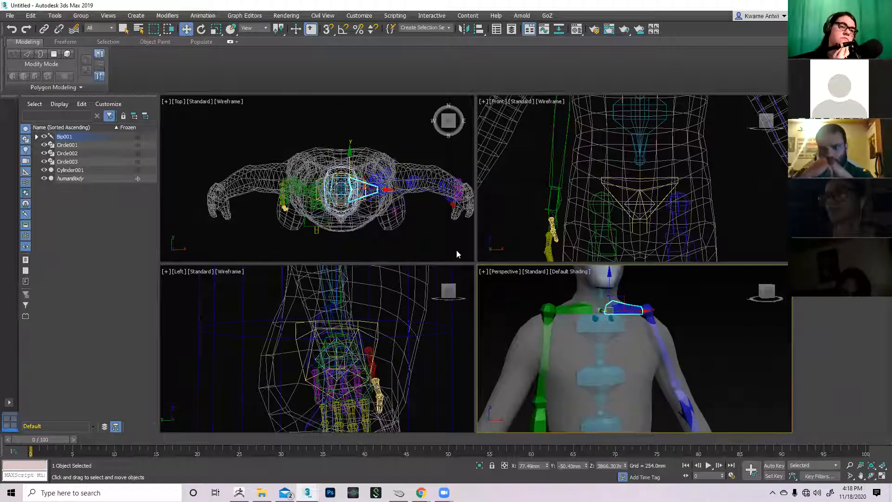
Step: Expand the Bip001 hierarchy through the pelvis, spine and neck down to the left clavicle and upper arm
{"action": "left_click", "coordinate": [37, 136]}
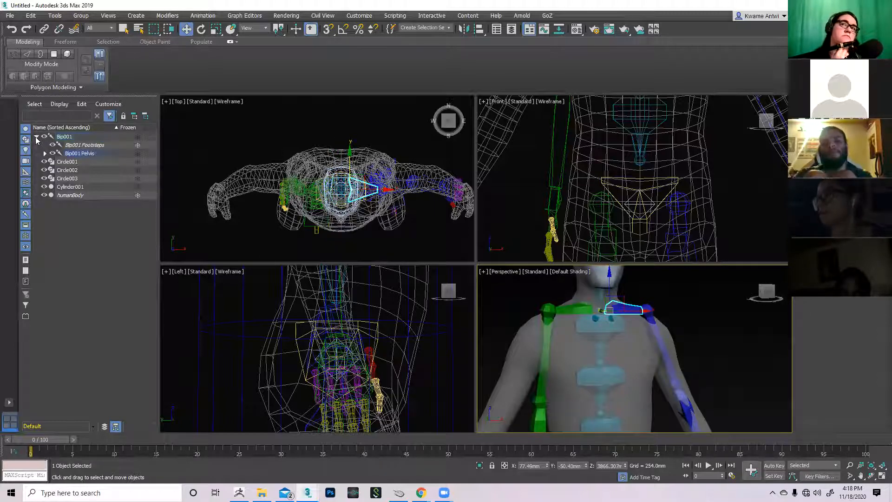
{"action": "left_click", "coordinate": [44, 154]}
{"action": "left_click", "coordinate": [53, 162]}
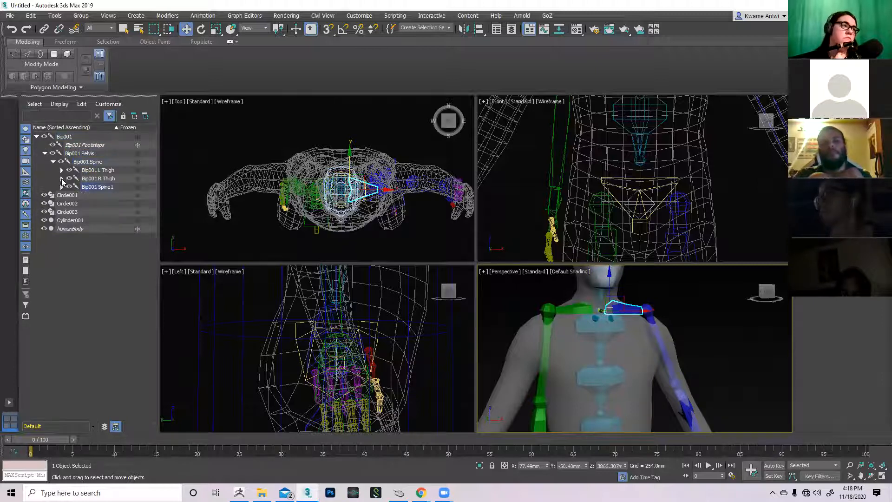
{"action": "left_click", "coordinate": [62, 187]}
{"action": "left_click", "coordinate": [70, 195]}
{"action": "left_click", "coordinate": [78, 204]}
{"action": "left_click", "coordinate": [86, 220]}
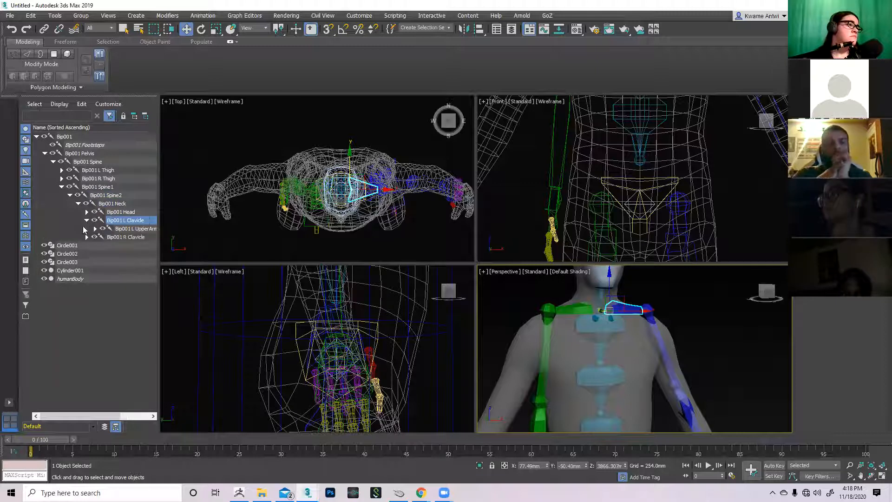
{"action": "left_click", "coordinate": [96, 230]}
{"action": "left_click", "coordinate": [95, 230]}
Step: Select the Bip001 Spine2 bone and try to rotate it
{"action": "middle_click_drag", "start_coordinate": [707, 328], "coordinate": [700, 327]}
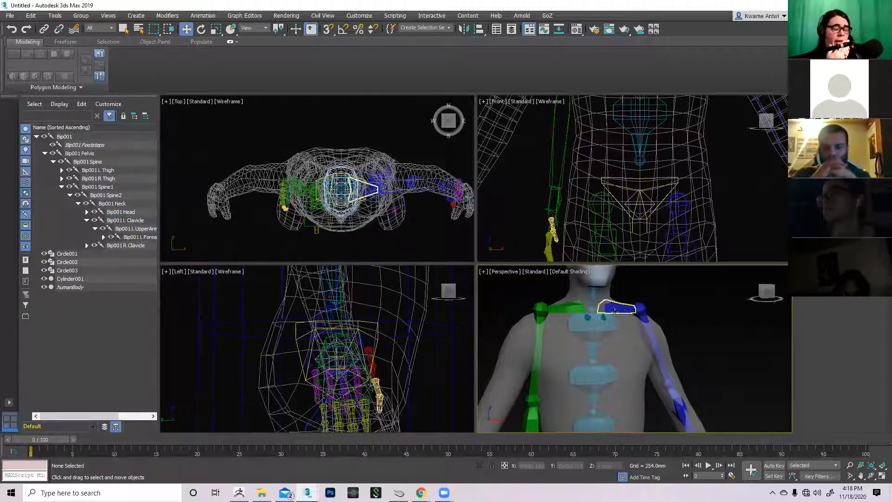
{"action": "left_click", "coordinate": [600, 336]}
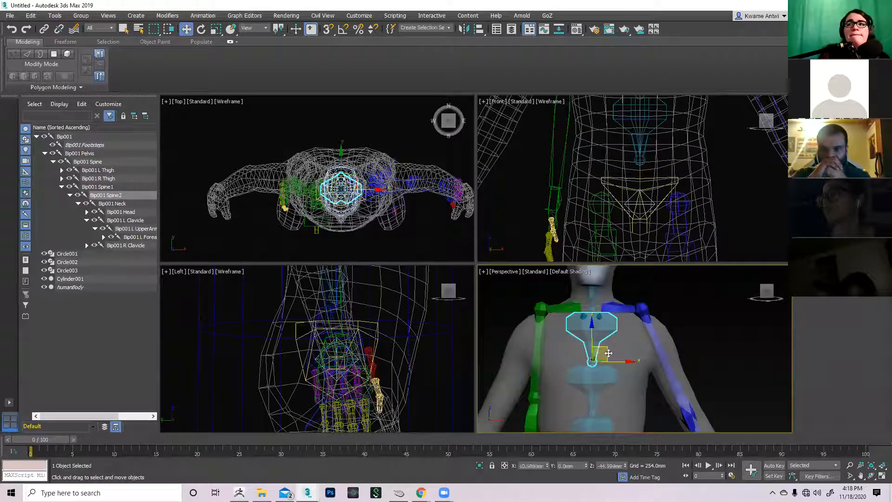
{"action": "middle_click_drag", "start_coordinate": [623, 360], "coordinate": [582, 345], "text": "alt"}
{"action": "key", "text": "e"}
{"action": "mouse_move", "coordinate": [624, 354]}
{"action": "left_mouse_down"}
{"action": "mouse_move", "coordinate": [627, 333]}
{"action": "mouse_move", "coordinate": [587, 325]}
{"action": "mouse_move", "coordinate": [627, 339]}
{"action": "left_mouse_up"}
{"action": "right_click", "coordinate": [626, 341]}
{"action": "middle_click_drag", "start_coordinate": [585, 336], "coordinate": [630, 333], "text": "alt"}
Step: Activate scaling on the Spine2 bone and examine how the clavicles and shoulders sit in the humanBody mesh
{"action": "key", "text": "r"}
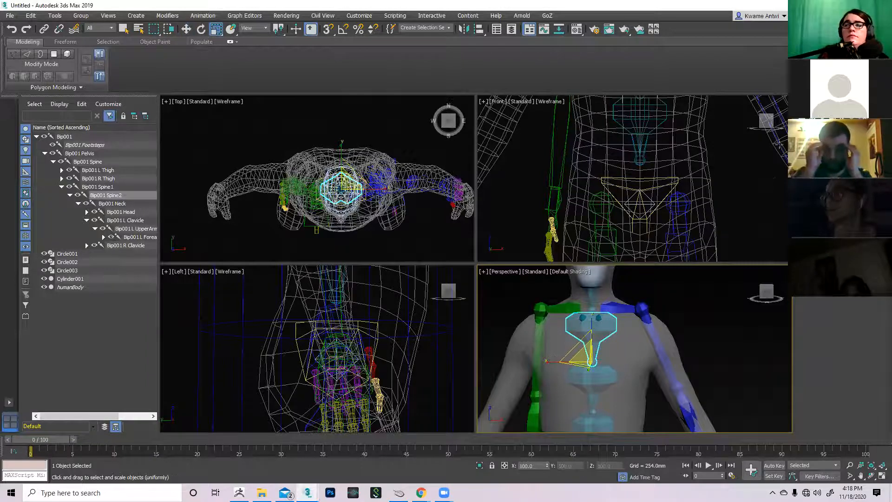
{"action": "middle_click_drag", "start_coordinate": [634, 358], "coordinate": [649, 340]}
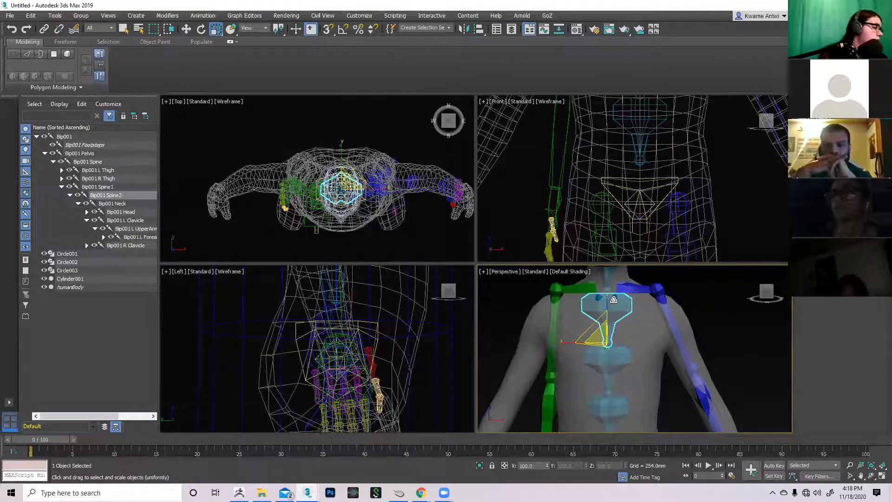
{"action": "middle_click_drag", "start_coordinate": [652, 318], "coordinate": [620, 339]}
{"action": "right_click", "coordinate": [620, 339]}
{"action": "left_click", "coordinate": [715, 342]}
{"action": "middle_click_drag", "start_coordinate": [715, 342], "coordinate": [692, 392]}
Step: Maximize the Perspective viewport and frame the biped's head, shoulders and upper spine
{"action": "left_click", "coordinate": [483, 272]}
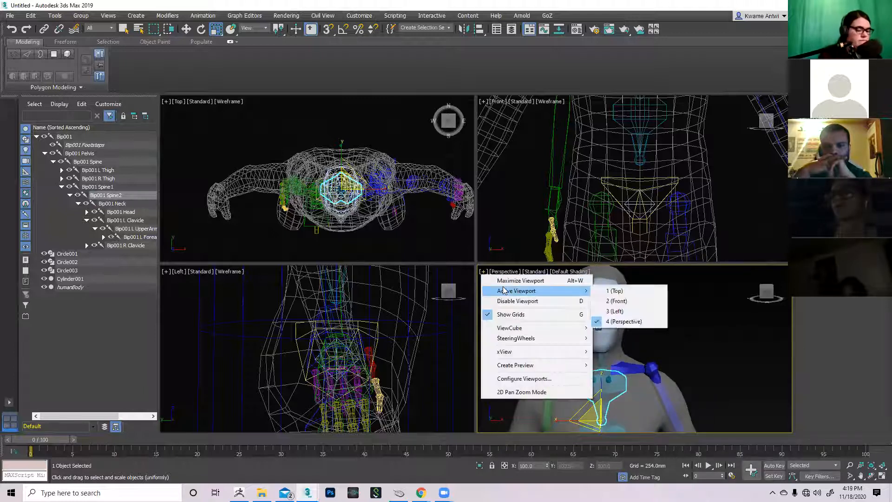
{"action": "left_click", "coordinate": [509, 281]}
{"action": "middle_click_drag", "start_coordinate": [499, 314], "coordinate": [539, 268]}
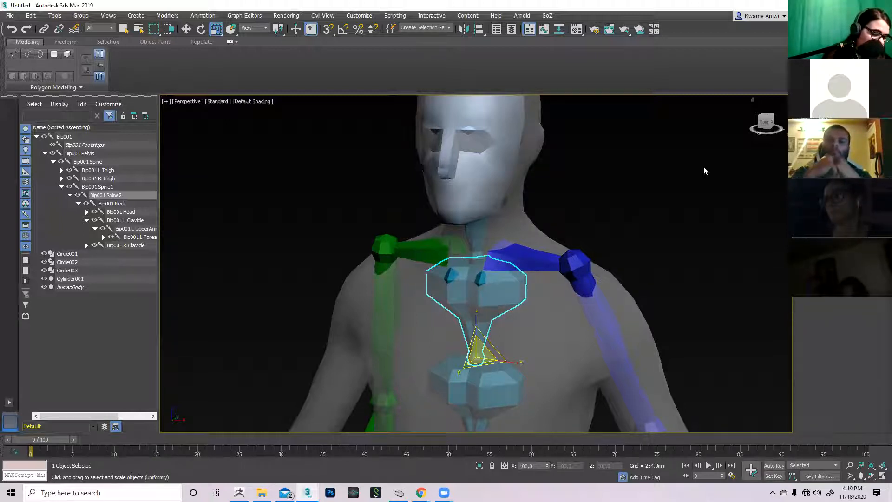
Step: Select the entire Bip001 hierarchy, look through its display properties and bring up its motion settings
{"action": "left_click", "coordinate": [81, 145]}
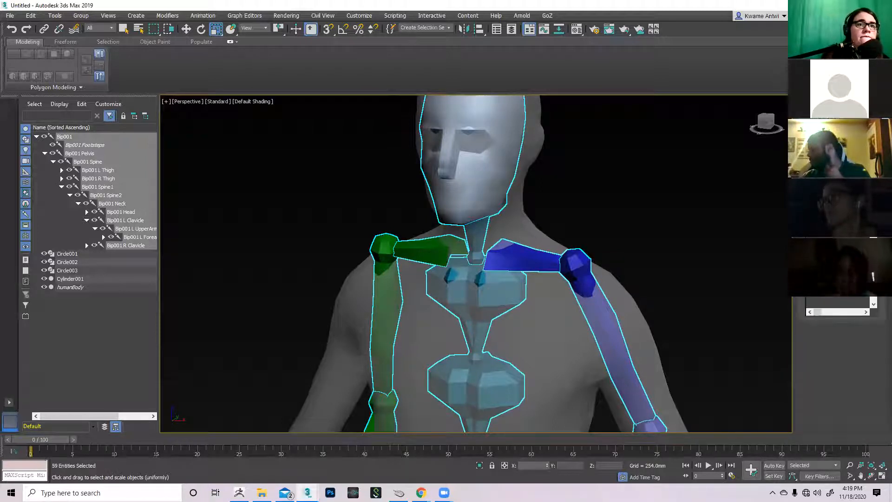
{"action": "left_click", "coordinate": [856, 100]}
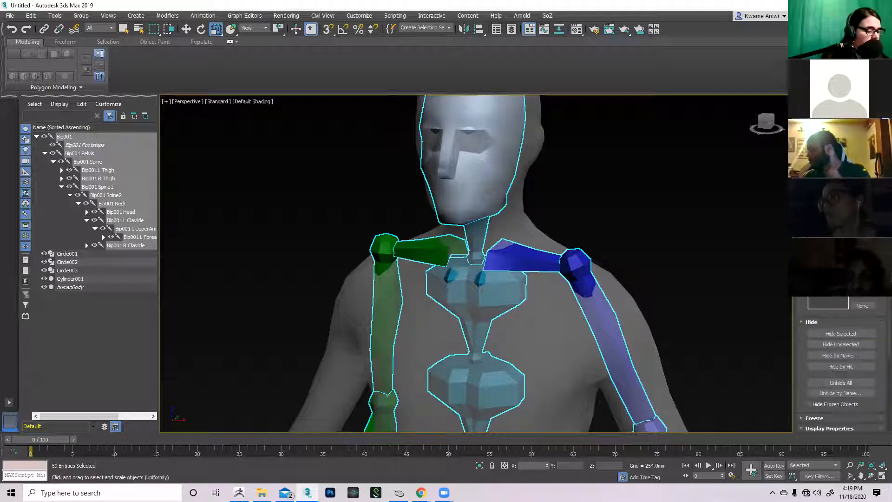
{"action": "scroll", "coordinate": [813, 346], "scroll_direction": "down", "scroll_amount": 3}
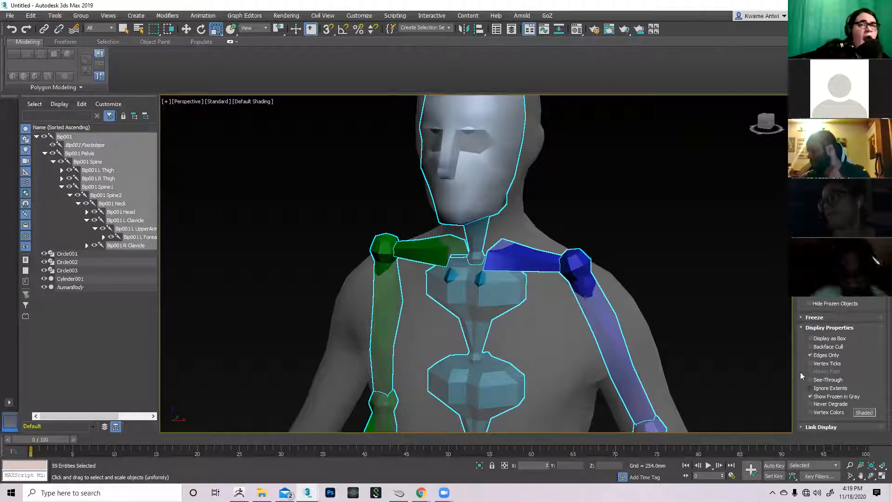
{"action": "scroll", "coordinate": [802, 317], "scroll_direction": "up", "scroll_amount": 2}
{"action": "scroll", "coordinate": [801, 317], "scroll_direction": "up", "scroll_amount": 3}
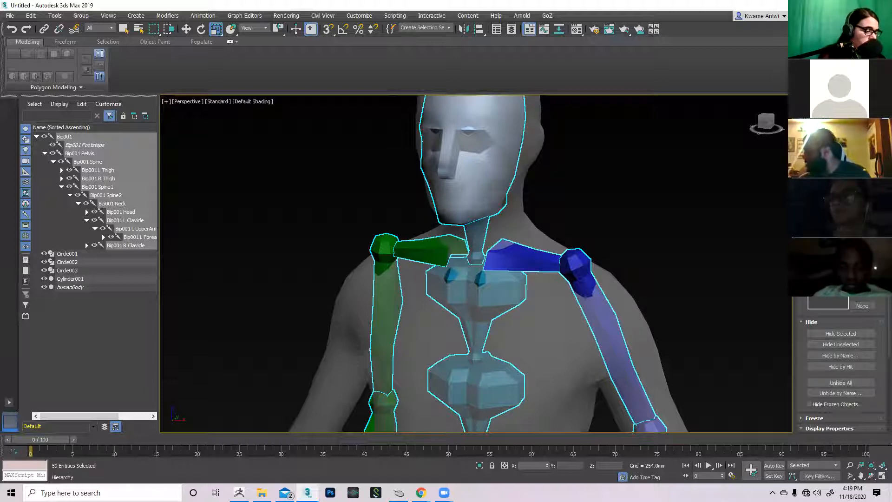
{"action": "left_click", "coordinate": [832, 100]}
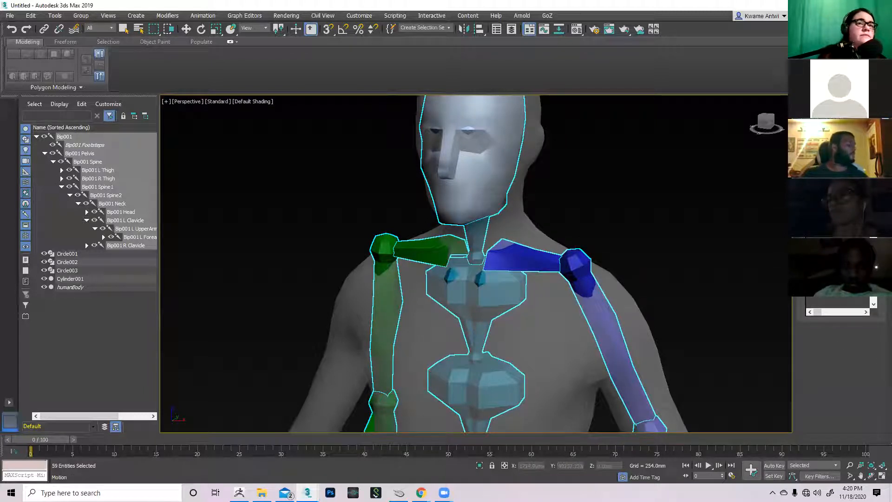
Step: Bring up the biped's pivot and transform adjustment settings and clear the selection of the Bip001 hierarchy
{"action": "left_click", "coordinate": [832, 100]}
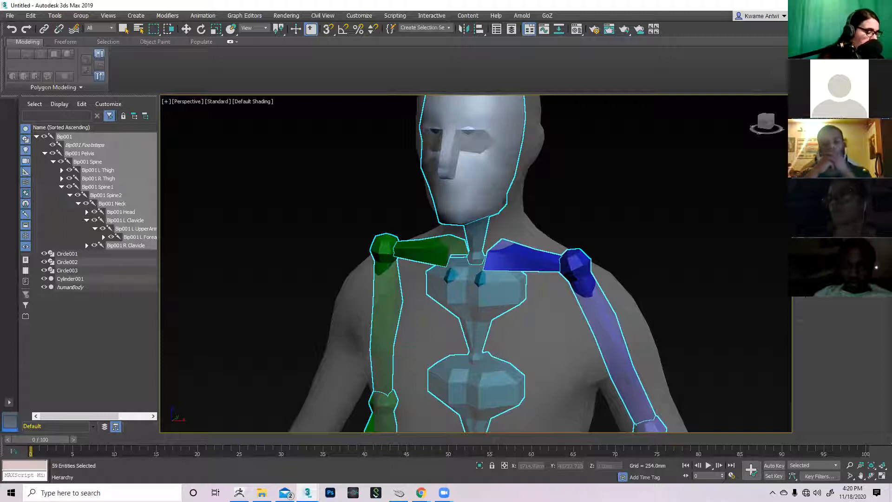
{"action": "scroll", "coordinate": [762, 325], "scroll_direction": "down", "scroll_amount": 3}
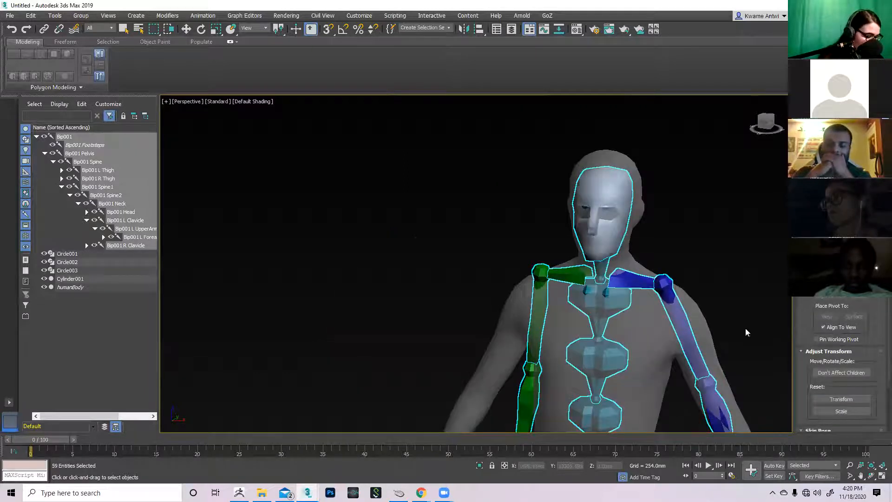
{"action": "scroll", "coordinate": [725, 321], "scroll_direction": "up", "scroll_amount": 3}
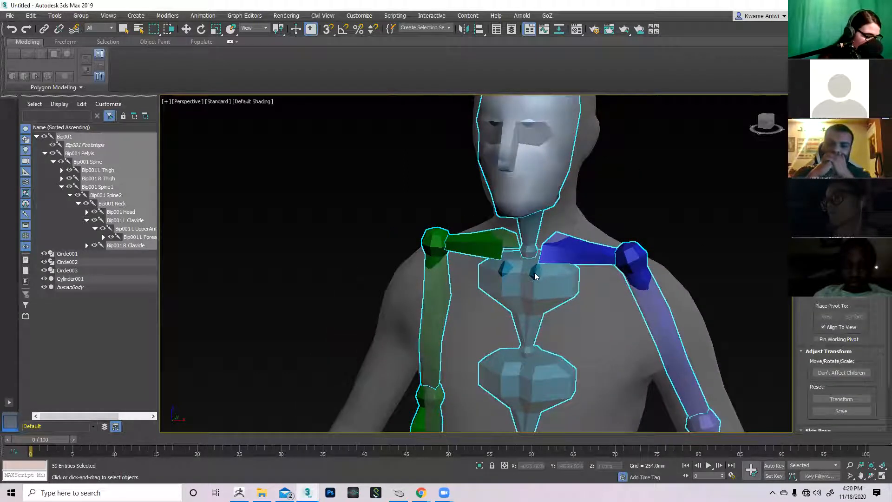
{"action": "left_click", "coordinate": [72, 302]}
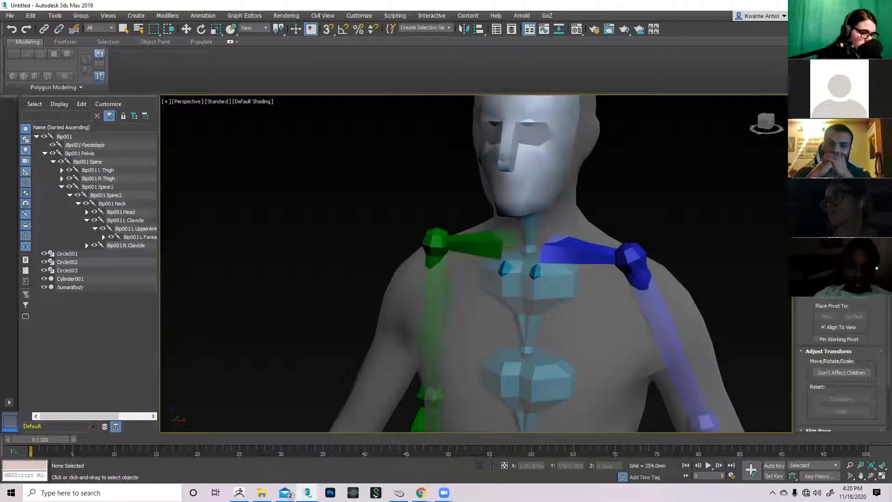
Step: Examine how the biped's shoulders, spine, arms, legs and feet fit inside the humanBody mesh
{"action": "scroll", "coordinate": [841, 362], "scroll_direction": "up", "scroll_amount": 1}
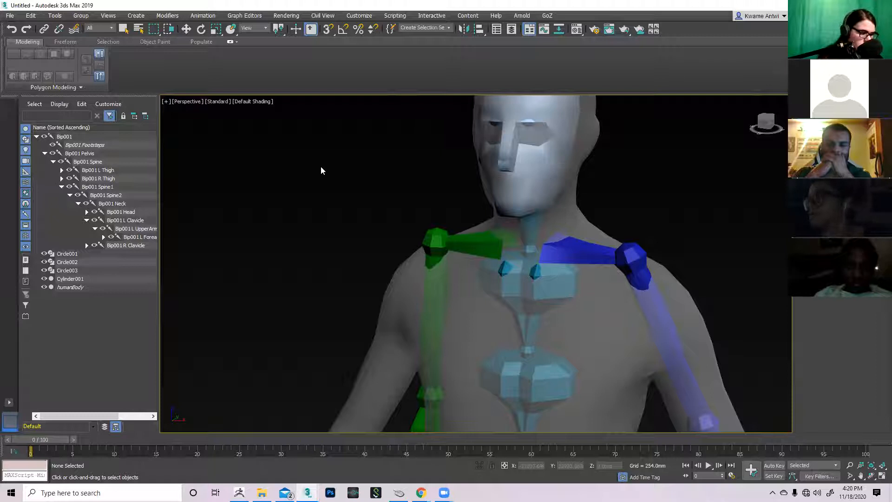
{"action": "middle_click_drag", "start_coordinate": [549, 160], "coordinate": [522, 165]}
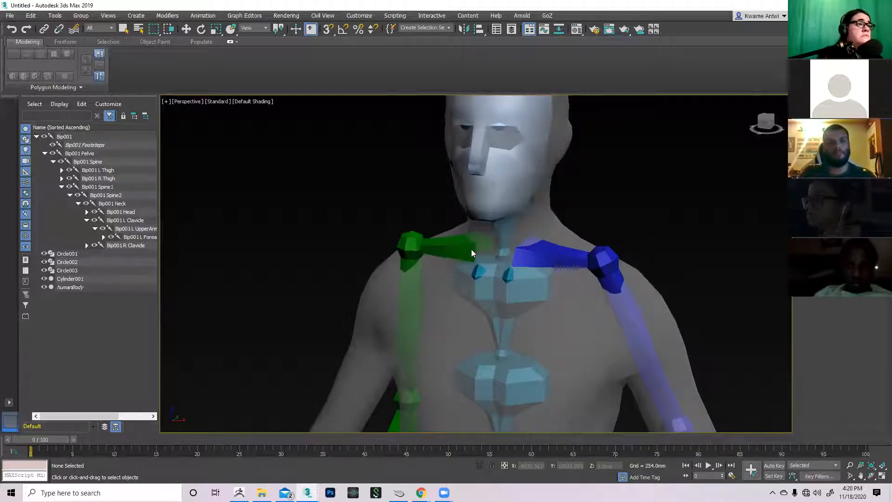
{"action": "scroll", "coordinate": [605, 277], "scroll_direction": "down", "scroll_amount": 2}
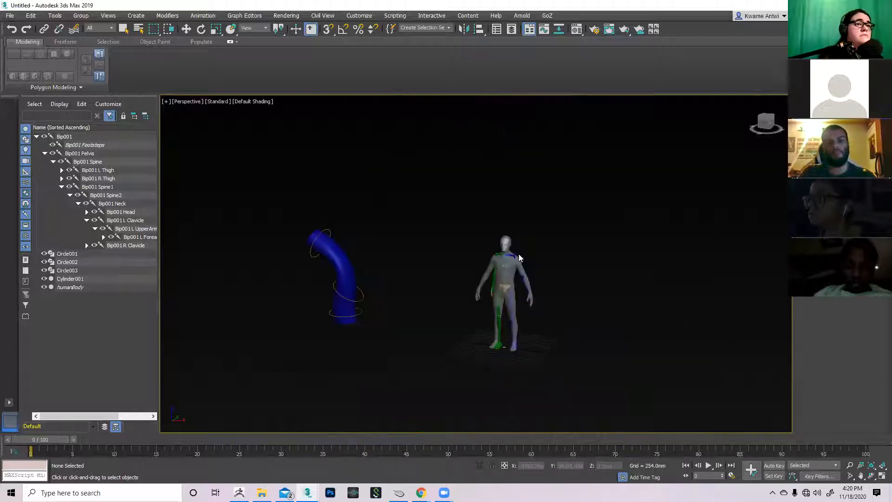
{"action": "scroll", "coordinate": [465, 244], "scroll_direction": "down", "scroll_amount": 8}
{"action": "scroll", "coordinate": [534, 297], "scroll_direction": "up", "scroll_amount": 10}
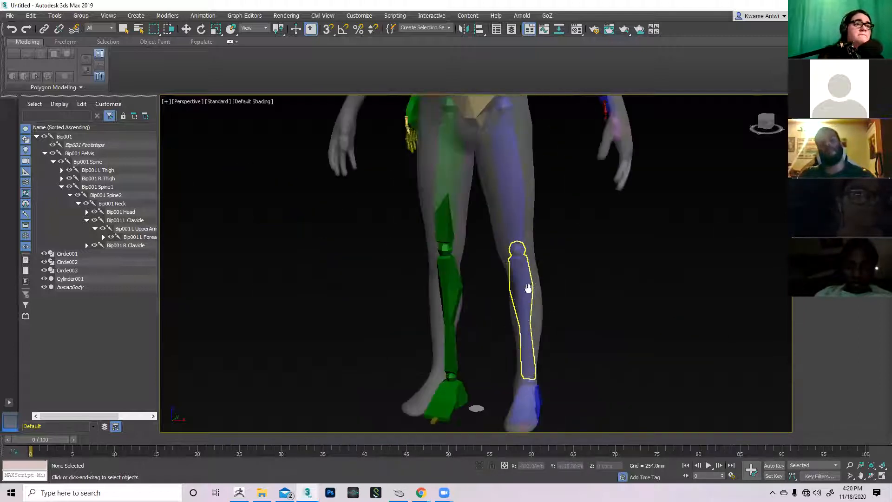
{"action": "middle_click_drag", "start_coordinate": [558, 314], "coordinate": [566, 276]}
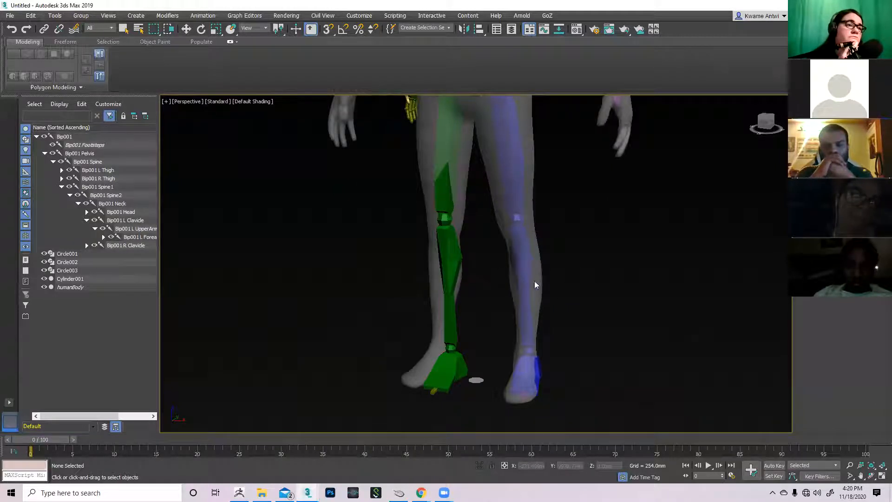
{"action": "scroll", "coordinate": [566, 276], "scroll_direction": "down", "scroll_amount": 8}
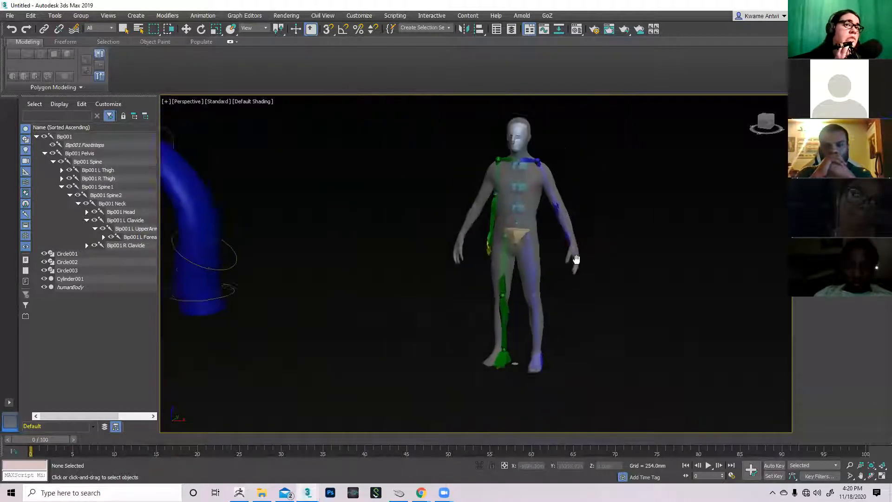
{"action": "scroll", "coordinate": [592, 231], "scroll_direction": "up", "scroll_amount": 3}
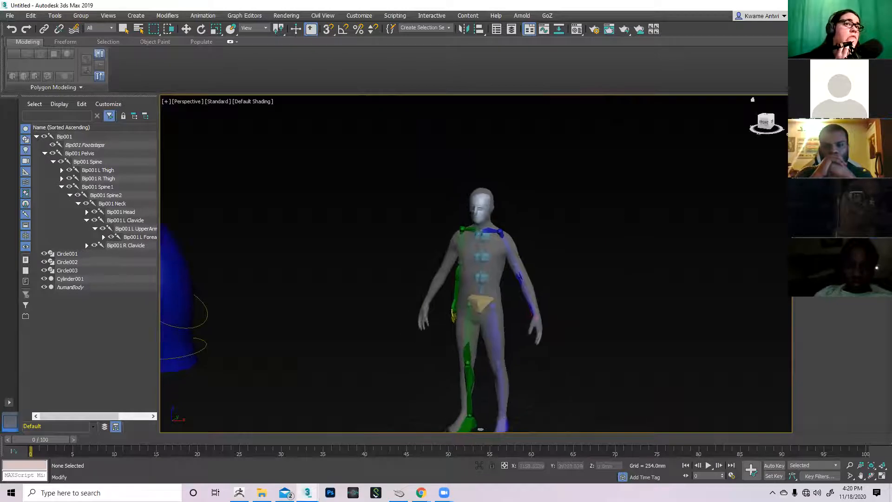
{"action": "scroll", "coordinate": [525, 221], "scroll_direction": "up", "scroll_amount": 5}
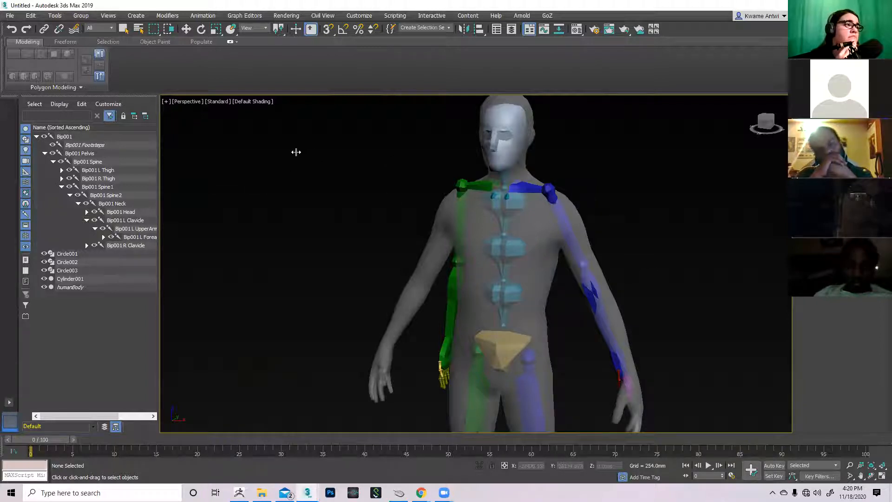
{"action": "middle_click_drag", "start_coordinate": [317, 221], "coordinate": [375, 202], "text": "alt"}
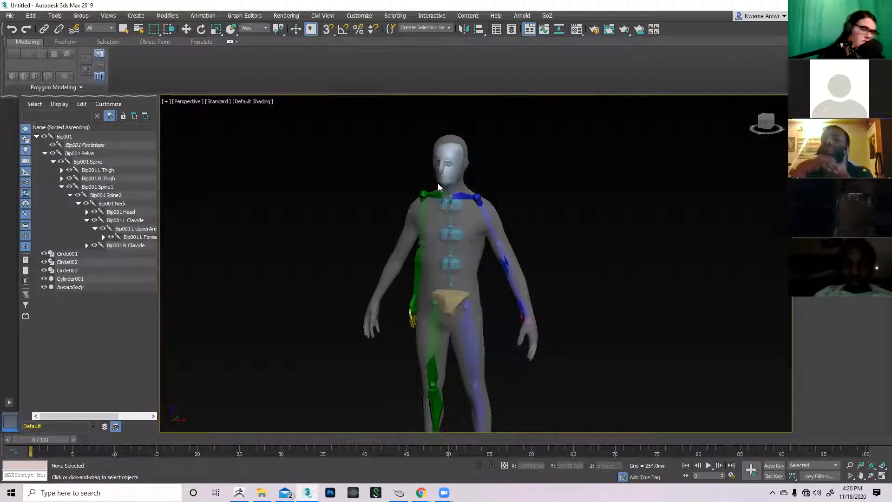
{"action": "middle_click_drag", "start_coordinate": [438, 184], "coordinate": [398, 213]}
{"action": "scroll", "coordinate": [398, 217], "scroll_direction": "up", "scroll_amount": 3}
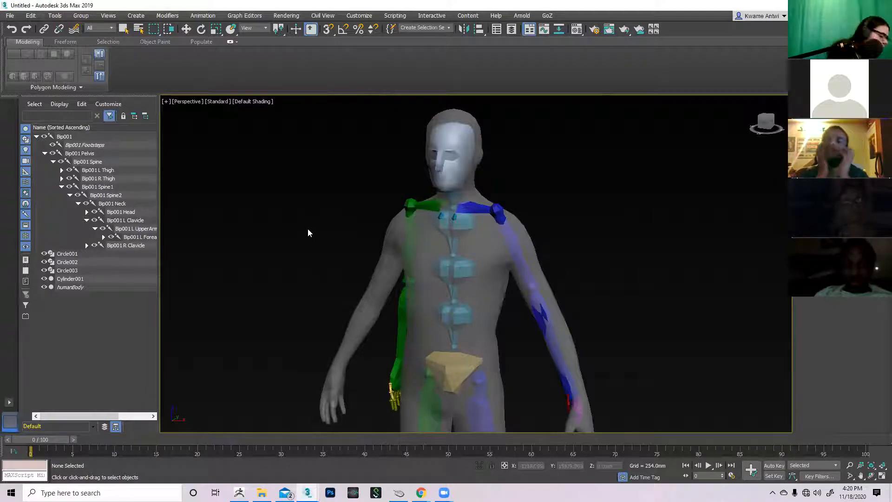
Step: Select the whole Bip001 hierarchy, collapse it in the scene list and look through its display properties
{"action": "double_click", "coordinate": [57, 137]}
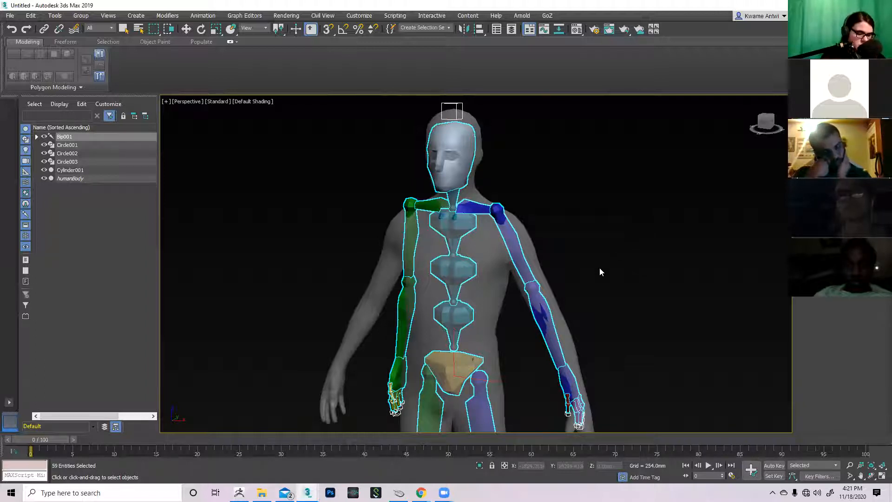
{"action": "middle_click_drag", "start_coordinate": [593, 278], "coordinate": [588, 293]}
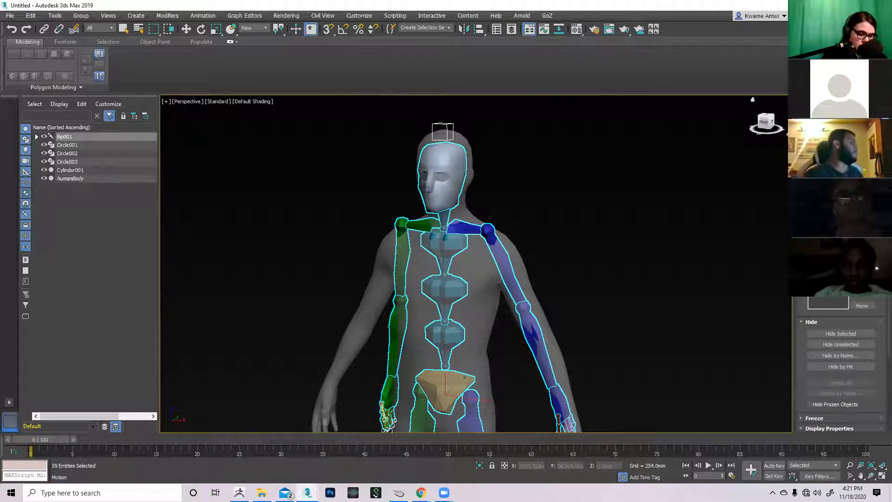
{"action": "scroll", "coordinate": [841, 367], "scroll_direction": "down", "scroll_amount": 5}
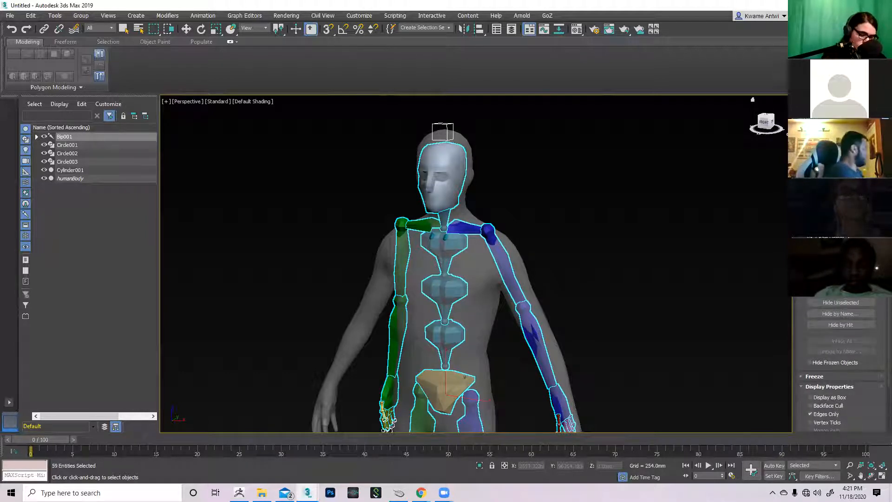
{"action": "scroll", "coordinate": [841, 367], "scroll_direction": "down", "scroll_amount": 1}
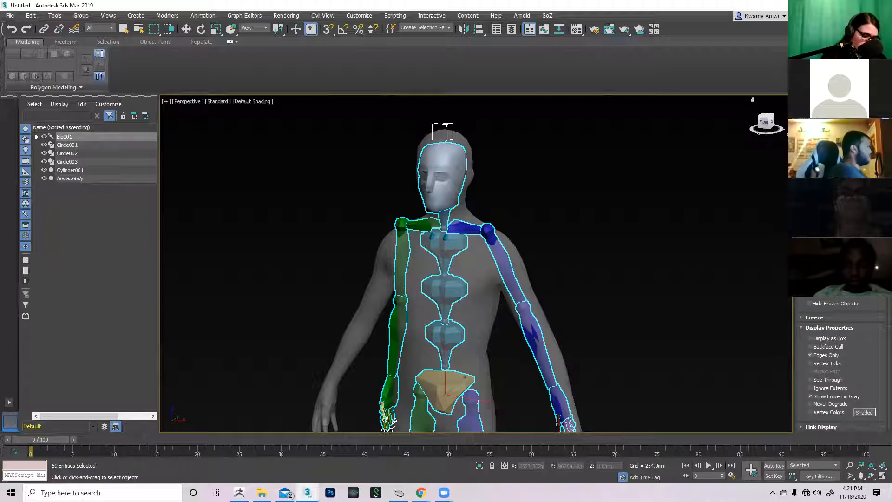
{"action": "scroll", "coordinate": [841, 367], "scroll_direction": "up", "scroll_amount": 5}
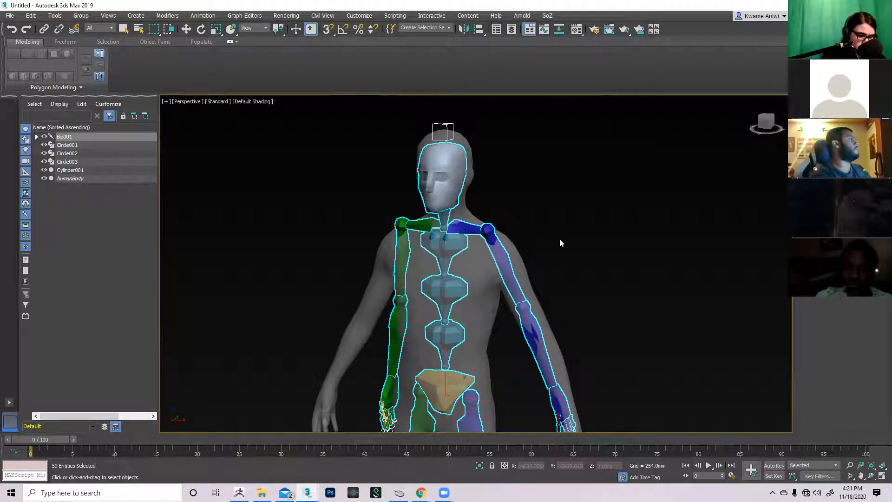
Step: Restore the four-viewport layout and show more of the biped and humanBody mesh in the Front and Top views
{"action": "key", "text": "d"}
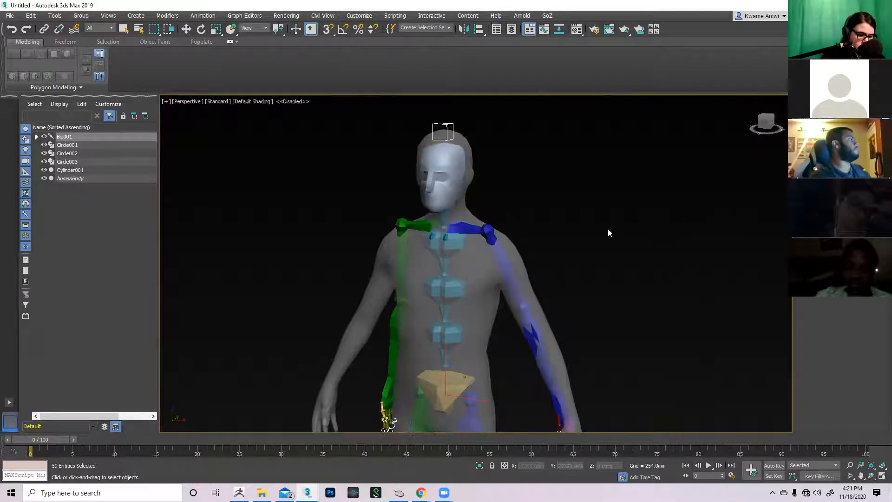
{"action": "key", "text": "d"}
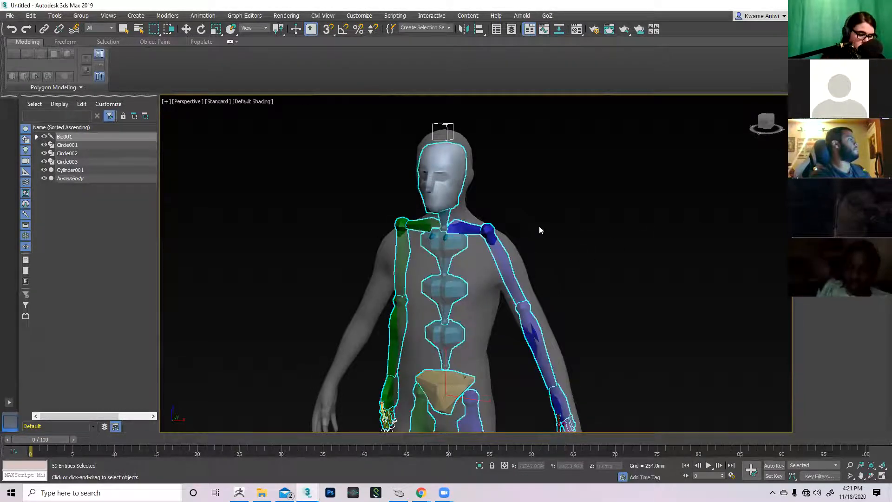
{"action": "middle_click_drag", "start_coordinate": [539, 226], "coordinate": [549, 238]}
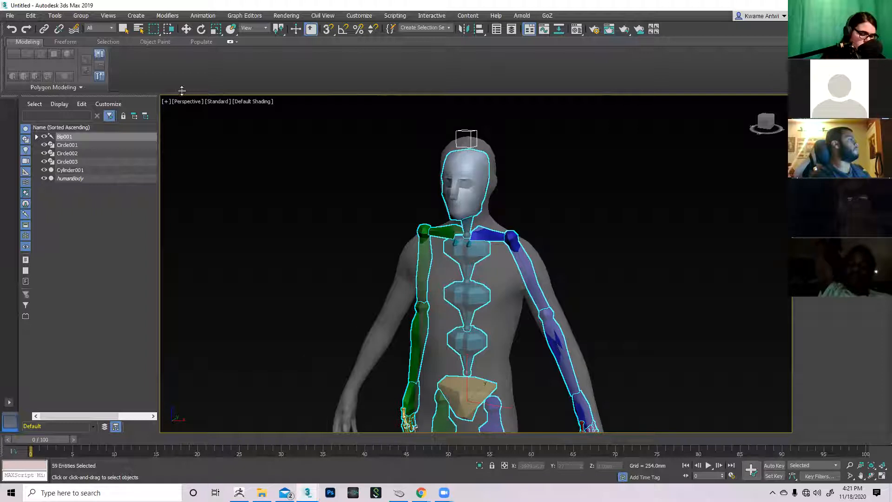
{"action": "left_click", "coordinate": [166, 101]}
{"action": "left_click", "coordinate": [195, 109]}
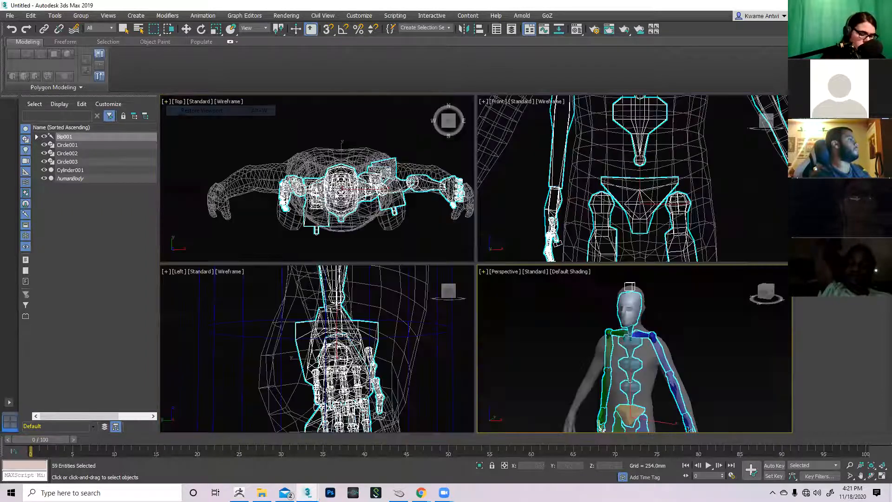
{"action": "scroll", "coordinate": [613, 200], "scroll_direction": "down", "scroll_amount": 3}
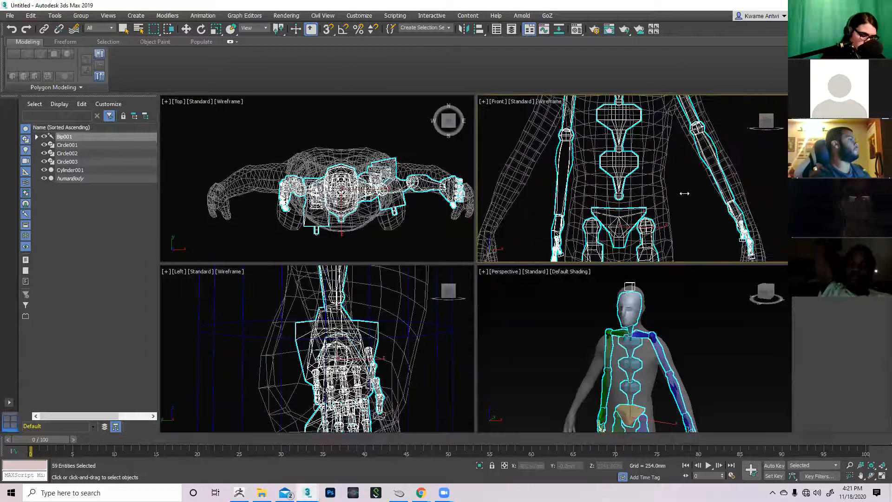
{"action": "scroll", "coordinate": [405, 200], "scroll_direction": "down", "scroll_amount": 3}
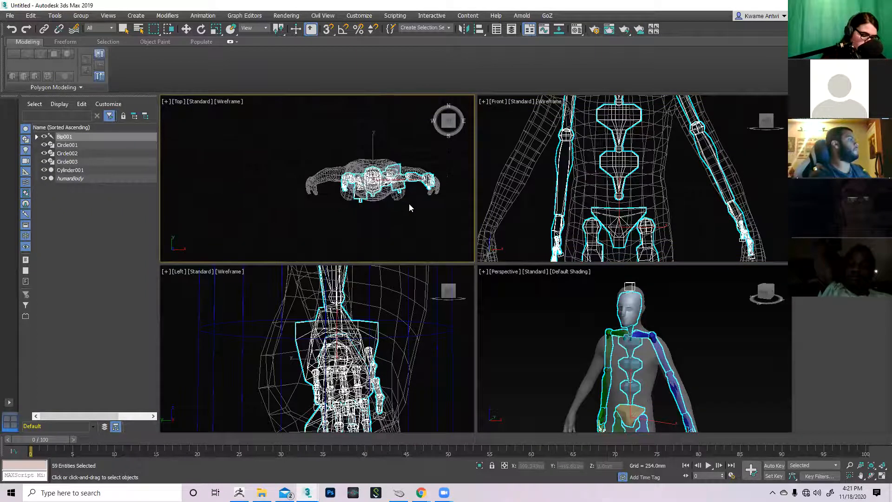
Step: Examine how the existing biped skeleton fits inside the human body mesh in the top and front views
{"action": "scroll", "coordinate": [396, 193], "scroll_direction": "up", "scroll_amount": 5}
{"action": "scroll", "coordinate": [421, 230], "scroll_direction": "down", "scroll_amount": 2}
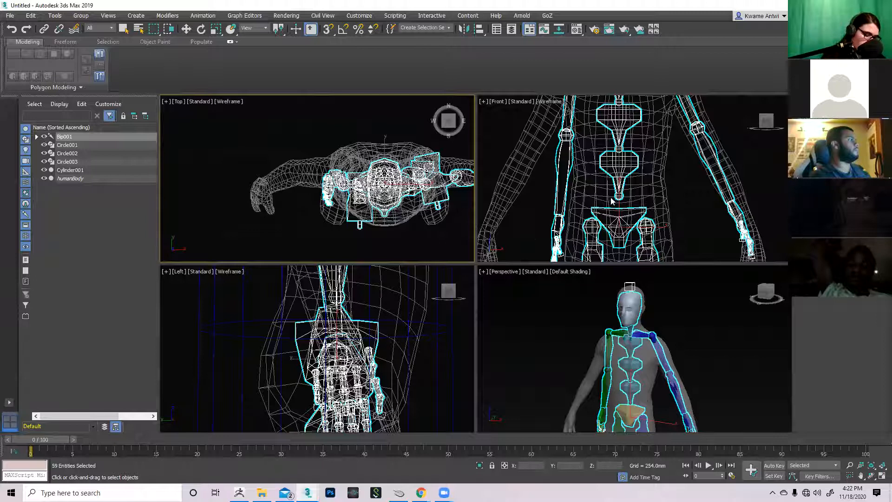
{"action": "scroll", "coordinate": [769, 150], "scroll_direction": "down", "scroll_amount": 2}
{"action": "scroll", "coordinate": [650, 196], "scroll_direction": "down", "scroll_amount": 2}
{"action": "scroll", "coordinate": [649, 195], "scroll_direction": "down", "scroll_amount": 2}
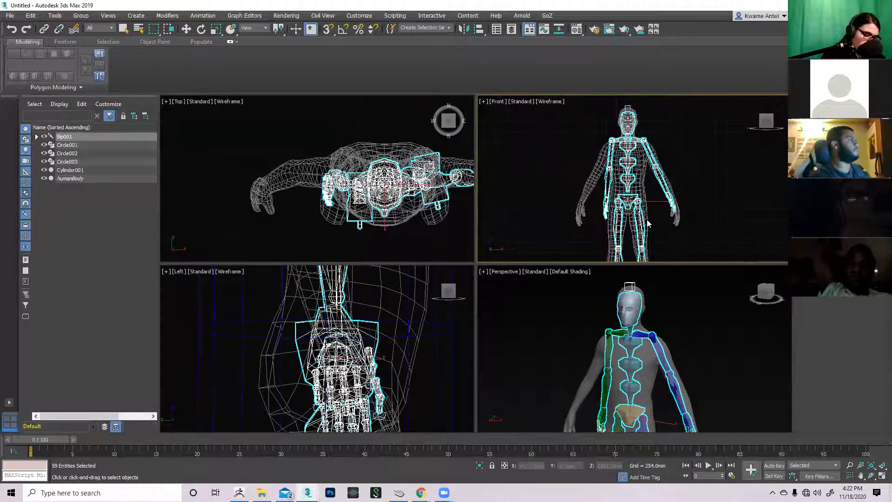
{"action": "scroll", "coordinate": [653, 200], "scroll_direction": "down", "scroll_amount": 1}
{"action": "scroll", "coordinate": [669, 202], "scroll_direction": "down", "scroll_amount": 2}
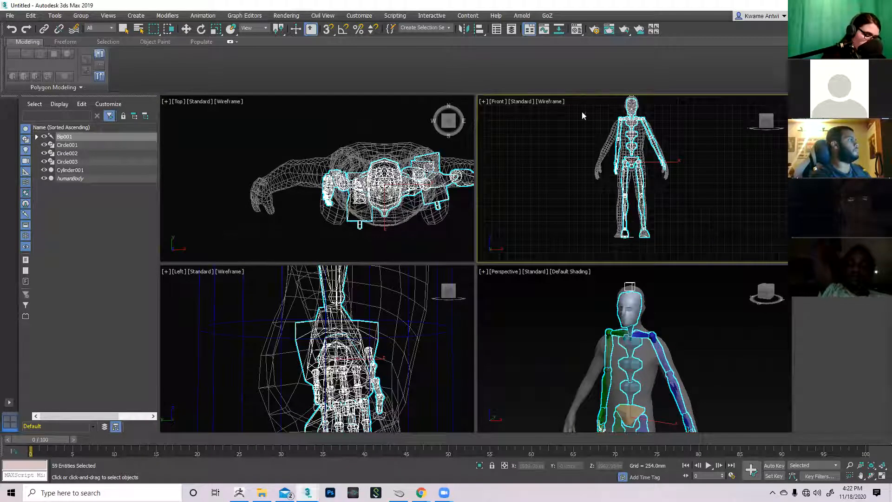
{"action": "scroll", "coordinate": [679, 204], "scroll_direction": "up", "scroll_amount": 5}
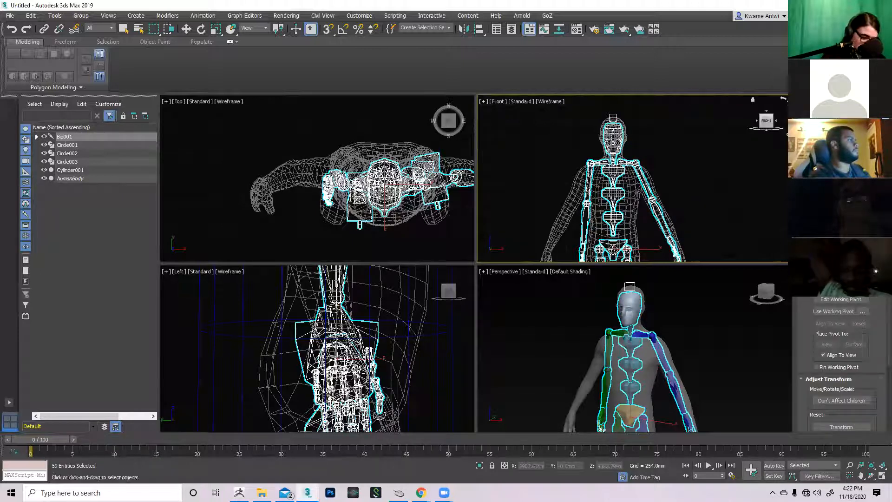
{"action": "scroll", "coordinate": [712, 169], "scroll_direction": "down", "scroll_amount": 4}
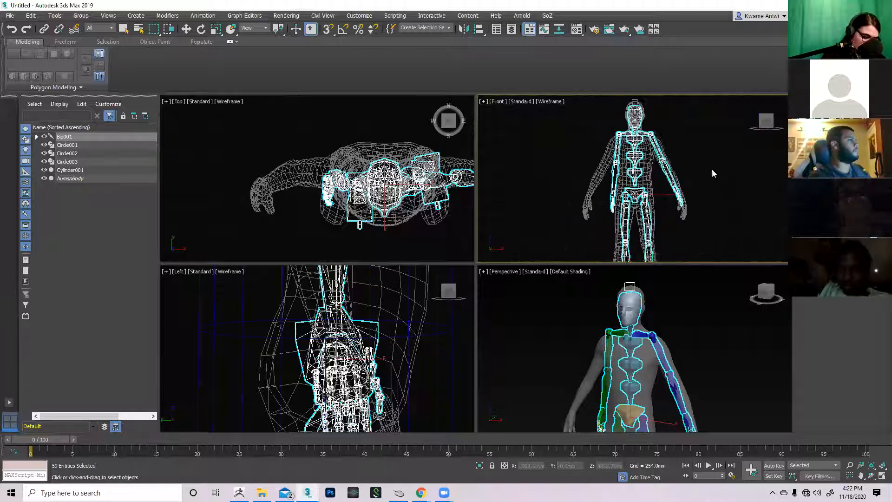
Step: Select the scene objects one by one from Bip001 to humanBody to identify each of them
{"action": "left_click", "coordinate": [105, 208]}
{"action": "left_click", "coordinate": [63, 137]}
{"action": "left_click", "coordinate": [72, 145]}
{"action": "left_click", "coordinate": [69, 153]}
{"action": "left_click", "coordinate": [73, 162]}
{"action": "left_click", "coordinate": [73, 170]}
{"action": "left_click", "coordinate": [72, 178]}
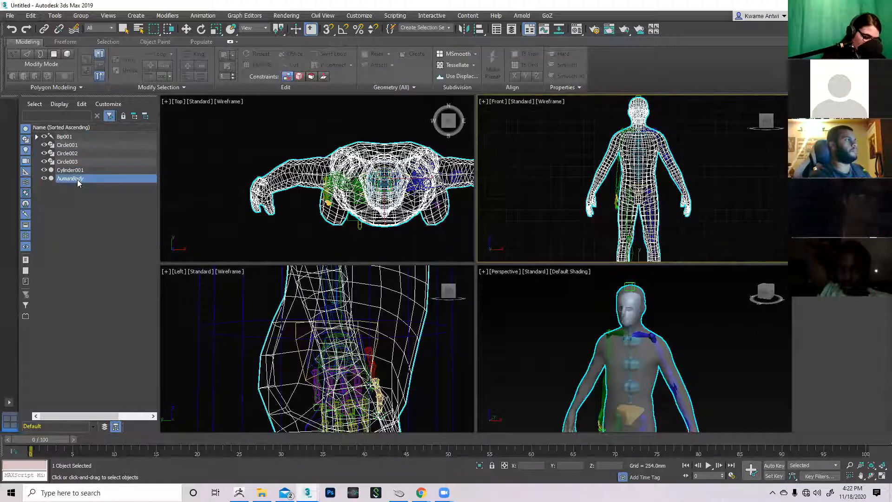
Step: Select Bip001 with its whole bone hierarchy and delete it from the scene
{"action": "double_click", "coordinate": [67, 137]}
{"action": "scroll", "coordinate": [610, 195], "scroll_direction": "up", "scroll_amount": 5}
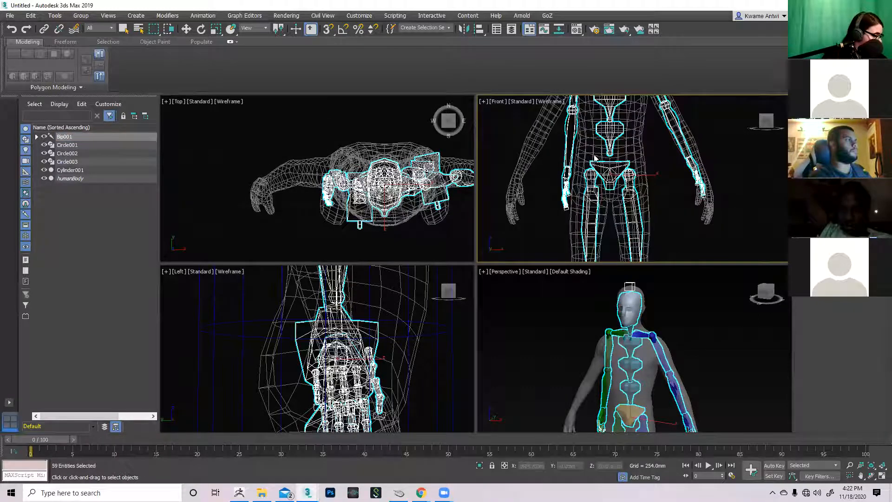
{"action": "scroll", "coordinate": [681, 200], "scroll_direction": "down", "scroll_amount": 4}
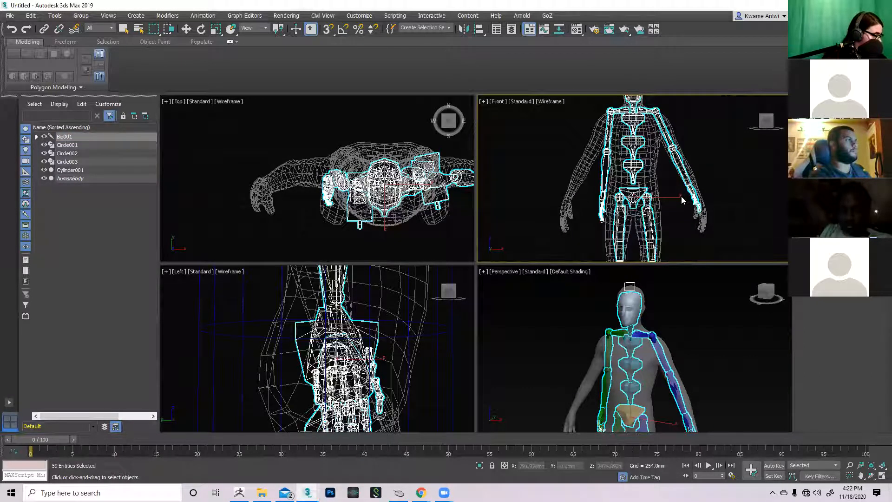
{"action": "mouse_move", "coordinate": [626, 149]}
{"action": "middle_mouse_down"}
{"action": "mouse_move", "coordinate": [624, 156]}
{"action": "mouse_move", "coordinate": [643, 148]}
{"action": "middle_mouse_up"}
{"action": "key", "text": "Delete"}
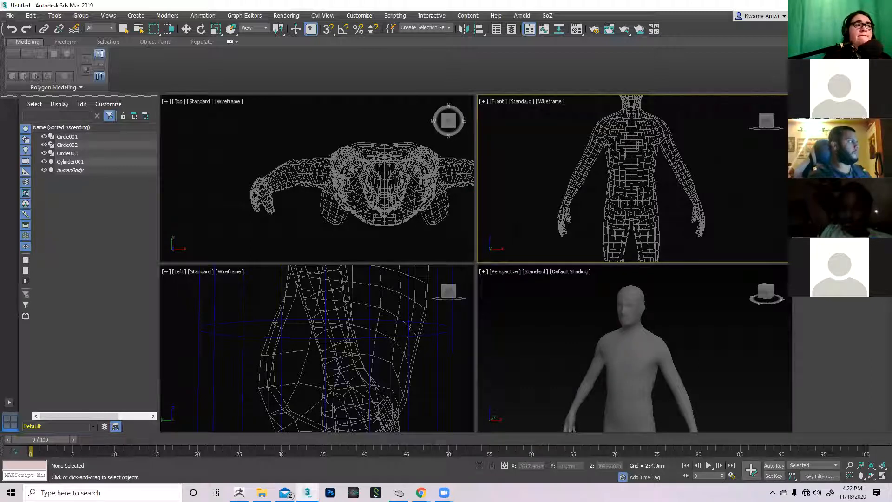
{"action": "scroll", "coordinate": [665, 219], "scroll_direction": "down", "scroll_amount": 3}
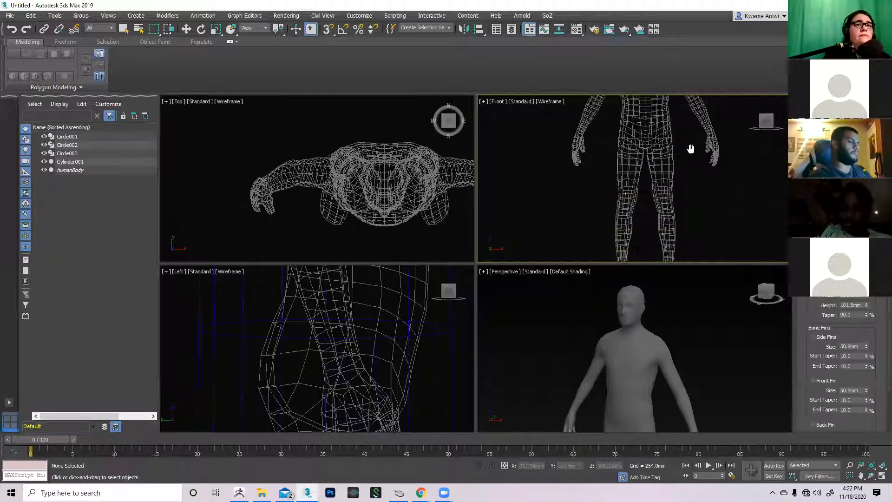
{"action": "left_click", "coordinate": [585, 96]}
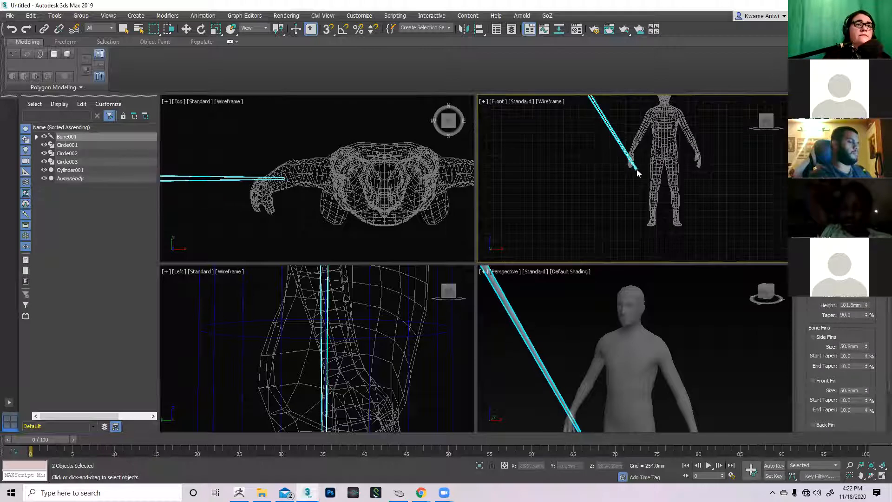
{"action": "right_click", "coordinate": [614, 163]}
{"action": "middle_click_drag", "start_coordinate": [674, 158], "coordinate": [663, 166]}
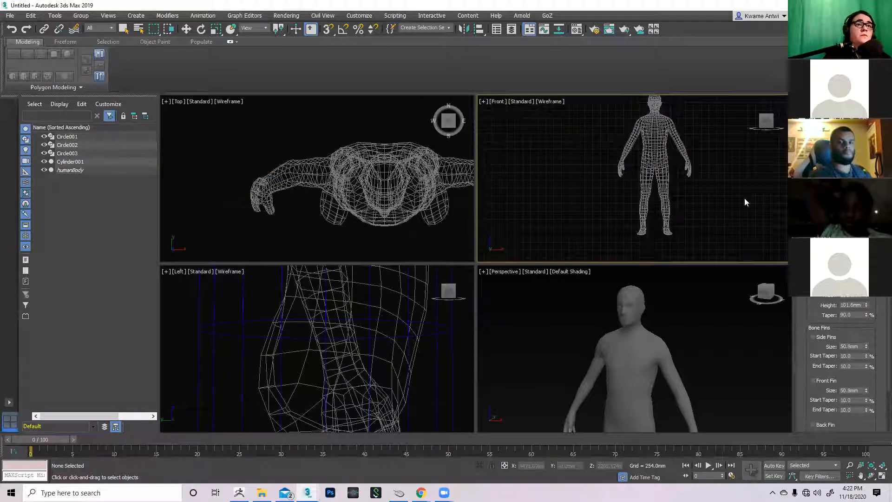
Step: Create a new skeleton-type biped in the front view, drawn upward from between the body's feet
{"action": "left_click", "coordinate": [818, 153]}
{"action": "left_click_drag", "start_coordinate": [655, 231], "coordinate": [656, 119]}
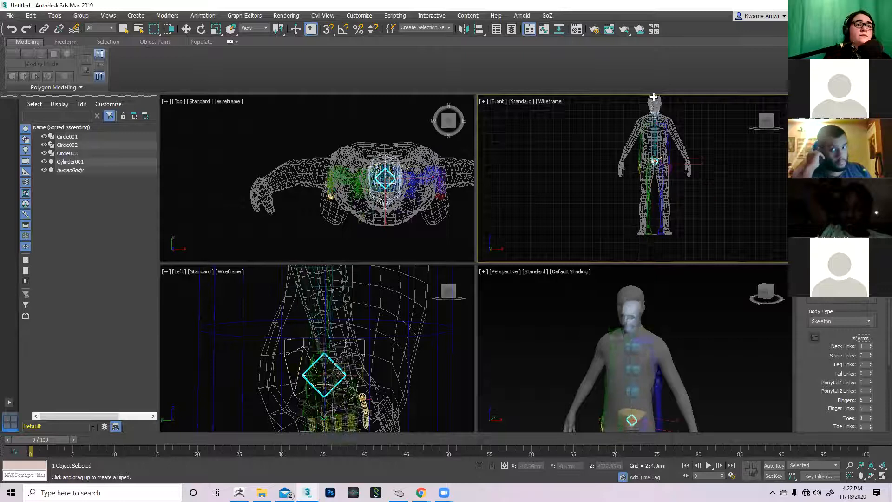
{"action": "right_click", "coordinate": [656, 120]}
{"action": "middle_click_drag", "start_coordinate": [673, 161], "coordinate": [660, 179]}
{"action": "scroll", "coordinate": [660, 180], "scroll_direction": "up", "scroll_amount": 5}
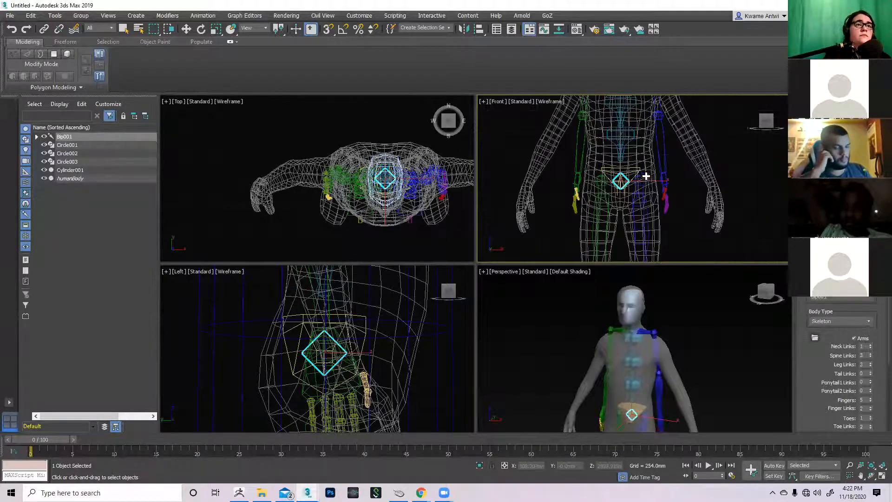
Step: Activate the Move tool and open the motion settings for the new biped
{"action": "key", "text": "w"}
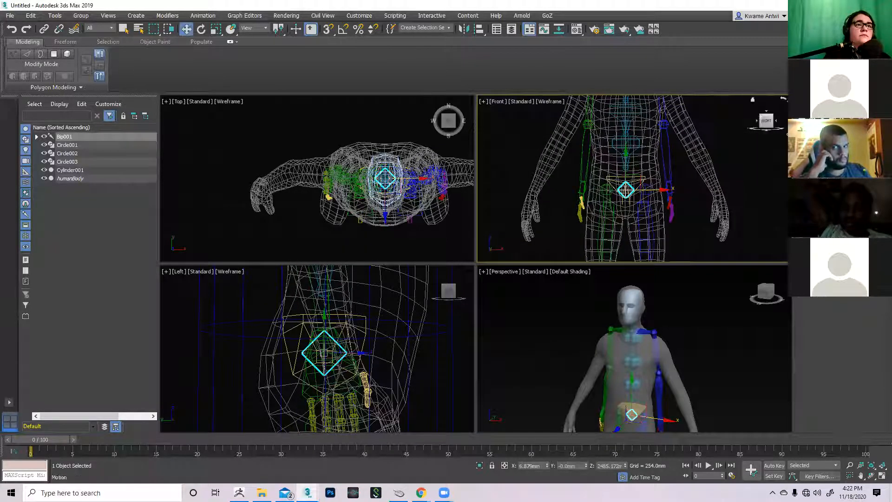
{"action": "left_click", "coordinate": [830, 100]}
{"action": "left_click", "coordinate": [842, 100]}
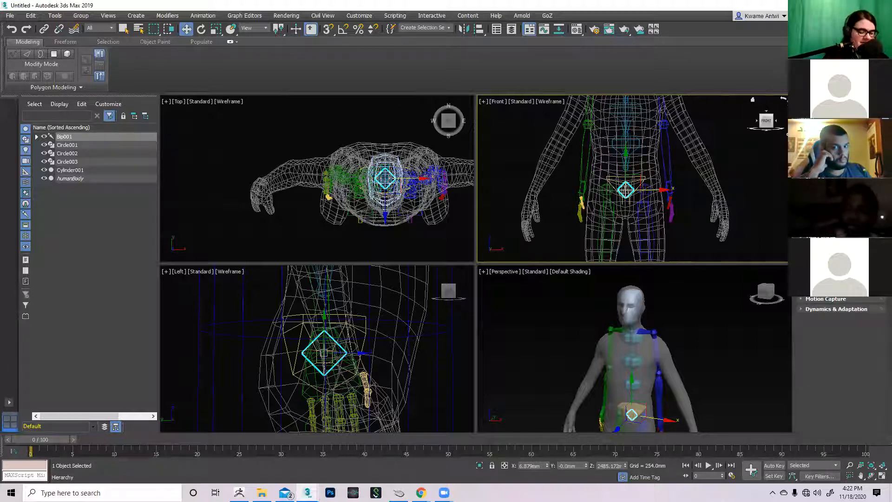
{"action": "scroll", "coordinate": [837, 326], "scroll_direction": "up", "scroll_amount": 1}
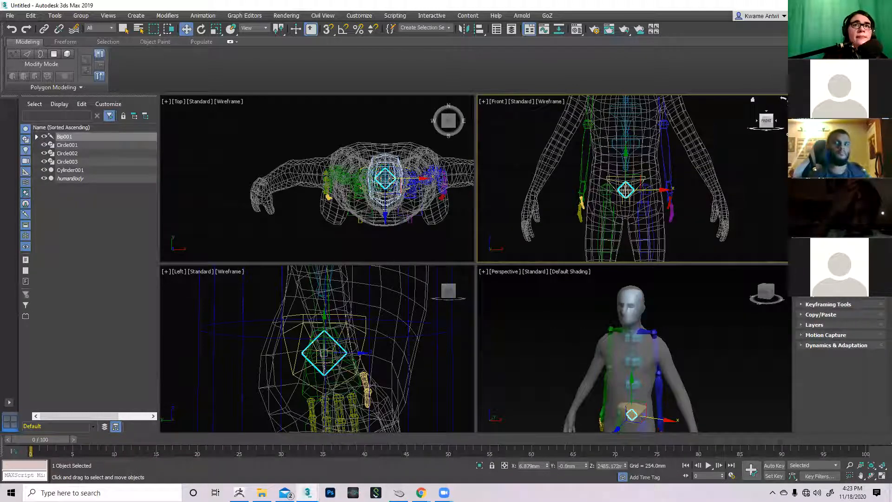
Step: Try to move the biped's left foot outward to fit the body's left foot
{"action": "middle_click_drag", "start_coordinate": [557, 205], "coordinate": [700, 194]}
{"action": "left_click", "coordinate": [620, 193]}
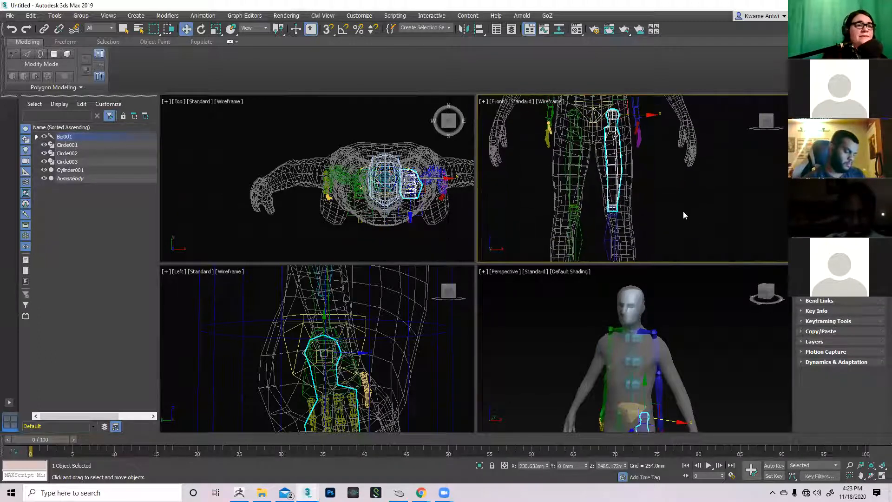
{"action": "key", "text": "e"}
{"action": "middle_click_drag", "start_coordinate": [628, 147], "coordinate": [626, 174]}
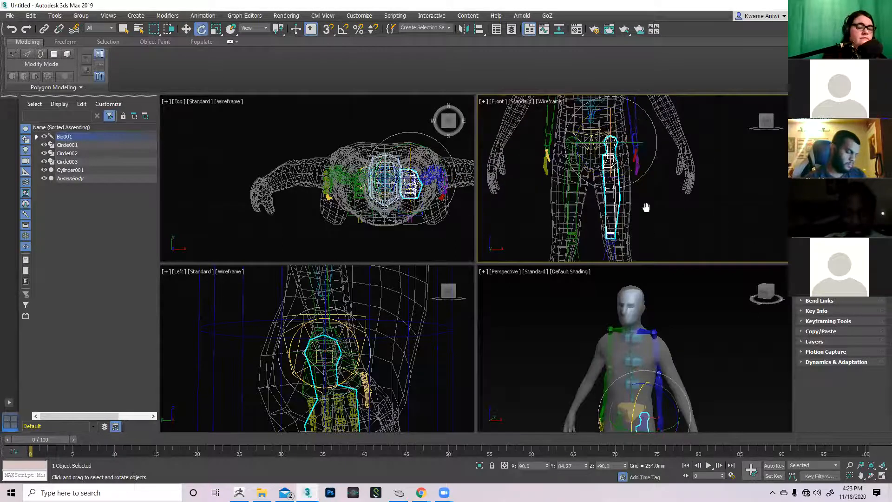
{"action": "middle_click_drag", "start_coordinate": [637, 259], "coordinate": [646, 117]}
{"action": "left_click", "coordinate": [594, 188]}
{"action": "key", "text": "w"}
{"action": "left_click_drag", "start_coordinate": [625, 183], "coordinate": [639, 183]}
{"action": "middle_click_drag", "start_coordinate": [639, 183], "coordinate": [675, 183], "text": "alt"}
{"action": "double_click", "coordinate": [764, 121]}
Step: Try to move the biped's left hand outward into the body's left hand
{"action": "scroll", "coordinate": [636, 126], "scroll_direction": "down", "scroll_amount": 2}
{"action": "middle_click_drag", "start_coordinate": [637, 125], "coordinate": [623, 169]}
{"action": "scroll", "coordinate": [622, 170], "scroll_direction": "up", "scroll_amount": 4}
{"action": "scroll", "coordinate": [620, 175], "scroll_direction": "down", "scroll_amount": 4}
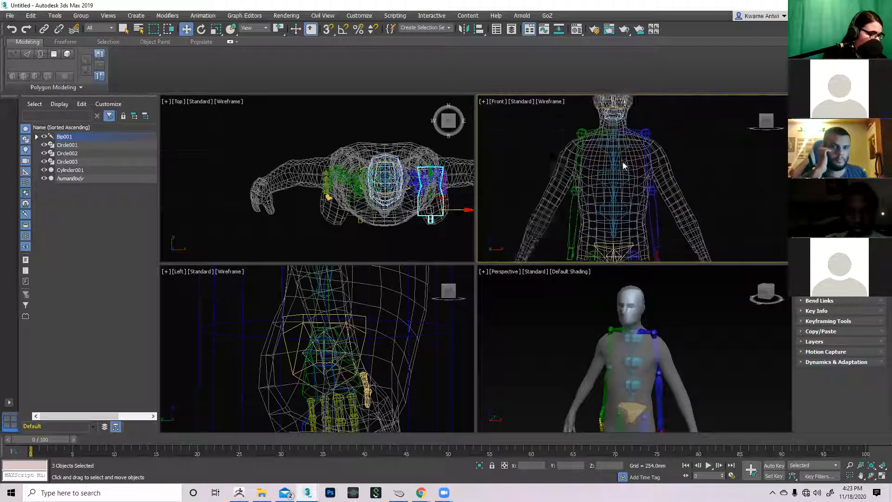
{"action": "mouse_move", "coordinate": [620, 176]}
{"action": "middle_mouse_down"}
{"action": "mouse_move", "coordinate": [622, 107]}
{"action": "mouse_move", "coordinate": [627, 169]}
{"action": "middle_mouse_up"}
{"action": "left_click", "coordinate": [640, 168]}
{"action": "left_click", "coordinate": [646, 177]}
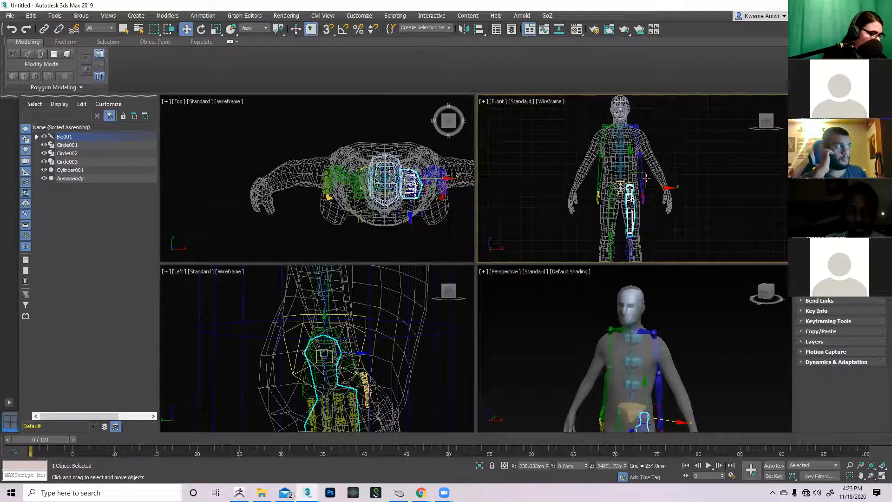
{"action": "left_click", "coordinate": [667, 188]}
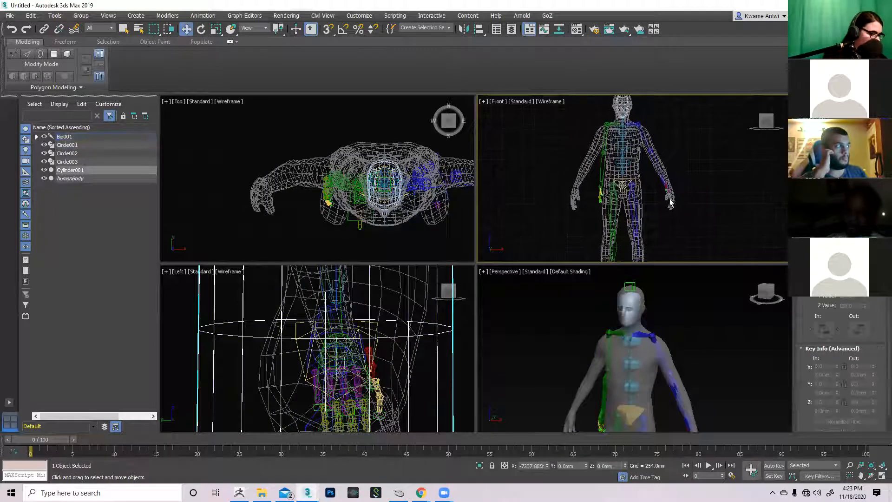
Step: Select the biped's centre-of-mass object inside the pelvis and set its X position to 0
{"action": "middle_click_drag", "start_coordinate": [655, 188], "coordinate": [653, 174]}
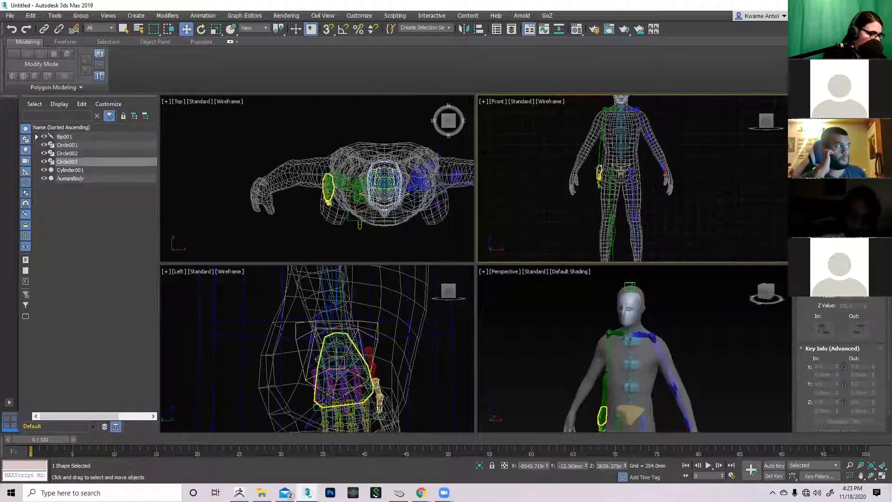
{"action": "left_click", "coordinate": [622, 173]}
{"action": "scroll", "coordinate": [622, 175], "scroll_direction": "up", "scroll_amount": 5}
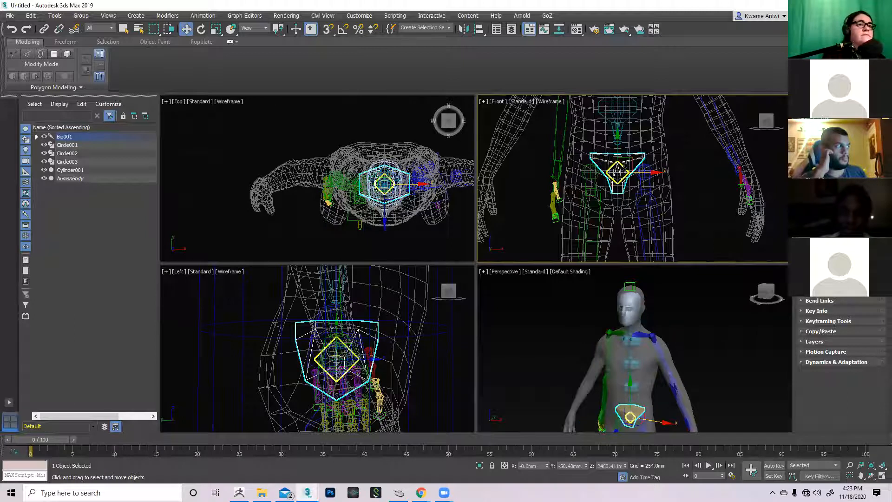
{"action": "left_click", "coordinate": [618, 173]}
{"action": "scroll", "coordinate": [624, 196], "scroll_direction": "down", "scroll_amount": 10}
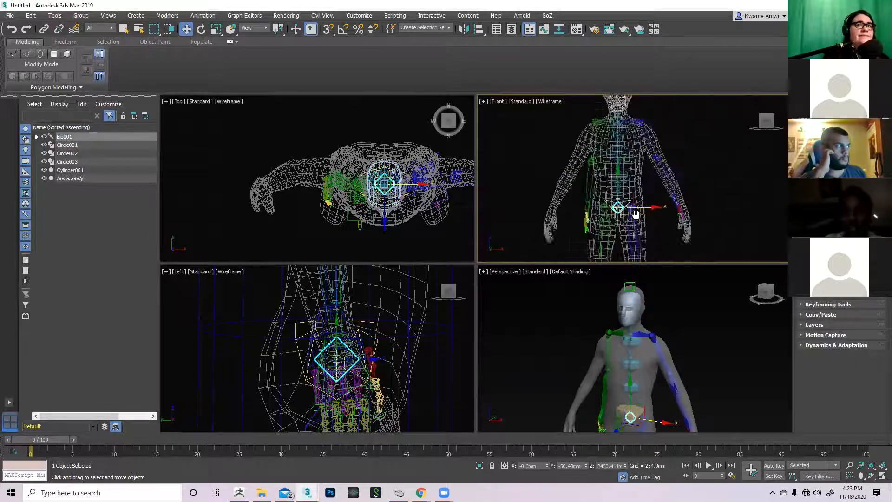
{"action": "scroll", "coordinate": [624, 196], "scroll_direction": "up", "scroll_amount": 7}
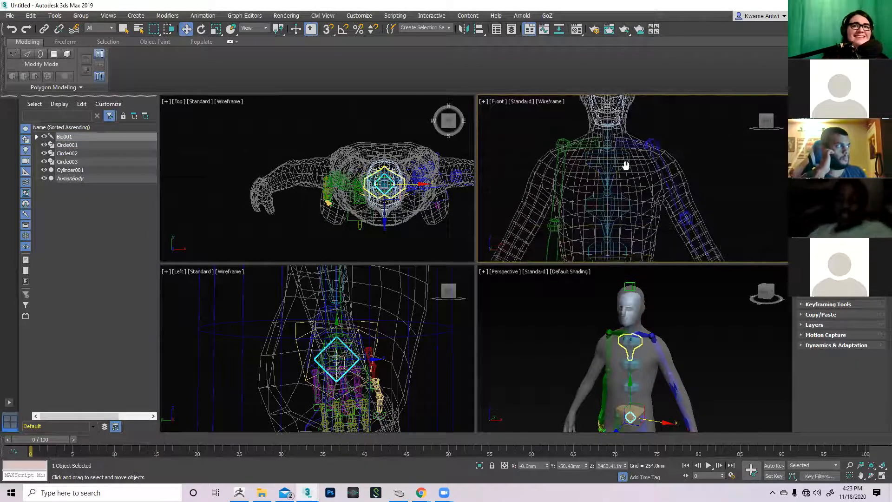
{"action": "scroll", "coordinate": [643, 126], "scroll_direction": "down", "scroll_amount": 6}
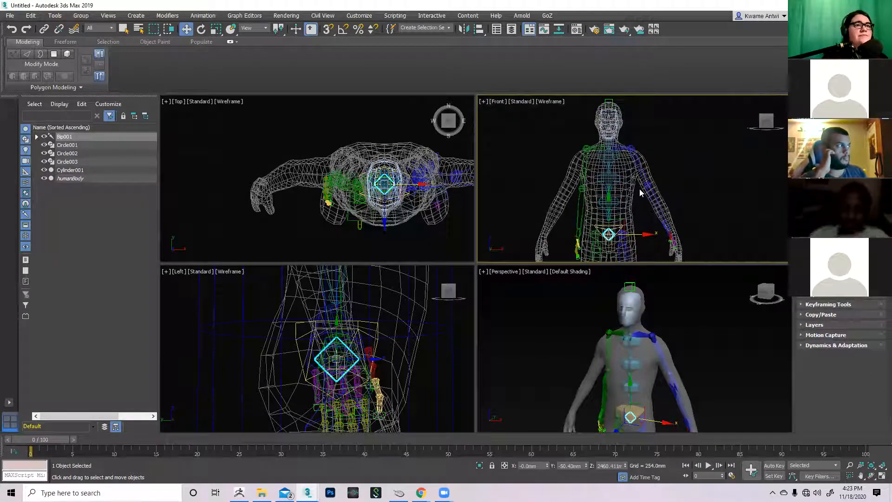
{"action": "middle_click_drag", "start_coordinate": [635, 161], "coordinate": [638, 163]}
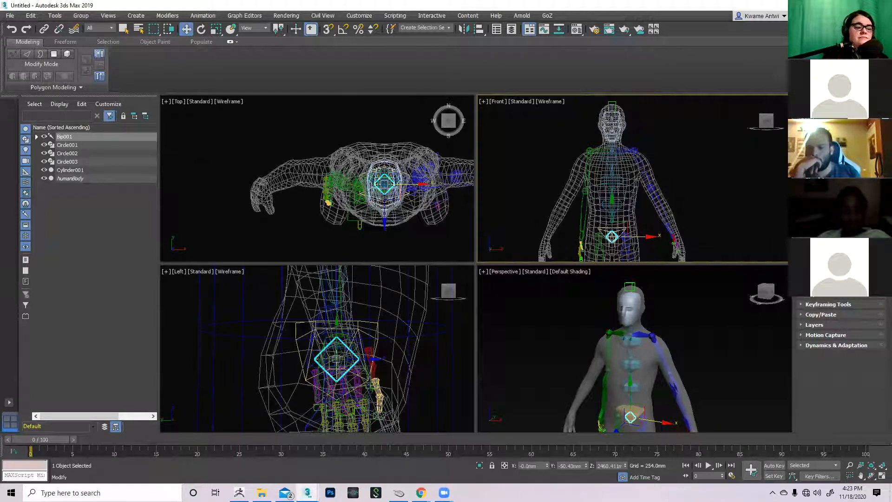
{"action": "middle_click_drag", "start_coordinate": [649, 210], "coordinate": [650, 196]}
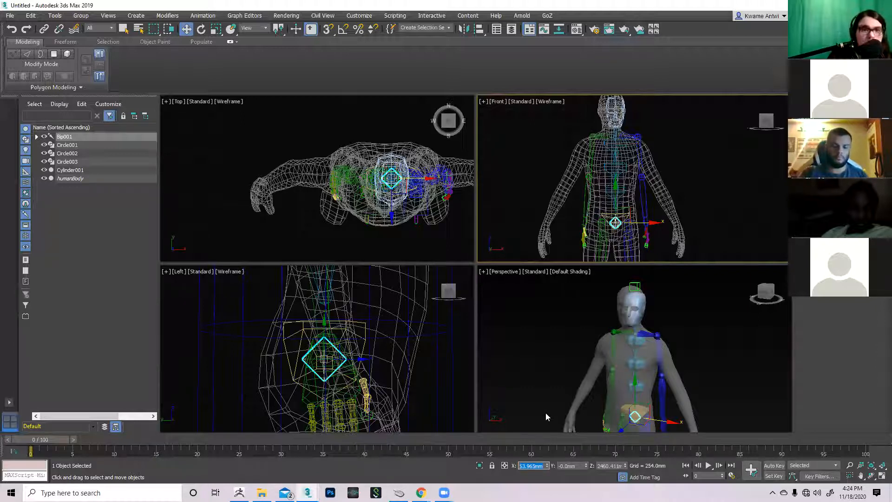
{"action": "type", "text": "0"}
{"action": "key", "text": "Return"}
Step: Move the biped's left hand outward and slightly up so the arm lies inside the body's left arm
{"action": "middle_click_drag", "start_coordinate": [662, 172], "coordinate": [696, 178]}
{"action": "left_click", "coordinate": [675, 240]}
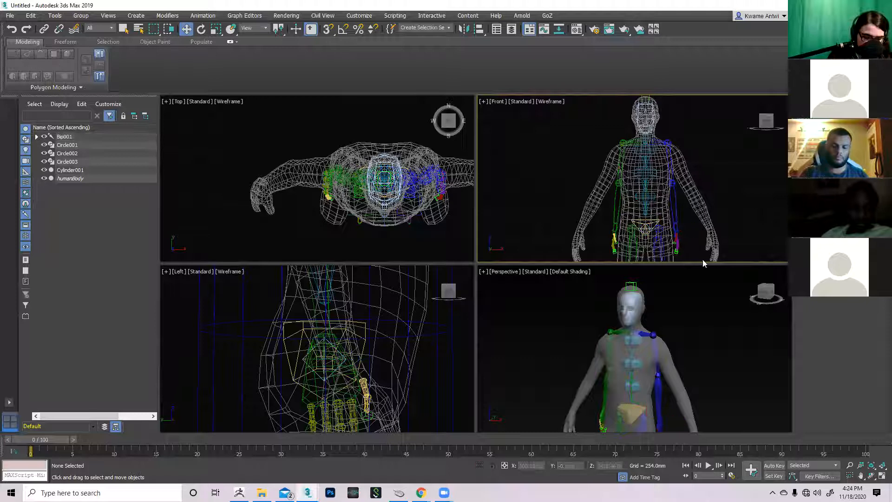
{"action": "middle_click_drag", "start_coordinate": [699, 242], "coordinate": [684, 247]}
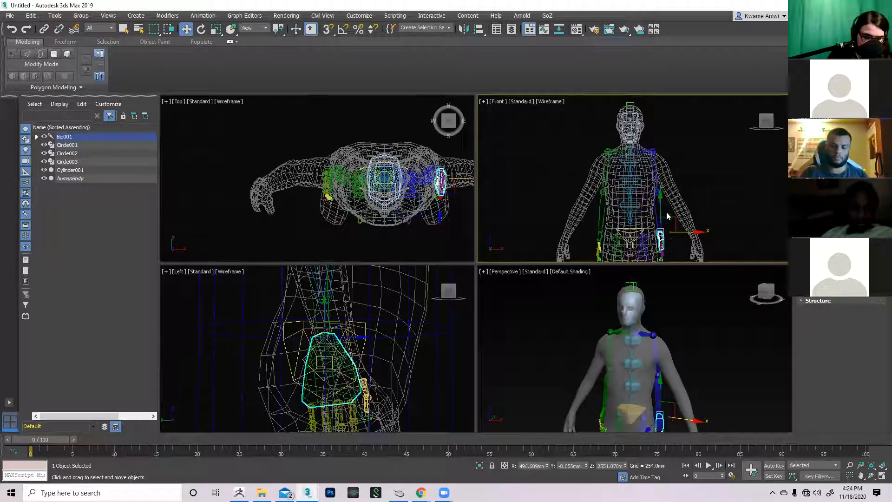
{"action": "left_click_drag", "start_coordinate": [682, 232], "coordinate": [714, 231]}
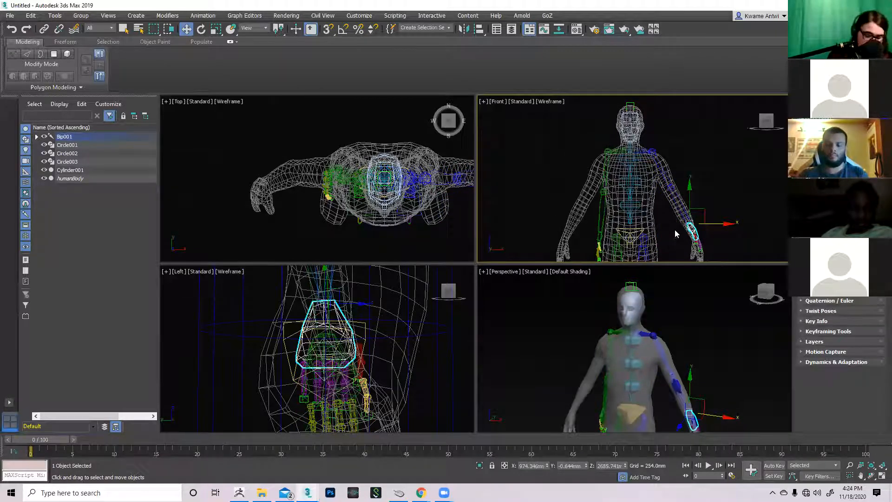
Step: Try moving the biped's left hand back inward, and undo that move
{"action": "middle_click_drag", "start_coordinate": [675, 229], "coordinate": [672, 225]}
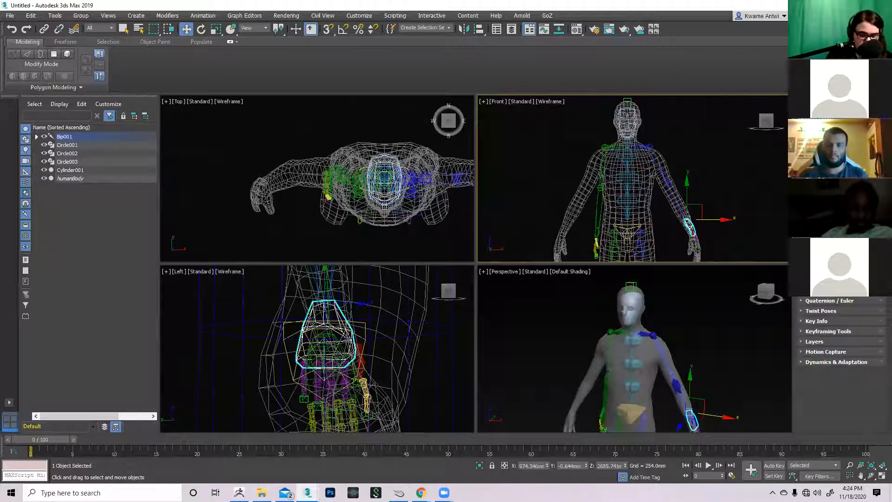
{"action": "left_click_drag", "start_coordinate": [708, 224], "coordinate": [683, 226]}
{"action": "key", "text": "ctrl+z"}
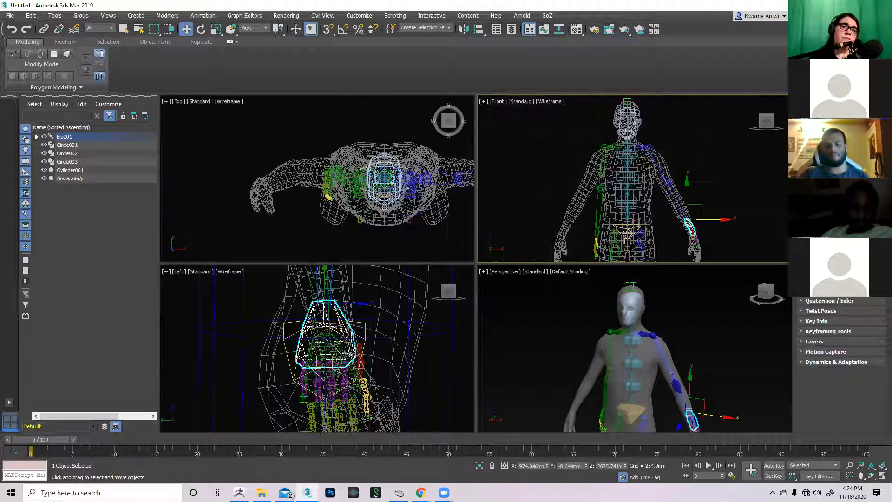
{"action": "middle_click_drag", "start_coordinate": [731, 188], "coordinate": [733, 197]}
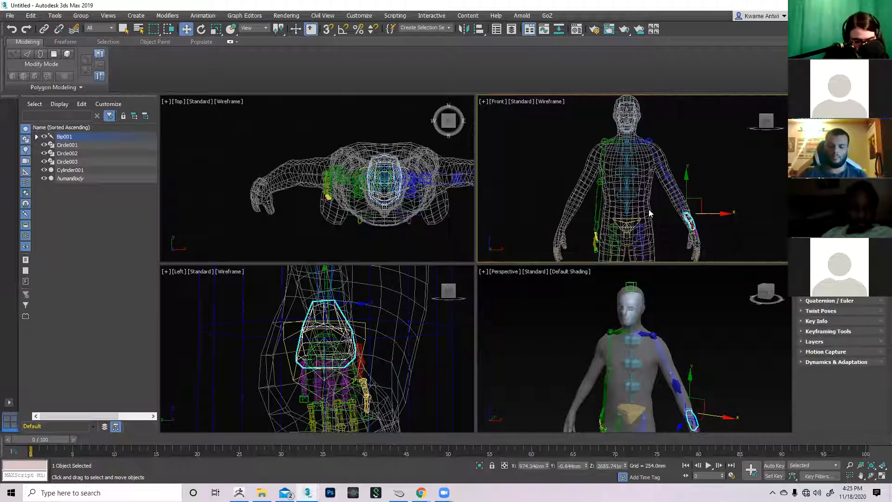
Step: Try pulling the biped's left hand up and away from the body, and move it back down into the body's left arm
{"action": "scroll", "coordinate": [651, 229], "scroll_direction": "up", "scroll_amount": 5}
{"action": "scroll", "coordinate": [644, 229], "scroll_direction": "down", "scroll_amount": 5}
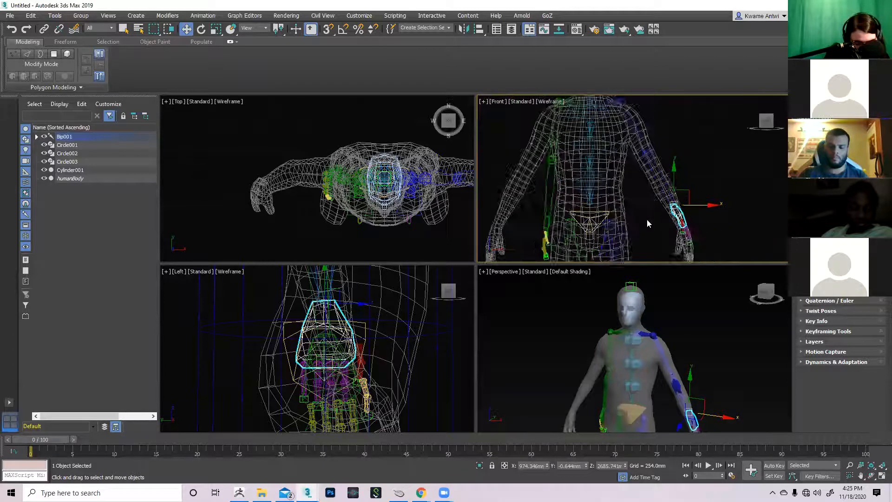
{"action": "scroll", "coordinate": [654, 216], "scroll_direction": "up", "scroll_amount": 4}
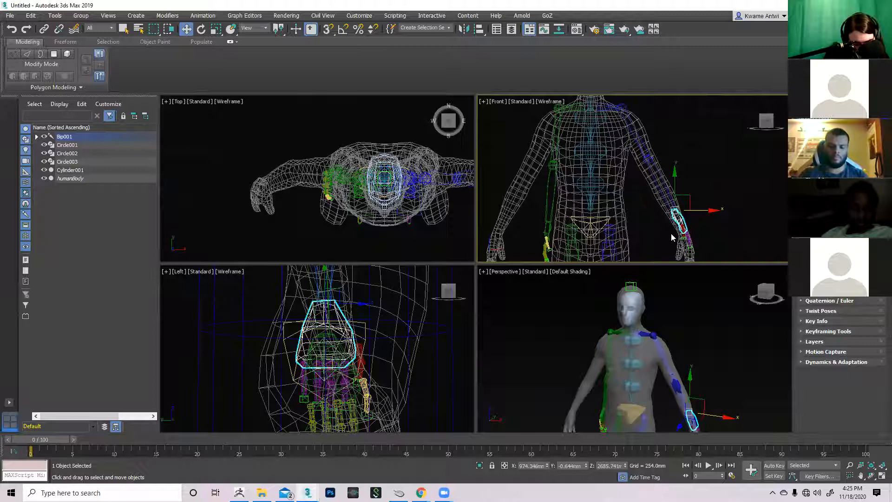
{"action": "middle_click_drag", "start_coordinate": [658, 230], "coordinate": [674, 219]}
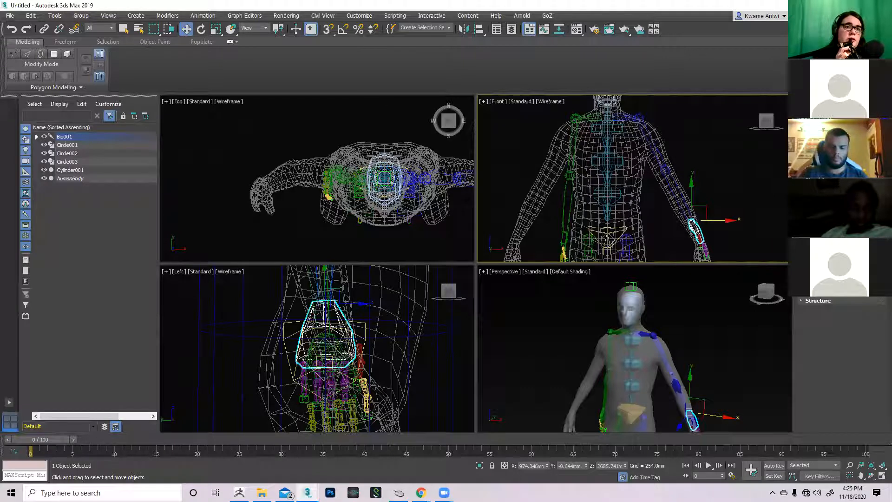
{"action": "scroll", "coordinate": [728, 238], "scroll_direction": "down", "scroll_amount": 5}
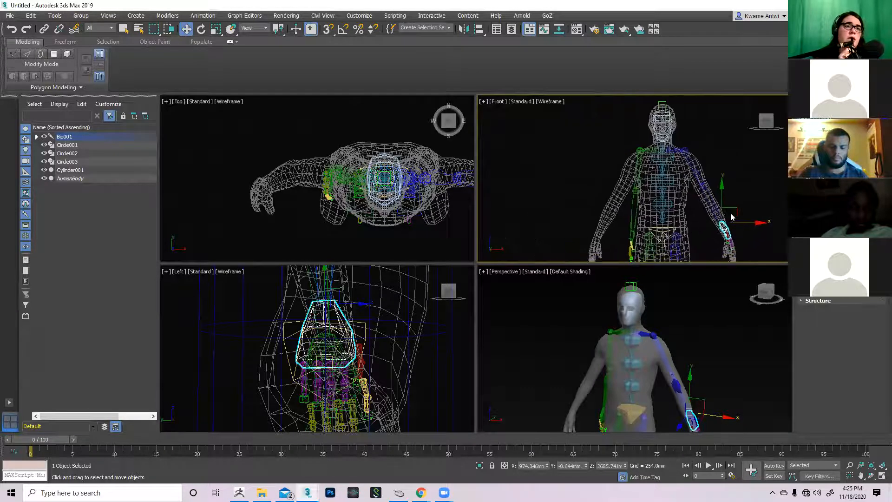
{"action": "left_click_drag", "start_coordinate": [736, 210], "coordinate": [773, 164]}
{"action": "middle_click_drag", "start_coordinate": [744, 236], "coordinate": [702, 239]}
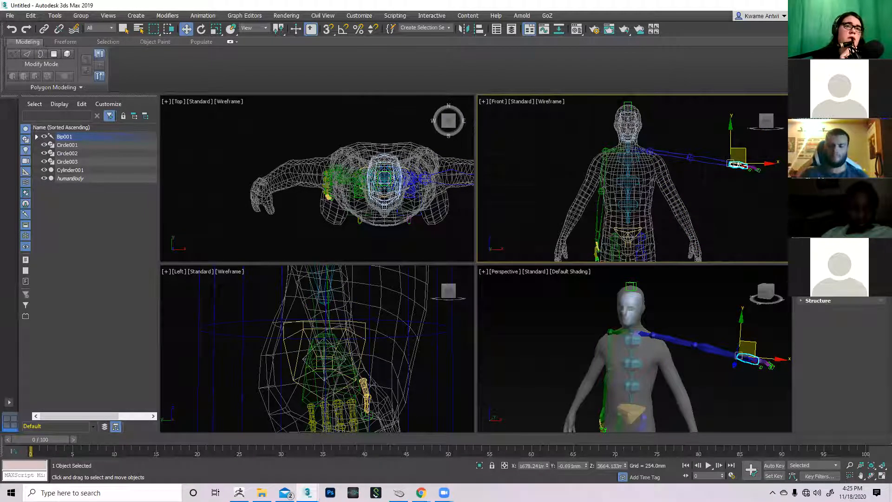
{"action": "left_click_drag", "start_coordinate": [748, 150], "coordinate": [734, 164]}
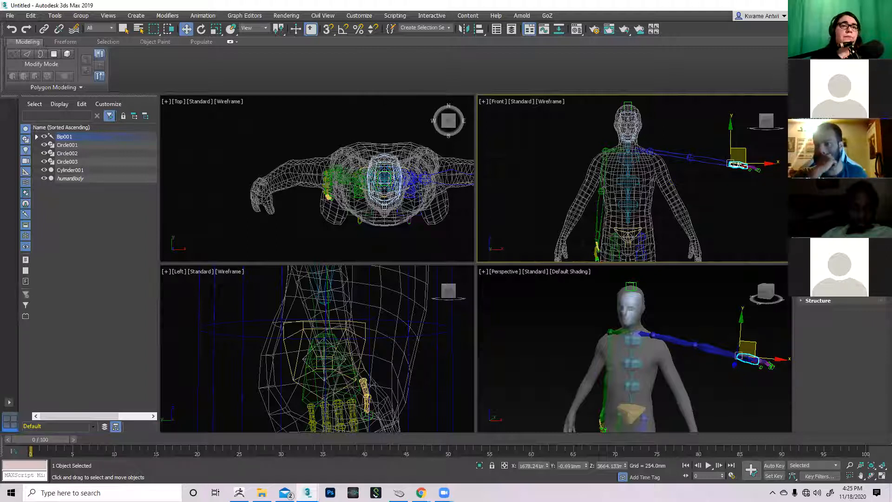
{"action": "left_click_drag", "start_coordinate": [743, 153], "coordinate": [706, 216]}
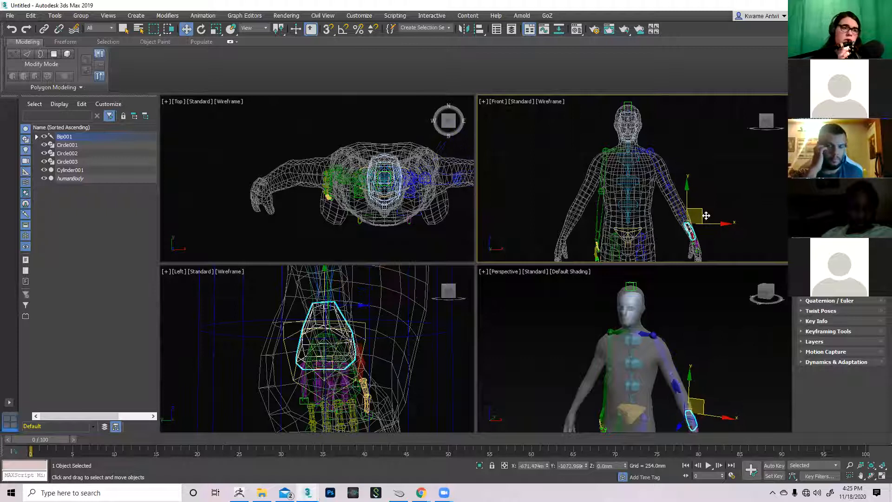
Step: Select the biped's left hand together with its fingers and move it up and outward so the arm extends away from the body
{"action": "scroll", "coordinate": [707, 206], "scroll_direction": "up", "scroll_amount": 2}
{"action": "middle_click_drag", "start_coordinate": [698, 194], "coordinate": [717, 208], "text": "alt"}
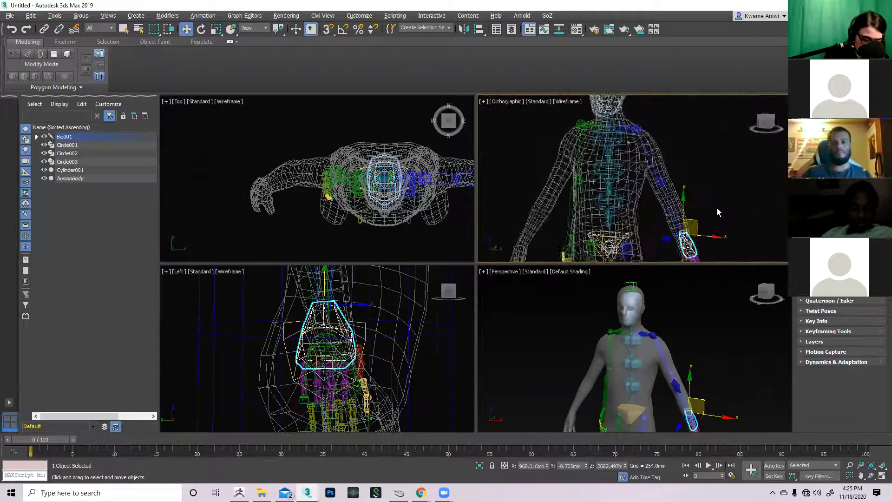
{"action": "double_click", "coordinate": [765, 122]}
{"action": "middle_click_drag", "start_coordinate": [651, 198], "coordinate": [670, 162]}
{"action": "middle_click_drag", "start_coordinate": [713, 406], "coordinate": [678, 347]}
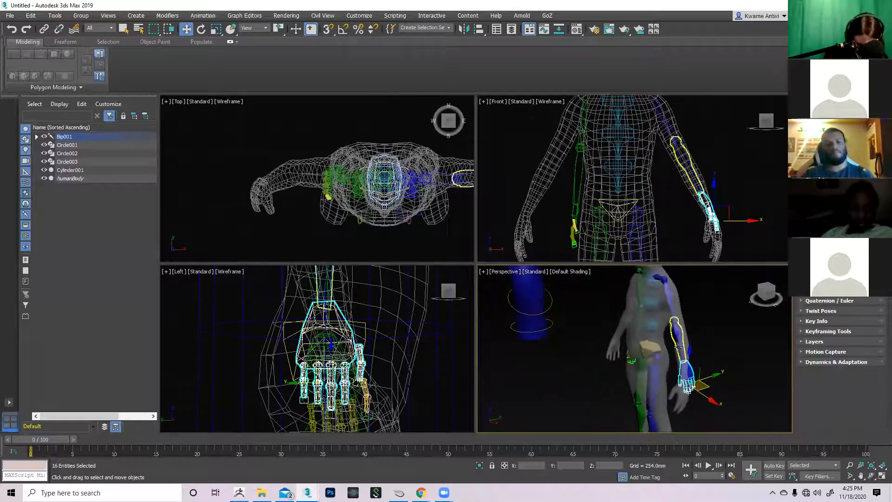
{"action": "scroll", "coordinate": [678, 347], "scroll_direction": "up", "scroll_amount": 4}
{"action": "middle_click_drag", "start_coordinate": [750, 313], "coordinate": [748, 336]}
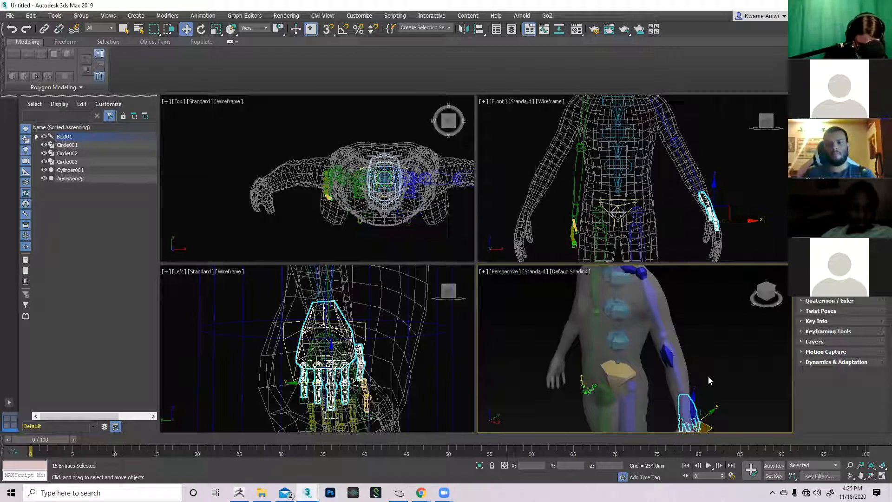
{"action": "middle_click_drag", "start_coordinate": [708, 376], "coordinate": [688, 371]}
{"action": "scroll", "coordinate": [634, 339], "scroll_direction": "down", "scroll_amount": 3}
{"action": "middle_click_drag", "start_coordinate": [606, 335], "coordinate": [649, 315]}
{"action": "middle_click_drag", "start_coordinate": [600, 194], "coordinate": [615, 198]}
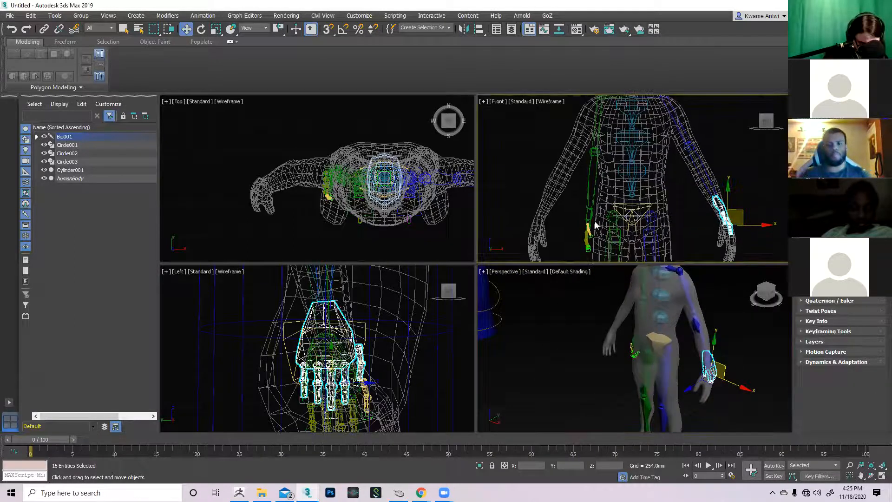
{"action": "middle_click_drag", "start_coordinate": [664, 238], "coordinate": [657, 220]}
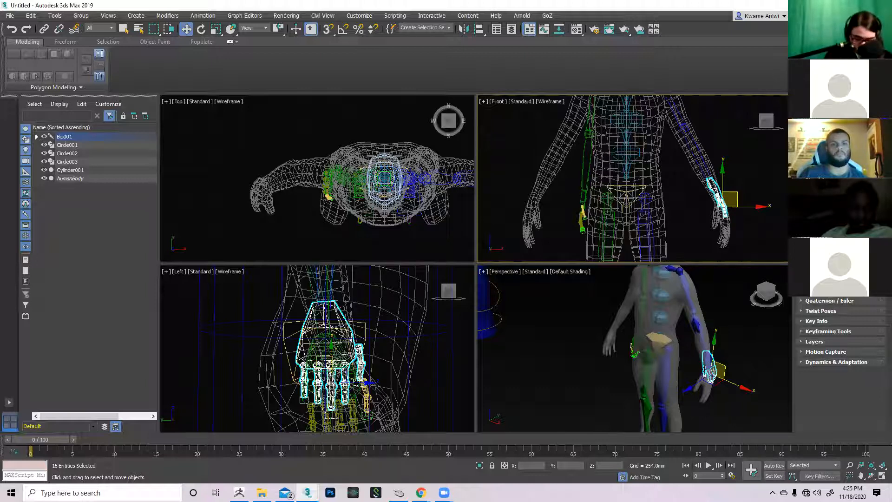
{"action": "left_click_drag", "start_coordinate": [710, 370], "coordinate": [786, 320]}
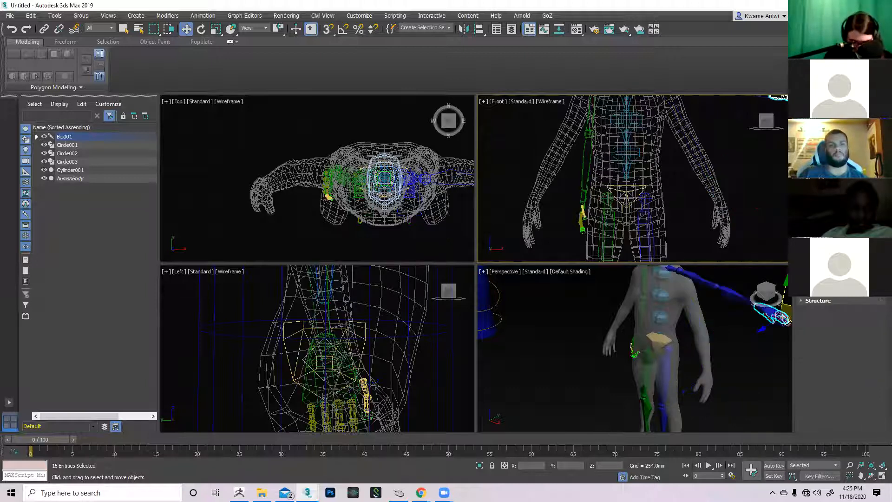
Step: Try lowering the biped's left hand and fingers back into the body's left arm
{"action": "middle_click_drag", "start_coordinate": [639, 341], "coordinate": [672, 399], "text": "alt"}
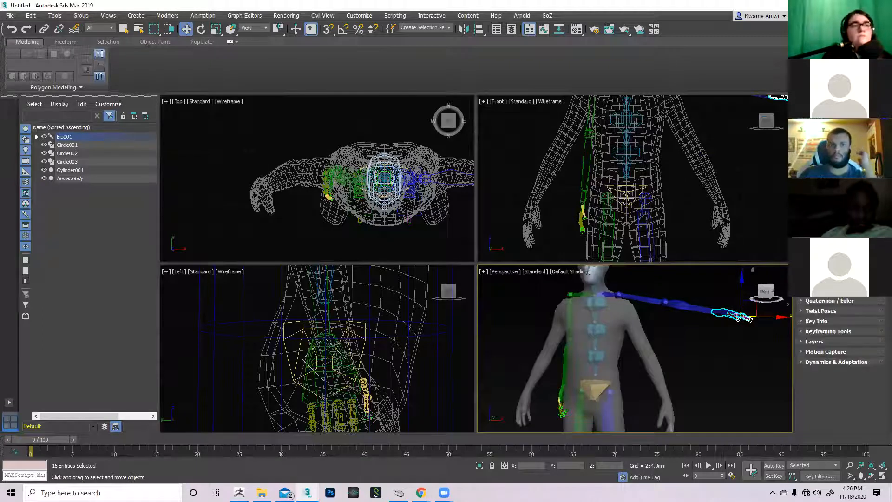
{"action": "middle_click_drag", "start_coordinate": [735, 324], "coordinate": [710, 329]}
{"action": "left_click_drag", "start_coordinate": [734, 309], "coordinate": [676, 379]}
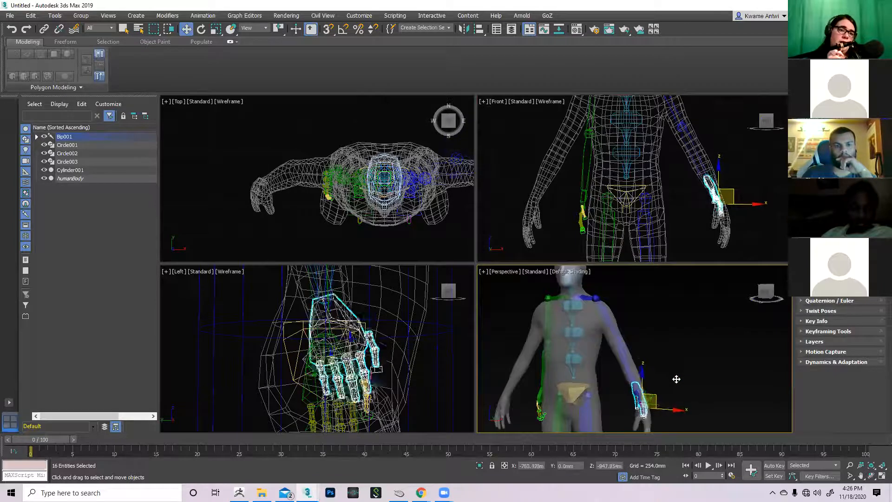
{"action": "scroll", "coordinate": [671, 335], "scroll_direction": "up", "scroll_amount": 4}
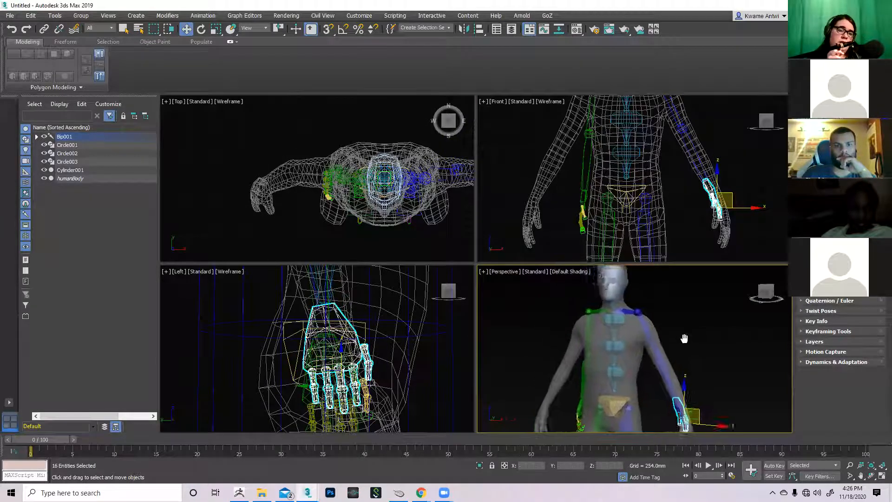
{"action": "scroll", "coordinate": [630, 325], "scroll_direction": "up", "scroll_amount": 3}
Step: Select the biped's top spine link and scale it wider and deeper to fill the upper chest
{"action": "left_click", "coordinate": [623, 326]}
{"action": "scroll", "coordinate": [628, 330], "scroll_direction": "down", "scroll_amount": 3}
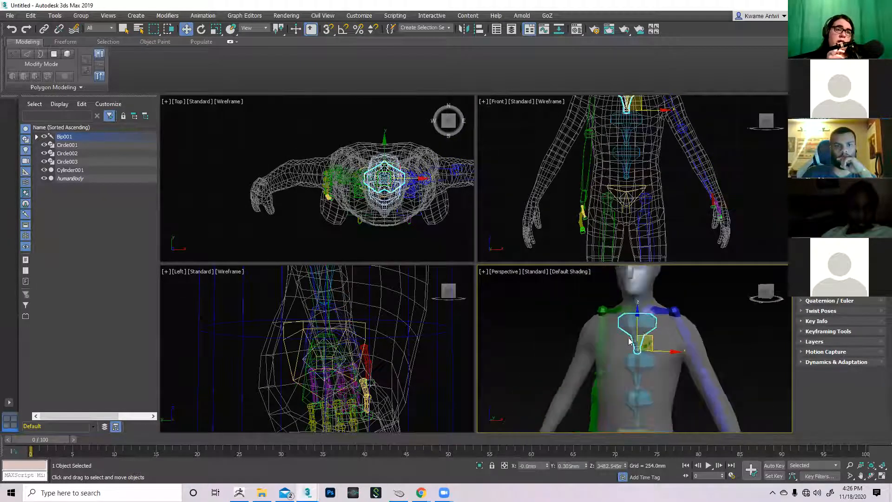
{"action": "middle_click_drag", "start_coordinate": [629, 341], "coordinate": [634, 333]}
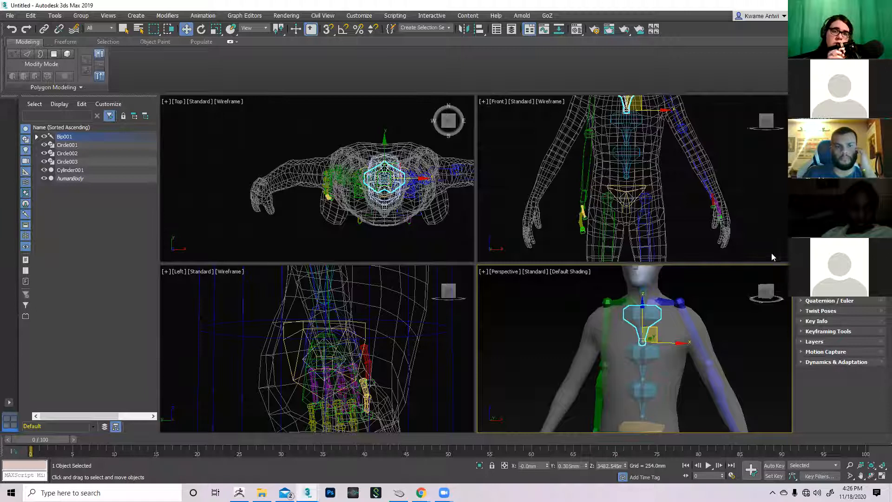
{"action": "middle_click_drag", "start_coordinate": [671, 341], "coordinate": [692, 338]}
{"action": "scroll", "coordinate": [632, 346], "scroll_direction": "down", "scroll_amount": 3}
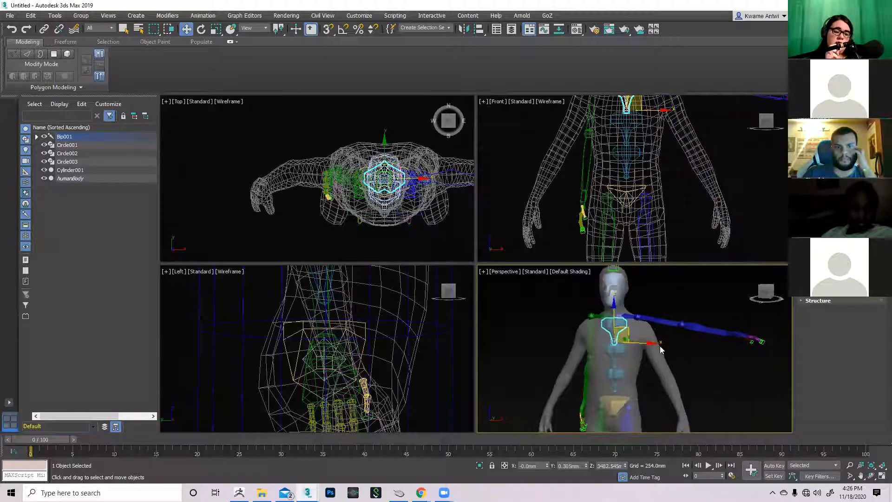
{"action": "scroll", "coordinate": [629, 322], "scroll_direction": "up", "scroll_amount": 3}
{"action": "middle_click_drag", "start_coordinate": [623, 329], "coordinate": [650, 334]}
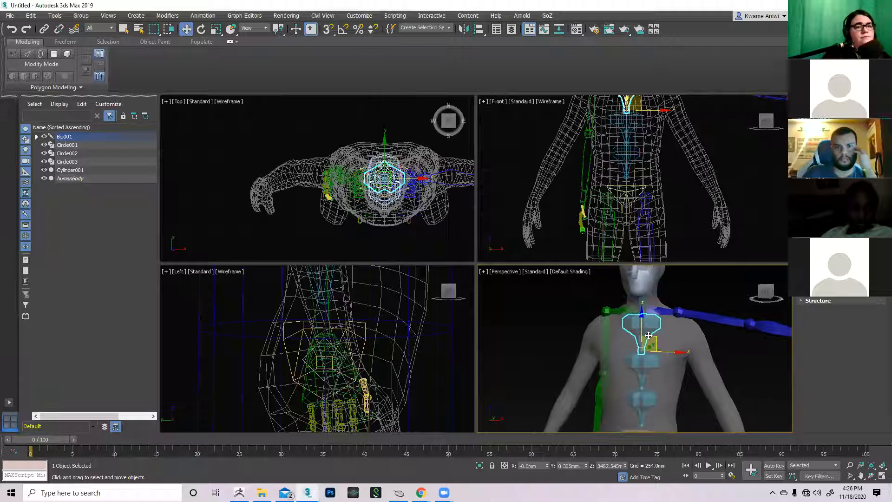
{"action": "key", "text": "r"}
{"action": "left_click_drag", "start_coordinate": [685, 336], "coordinate": [678, 342]}
{"action": "middle_click_drag", "start_coordinate": [677, 342], "coordinate": [665, 357], "text": "alt"}
{"action": "left_click_drag", "start_coordinate": [665, 358], "coordinate": [673, 372]}
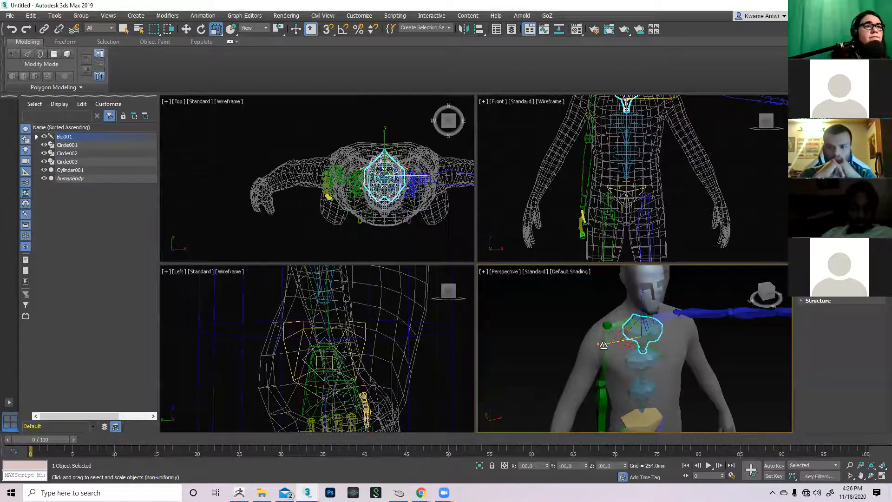
{"action": "left_click_drag", "start_coordinate": [599, 346], "coordinate": [602, 346]}
{"action": "left_click_drag", "start_coordinate": [642, 309], "coordinate": [634, 277]}
{"action": "middle_click_drag", "start_coordinate": [674, 375], "coordinate": [653, 372], "text": "alt"}
Step: Scale the spine link directly below the top one wider and deeper to fit the torso
{"action": "left_click", "coordinate": [665, 350]}
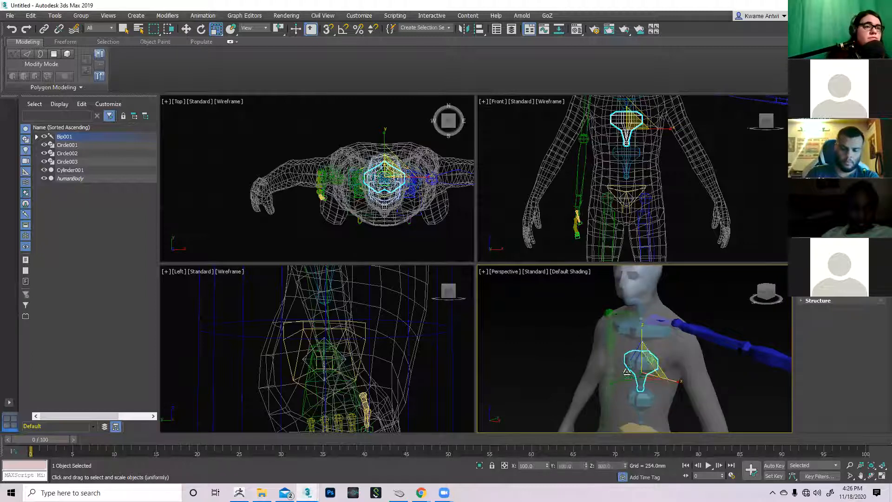
{"action": "middle_click_drag", "start_coordinate": [605, 367], "coordinate": [641, 363]}
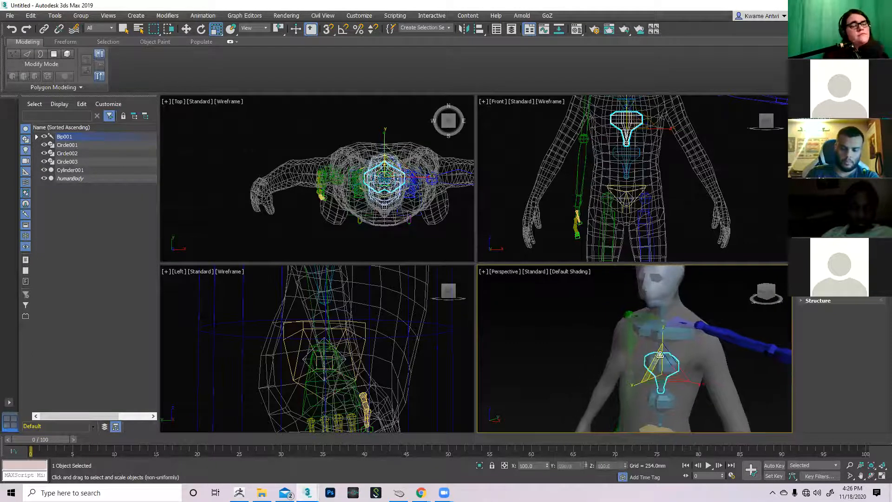
{"action": "left_click_drag", "start_coordinate": [661, 337], "coordinate": [660, 334]}
{"action": "middle_click_drag", "start_coordinate": [660, 334], "coordinate": [625, 372], "text": "alt"}
{"action": "left_click_drag", "start_coordinate": [623, 382], "coordinate": [607, 389]}
{"action": "middle_click_drag", "start_coordinate": [607, 390], "coordinate": [662, 368], "text": "alt"}
Step: Scale the spine link above the pelvis wider and deeper to fit the body's waist
{"action": "left_click", "coordinate": [662, 368]}
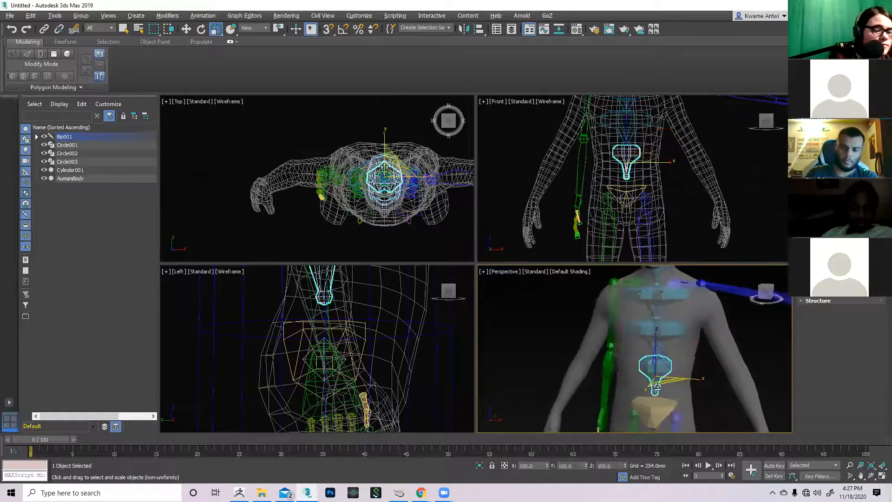
{"action": "left_click_drag", "start_coordinate": [653, 323], "coordinate": [647, 311]}
{"action": "middle_click_drag", "start_coordinate": [666, 365], "coordinate": [617, 380], "text": "alt"}
{"action": "left_click_drag", "start_coordinate": [617, 381], "coordinate": [604, 386]}
Step: Lengthen the biped's left clavicle toward the shoulder and rotate it down about 19 degrees
{"action": "middle_click_drag", "start_coordinate": [604, 387], "coordinate": [673, 345], "text": "alt"}
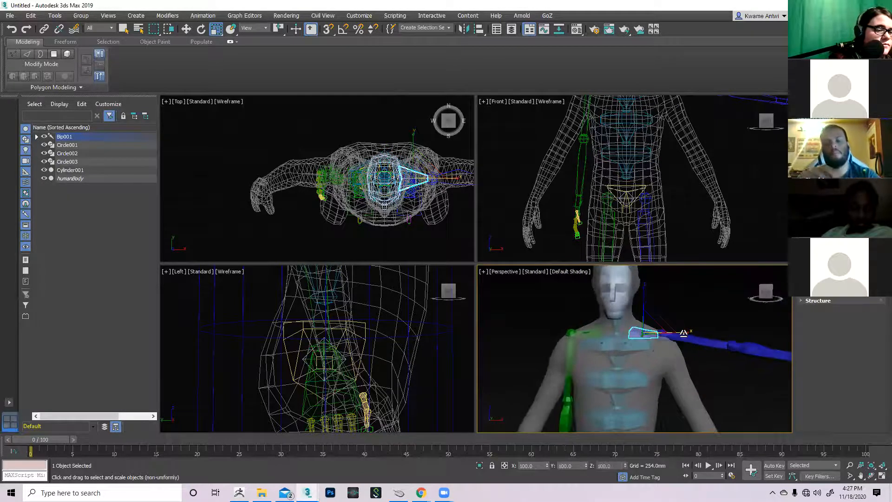
{"action": "left_click", "coordinate": [699, 336]}
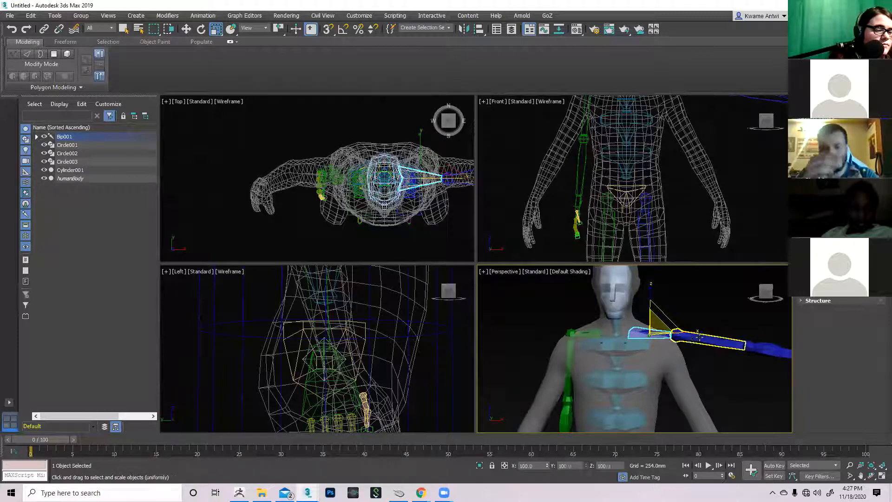
{"action": "key", "text": "e"}
{"action": "middle_click_drag", "start_coordinate": [694, 355], "coordinate": [629, 310]}
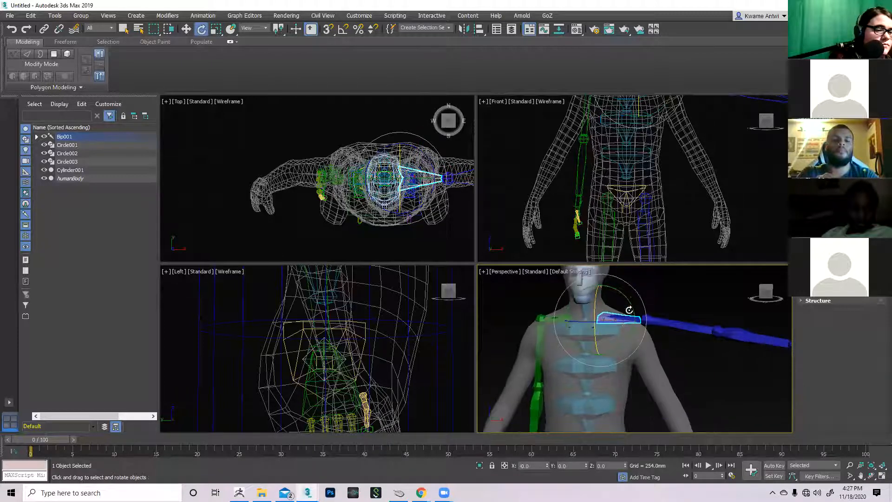
{"action": "left_click_drag", "start_coordinate": [629, 300], "coordinate": [639, 315]}
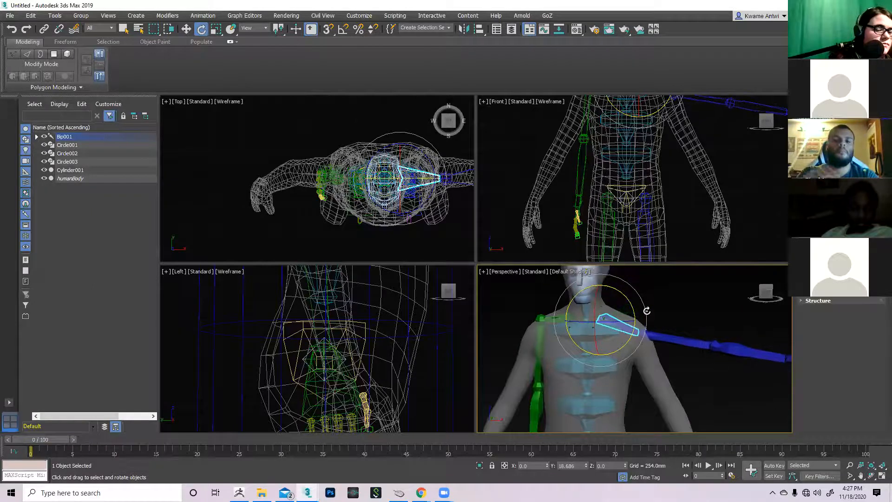
Step: Rotate the left upper arm down about 68 degrees into the body's arm and fine-tune its angle
{"action": "middle_click_drag", "start_coordinate": [730, 330], "coordinate": [719, 321]}
{"action": "left_click", "coordinate": [663, 338]}
{"action": "left_click_drag", "start_coordinate": [661, 314], "coordinate": [646, 375]}
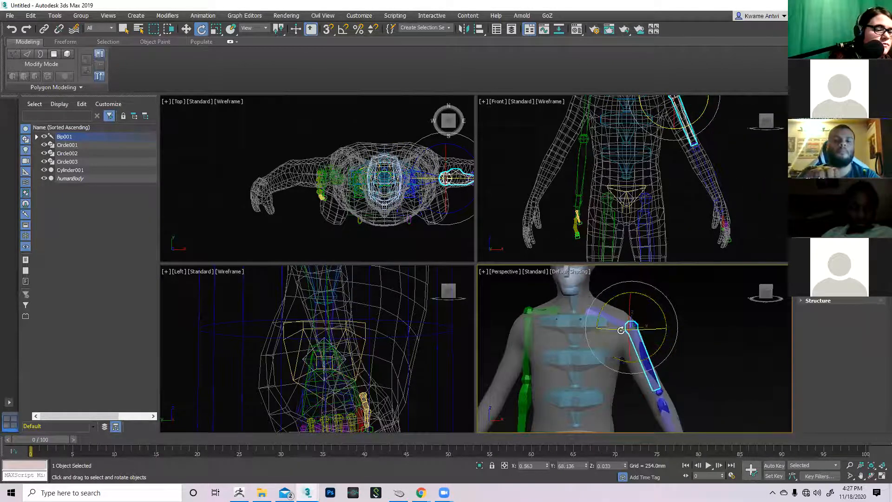
{"action": "left_click", "coordinate": [593, 311]}
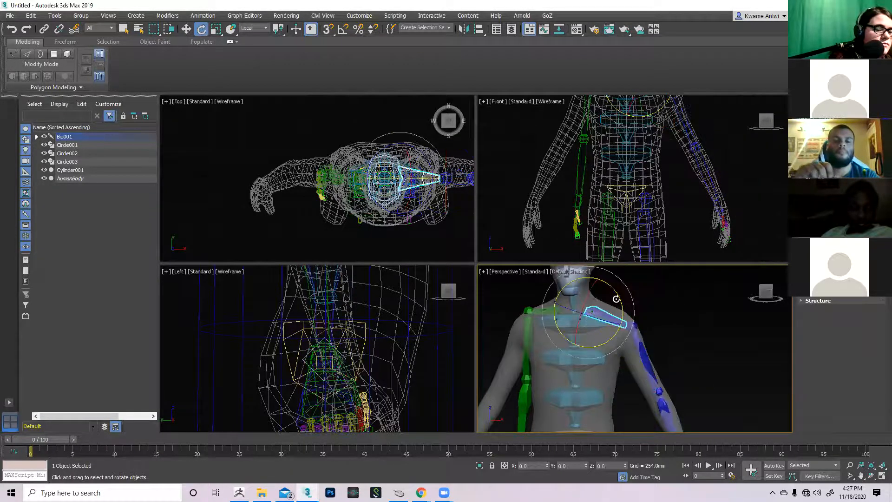
{"action": "middle_click_drag", "start_coordinate": [678, 390], "coordinate": [649, 353]}
{"action": "left_click", "coordinate": [644, 342]}
{"action": "left_click_drag", "start_coordinate": [654, 314], "coordinate": [658, 316]}
Step: Rotate the left forearm from the side so it follows the bend of the body's forearm
{"action": "scroll", "coordinate": [752, 375], "scroll_direction": "down", "scroll_amount": 3}
{"action": "middle_click_drag", "start_coordinate": [748, 347], "coordinate": [681, 343], "text": "alt"}
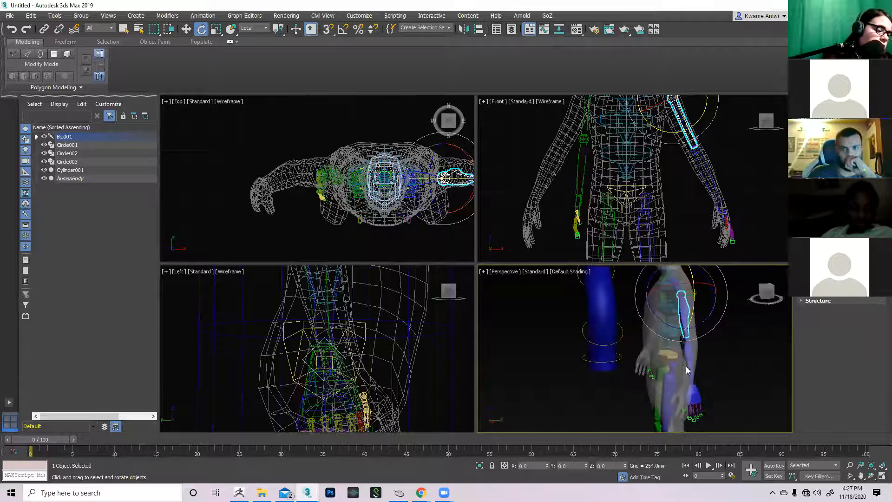
{"action": "left_click", "coordinate": [686, 366]}
{"action": "left_click_drag", "start_coordinate": [673, 369], "coordinate": [664, 367]}
Step: Move the biped's left hand slightly to line it up with the body's left wrist
{"action": "middle_click_drag", "start_coordinate": [691, 397], "coordinate": [657, 368], "text": "alt"}
{"action": "scroll", "coordinate": [677, 366], "scroll_direction": "up", "scroll_amount": 2}
{"action": "key", "text": "w"}
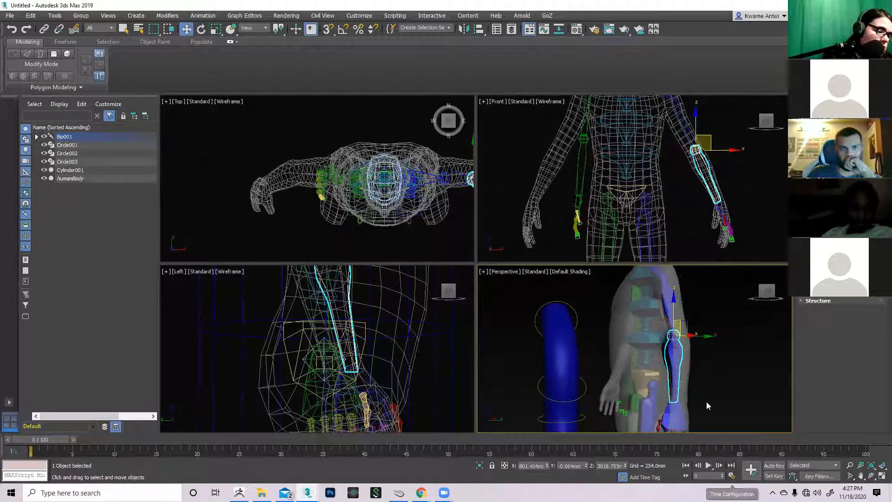
{"action": "left_click", "coordinate": [674, 405]}
{"action": "left_click_drag", "start_coordinate": [697, 392], "coordinate": [702, 389]}
{"action": "middle_click_drag", "start_coordinate": [695, 398], "coordinate": [705, 389]}
Step: Rotate the biped's left hand around several axes to match the orientation of the body's hand
{"action": "key", "text": "e"}
{"action": "left_click_drag", "start_coordinate": [669, 408], "coordinate": [662, 405]}
{"action": "middle_click_drag", "start_coordinate": [663, 405], "coordinate": [716, 372], "text": "alt"}
{"action": "left_click_drag", "start_coordinate": [720, 362], "coordinate": [719, 366]}
{"action": "mouse_move", "coordinate": [718, 366]}
{"action": "middle_mouse_down", "text": "alt"}
{"action": "mouse_move", "coordinate": [752, 358]}
{"action": "mouse_move", "coordinate": [711, 356]}
{"action": "middle_mouse_up", "text": "alt"}
{"action": "left_click_drag", "start_coordinate": [711, 356], "coordinate": [701, 358]}
Step: Select the base bone of the left thumb and check its placement against the body's hand
{"action": "middle_click_drag", "start_coordinate": [700, 359], "coordinate": [684, 380], "text": "alt"}
{"action": "left_click", "coordinate": [685, 379]}
{"action": "key", "text": "w"}
{"action": "middle_click_drag", "start_coordinate": [744, 409], "coordinate": [658, 329], "text": "alt"}
{"action": "middle_click_drag", "start_coordinate": [696, 378], "coordinate": [726, 375], "text": "alt"}
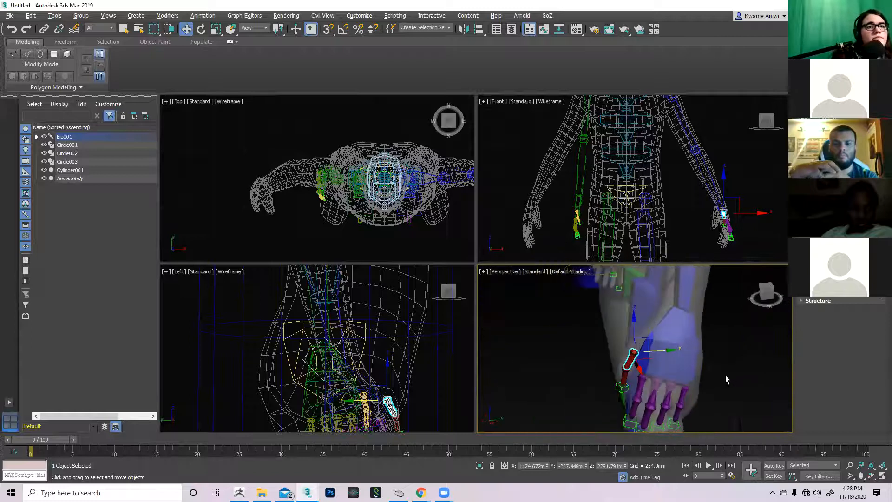
Step: Reselect the biped's left hand and nudge its position to sit better inside the body's hand
{"action": "left_click", "coordinate": [663, 353]}
{"action": "left_click", "coordinate": [651, 353]}
{"action": "left_click_drag", "start_coordinate": [702, 313], "coordinate": [706, 312]}
{"action": "middle_click_drag", "start_coordinate": [706, 311], "coordinate": [697, 367], "text": "alt"}
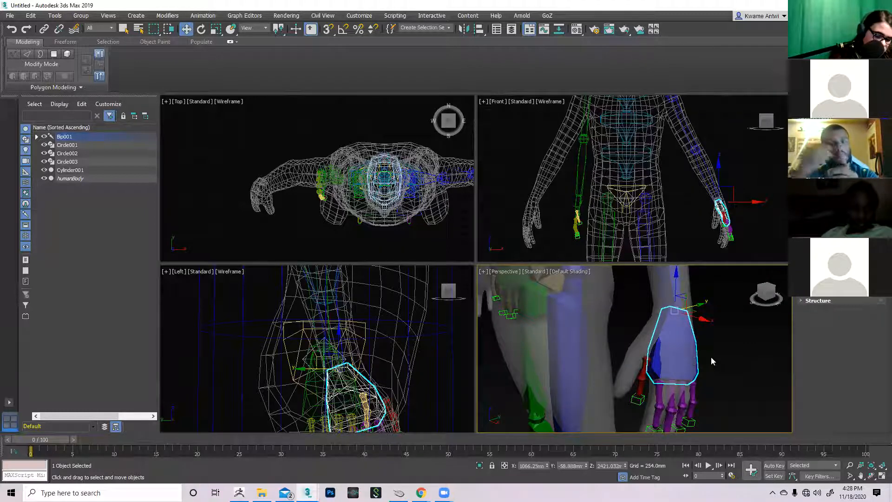
{"action": "middle_click_drag", "start_coordinate": [639, 366], "coordinate": [651, 369], "text": "alt"}
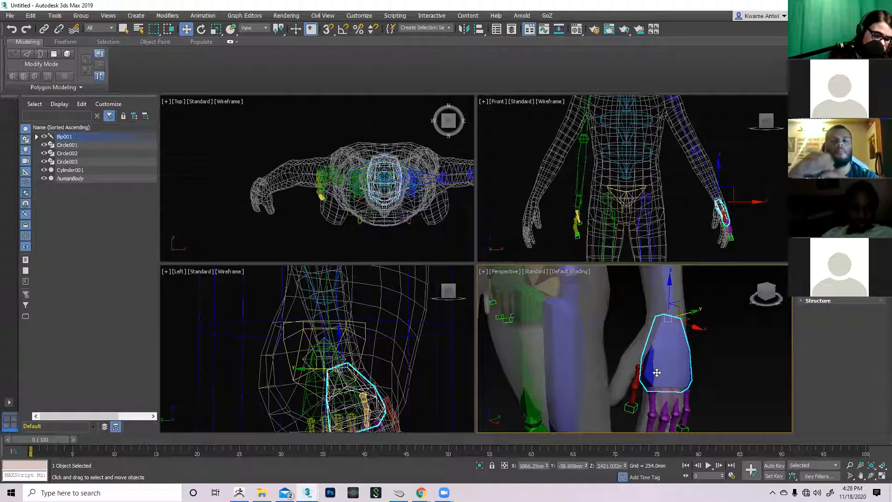
Step: Select the base bone of the left thumb and move it into line with the body's thumb
{"action": "mouse_move", "coordinate": [693, 392]}
{"action": "middle_mouse_down", "text": "alt"}
{"action": "mouse_move", "coordinate": [677, 369]}
{"action": "mouse_move", "coordinate": [662, 388]}
{"action": "mouse_move", "coordinate": [705, 403]}
{"action": "middle_mouse_up", "text": "alt"}
{"action": "left_click", "coordinate": [669, 378]}
{"action": "scroll", "coordinate": [668, 378], "scroll_direction": "up", "scroll_amount": 4}
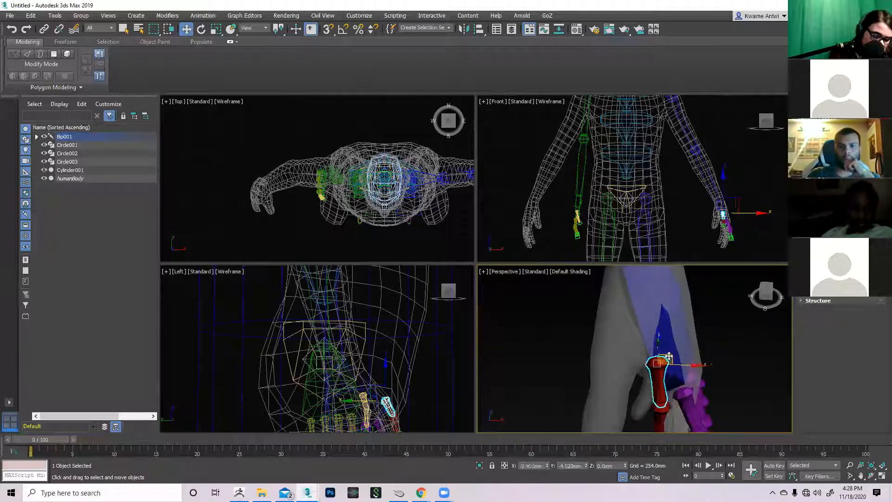
{"action": "left_click_drag", "start_coordinate": [627, 341], "coordinate": [625, 342]}
{"action": "middle_click_drag", "start_coordinate": [625, 343], "coordinate": [667, 368], "text": "alt"}
{"action": "left_click_drag", "start_coordinate": [671, 343], "coordinate": [631, 331]}
Step: Rotate the left thumb's base bone around several axes to match the direction of the body's thumb
{"action": "key", "text": "e"}
{"action": "middle_click_drag", "start_coordinate": [631, 332], "coordinate": [715, 345], "text": "alt"}
{"action": "left_click_drag", "start_coordinate": [619, 363], "coordinate": [609, 378]}
{"action": "middle_click_drag", "start_coordinate": [650, 367], "coordinate": [612, 339], "text": "alt"}
{"action": "left_click_drag", "start_coordinate": [612, 343], "coordinate": [614, 360]}
{"action": "middle_click_drag", "start_coordinate": [616, 363], "coordinate": [622, 346]}
{"action": "scroll", "coordinate": [623, 347], "scroll_direction": "down", "scroll_amount": 3}
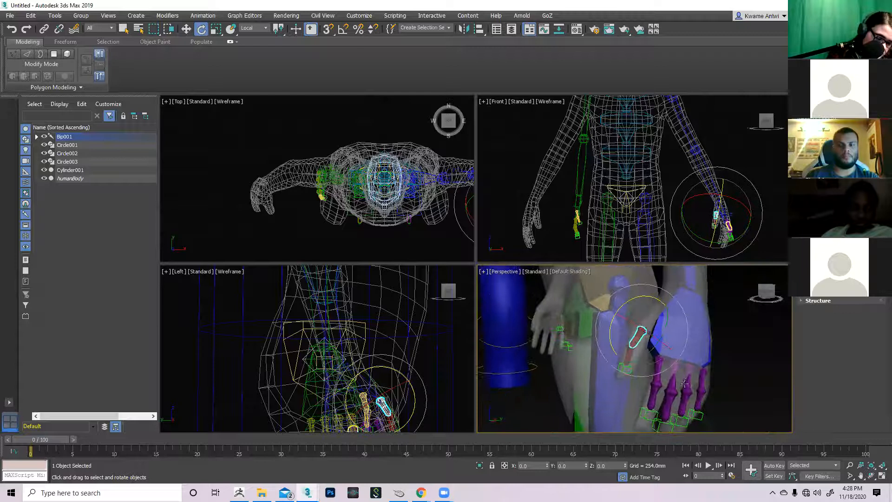
Step: Scale the left thumb's base bone to fit inside the body's thumb, and clear the selection
{"action": "key", "text": "r"}
{"action": "left_click_drag", "start_coordinate": [633, 324], "coordinate": [635, 308]}
{"action": "middle_click_drag", "start_coordinate": [639, 321], "coordinate": [711, 367], "text": "alt"}
{"action": "scroll", "coordinate": [694, 346], "scroll_direction": "down", "scroll_amount": 3}
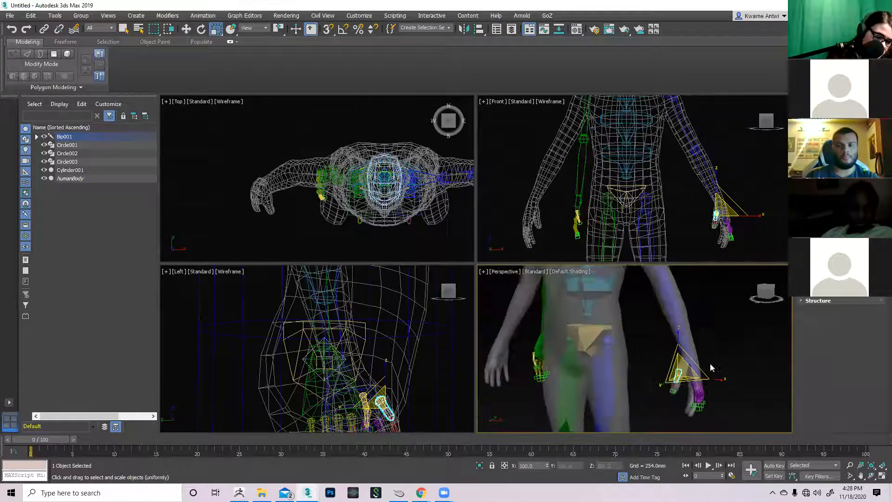
{"action": "middle_click_drag", "start_coordinate": [717, 336], "coordinate": [718, 353]}
{"action": "left_click", "coordinate": [719, 353]}
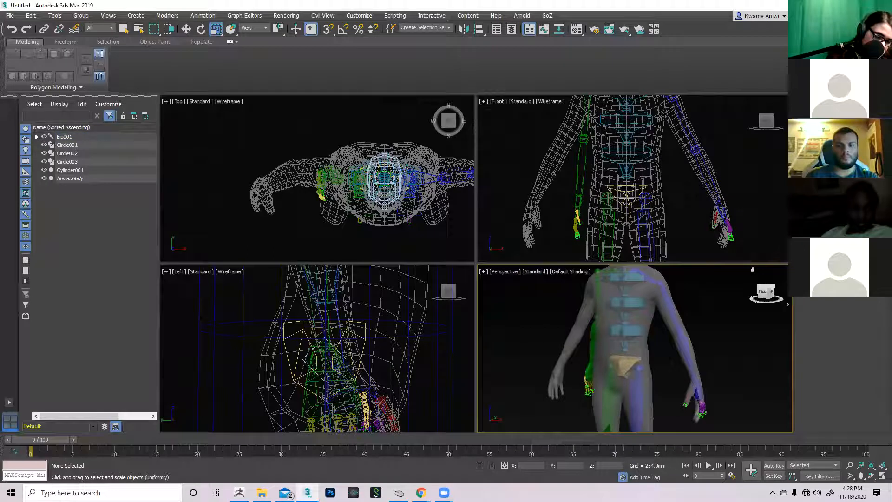
Step: Reselect the biped's left hand and examine how the arm and hand bones sit inside the body
{"action": "scroll", "coordinate": [695, 395], "scroll_direction": "up", "scroll_amount": 5}
{"action": "left_click", "coordinate": [694, 395]}
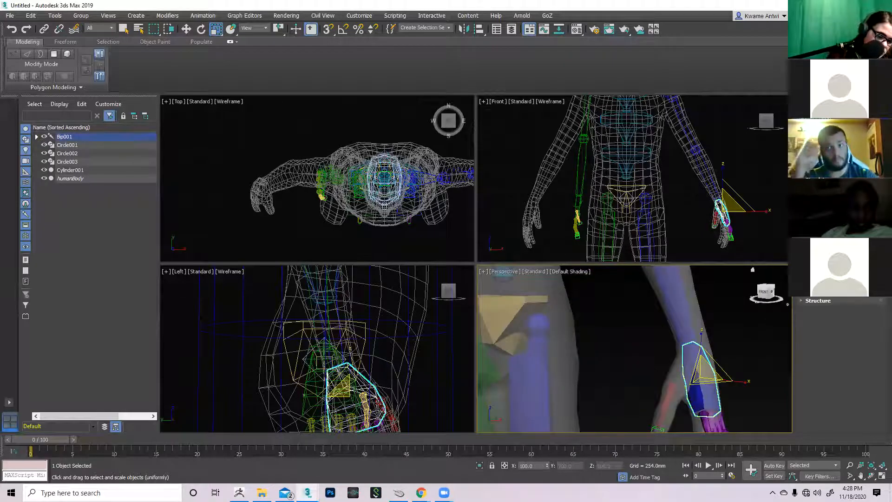
{"action": "scroll", "coordinate": [699, 350], "scroll_direction": "down", "scroll_amount": 5}
{"action": "middle_click_drag", "start_coordinate": [699, 349], "coordinate": [679, 422], "text": "alt"}
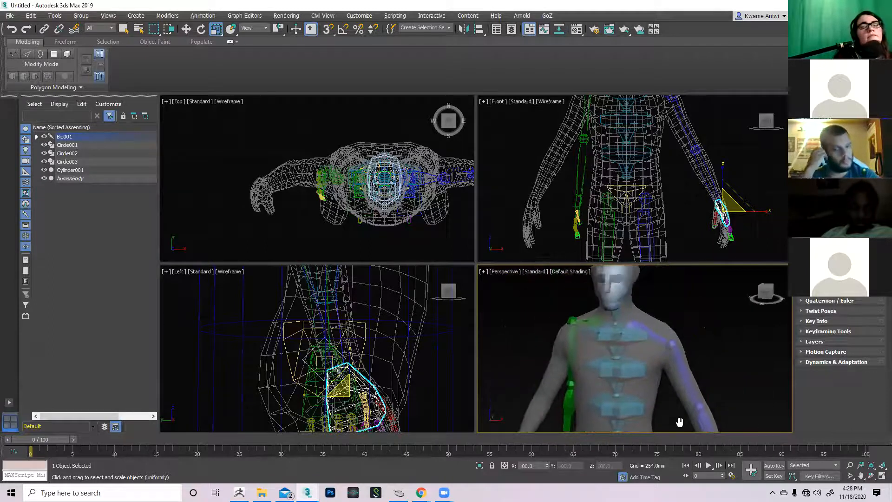
{"action": "scroll", "coordinate": [711, 329], "scroll_direction": "down", "scroll_amount": 1}
{"action": "scroll", "coordinate": [729, 361], "scroll_direction": "up", "scroll_amount": 1}
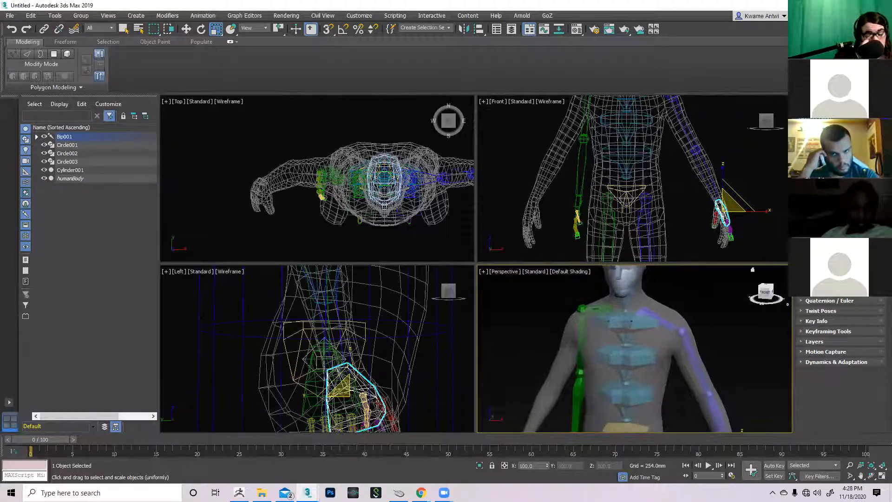
{"action": "scroll", "coordinate": [601, 300], "scroll_direction": "down", "scroll_amount": 3}
{"action": "scroll", "coordinate": [601, 300], "scroll_direction": "down", "scroll_amount": 3}
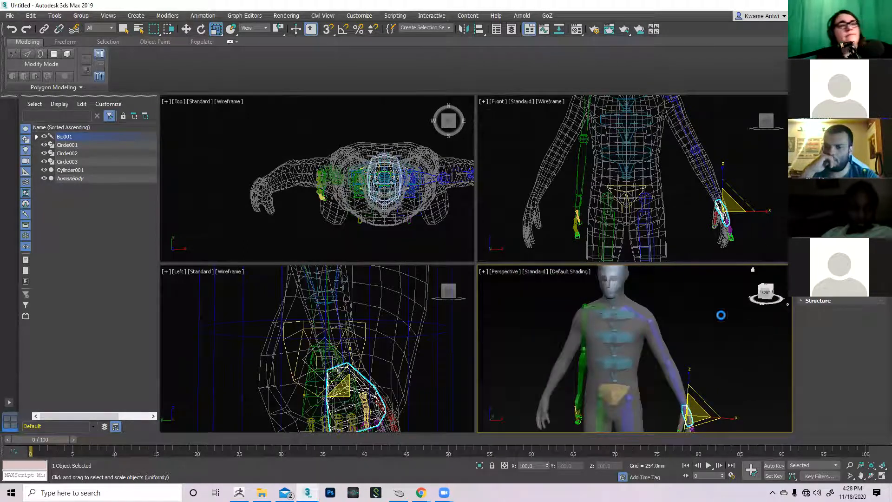
Step: Raise the left hand out to shoulder height to test how the arm chain follows, and undo the move
{"action": "key", "text": "w"}
{"action": "middle_click_drag", "start_coordinate": [735, 370], "coordinate": [744, 356]}
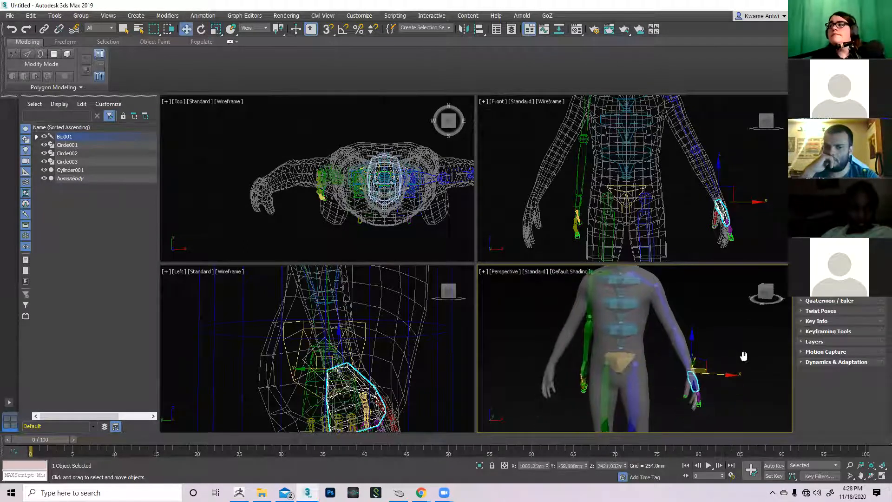
{"action": "left_click_drag", "start_coordinate": [704, 360], "coordinate": [737, 264]}
{"action": "middle_click_drag", "start_coordinate": [711, 298], "coordinate": [701, 335]}
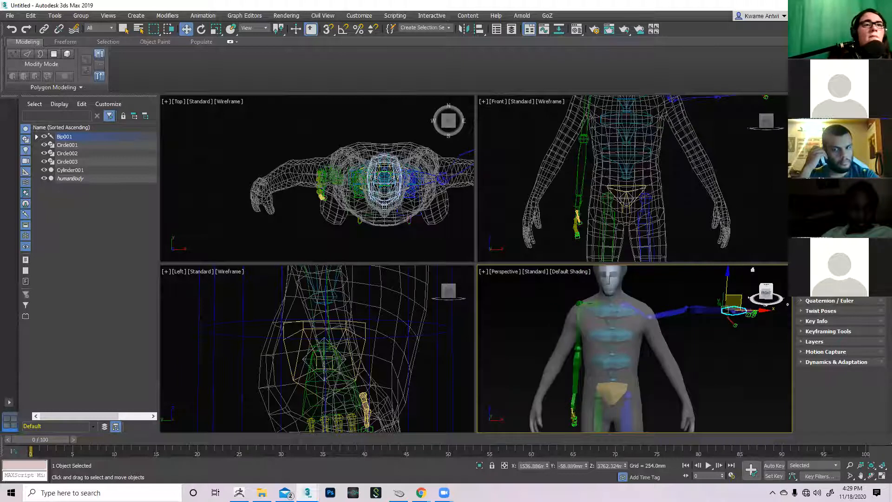
{"action": "key", "text": "ctrl+z"}
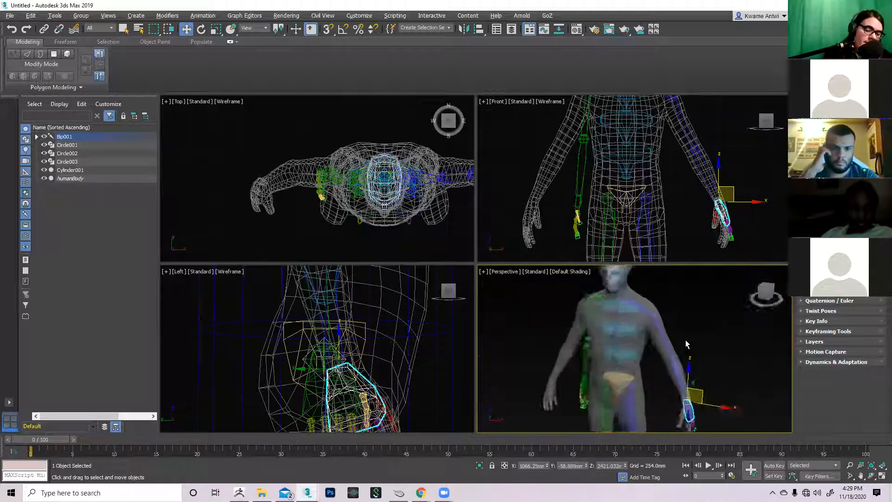
Step: Examine the shoulder, neck and head bones against the body from several angles, finishing with the neck bone selected
{"action": "scroll", "coordinate": [686, 340], "scroll_direction": "up", "scroll_amount": 1}
{"action": "scroll", "coordinate": [693, 349], "scroll_direction": "up", "scroll_amount": 1}
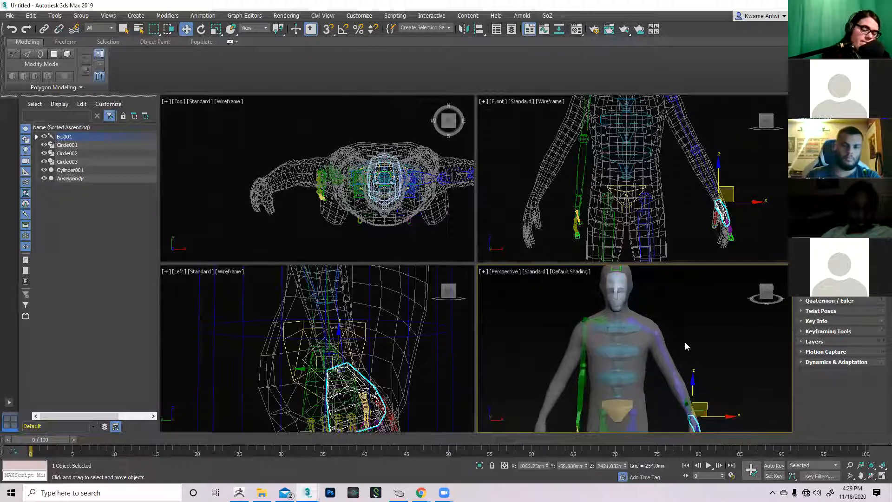
{"action": "scroll", "coordinate": [685, 342], "scroll_direction": "up", "scroll_amount": 5}
{"action": "scroll", "coordinate": [710, 342], "scroll_direction": "down", "scroll_amount": 6}
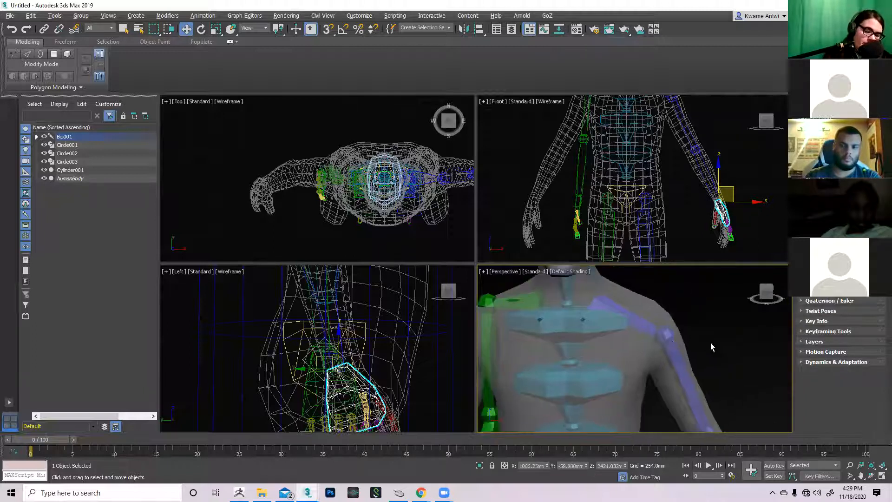
{"action": "middle_click_drag", "start_coordinate": [664, 346], "coordinate": [697, 348]}
{"action": "scroll", "coordinate": [646, 335], "scroll_direction": "up", "scroll_amount": 7}
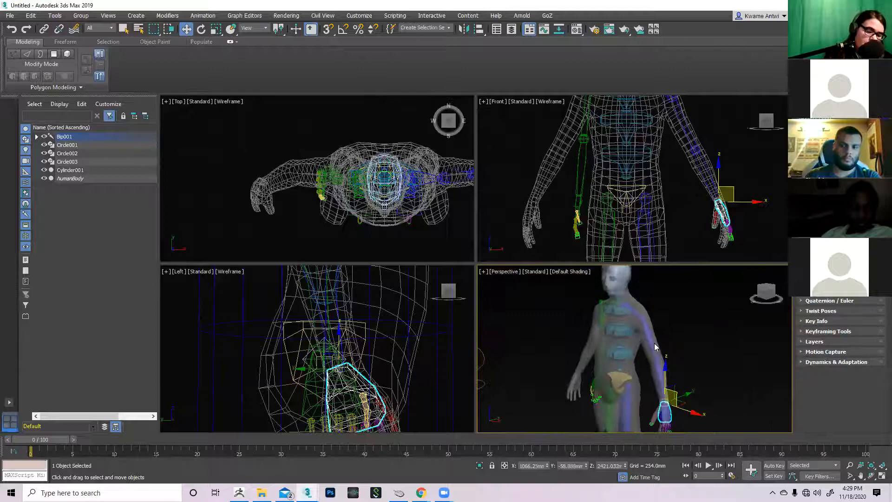
{"action": "left_click", "coordinate": [637, 318]}
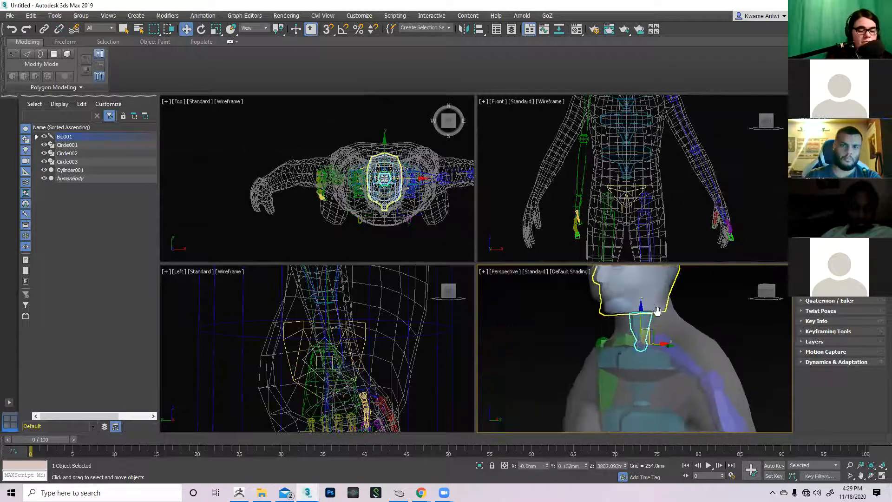
{"action": "middle_click_drag", "start_coordinate": [637, 317], "coordinate": [644, 288], "text": "alt"}
{"action": "left_click", "coordinate": [645, 288]}
{"action": "middle_click_drag", "start_coordinate": [648, 321], "coordinate": [648, 398]}
{"action": "left_click", "coordinate": [649, 398]}
{"action": "middle_click_drag", "start_coordinate": [684, 320], "coordinate": [662, 339], "text": "alt"}
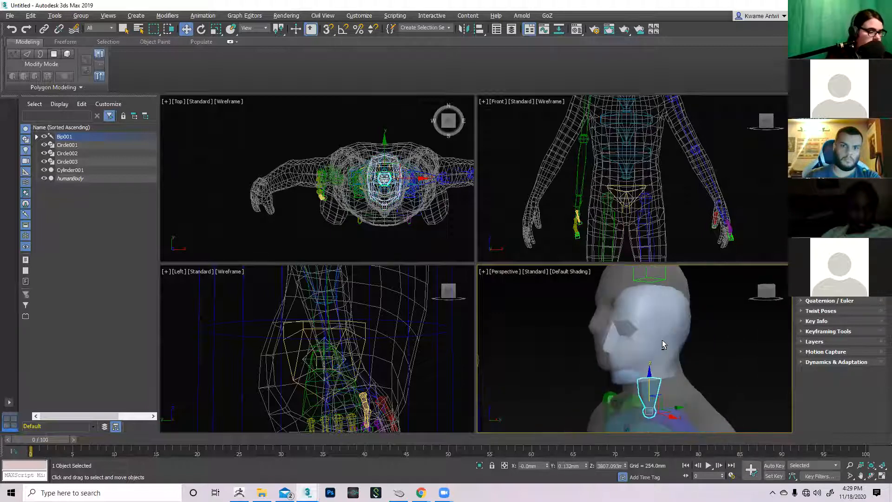
Step: Try scaling the neck bone while switching the selection between the neck and head bones
{"action": "key", "text": "r"}
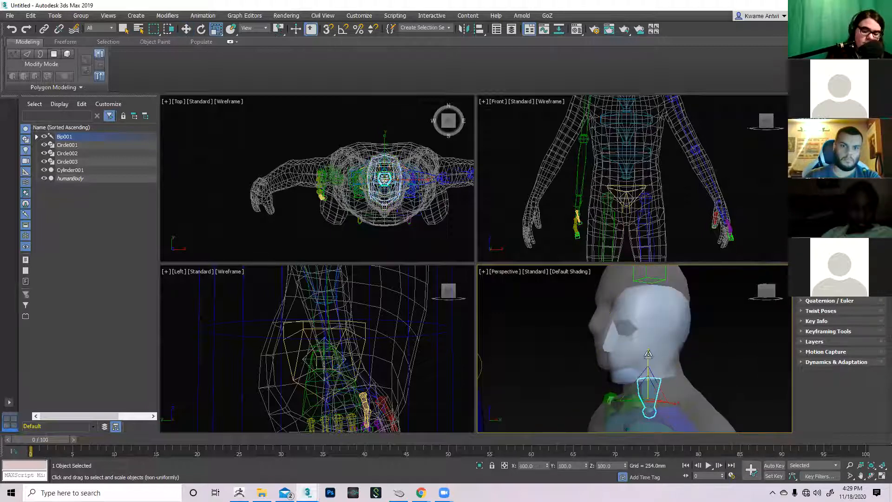
{"action": "key", "text": "Page_Down"}
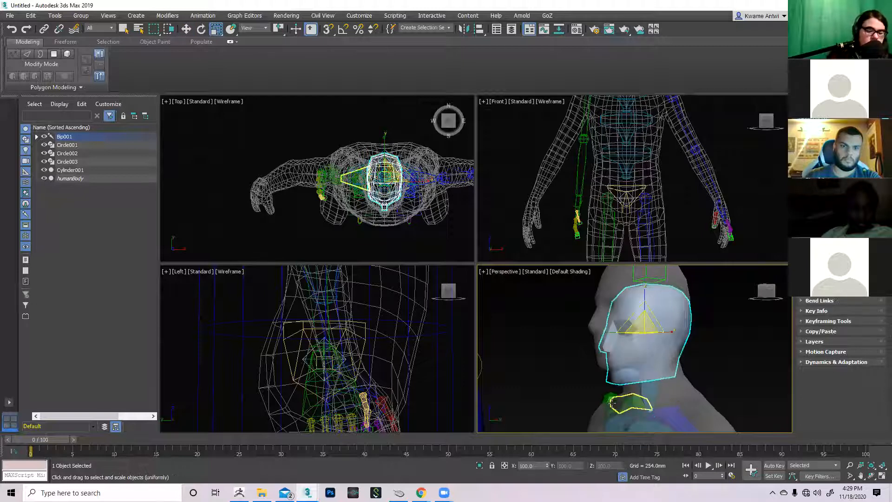
{"action": "middle_click_drag", "start_coordinate": [637, 395], "coordinate": [658, 402], "text": "alt"}
{"action": "left_click", "coordinate": [648, 400]}
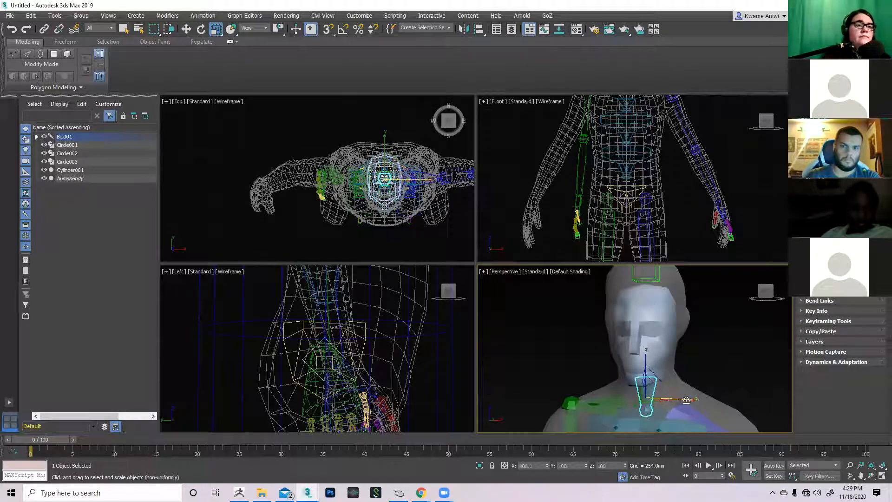
{"action": "key", "text": "Page_Down"}
{"action": "middle_click_drag", "start_coordinate": [637, 408], "coordinate": [618, 404], "text": "alt"}
{"action": "key", "text": "Page_Up"}
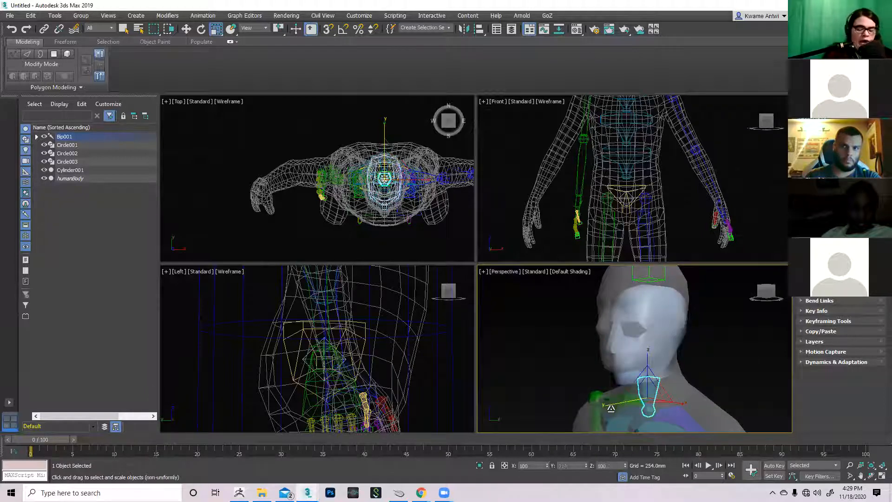
{"action": "right_click", "coordinate": [718, 221]}
{"action": "key", "text": "Page_Down"}
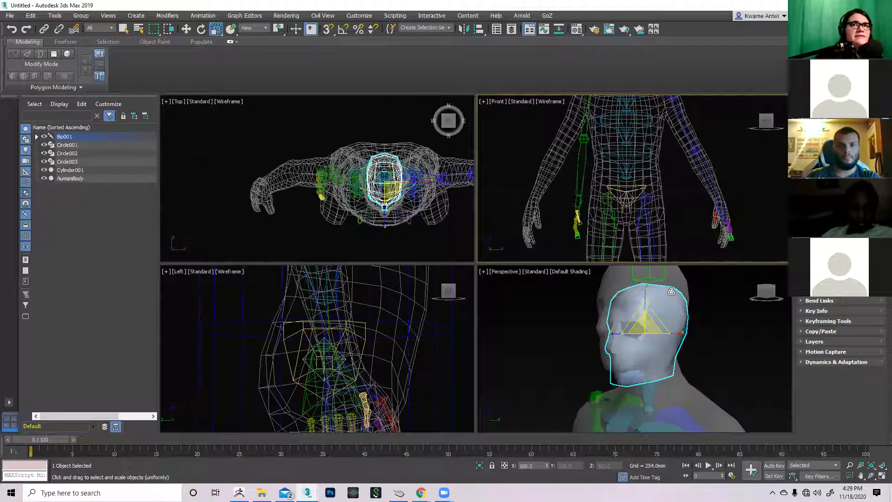
Step: Reselect the neck bone and stretch it along its length to raise the head bone inside the body's head
{"action": "middle_click_drag", "start_coordinate": [646, 392], "coordinate": [675, 395], "text": "alt"}
{"action": "left_click", "coordinate": [675, 395]}
{"action": "key", "text": "r"}
{"action": "left_click_drag", "start_coordinate": [643, 404], "coordinate": [641, 402]}
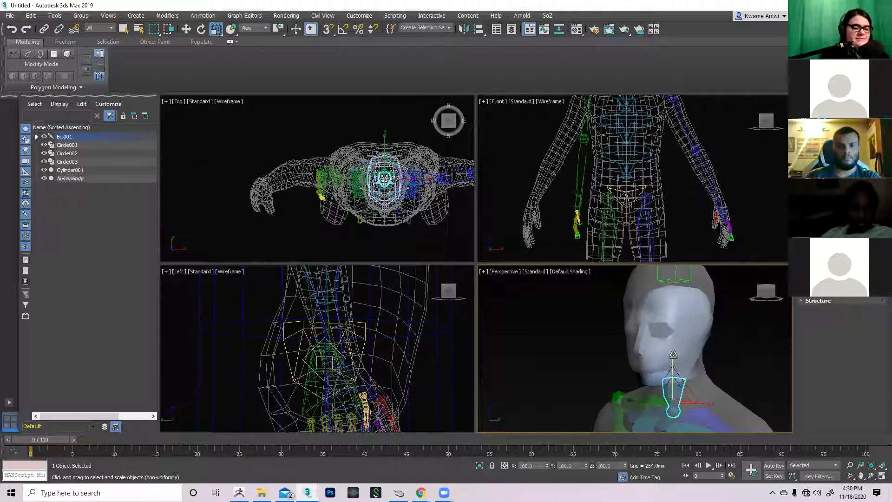
{"action": "mouse_move", "coordinate": [706, 403]}
{"action": "left_mouse_down"}
{"action": "mouse_move", "coordinate": [717, 406]}
{"action": "mouse_move", "coordinate": [708, 407]}
{"action": "left_mouse_up"}
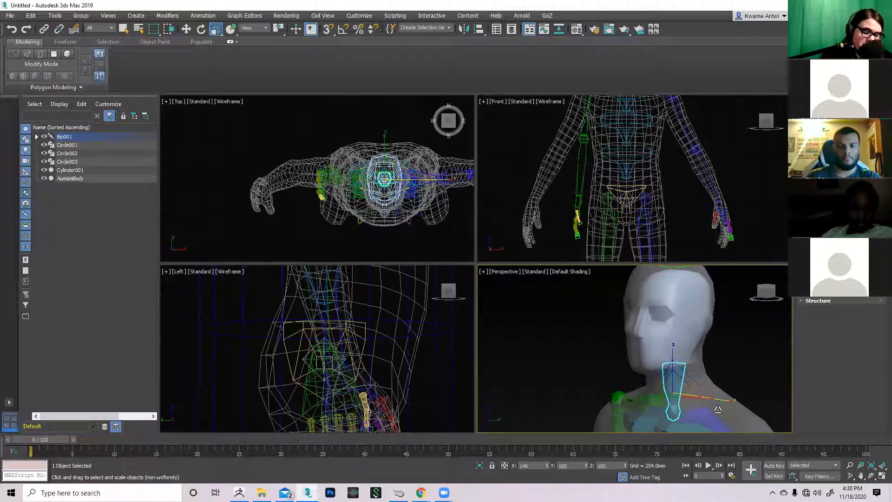
{"action": "middle_click_drag", "start_coordinate": [659, 361], "coordinate": [728, 394], "text": "alt"}
Step: Select the biped's head bone and nudge its position to fit the body's head
{"action": "left_click", "coordinate": [681, 312]}
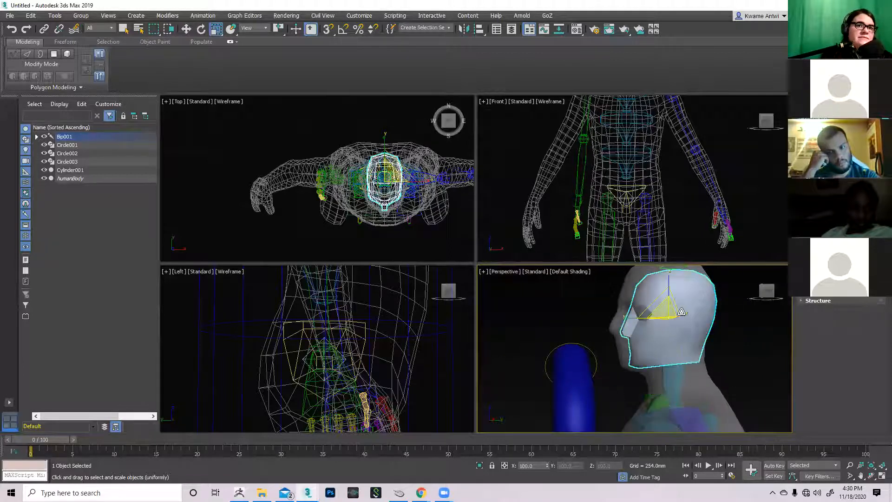
{"action": "key", "text": "w"}
{"action": "middle_click_drag", "start_coordinate": [674, 335], "coordinate": [687, 367], "text": "alt"}
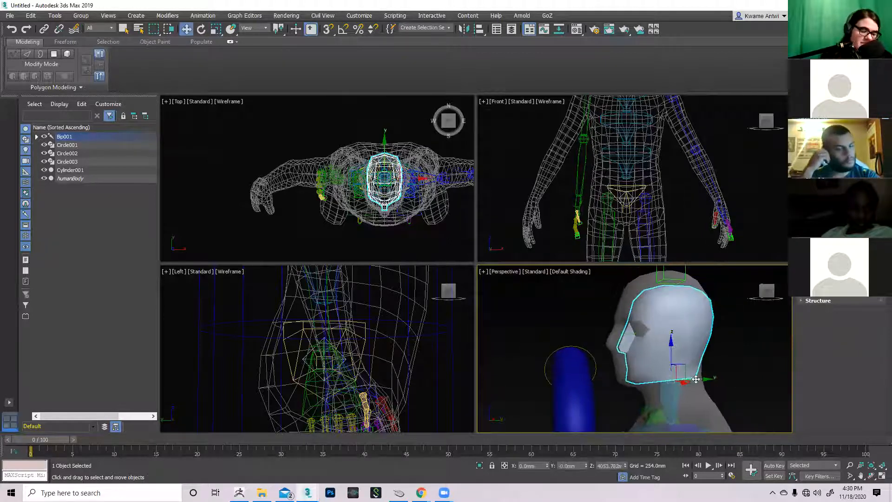
{"action": "left_click_drag", "start_coordinate": [687, 367], "coordinate": [682, 362]}
Step: Select the neck bone and adjust its position to refit the neck and head inside the body
{"action": "middle_click_drag", "start_coordinate": [682, 362], "coordinate": [697, 416], "text": "alt"}
{"action": "left_click", "coordinate": [678, 402]}
{"action": "scroll", "coordinate": [697, 416], "scroll_direction": "up", "scroll_amount": 3}
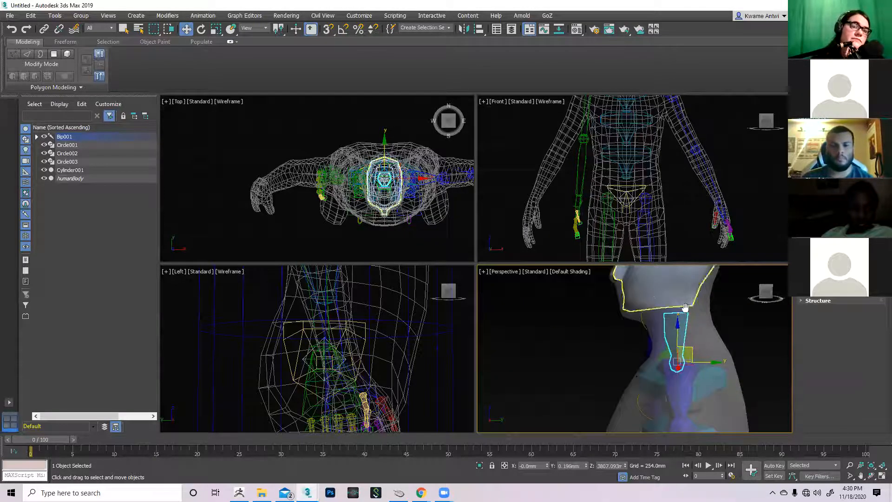
{"action": "scroll", "coordinate": [697, 338], "scroll_direction": "up", "scroll_amount": 1}
{"action": "mouse_move", "coordinate": [697, 338]}
{"action": "middle_mouse_down", "text": "alt"}
{"action": "mouse_move", "coordinate": [761, 355]}
{"action": "mouse_move", "coordinate": [694, 351]}
{"action": "middle_mouse_up", "text": "alt"}
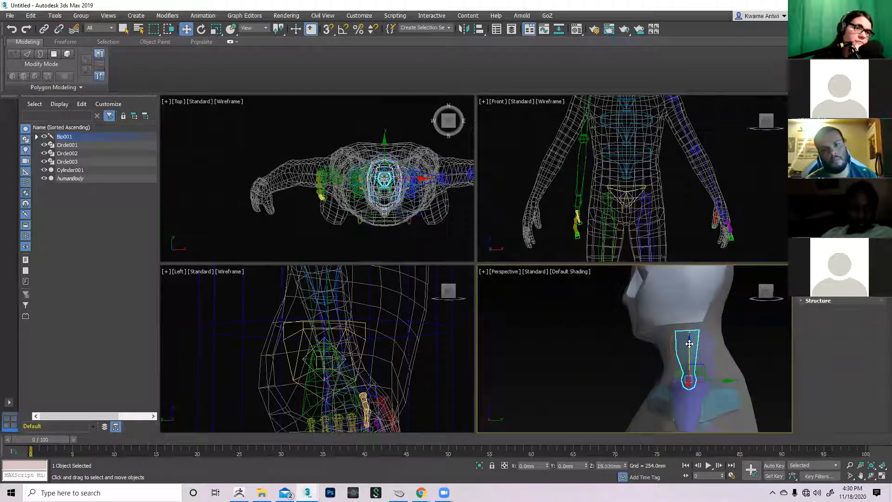
{"action": "left_click", "coordinate": [689, 309]}
{"action": "left_click_drag", "start_coordinate": [689, 309], "coordinate": [715, 341]}
{"action": "middle_click_drag", "start_coordinate": [714, 345], "coordinate": [711, 275], "text": "alt"}
Step: Select the biped's left thigh and rotate it slightly outward to follow the body's left leg
{"action": "scroll", "coordinate": [715, 365], "scroll_direction": "down", "scroll_amount": 3}
{"action": "scroll", "coordinate": [707, 346], "scroll_direction": "down", "scroll_amount": 1}
{"action": "scroll", "coordinate": [707, 347], "scroll_direction": "down", "scroll_amount": 2}
{"action": "middle_click_drag", "start_coordinate": [690, 369], "coordinate": [705, 337]}
{"action": "left_click", "coordinate": [633, 326]}
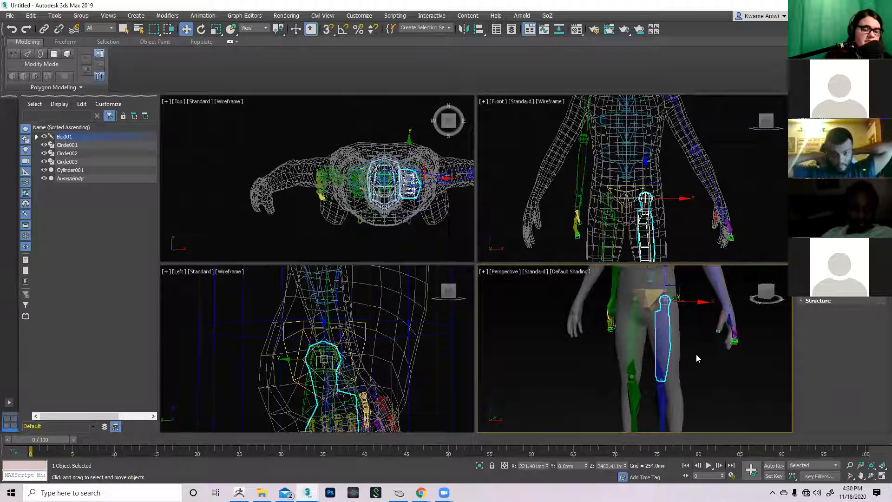
{"action": "key", "text": "e"}
{"action": "left_click_drag", "start_coordinate": [695, 295], "coordinate": [694, 285]}
Step: Select the biped's left foot and move it to about X 394 mm, Y 114 mm to align with the body's ankle
{"action": "left_click", "coordinate": [706, 392]}
{"action": "middle_click_drag", "start_coordinate": [707, 392], "coordinate": [657, 378]}
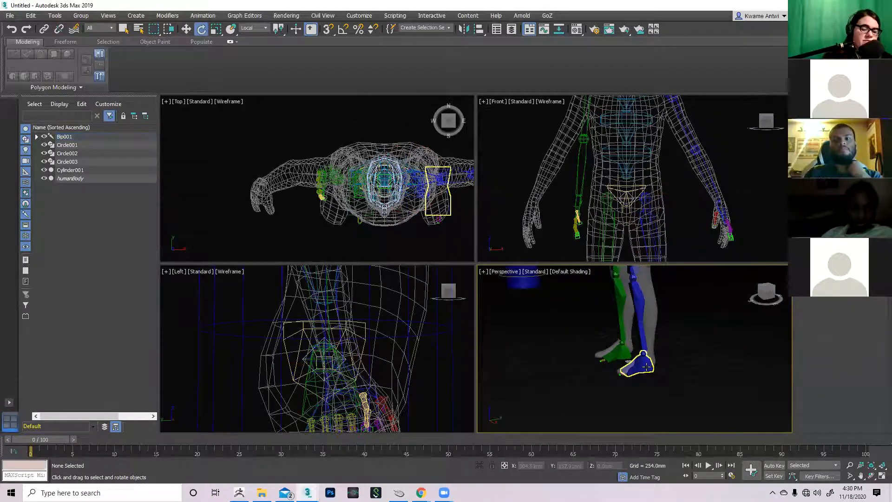
{"action": "left_click", "coordinate": [643, 364]}
{"action": "key", "text": "w"}
{"action": "scroll", "coordinate": [674, 355], "scroll_direction": "up", "scroll_amount": 2}
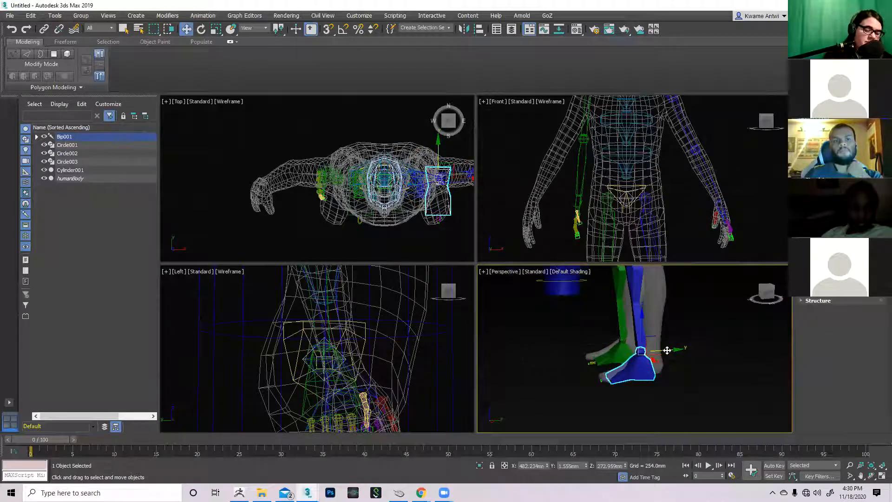
{"action": "left_click_drag", "start_coordinate": [678, 349], "coordinate": [683, 348]}
{"action": "middle_click_drag", "start_coordinate": [665, 358], "coordinate": [689, 356], "text": "alt"}
{"action": "left_click_drag", "start_coordinate": [684, 351], "coordinate": [676, 349]}
Step: Inspect the fit of the spine, clavicle and left arm bones inside the body's torso
{"action": "scroll", "coordinate": [672, 349], "scroll_direction": "down", "scroll_amount": 5}
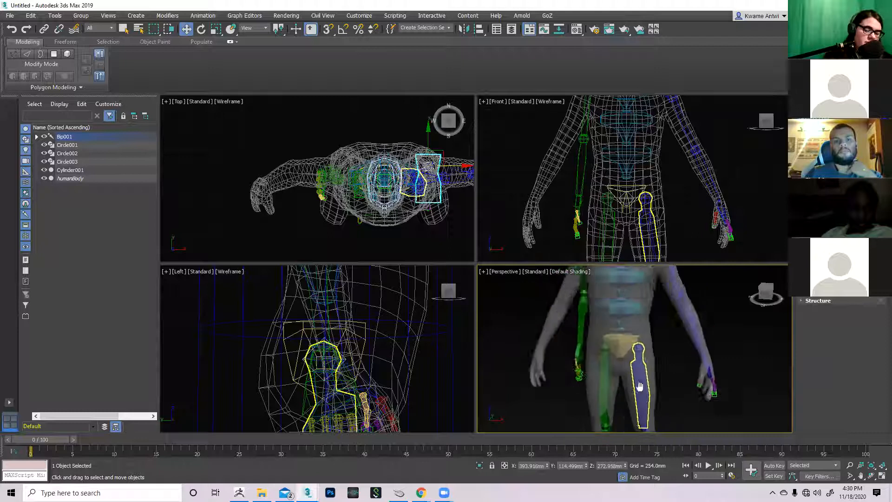
{"action": "middle_click_drag", "start_coordinate": [671, 347], "coordinate": [717, 374], "text": "alt"}
{"action": "scroll", "coordinate": [673, 364], "scroll_direction": "up", "scroll_amount": 6}
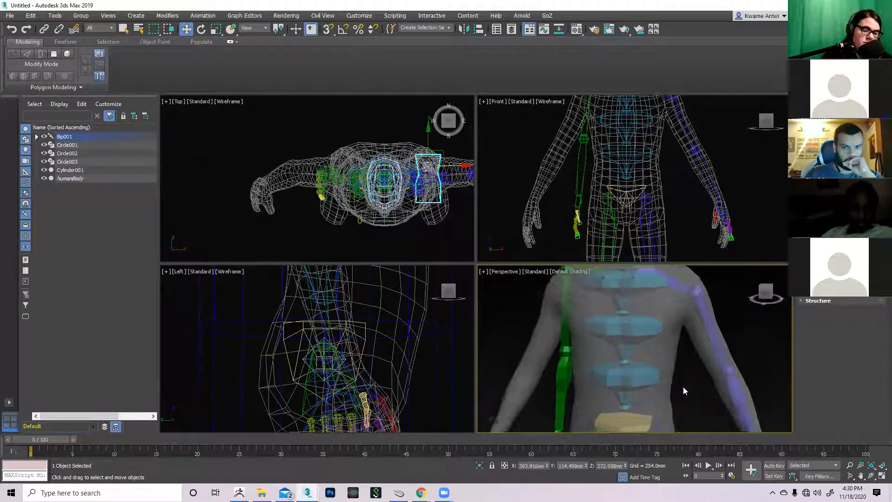
{"action": "left_click", "coordinate": [688, 318]}
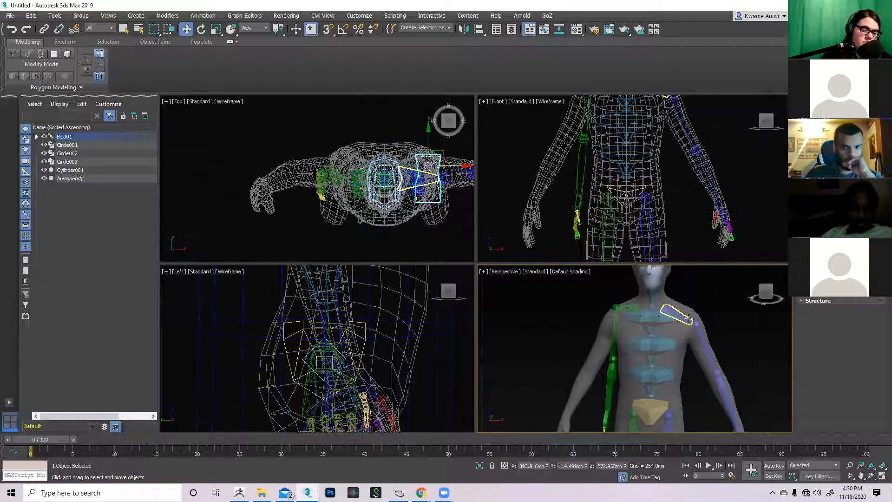
{"action": "middle_click_drag", "start_coordinate": [627, 334], "coordinate": [621, 362]}
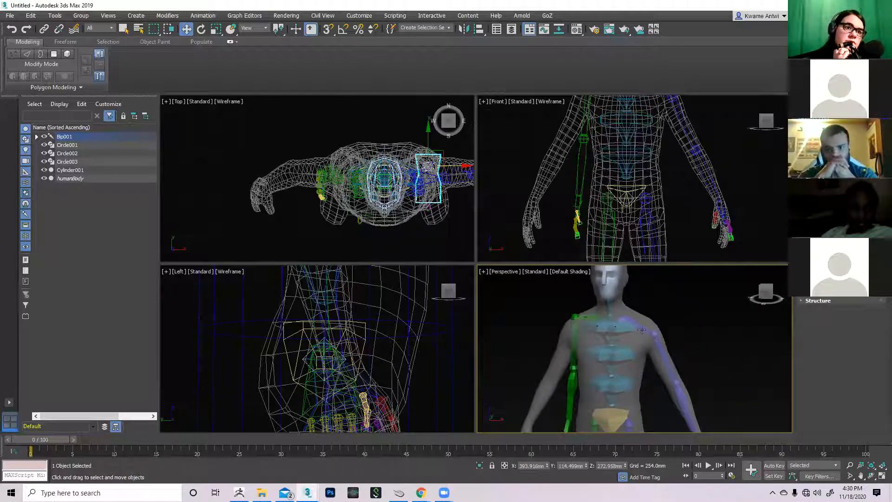
{"action": "middle_click_drag", "start_coordinate": [712, 365], "coordinate": [717, 384]}
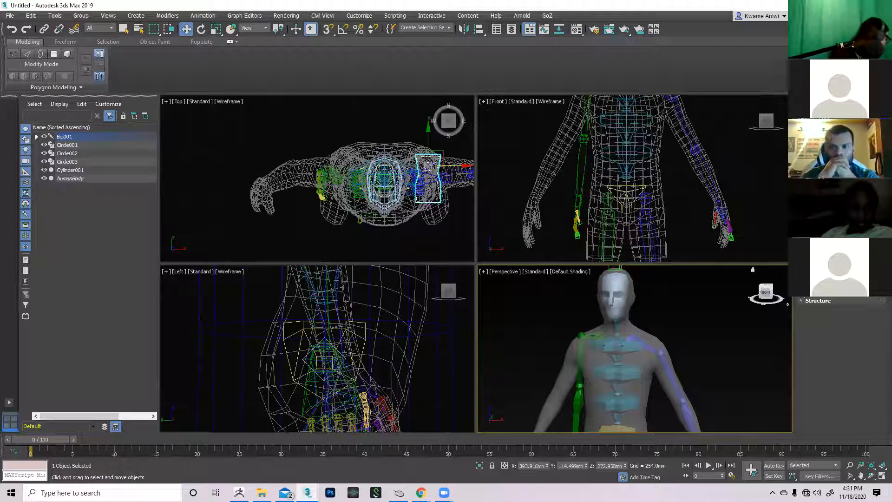
Step: Select the biped's left clavicle, arm, hand, finger and leg bones and copy their posture
{"action": "left_click", "coordinate": [802, 290]}
{"action": "middle_click_drag", "start_coordinate": [693, 323], "coordinate": [711, 336]}
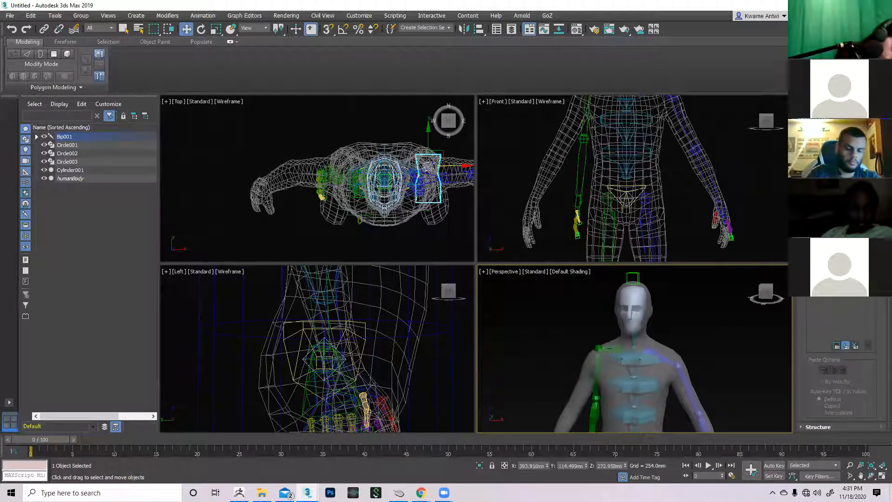
{"action": "middle_click_drag", "start_coordinate": [733, 375], "coordinate": [741, 375]}
{"action": "middle_click_drag", "start_coordinate": [694, 346], "coordinate": [666, 335]}
{"action": "left_click", "coordinate": [657, 344]}
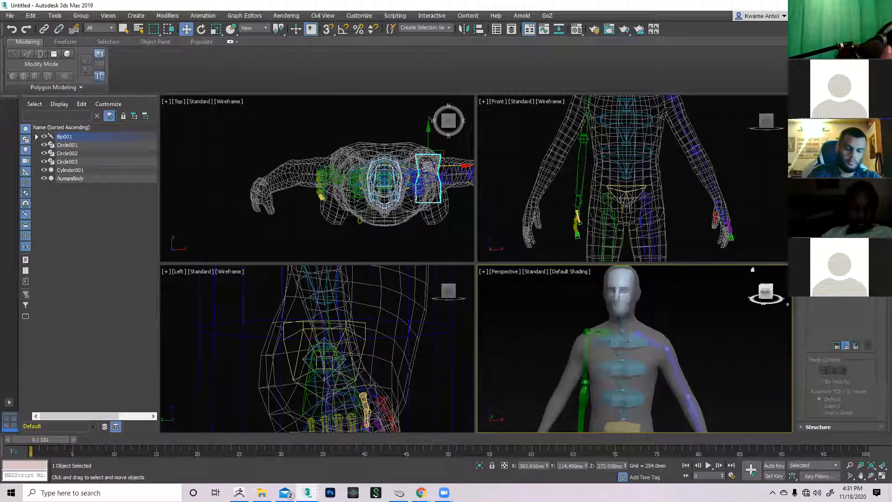
{"action": "middle_click_drag", "start_coordinate": [747, 330], "coordinate": [745, 319]}
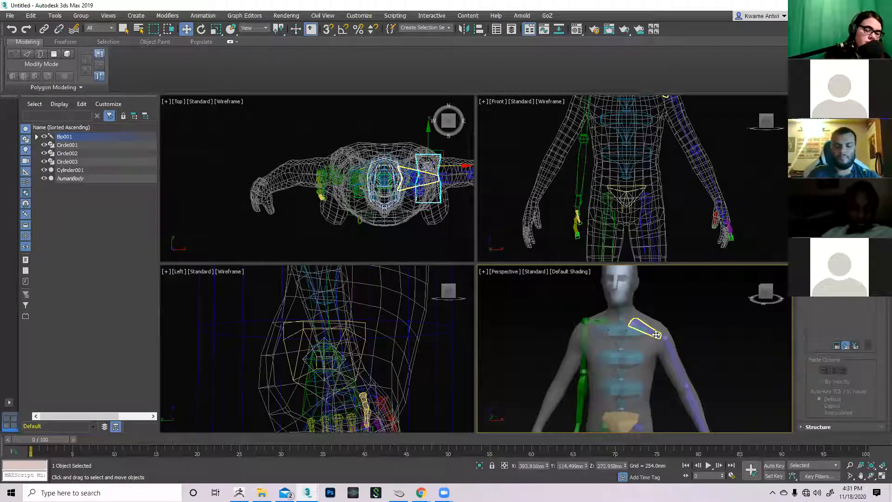
{"action": "middle_click_drag", "start_coordinate": [779, 393], "coordinate": [786, 350]}
{"action": "middle_click_drag", "start_coordinate": [733, 409], "coordinate": [739, 356]}
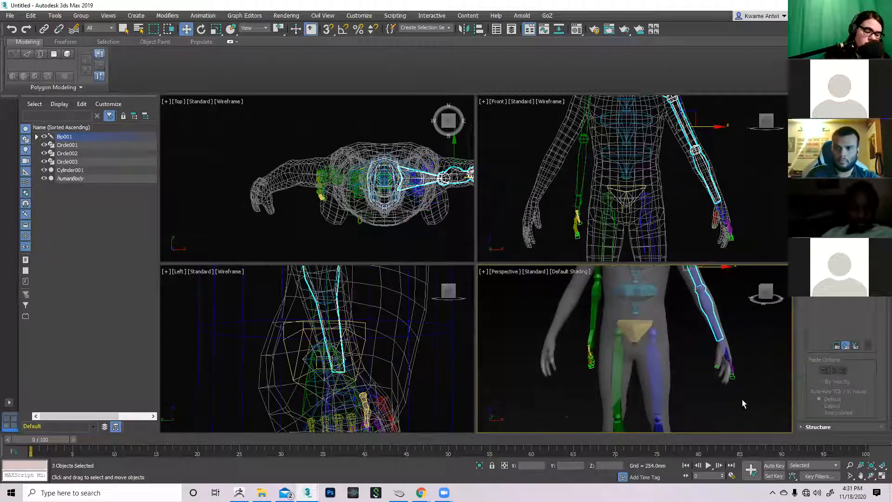
{"action": "middle_click_drag", "start_coordinate": [702, 408], "coordinate": [717, 297]}
{"action": "scroll", "coordinate": [707, 304], "scroll_direction": "down", "scroll_amount": 3}
{"action": "left_click_drag", "start_coordinate": [711, 390], "coordinate": [688, 292], "text": "ctrl"}
{"action": "middle_click_drag", "start_coordinate": [688, 292], "coordinate": [682, 363]}
{"action": "mouse_move", "coordinate": [682, 363]}
{"action": "middle_mouse_down", "text": "alt"}
{"action": "mouse_move", "coordinate": [621, 364]}
{"action": "mouse_move", "coordinate": [695, 370]}
{"action": "middle_mouse_up", "text": "alt"}
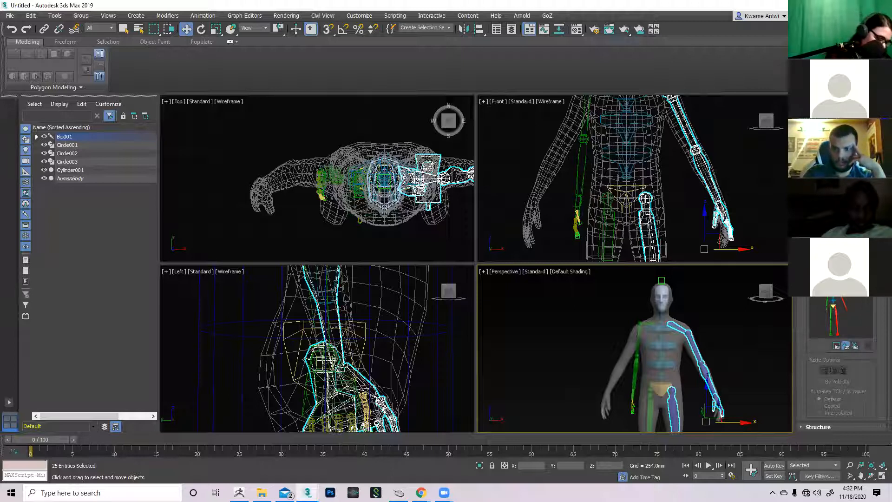
Step: Paste the copied left-side posture onto the biped's opposite side and check the right arm and leg inside the body
{"action": "key", "text": "alt+b"}
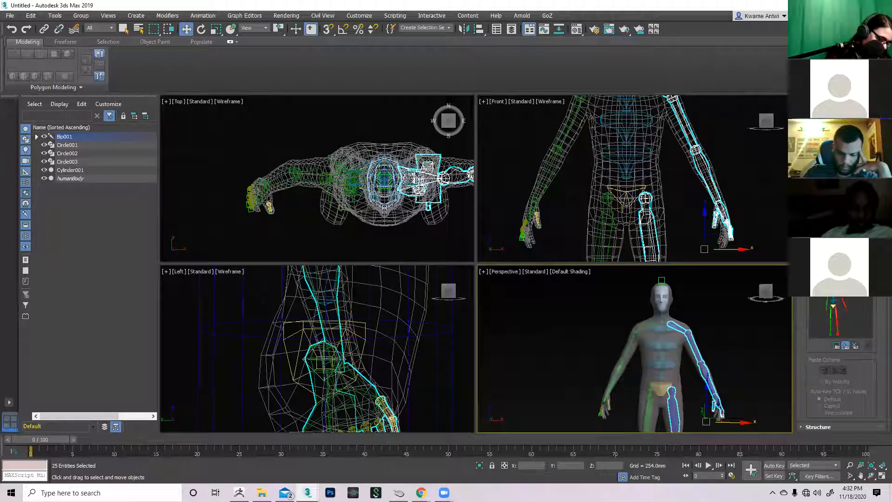
{"action": "mouse_move", "coordinate": [749, 332]}
{"action": "middle_mouse_down", "text": "alt"}
{"action": "mouse_move", "coordinate": [755, 323]}
{"action": "mouse_move", "coordinate": [749, 327]}
{"action": "middle_mouse_up", "text": "alt"}
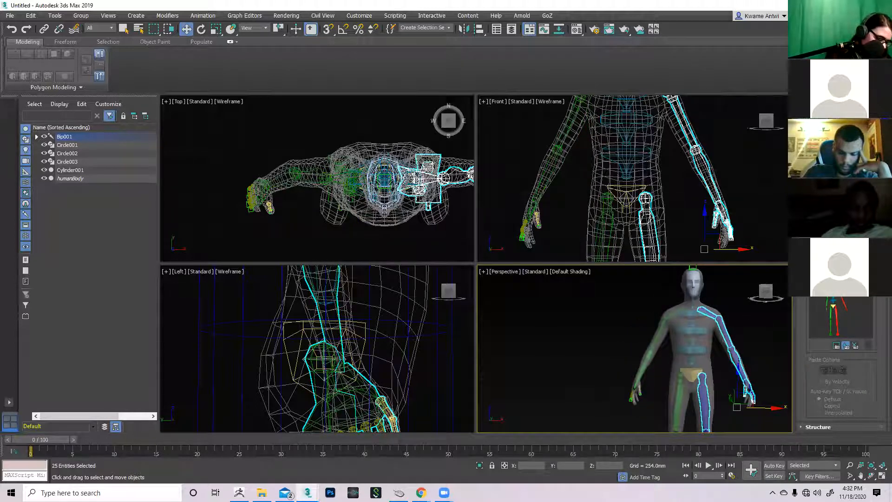
{"action": "middle_click_drag", "start_coordinate": [719, 347], "coordinate": [710, 335], "text": "alt"}
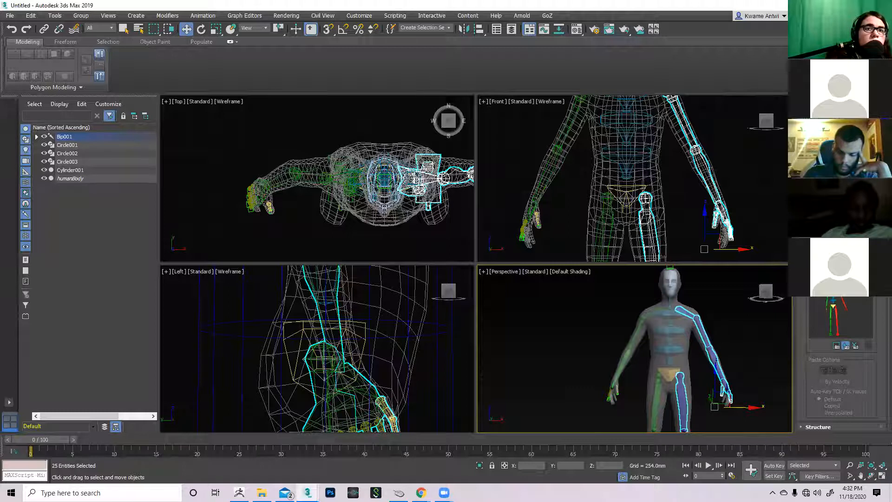
{"action": "scroll", "coordinate": [810, 386], "scroll_direction": "up", "scroll_amount": 3}
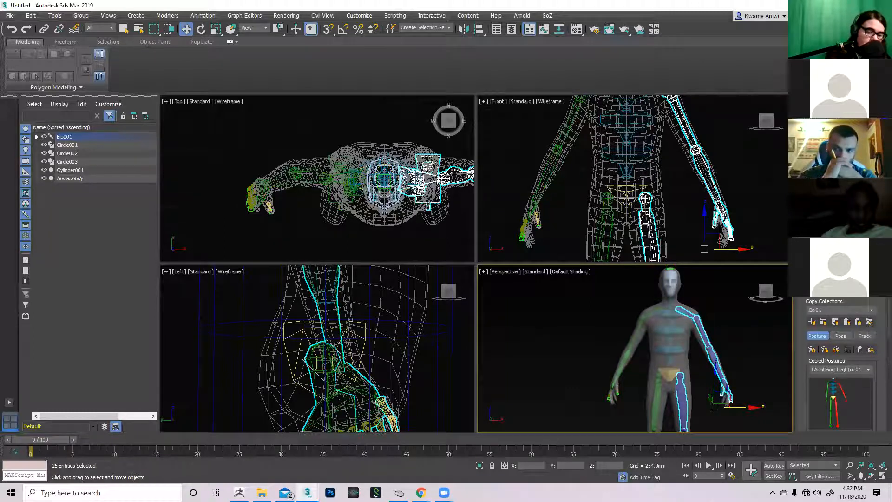
{"action": "scroll", "coordinate": [751, 348], "scroll_direction": "down", "scroll_amount": 2}
{"action": "middle_click_drag", "start_coordinate": [744, 361], "coordinate": [708, 358]}
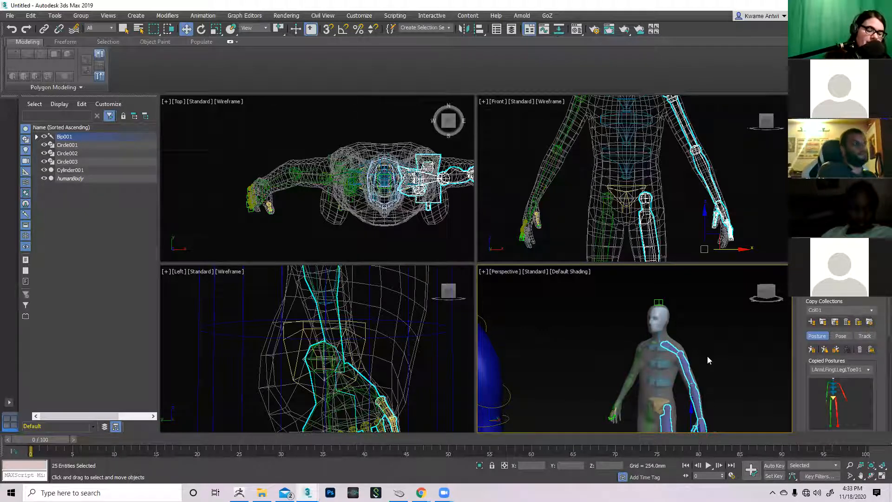
{"action": "middle_click_drag", "start_coordinate": [665, 362], "coordinate": [693, 324], "text": "alt"}
{"action": "scroll", "coordinate": [711, 330], "scroll_direction": "up", "scroll_amount": 3}
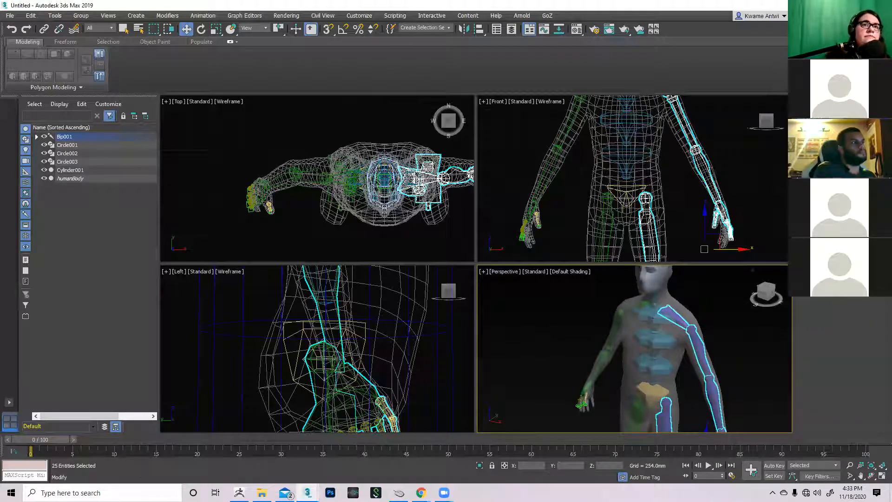
Step: Deselect the bones, unfreeze all objects and select the humanBody mesh
{"action": "left_click", "coordinate": [734, 321]}
{"action": "right_click", "coordinate": [682, 310]}
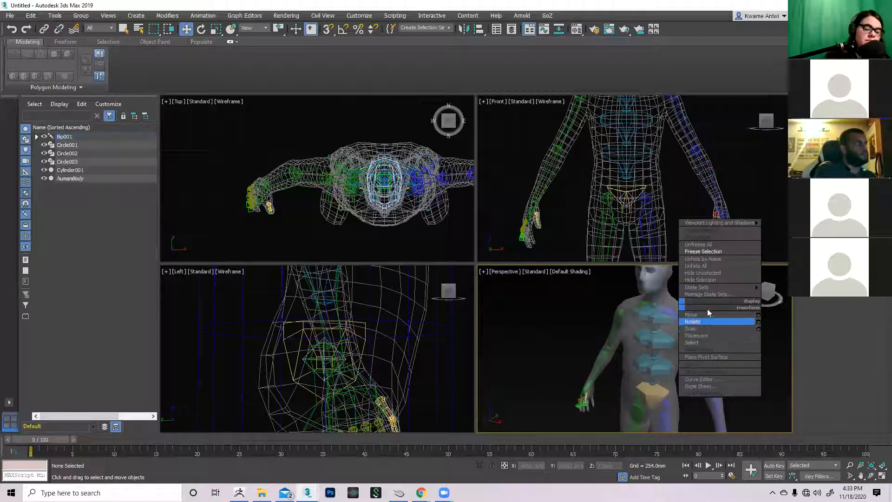
{"action": "left_click", "coordinate": [706, 249]}
{"action": "left_click", "coordinate": [688, 329]}
{"action": "mouse_move", "coordinate": [689, 331]}
{"action": "middle_mouse_down", "text": "alt"}
{"action": "mouse_move", "coordinate": [677, 321]}
{"action": "mouse_move", "coordinate": [590, 313]}
{"action": "mouse_move", "coordinate": [651, 316]}
{"action": "mouse_move", "coordinate": [634, 324]}
{"action": "mouse_move", "coordinate": [683, 316]}
{"action": "middle_mouse_up", "text": "alt"}
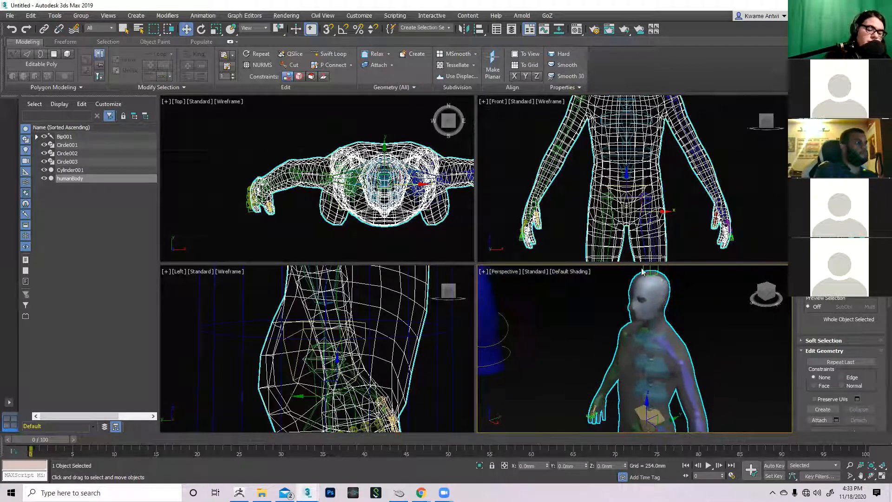
Step: Add a Skin modifier to the humanBody mesh
{"action": "left_click", "coordinate": [880, 125]}
{"action": "left_click_drag", "start_coordinate": [885, 156], "coordinate": [879, 347]}
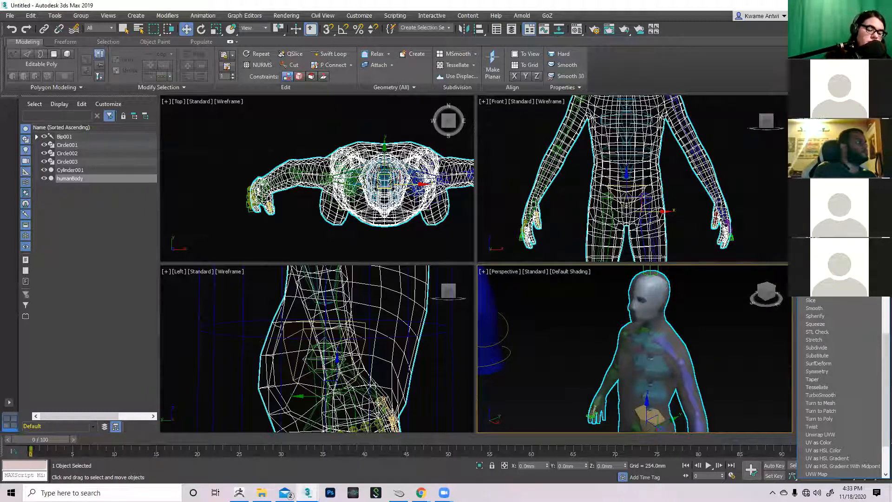
{"action": "left_click", "coordinate": [818, 269]}
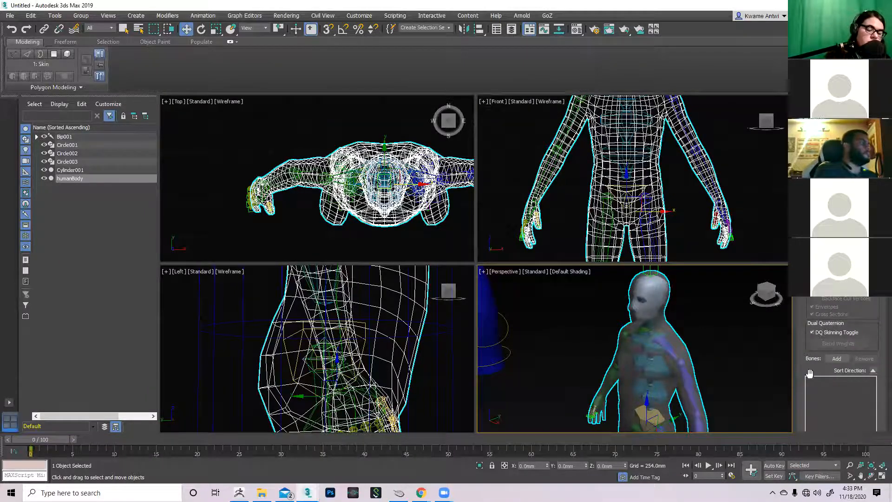
Step: Add the whole expanded Bip001 hierarchy, down to Bip001 R Finger4Nub, to the Skin modifier's bones
{"action": "left_click_drag", "start_coordinate": [802, 350], "coordinate": [801, 257]}
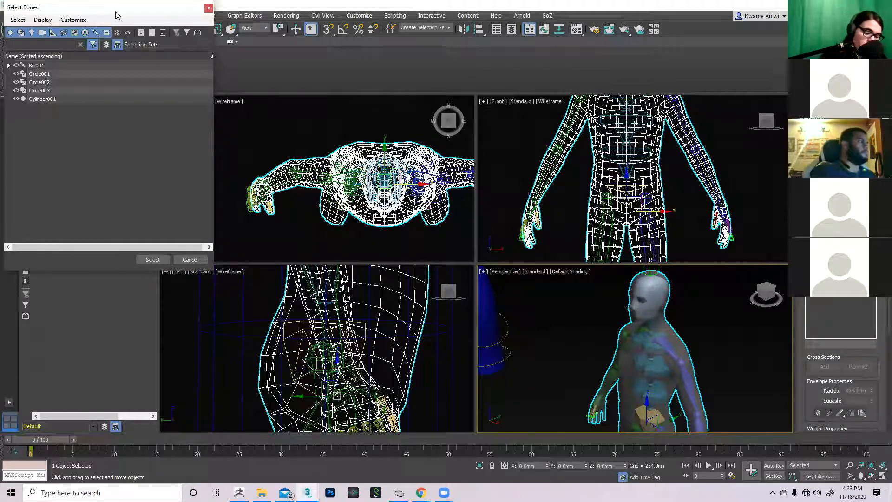
{"action": "left_click_drag", "start_coordinate": [116, 15], "coordinate": [310, 61]}
{"action": "left_click", "coordinate": [234, 112]}
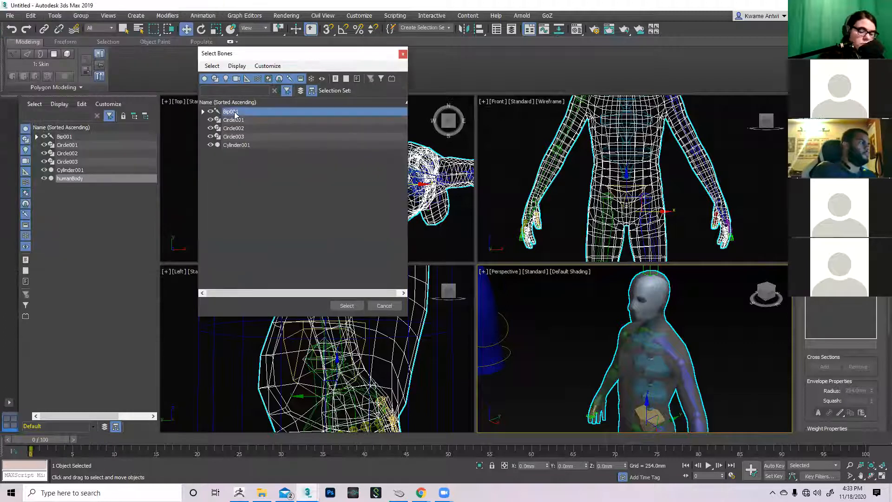
{"action": "left_click", "coordinate": [203, 112]}
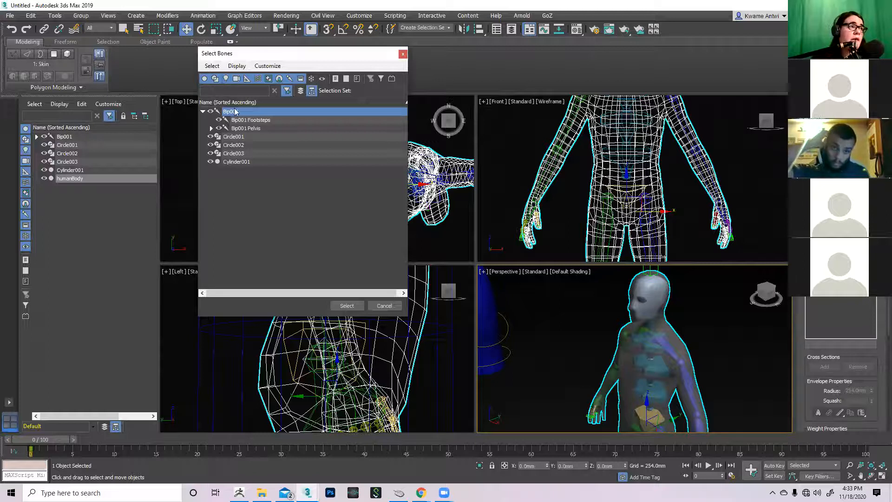
{"action": "left_click", "coordinate": [212, 66]}
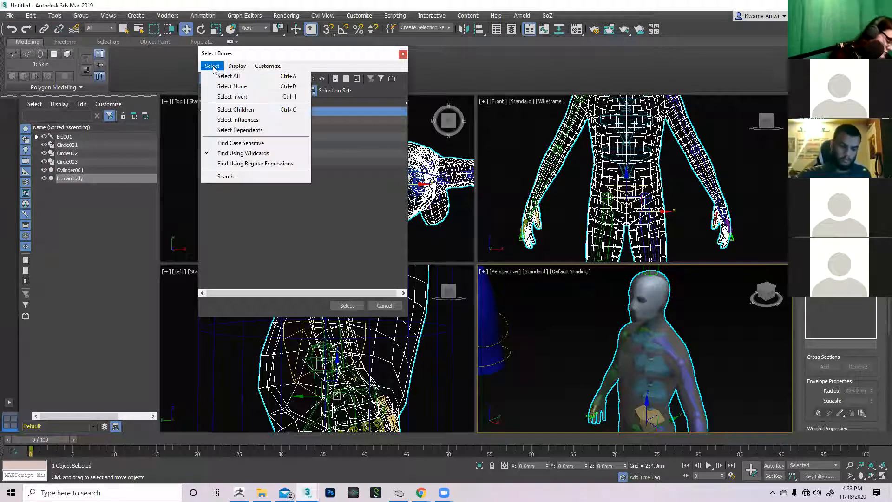
{"action": "mouse_move", "coordinate": [236, 69]}
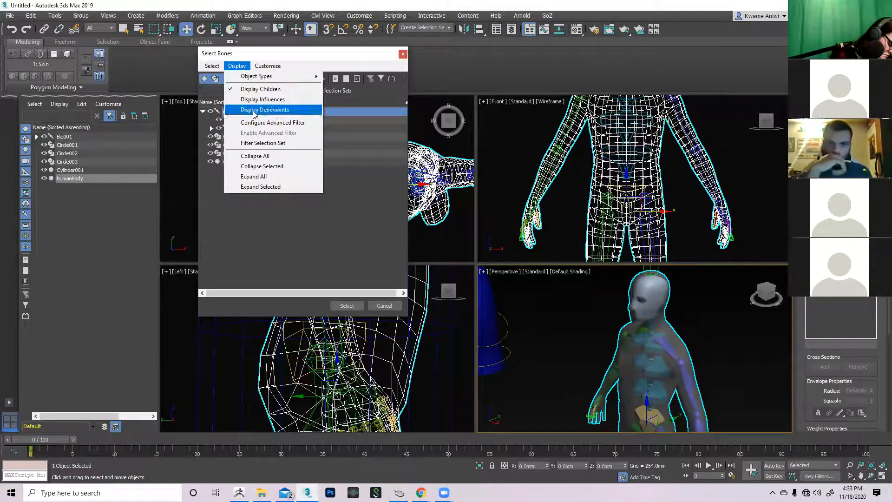
{"action": "left_click", "coordinate": [266, 176]}
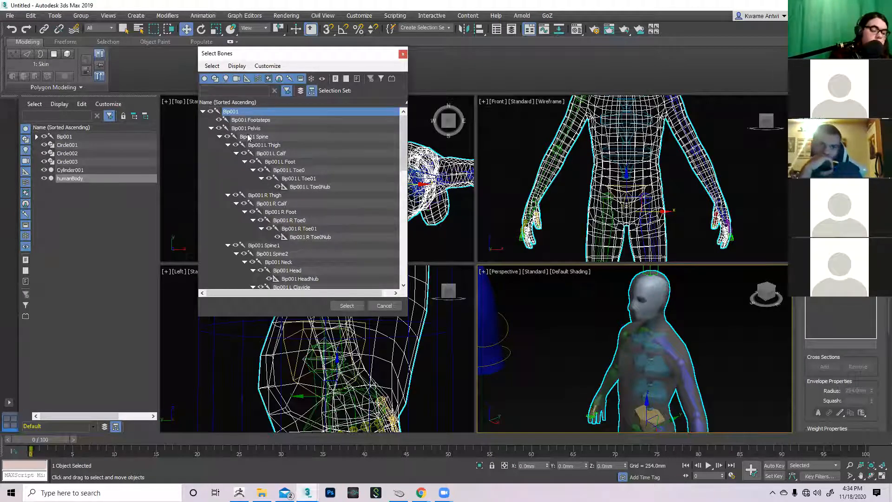
{"action": "scroll", "coordinate": [260, 136], "scroll_direction": "down", "scroll_amount": 14}
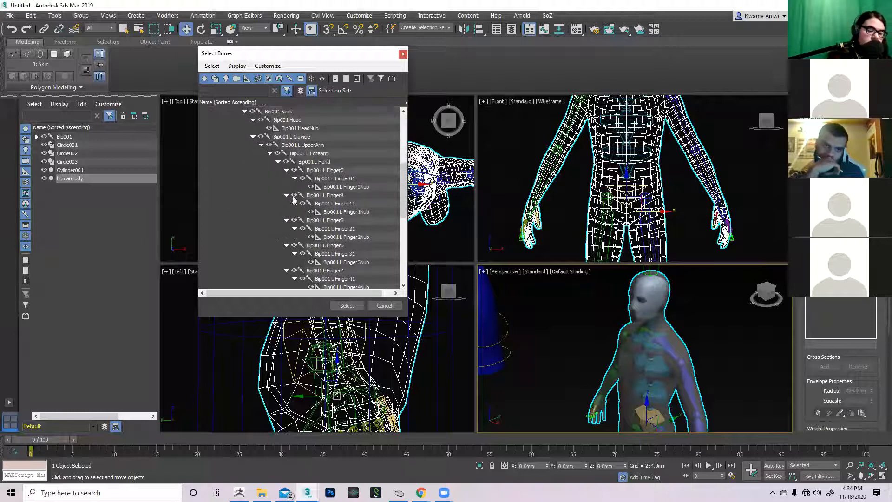
{"action": "left_click", "coordinate": [341, 247], "text": "shift"}
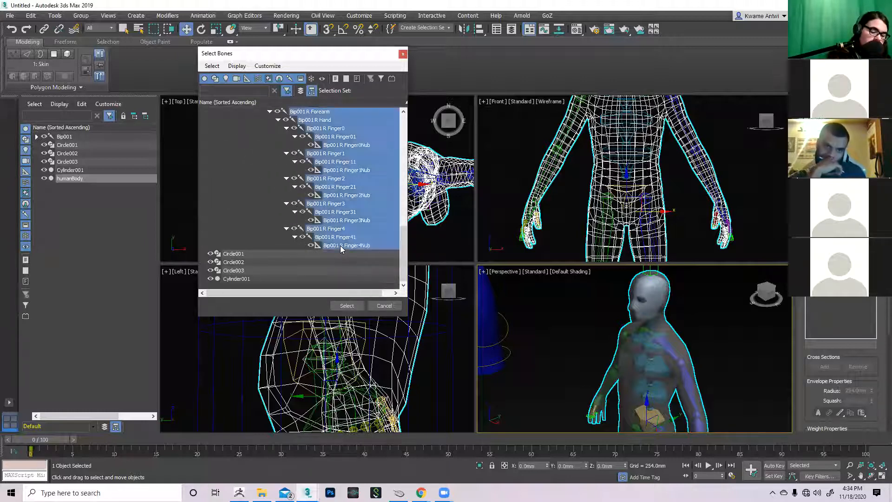
{"action": "left_click", "coordinate": [346, 306]}
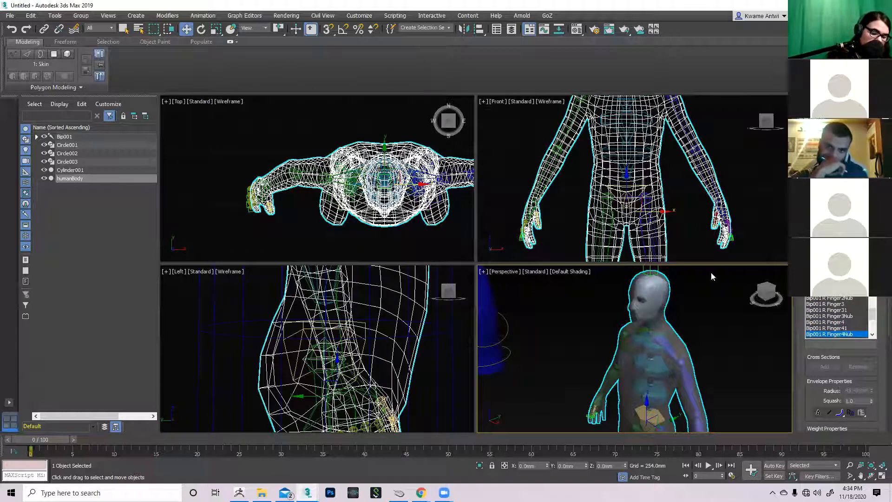
{"action": "scroll", "coordinate": [836, 316], "scroll_direction": "up", "scroll_amount": 10}
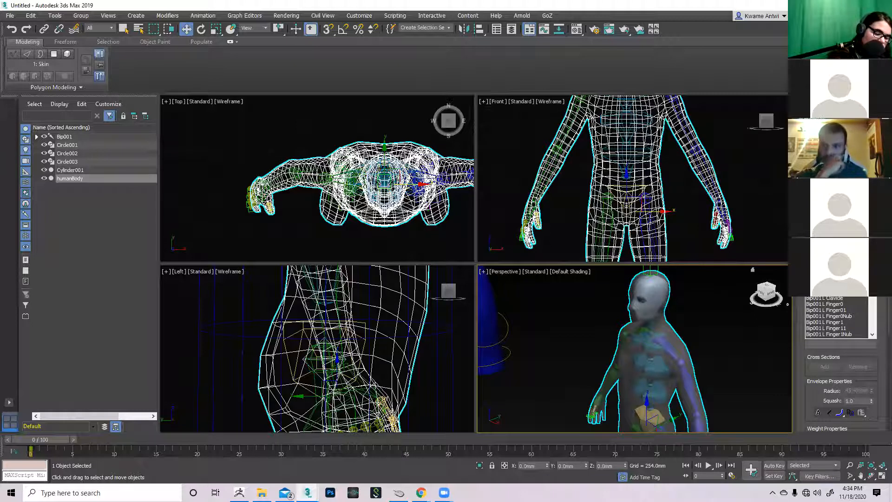
Step: Select the biped's left hand bone and move it up to test how the skinned arm deforms
{"action": "middle_click_drag", "start_coordinate": [701, 425], "coordinate": [693, 357]}
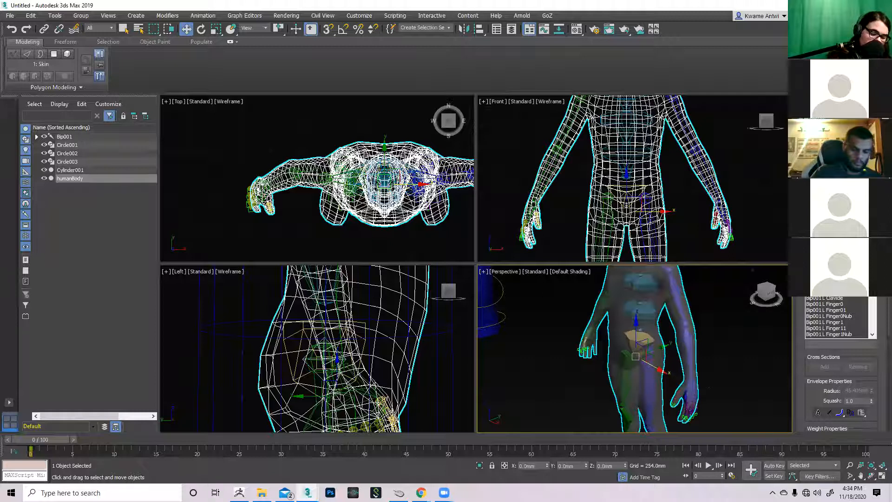
{"action": "left_click", "coordinate": [739, 353]}
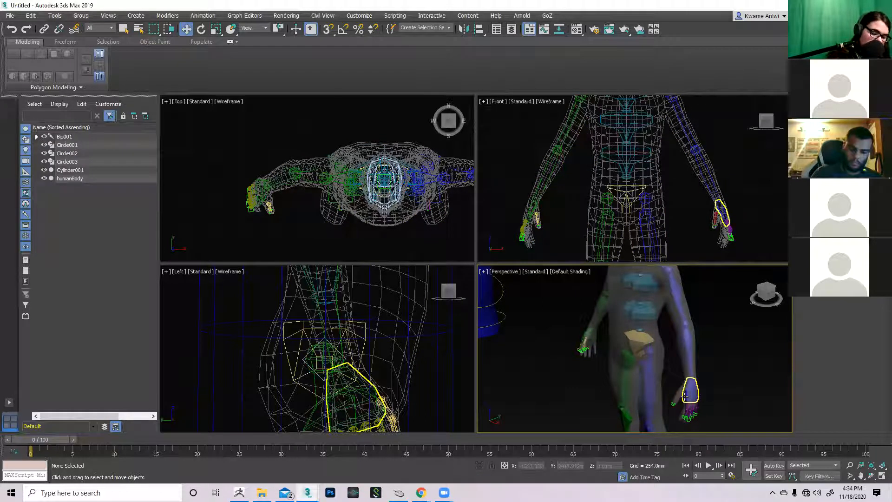
{"action": "left_click", "coordinate": [690, 393]}
{"action": "mouse_move", "coordinate": [700, 400]}
{"action": "middle_mouse_down", "text": "alt"}
{"action": "mouse_move", "coordinate": [690, 391]}
{"action": "mouse_move", "coordinate": [703, 390]}
{"action": "middle_mouse_up", "text": "alt"}
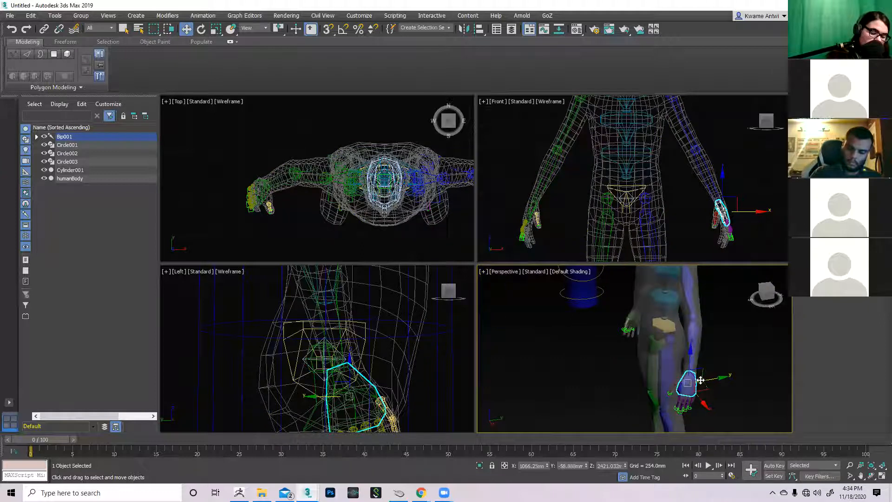
{"action": "scroll", "coordinate": [702, 376], "scroll_direction": "up", "scroll_amount": 4}
{"action": "left_click_drag", "start_coordinate": [699, 375], "coordinate": [593, 302]}
{"action": "scroll", "coordinate": [627, 409], "scroll_direction": "down", "scroll_amount": 3}
{"action": "middle_click_drag", "start_coordinate": [642, 339], "coordinate": [679, 409]}
{"action": "left_click_drag", "start_coordinate": [591, 398], "coordinate": [610, 377]}
{"action": "mouse_move", "coordinate": [595, 377]}
{"action": "middle_mouse_down", "text": "alt"}
{"action": "mouse_move", "coordinate": [611, 354]}
{"action": "mouse_move", "coordinate": [565, 347]}
{"action": "mouse_move", "coordinate": [636, 342]}
{"action": "mouse_move", "coordinate": [576, 320]}
{"action": "middle_mouse_up", "text": "alt"}
Step: Turn on Edged Faces shading in the perspective view and undo the left hand's test move
{"action": "left_click", "coordinate": [573, 273]}
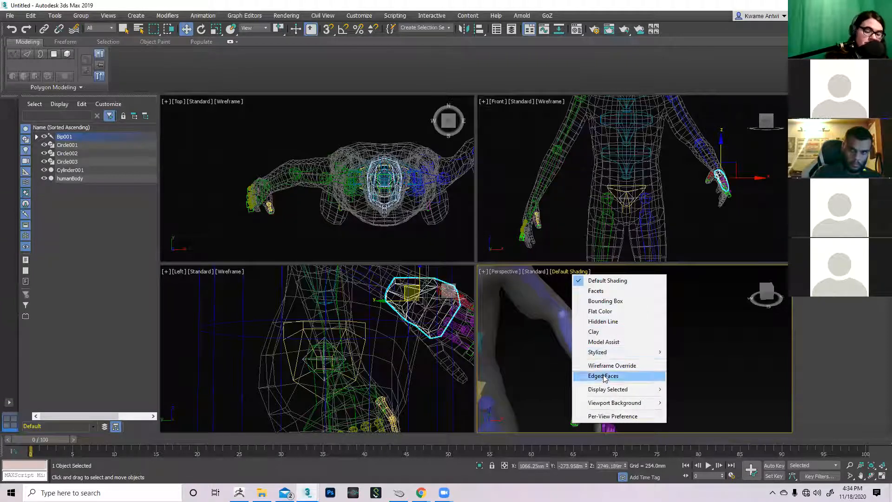
{"action": "left_click", "coordinate": [599, 373]}
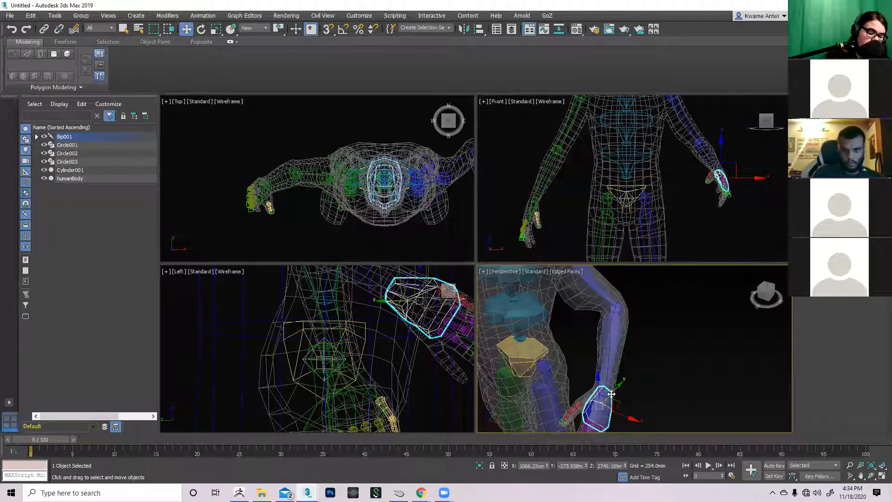
{"action": "left_click_drag", "start_coordinate": [596, 368], "coordinate": [582, 408]}
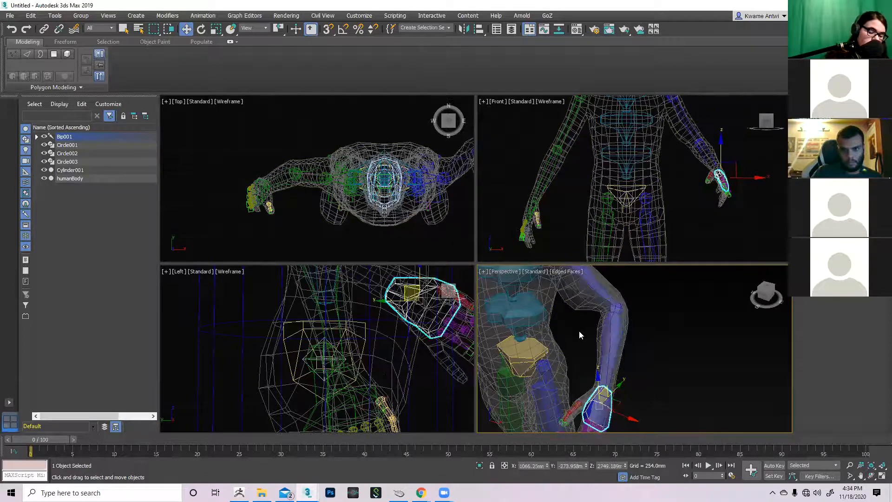
{"action": "scroll", "coordinate": [586, 338], "scroll_direction": "down", "scroll_amount": 3}
{"action": "middle_click_drag", "start_coordinate": [613, 373], "coordinate": [679, 333]}
{"action": "key", "text": "ctrl+z"}
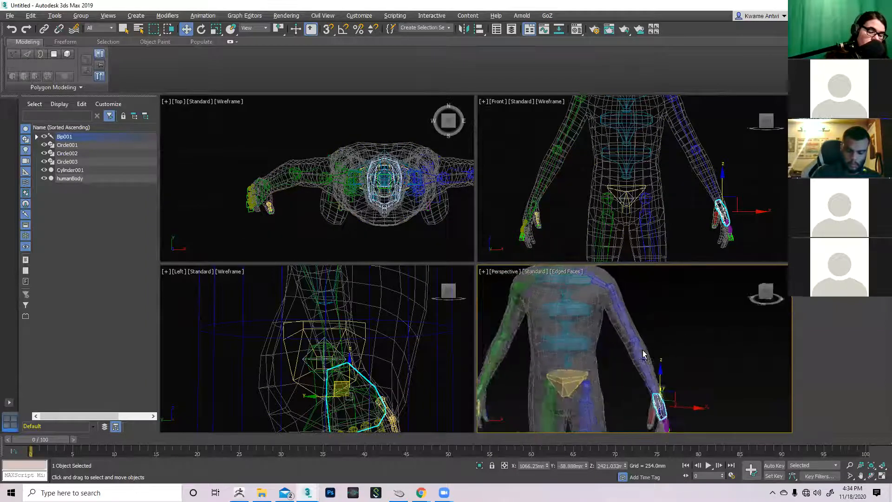
Step: Inspect the skinned left arm around the elbow and the body's overall fit on the biped
{"action": "scroll", "coordinate": [643, 354], "scroll_direction": "up", "scroll_amount": 4}
{"action": "middle_click_drag", "start_coordinate": [627, 349], "coordinate": [607, 338]}
{"action": "middle_click_drag", "start_coordinate": [718, 372], "coordinate": [686, 330]}
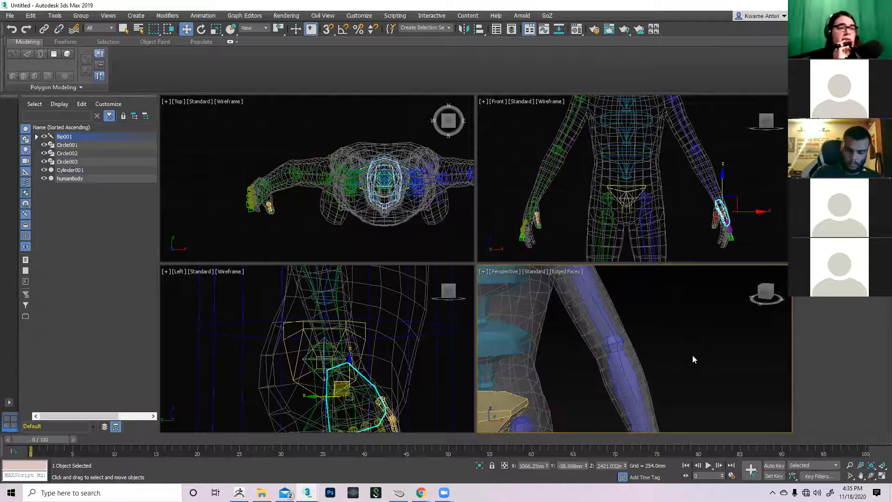
{"action": "scroll", "coordinate": [693, 360], "scroll_direction": "down", "scroll_amount": 6}
{"action": "mouse_move", "coordinate": [705, 364]}
{"action": "middle_mouse_down", "text": "alt"}
{"action": "mouse_move", "coordinate": [751, 360]}
{"action": "mouse_move", "coordinate": [715, 369]}
{"action": "mouse_move", "coordinate": [705, 359]}
{"action": "middle_mouse_up", "text": "alt"}
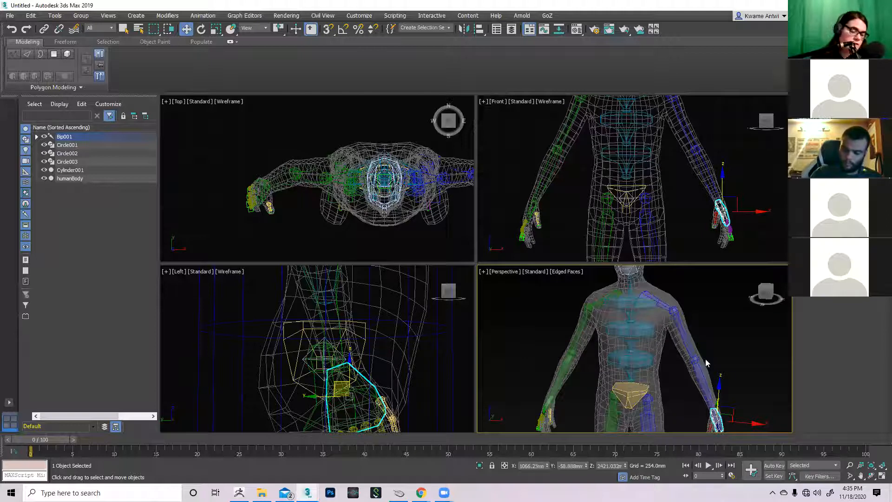
{"action": "middle_click_drag", "start_coordinate": [705, 358], "coordinate": [716, 364]}
{"action": "scroll", "coordinate": [715, 364], "scroll_direction": "down", "scroll_amount": 3}
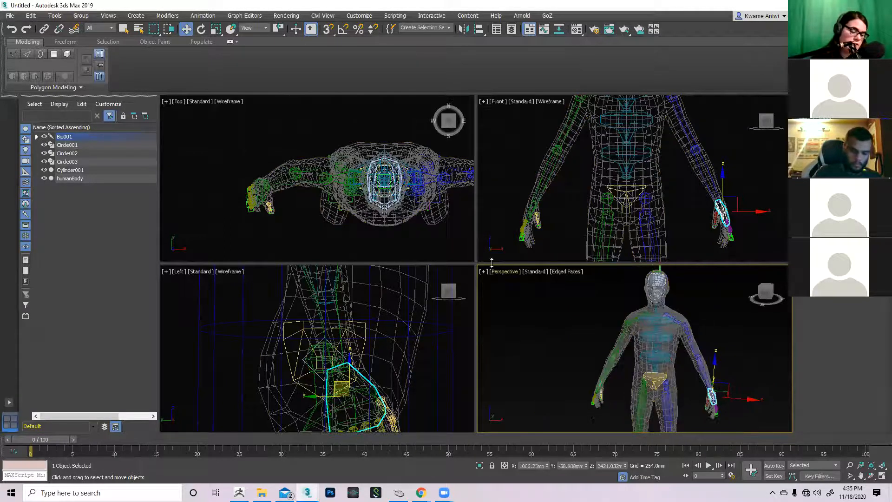
Step: Test-move the biped's left hand bone inward toward the body and undo the move
{"action": "middle_click_drag", "start_coordinate": [725, 395], "coordinate": [692, 385]}
{"action": "scroll", "coordinate": [692, 385], "scroll_direction": "up", "scroll_amount": 2}
{"action": "left_click_drag", "start_coordinate": [699, 375], "coordinate": [614, 365]}
{"action": "key", "text": "ctrl+z"}
Step: Maximize the perspective viewport with the body's head, torso, arms and upper legs framed
{"action": "middle_click_drag", "start_coordinate": [653, 384], "coordinate": [681, 372], "text": "alt"}
{"action": "mouse_move", "coordinate": [681, 372]}
{"action": "middle_mouse_down"}
{"action": "mouse_move", "coordinate": [664, 377]}
{"action": "mouse_move", "coordinate": [687, 388]}
{"action": "middle_mouse_up"}
{"action": "left_click", "coordinate": [481, 273]}
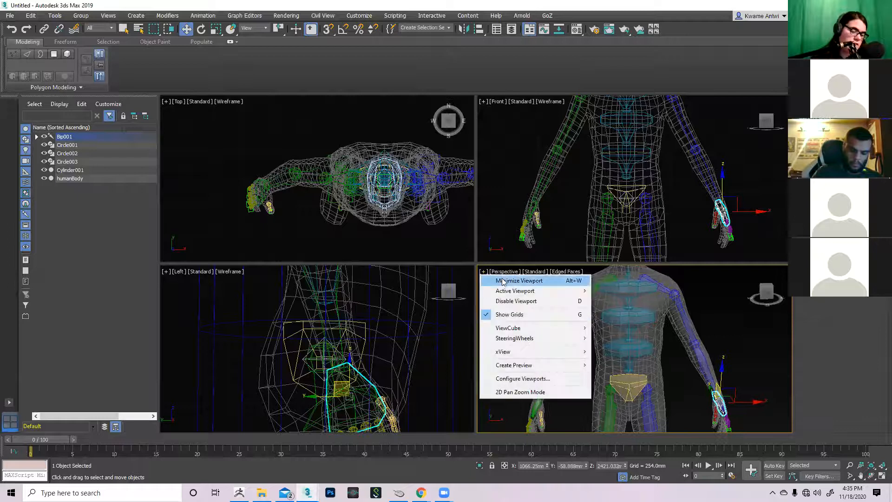
{"action": "left_click", "coordinate": [515, 281]}
{"action": "scroll", "coordinate": [617, 349], "scroll_direction": "down", "scroll_amount": 5}
{"action": "middle_click_drag", "start_coordinate": [603, 352], "coordinate": [626, 340]}
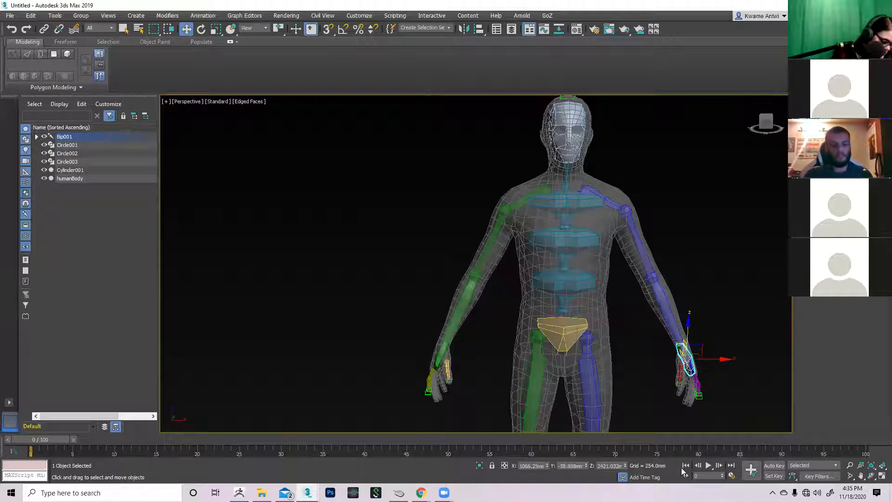
{"action": "middle_click_drag", "start_coordinate": [694, 279], "coordinate": [699, 288]}
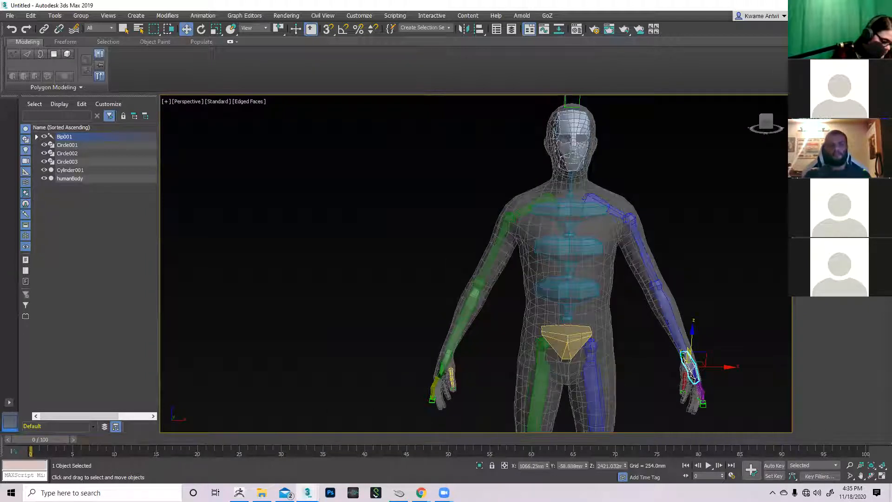
Step: Select the whole Bip001 hierarchy and clear the selection
{"action": "left_click", "coordinate": [565, 342]}
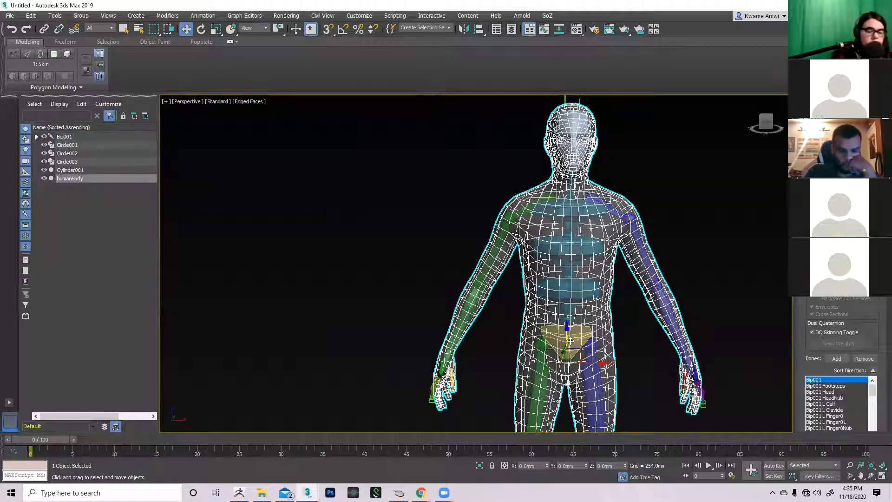
{"action": "double_click", "coordinate": [570, 342]}
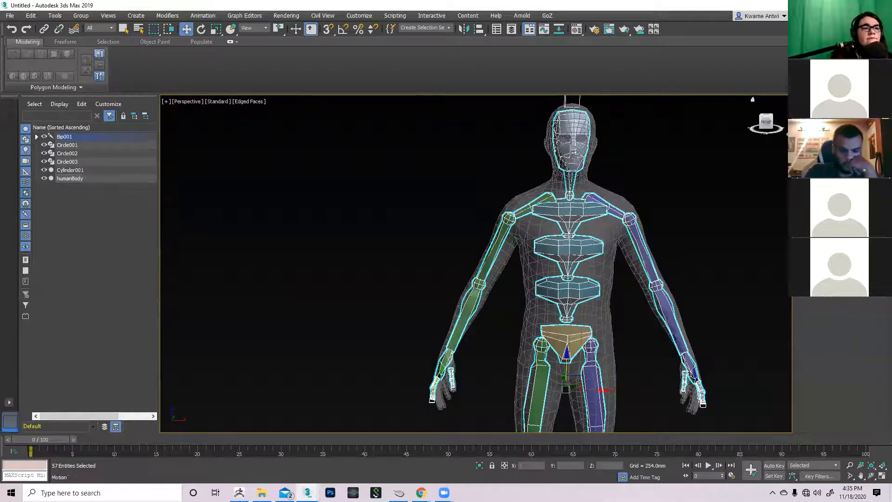
{"action": "left_click", "coordinate": [705, 248]}
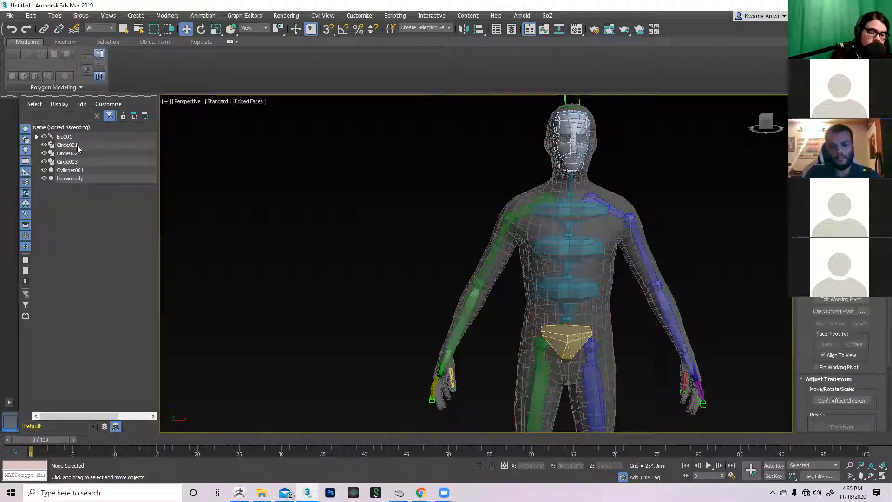
{"action": "double_click", "coordinate": [64, 137]}
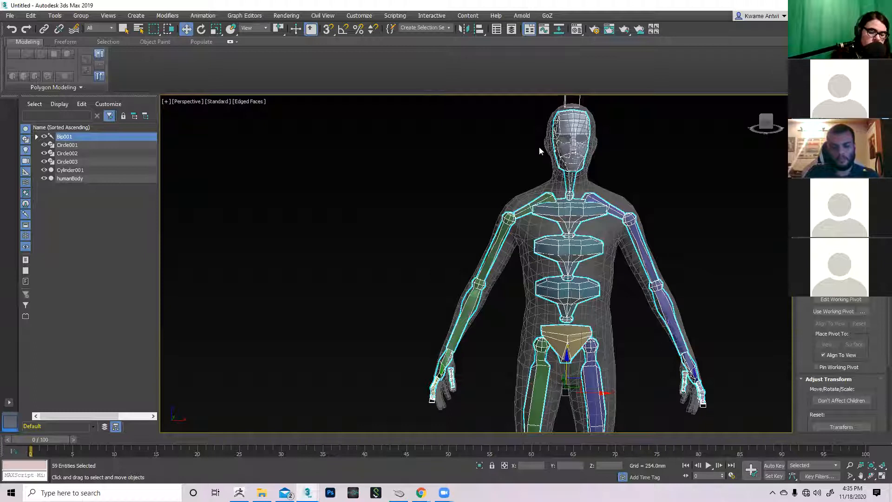
{"action": "left_click", "coordinate": [847, 43]}
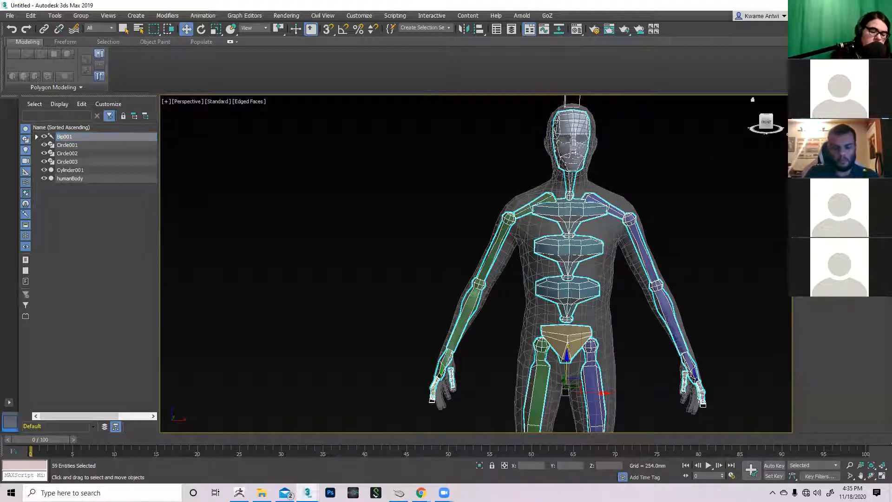
{"action": "left_click", "coordinate": [753, 187]}
{"action": "middle_click_drag", "start_coordinate": [382, 342], "coordinate": [386, 304]}
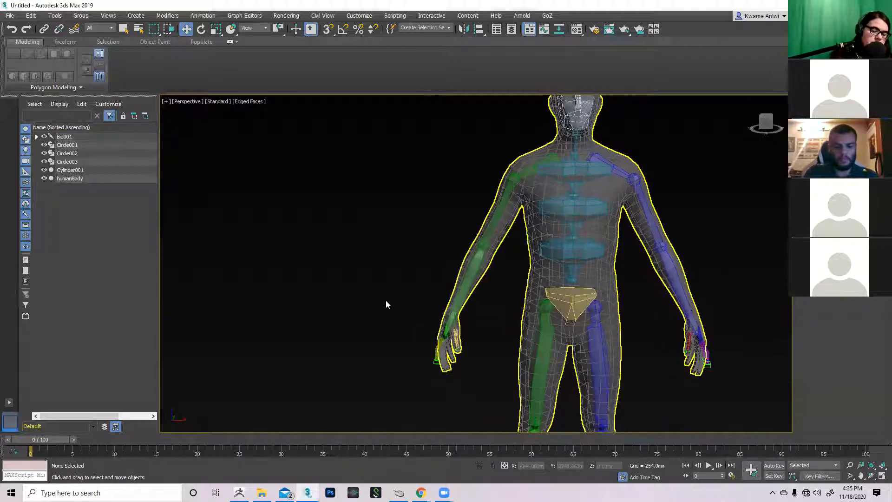
Step: Select the Bip001 hierarchy again and narrow the selection down to the biped's pelvis bone
{"action": "double_click", "coordinate": [65, 136]}
{"action": "scroll", "coordinate": [576, 317], "scroll_direction": "up", "scroll_amount": 5}
{"action": "scroll", "coordinate": [577, 317], "scroll_direction": "up", "scroll_amount": 3}
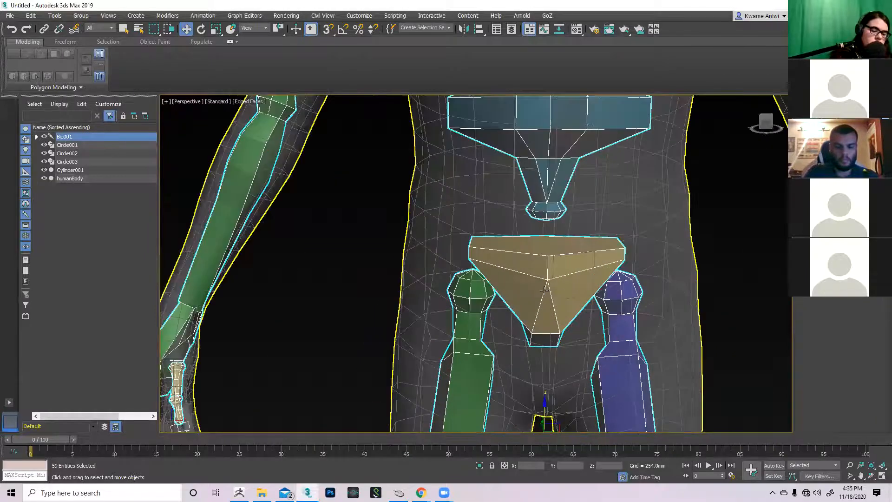
{"action": "left_click", "coordinate": [545, 291]}
{"action": "left_click", "coordinate": [545, 291]}
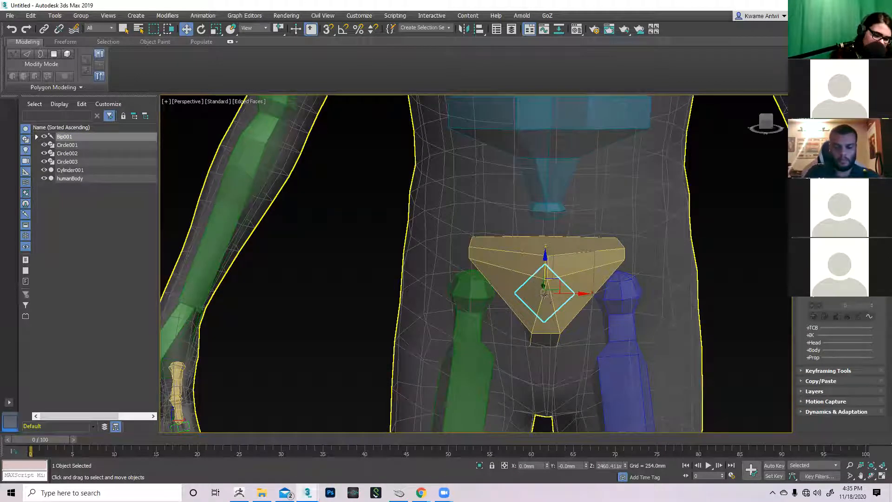
{"action": "left_click", "coordinate": [553, 303]}
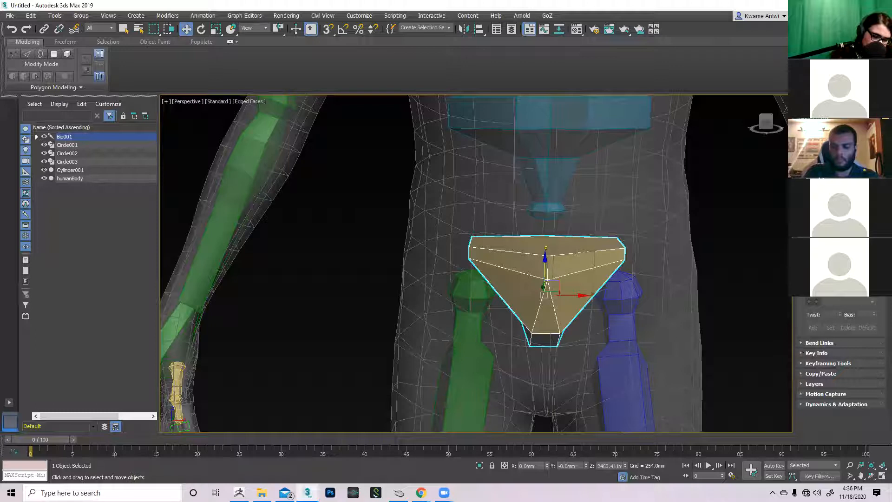
{"action": "scroll", "coordinate": [716, 261], "scroll_direction": "down", "scroll_amount": 5}
{"action": "scroll", "coordinate": [711, 293], "scroll_direction": "up", "scroll_amount": 1}
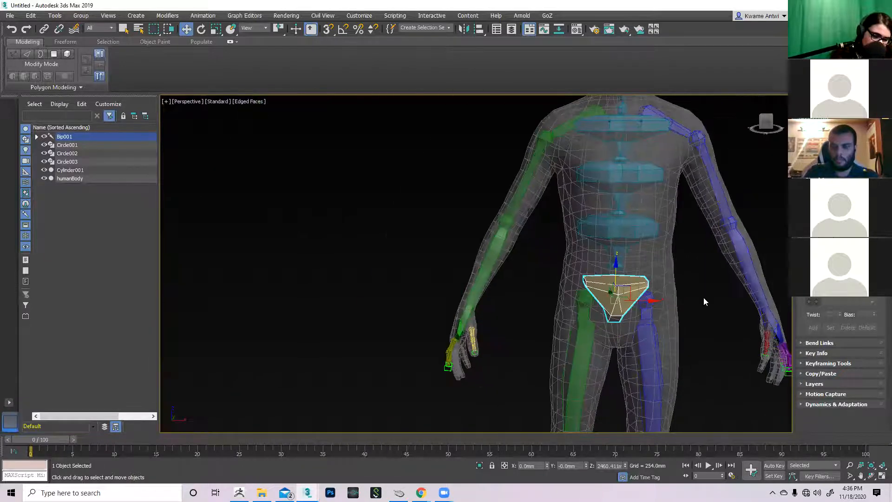
{"action": "scroll", "coordinate": [688, 382], "scroll_direction": "up", "scroll_amount": 1}
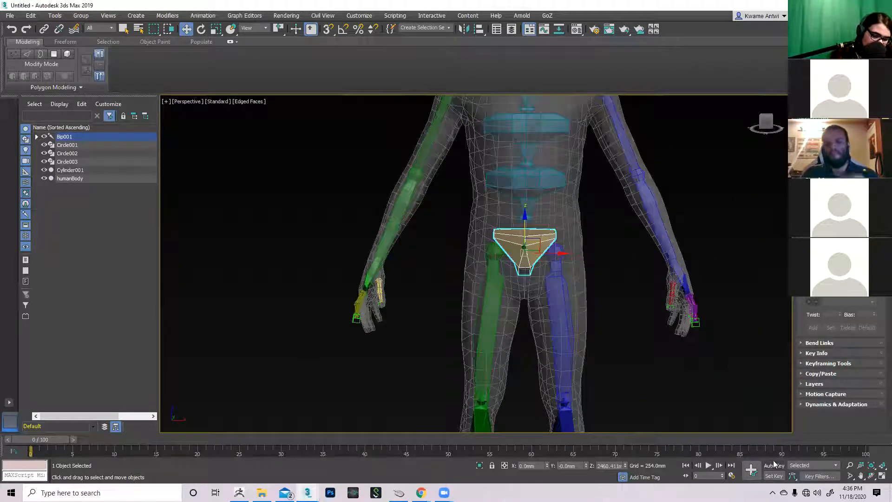
Step: Turn on Auto Key and select the biped's hand bones
{"action": "left_click", "coordinate": [774, 465]}
{"action": "left_click", "coordinate": [692, 317]}
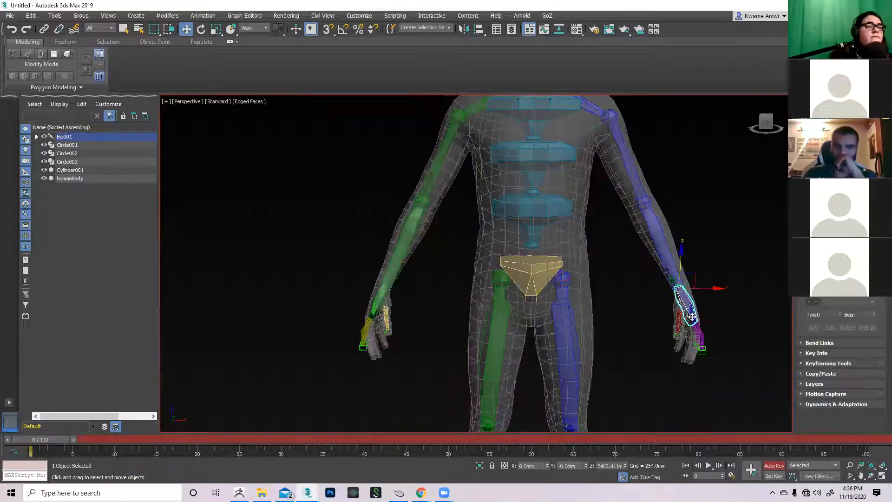
{"action": "middle_click_drag", "start_coordinate": [618, 310], "coordinate": [589, 334]}
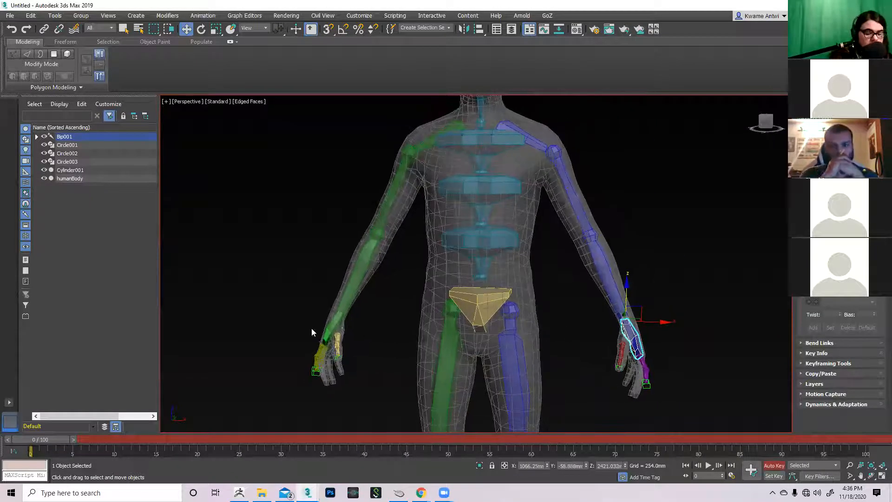
Step: Raise both hand bones at frame 0 to test the arm deformation and undo the move
{"action": "left_click_drag", "start_coordinate": [626, 292], "coordinate": [614, 116]}
{"action": "middle_click_drag", "start_coordinate": [586, 148], "coordinate": [582, 212], "text": "alt"}
{"action": "key", "text": "ctrl+z"}
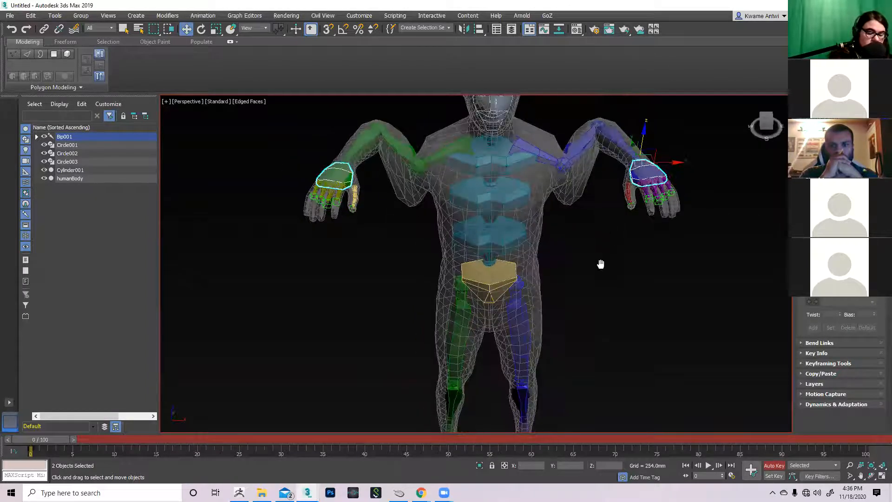
{"action": "key", "text": "shift+z"}
{"action": "left_click", "coordinate": [705, 259]}
{"action": "left_click", "coordinate": [636, 231]}
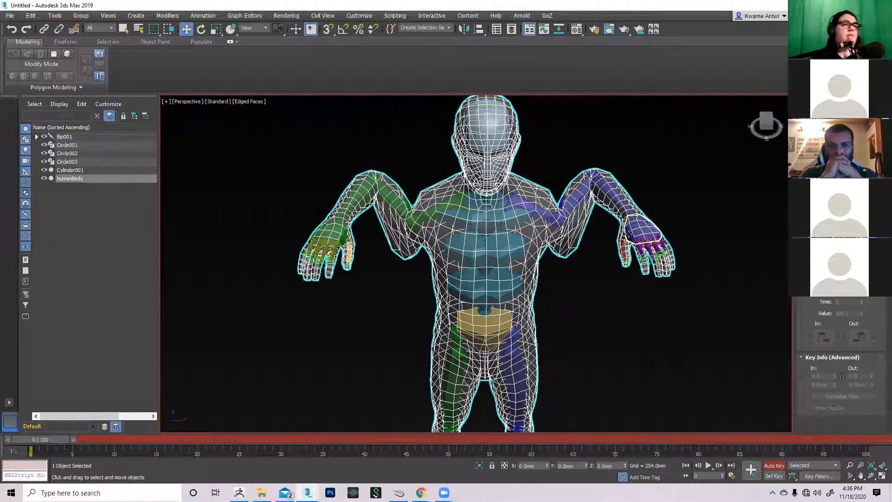
{"action": "key", "text": "ctrl+z"}
{"action": "key", "text": "ctrl+z"}
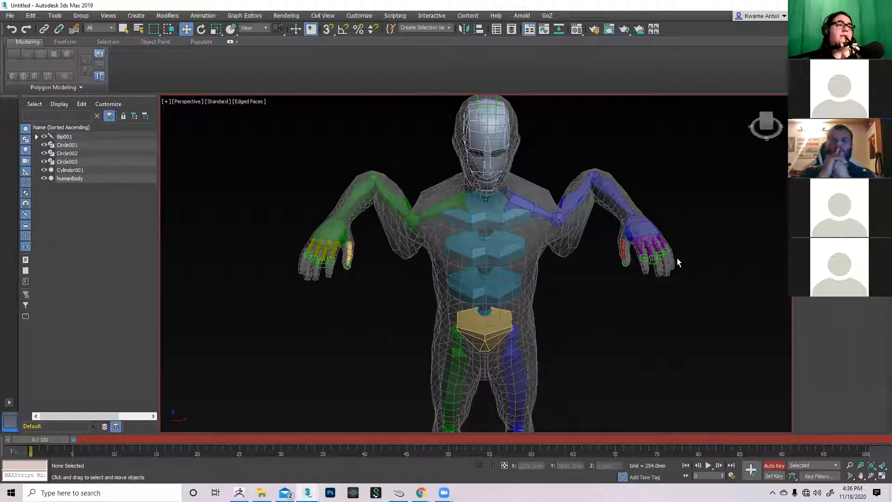
{"action": "key", "text": "ctrl+z"}
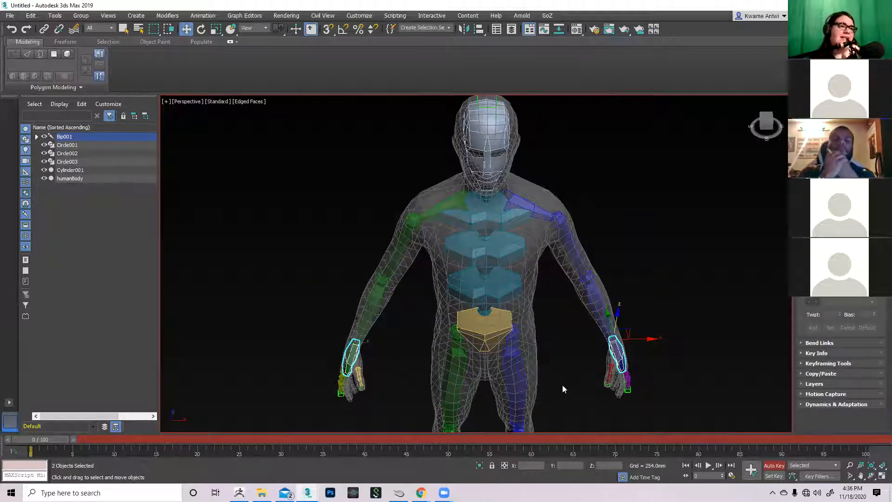
Step: Try keying both hand bones in a raised position at frame 10 and return to frame 0
{"action": "middle_click_drag", "start_coordinate": [563, 389], "coordinate": [549, 333]}
{"action": "left_click_drag", "start_coordinate": [37, 442], "coordinate": [131, 441]}
{"action": "key", "text": "w"}
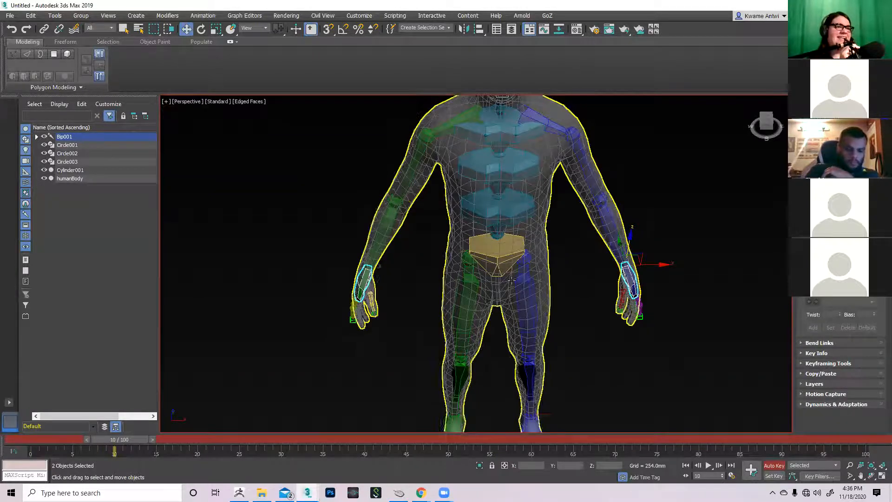
{"action": "middle_click_drag", "start_coordinate": [691, 256], "coordinate": [698, 292]}
{"action": "left_click_drag", "start_coordinate": [636, 279], "coordinate": [636, 167]}
{"action": "mouse_move", "coordinate": [108, 449]}
{"action": "left_mouse_down"}
{"action": "mouse_move", "coordinate": [117, 447]}
{"action": "mouse_move", "coordinate": [95, 446]}
{"action": "left_mouse_up"}
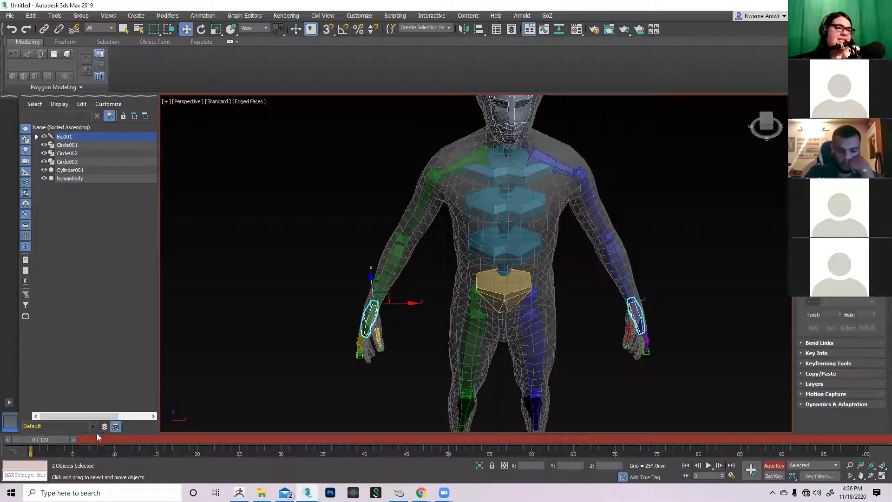
Step: Go to frame 10 and raise both hand bones with Auto Key on
{"action": "middle_click_drag", "start_coordinate": [372, 278], "coordinate": [417, 275], "text": "alt"}
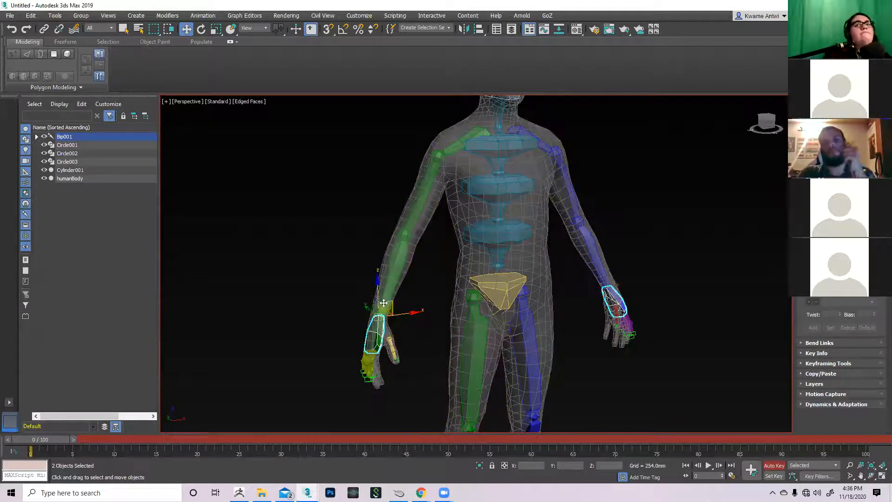
{"action": "scroll", "coordinate": [398, 317], "scroll_direction": "up", "scroll_amount": 5}
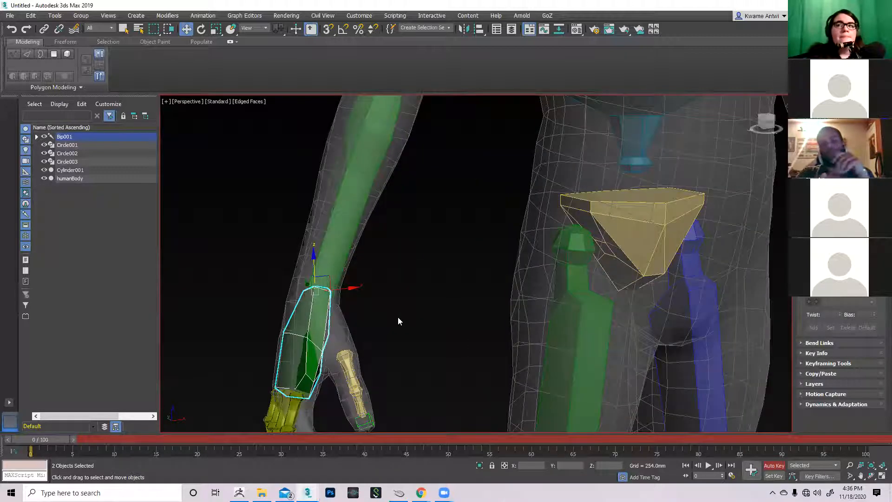
{"action": "scroll", "coordinate": [395, 312], "scroll_direction": "down", "scroll_amount": 2}
{"action": "mouse_move", "coordinate": [391, 306]}
{"action": "middle_mouse_down"}
{"action": "mouse_move", "coordinate": [365, 313]}
{"action": "mouse_move", "coordinate": [385, 319]}
{"action": "middle_mouse_up"}
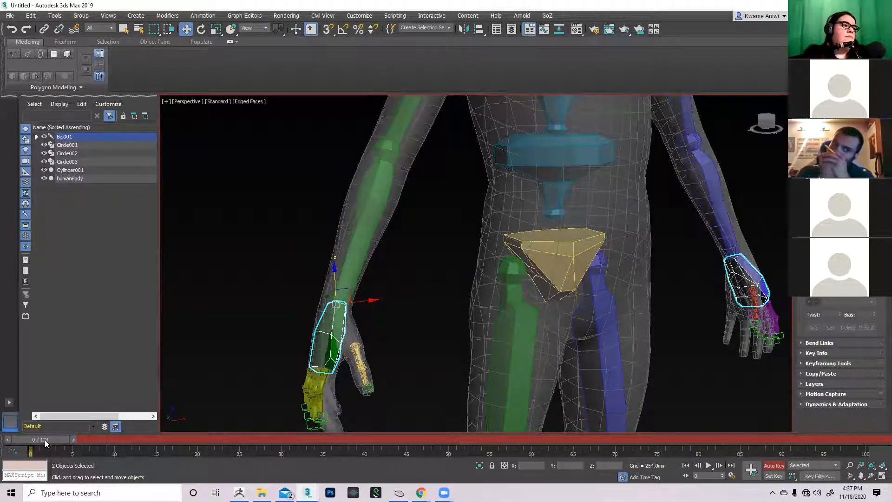
{"action": "left_click_drag", "start_coordinate": [117, 437], "coordinate": [125, 437]}
{"action": "key", "text": "w"}
{"action": "scroll", "coordinate": [318, 313], "scroll_direction": "down", "scroll_amount": 5}
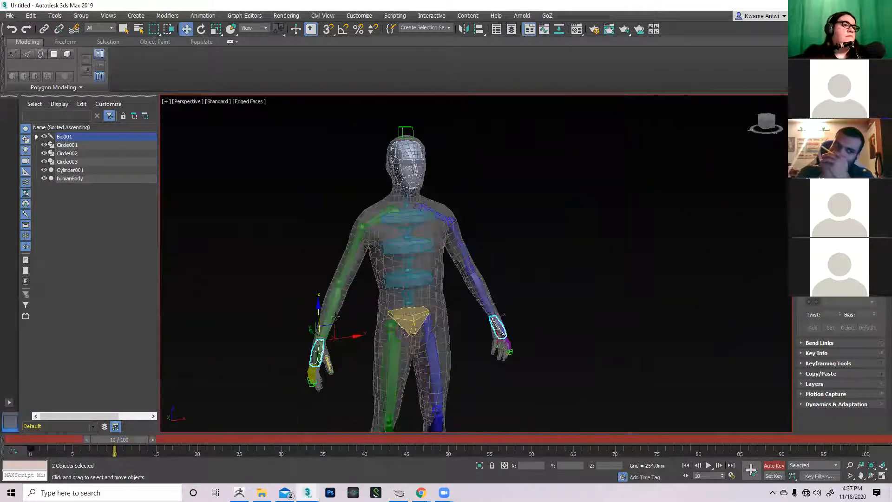
{"action": "left_click_drag", "start_coordinate": [318, 313], "coordinate": [311, 211]}
Step: Move the left and right hand bones outward at frame 10 so both arms stretch out sideways
{"action": "middle_click_drag", "start_coordinate": [395, 202], "coordinate": [494, 279], "text": "alt"}
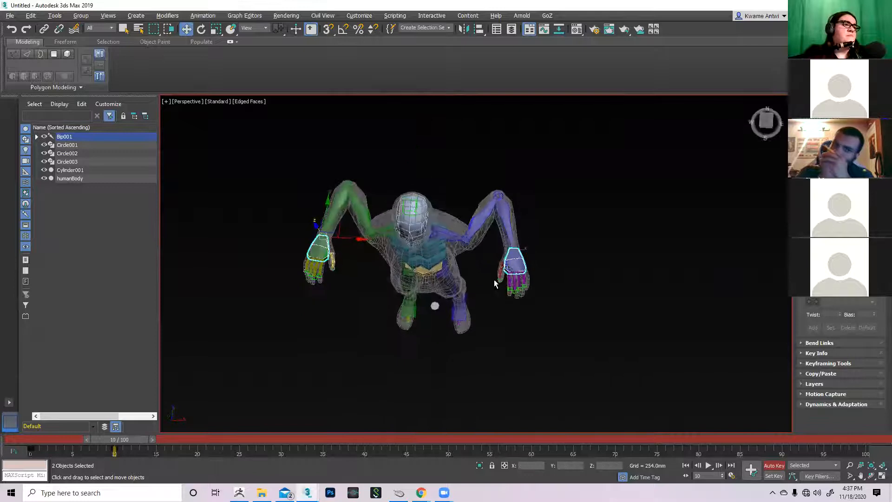
{"action": "left_click", "coordinate": [505, 264]}
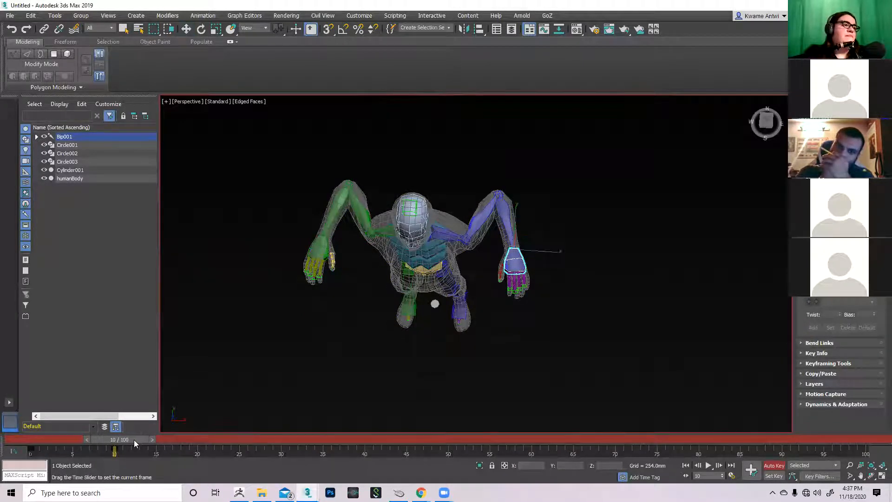
{"action": "left_click_drag", "start_coordinate": [539, 252], "coordinate": [609, 261]}
{"action": "left_click", "coordinate": [326, 255]}
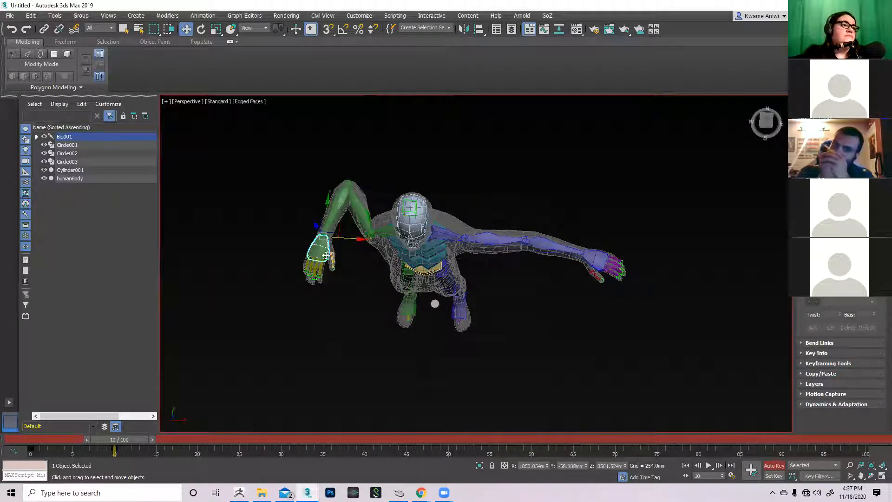
{"action": "left_click_drag", "start_coordinate": [355, 241], "coordinate": [282, 253]}
Step: Scrub the timeline to frame 20 and back to frame 10 while checking the deformation of the outstretched arms
{"action": "middle_click_drag", "start_coordinate": [282, 253], "coordinate": [403, 271], "text": "alt"}
{"action": "left_click_drag", "start_coordinate": [135, 440], "coordinate": [221, 437]}
{"action": "middle_click_drag", "start_coordinate": [636, 221], "coordinate": [619, 242], "text": "alt"}
{"action": "left_click_drag", "start_coordinate": [201, 443], "coordinate": [126, 441]}
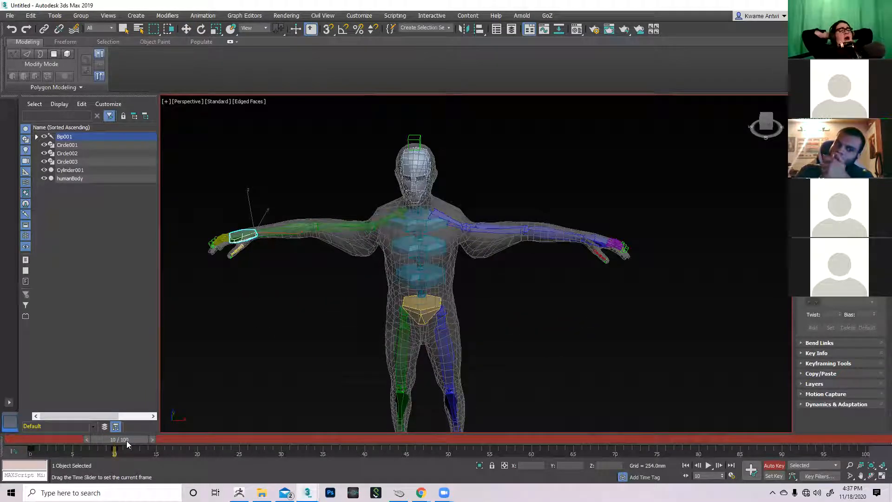
{"action": "mouse_move", "coordinate": [126, 441]}
{"action": "left_mouse_down"}
{"action": "mouse_move", "coordinate": [206, 444]}
{"action": "mouse_move", "coordinate": [127, 443]}
{"action": "left_mouse_up"}
Step: Select both foot bones and raise them at frame 20 to bend the biped's knees
{"action": "key", "text": "w"}
{"action": "scroll", "coordinate": [319, 373], "scroll_direction": "up", "scroll_amount": 5}
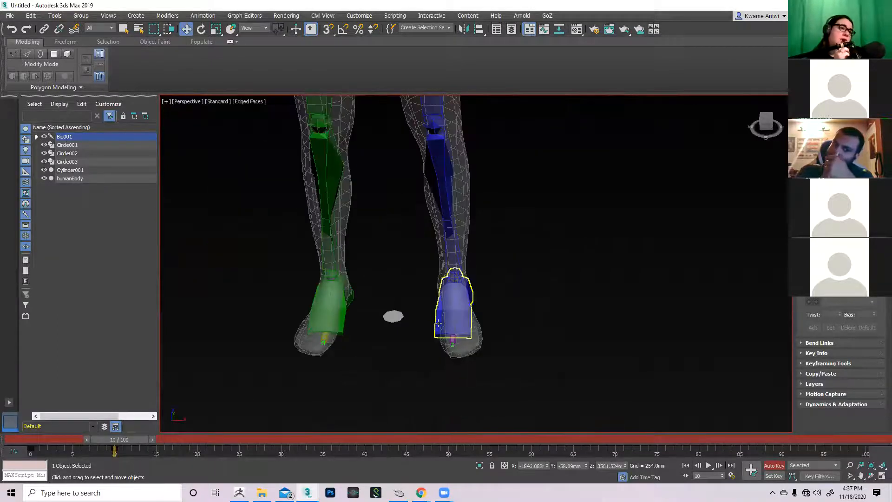
{"action": "left_click", "coordinate": [341, 324], "text": "ctrl"}
{"action": "middle_click_drag", "start_coordinate": [341, 324], "coordinate": [433, 336], "text": "alt"}
{"action": "left_click_drag", "start_coordinate": [437, 324], "coordinate": [438, 324]}
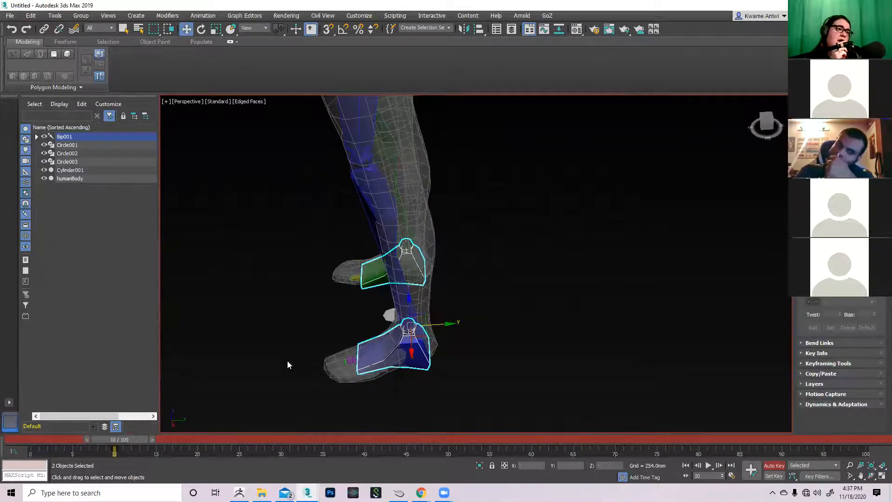
{"action": "left_click_drag", "start_coordinate": [118, 444], "coordinate": [197, 441]}
{"action": "middle_click_drag", "start_coordinate": [249, 353], "coordinate": [319, 232], "text": "alt"}
{"action": "left_click_drag", "start_coordinate": [319, 232], "coordinate": [310, 195]}
{"action": "middle_click_drag", "start_coordinate": [303, 195], "coordinate": [278, 335]}
Step: Return to frame 0 and scrub to frame 30 to review how the mesh deforms with the keyed arms and legs
{"action": "left_click_drag", "start_coordinate": [215, 440], "coordinate": [36, 432]}
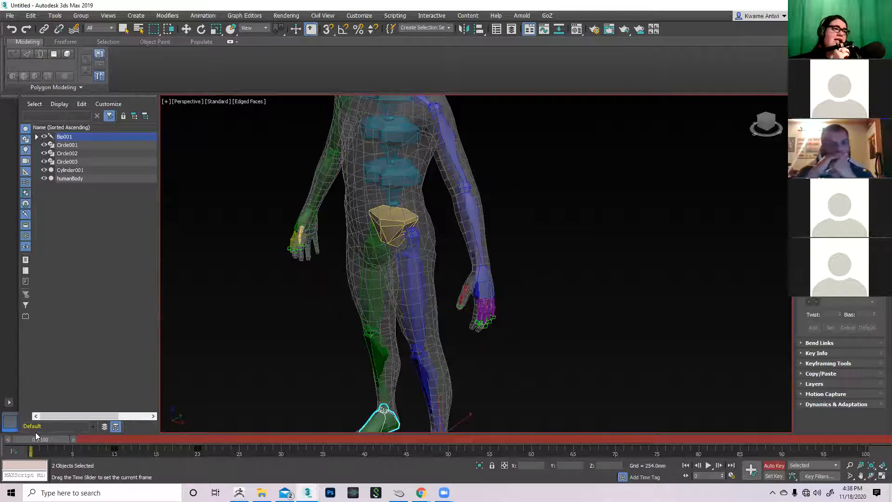
{"action": "key", "text": "w"}
{"action": "scroll", "coordinate": [405, 310], "scroll_direction": "up", "scroll_amount": 2}
{"action": "scroll", "coordinate": [405, 310], "scroll_direction": "down", "scroll_amount": 3}
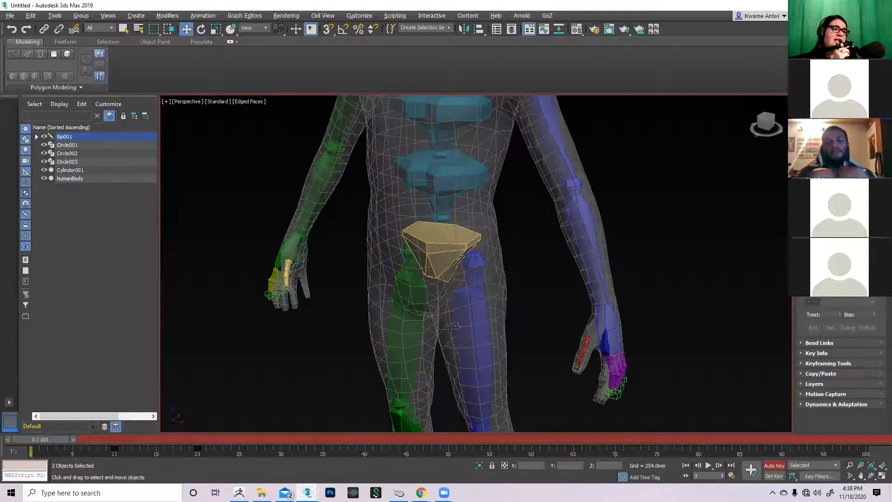
{"action": "left_click_drag", "start_coordinate": [45, 441], "coordinate": [288, 440]}
{"action": "middle_click_drag", "start_coordinate": [553, 296], "coordinate": [543, 319]}
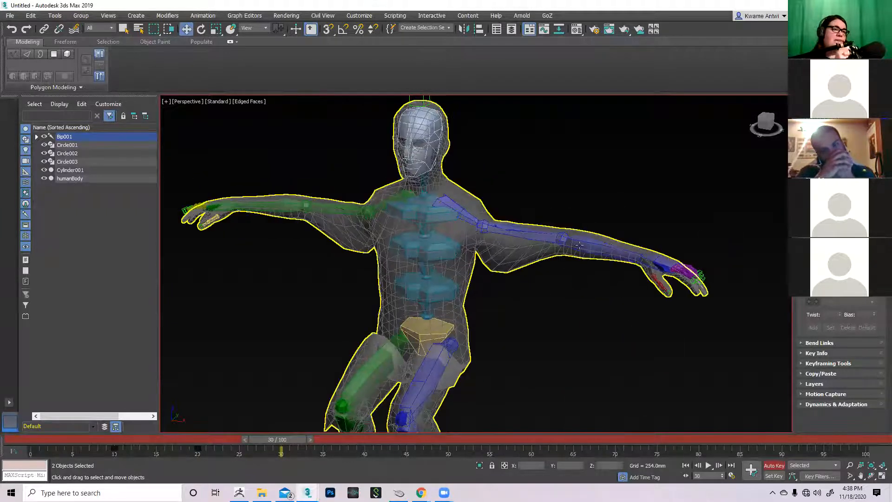
Step: Scrub the timeline back to frame 20 and on to frame 25 to examine the mesh deformation around the arms and hands
{"action": "left_click", "coordinate": [662, 262]}
{"action": "middle_click_drag", "start_coordinate": [662, 263], "coordinate": [695, 249], "text": "alt"}
{"action": "left_click_drag", "start_coordinate": [303, 433], "coordinate": [225, 450]}
{"action": "key", "text": "w"}
{"action": "middle_click_drag", "start_coordinate": [690, 246], "coordinate": [525, 152], "text": "alt"}
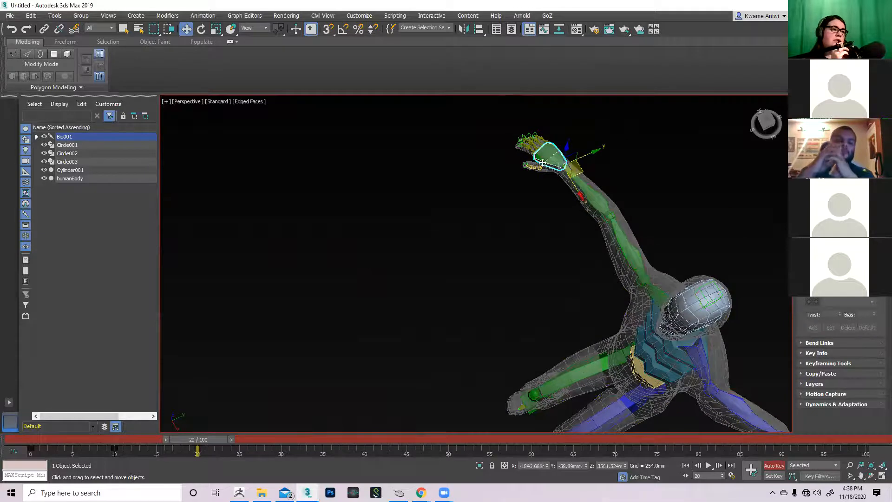
{"action": "middle_click_drag", "start_coordinate": [583, 172], "coordinate": [465, 279], "text": "alt"}
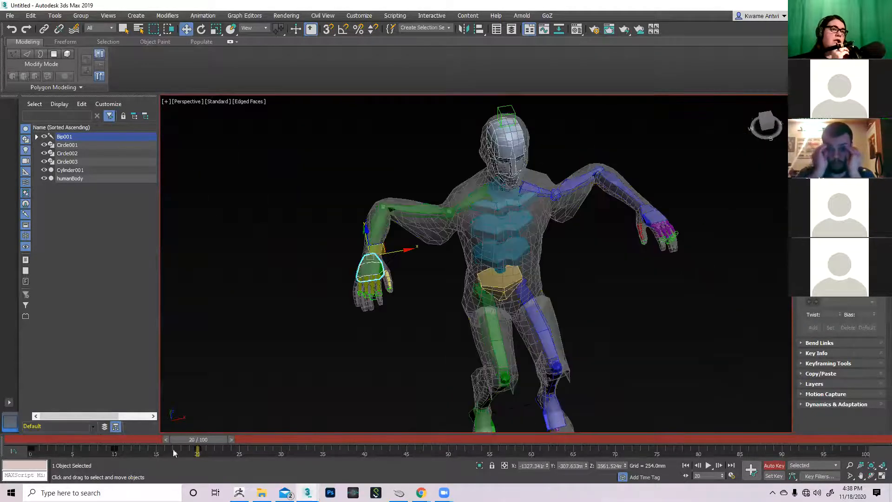
{"action": "left_click_drag", "start_coordinate": [211, 439], "coordinate": [268, 447]}
{"action": "key", "text": "w"}
{"action": "middle_click_drag", "start_coordinate": [571, 149], "coordinate": [549, 129], "text": "alt"}
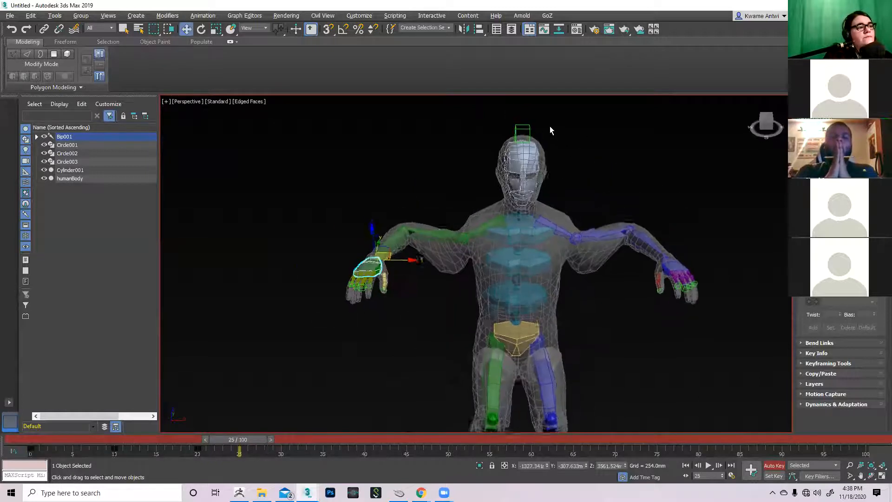
Step: Select the biped's head bone and rotate it slightly at frame 25
{"action": "scroll", "coordinate": [525, 176], "scroll_direction": "up", "scroll_amount": 4}
{"action": "middle_click_drag", "start_coordinate": [483, 242], "coordinate": [474, 255]}
{"action": "left_click", "coordinate": [499, 242]}
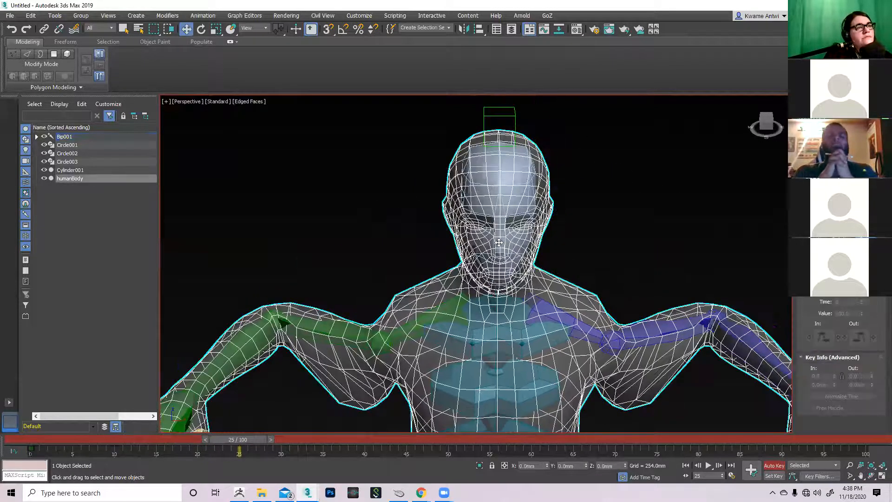
{"action": "left_click", "coordinate": [499, 243]}
{"action": "left_click", "coordinate": [499, 243]}
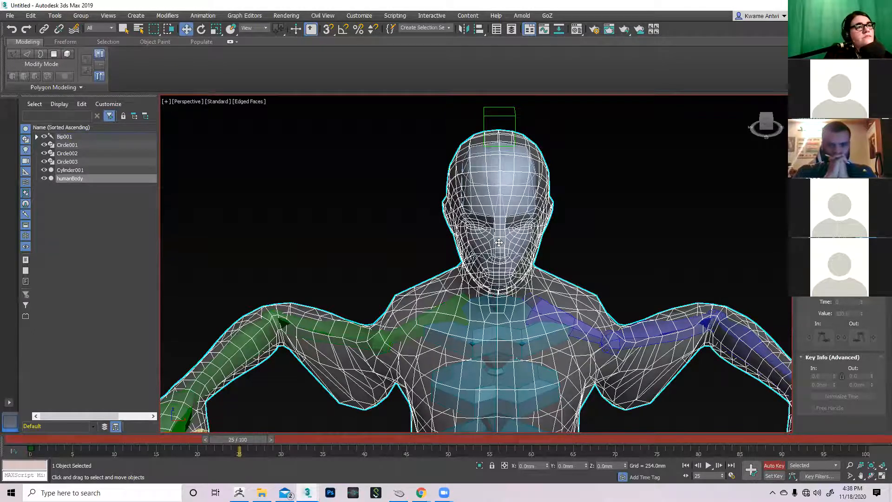
{"action": "left_click", "coordinate": [499, 243]}
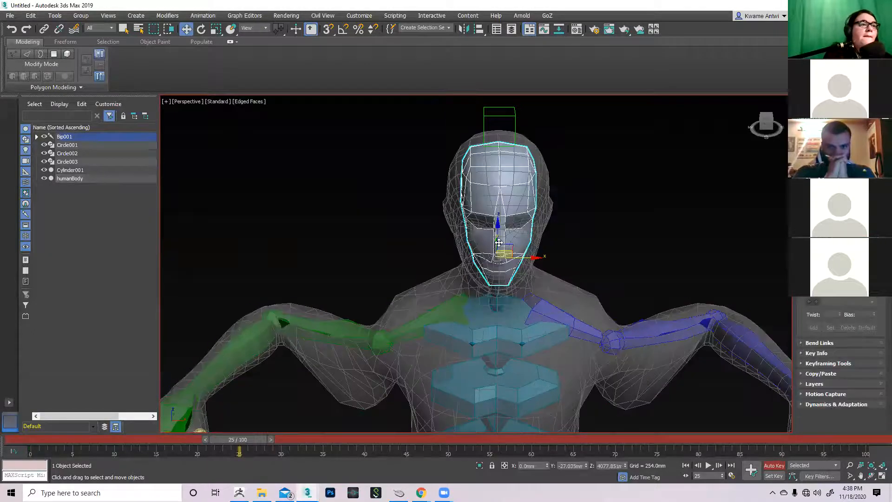
{"action": "middle_click_drag", "start_coordinate": [559, 259], "coordinate": [575, 275], "text": "alt"}
{"action": "key", "text": "e"}
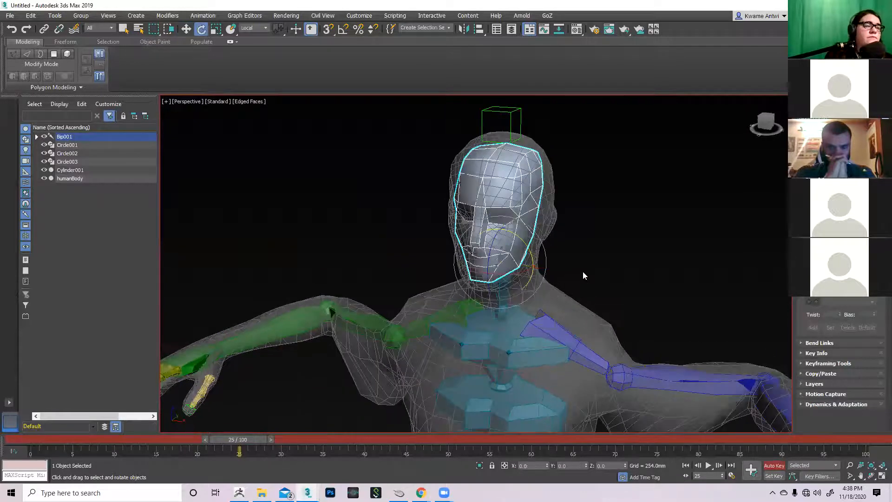
{"action": "left_click_drag", "start_coordinate": [491, 258], "coordinate": [488, 254]}
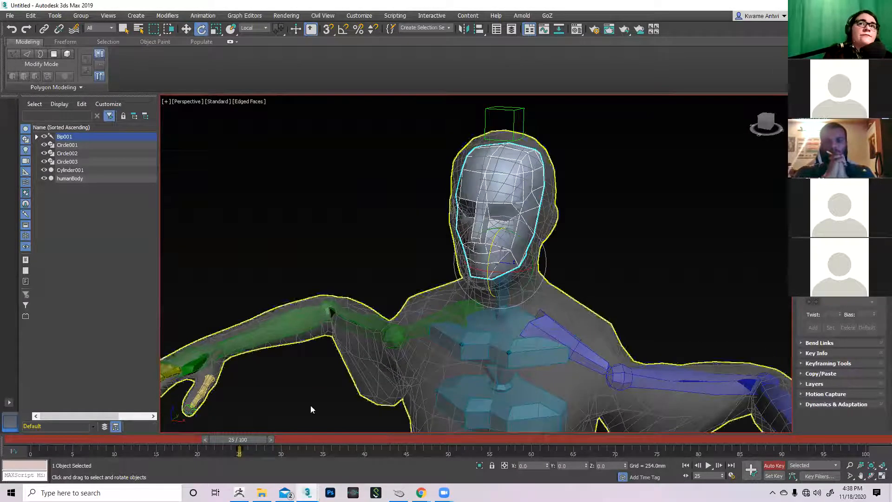
Step: Turn the head toward the biped's left side at frame 35
{"action": "left_click_drag", "start_coordinate": [251, 438], "coordinate": [335, 439]}
{"action": "middle_click_drag", "start_coordinate": [599, 279], "coordinate": [513, 266], "text": "alt"}
{"action": "left_click_drag", "start_coordinate": [507, 277], "coordinate": [545, 281]}
{"action": "middle_click_drag", "start_coordinate": [543, 281], "coordinate": [621, 282], "text": "alt"}
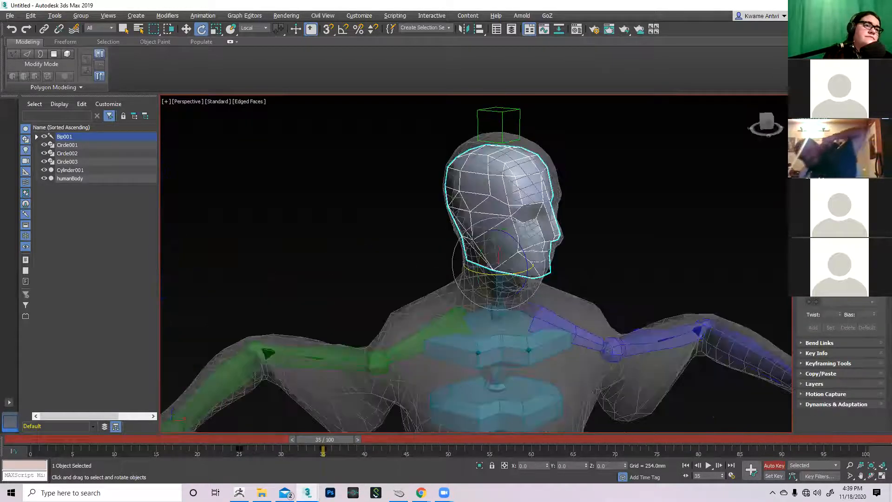
Step: Turn the head toward the biped's right side at frame 45, and return the timeline to frame 0
{"action": "left_click_drag", "start_coordinate": [346, 440], "coordinate": [431, 440]}
{"action": "left_click_drag", "start_coordinate": [516, 275], "coordinate": [416, 279]}
{"action": "left_click_drag", "start_coordinate": [380, 439], "coordinate": [62, 429]}
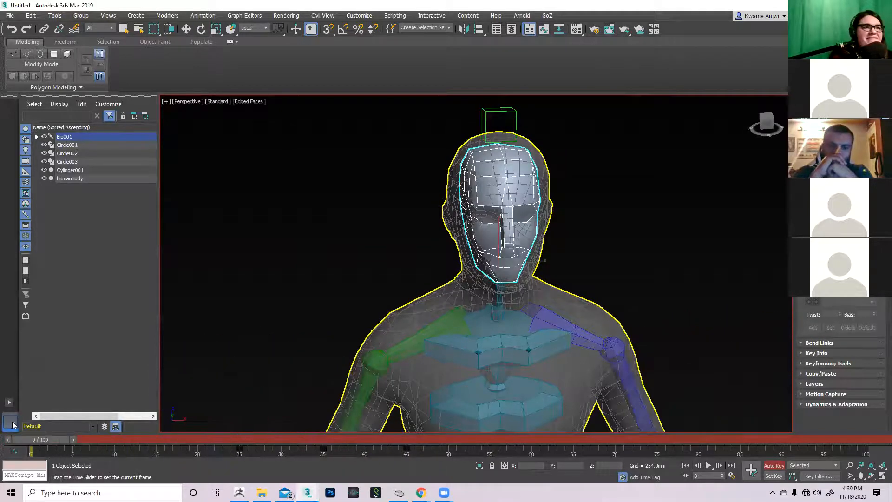
Step: Turn off Auto Key and select the humanBody mesh to show its Skin modifier settings
{"action": "key", "text": "e"}
{"action": "scroll", "coordinate": [589, 269], "scroll_direction": "up", "scroll_amount": 5}
{"action": "scroll", "coordinate": [590, 268], "scroll_direction": "down", "scroll_amount": 5}
{"action": "middle_click_drag", "start_coordinate": [589, 255], "coordinate": [587, 214]}
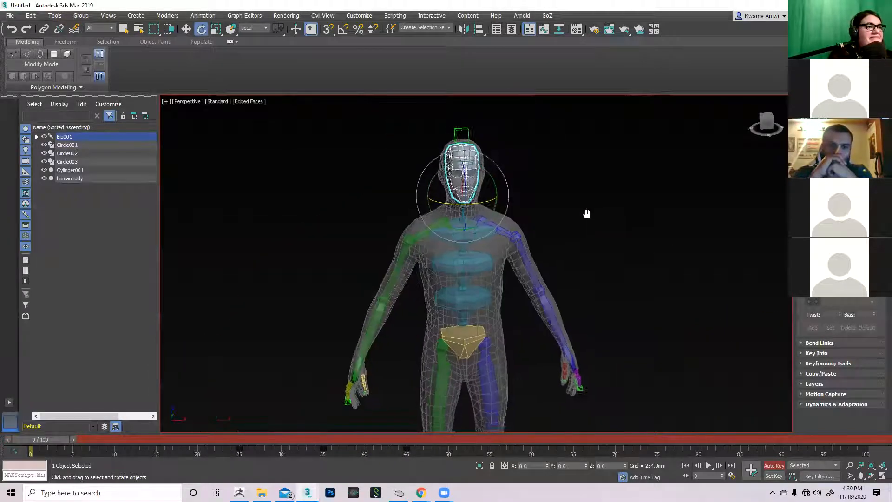
{"action": "left_click", "coordinate": [774, 465]}
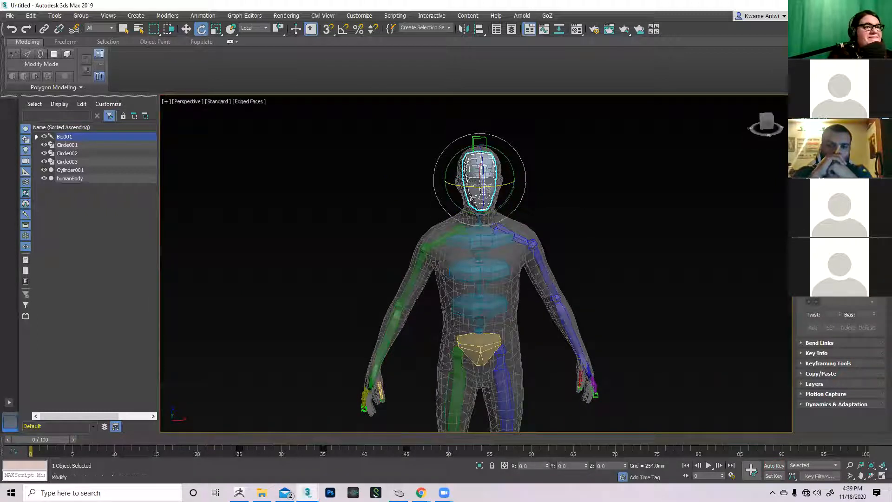
{"action": "left_click", "coordinate": [816, 42]}
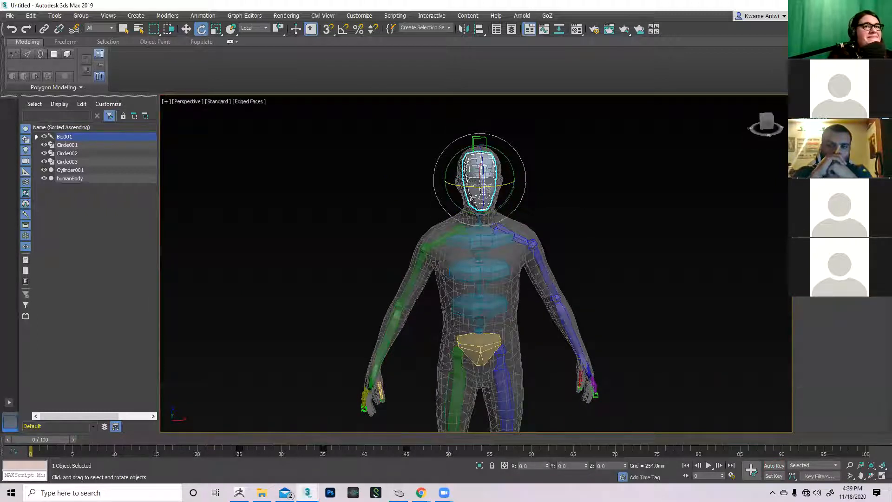
{"action": "left_click", "coordinate": [671, 258]}
{"action": "left_click", "coordinate": [523, 263]}
{"action": "scroll", "coordinate": [523, 263], "scroll_direction": "up", "scroll_amount": 5}
{"action": "scroll", "coordinate": [592, 239], "scroll_direction": "up", "scroll_amount": 2}
{"action": "scroll", "coordinate": [671, 350], "scroll_direction": "up", "scroll_amount": 2}
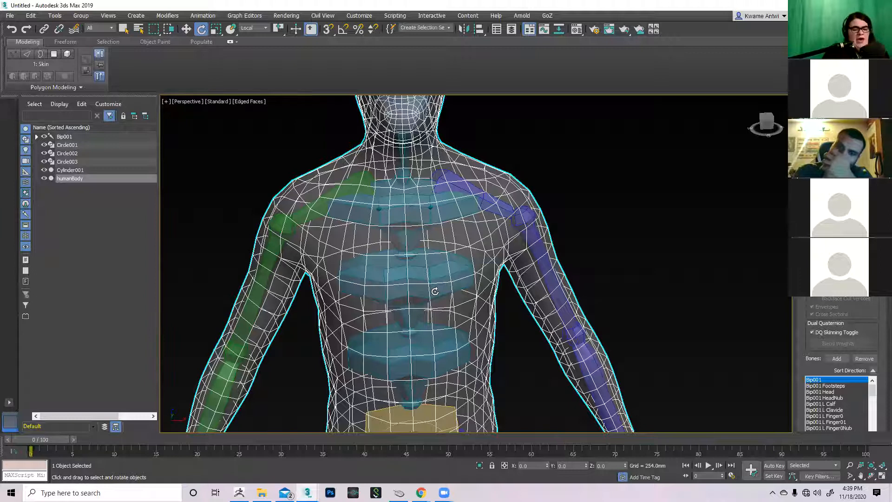
Step: Reselect the humanBody mesh and enter envelope editing in its Skin modifier at frame 0
{"action": "middle_click_drag", "start_coordinate": [428, 283], "coordinate": [423, 251]}
{"action": "mouse_move", "coordinate": [41, 438]}
{"action": "left_mouse_down"}
{"action": "mouse_move", "coordinate": [200, 435]}
{"action": "mouse_move", "coordinate": [42, 437]}
{"action": "mouse_move", "coordinate": [191, 438]}
{"action": "mouse_move", "coordinate": [35, 449]}
{"action": "left_mouse_up"}
{"action": "key", "text": "e"}
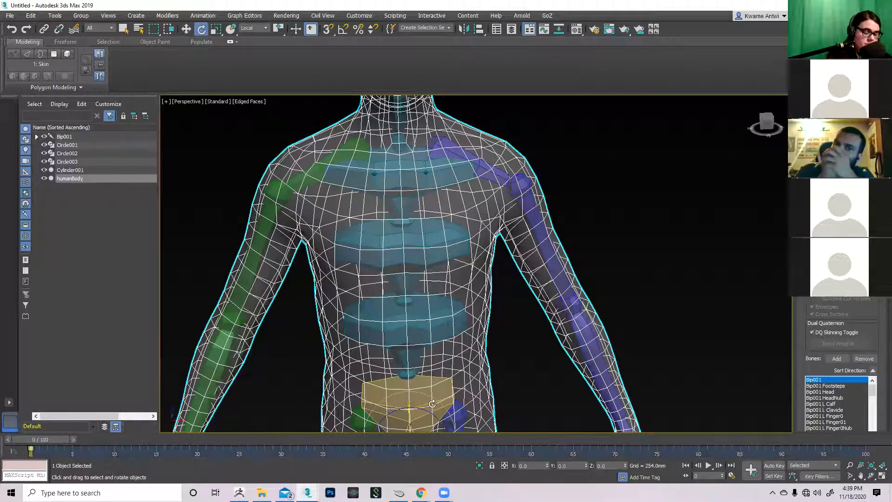
{"action": "middle_click_drag", "start_coordinate": [640, 202], "coordinate": [632, 247]}
{"action": "left_click", "coordinate": [619, 296]}
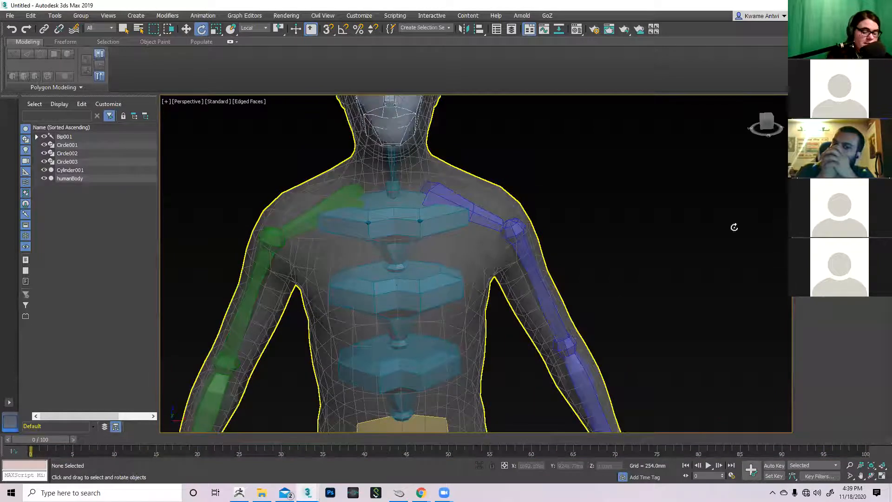
{"action": "left_click", "coordinate": [735, 227]}
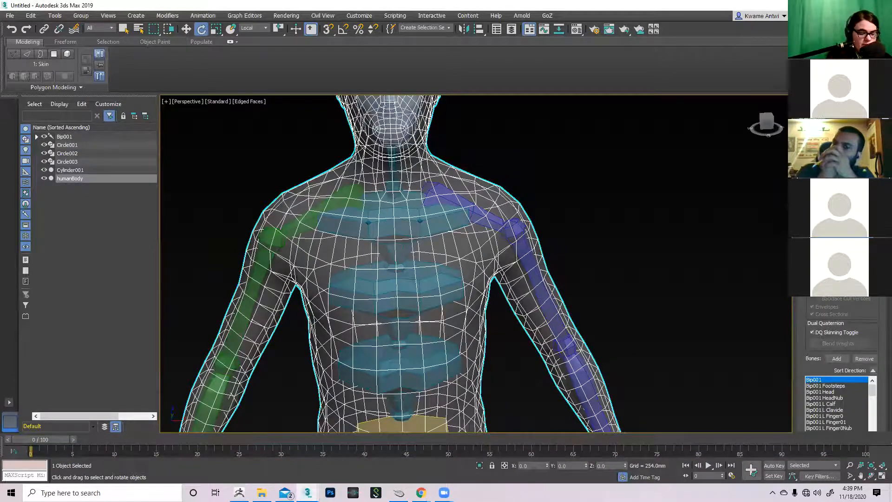
{"action": "key", "text": "w"}
{"action": "middle_click_drag", "start_coordinate": [588, 229], "coordinate": [617, 218]}
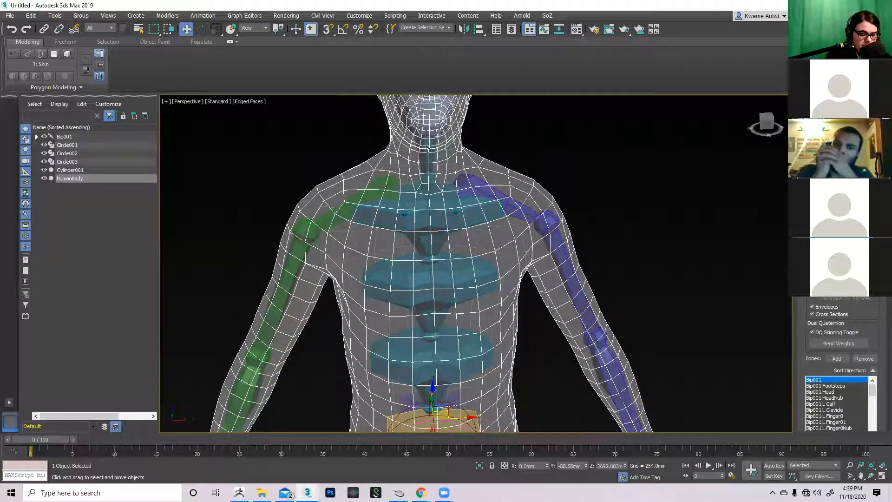
{"action": "middle_click_drag", "start_coordinate": [656, 267], "coordinate": [565, 345]}
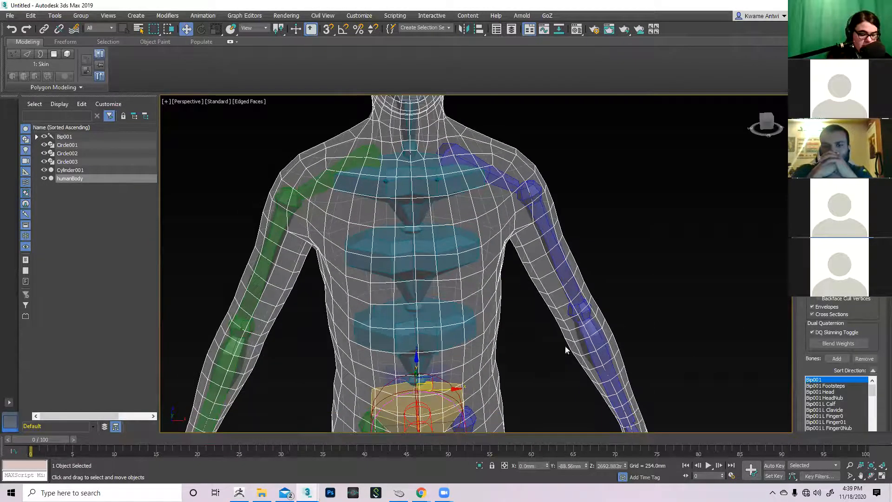
Step: Scrub to frame 7 and examine how the mesh sags beneath the raised left upper arm and armpit
{"action": "left_click_drag", "start_coordinate": [54, 442], "coordinate": [108, 442]}
{"action": "key", "text": "w"}
{"action": "middle_click_drag", "start_coordinate": [604, 321], "coordinate": [480, 303]}
{"action": "scroll", "coordinate": [478, 302], "scroll_direction": "up", "scroll_amount": 4}
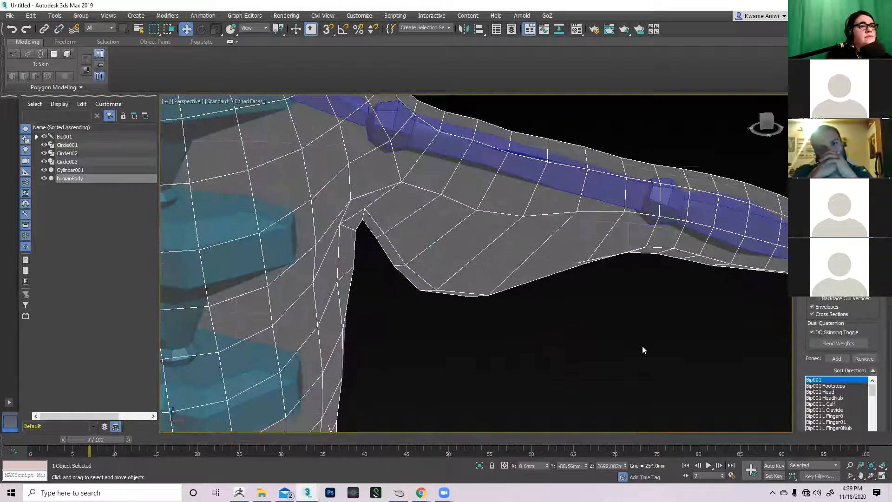
{"action": "middle_click_drag", "start_coordinate": [704, 325], "coordinate": [654, 315]}
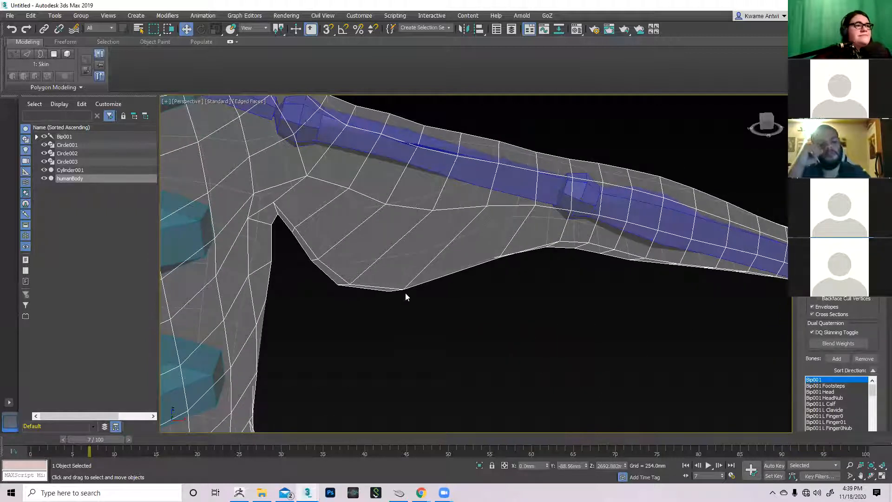
{"action": "middle_click_drag", "start_coordinate": [429, 314], "coordinate": [479, 308]}
{"action": "scroll", "coordinate": [432, 322], "scroll_direction": "down", "scroll_amount": 5}
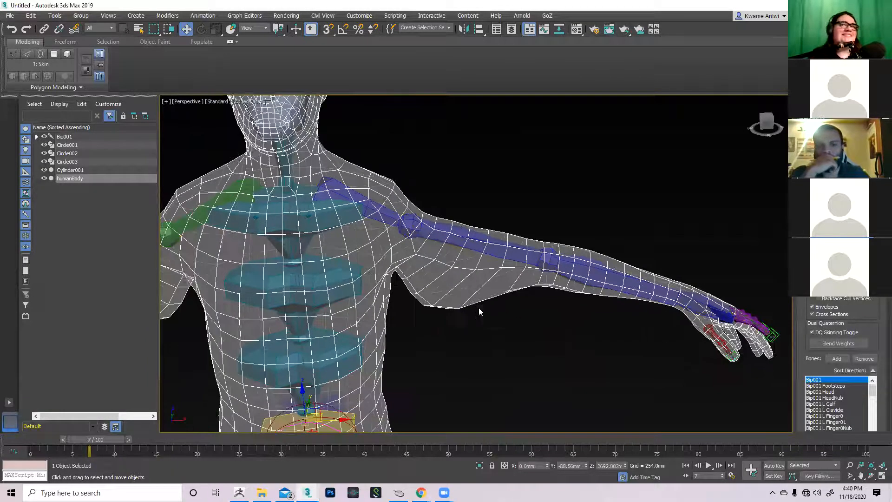
{"action": "scroll", "coordinate": [522, 273], "scroll_direction": "up", "scroll_amount": 3}
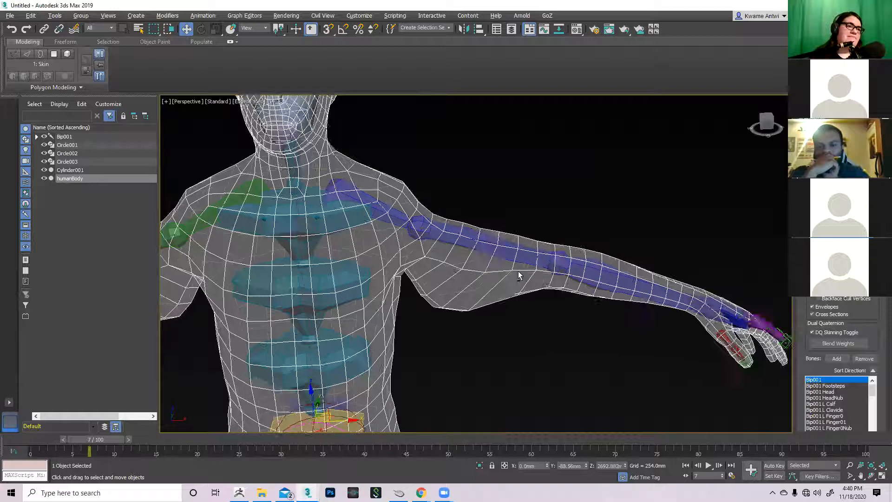
{"action": "scroll", "coordinate": [538, 302], "scroll_direction": "down", "scroll_amount": 3}
{"action": "middle_click_drag", "start_coordinate": [538, 302], "coordinate": [496, 326]}
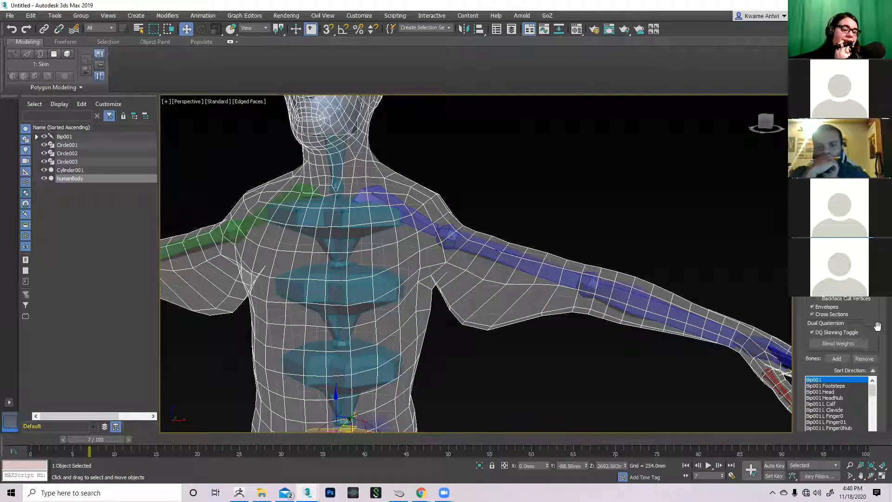
Step: Open the Weight Tool, select the vertices around the left upper arm, and place the tool's window beside the body
{"action": "scroll", "coordinate": [837, 323], "scroll_direction": "down", "scroll_amount": 6}
{"action": "scroll", "coordinate": [837, 353], "scroll_direction": "down", "scroll_amount": 1}
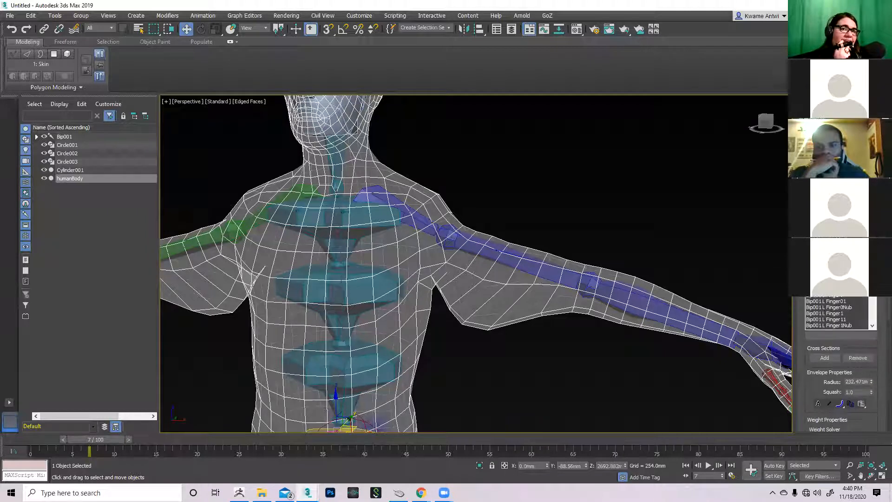
{"action": "scroll", "coordinate": [803, 405], "scroll_direction": "down", "scroll_amount": 5}
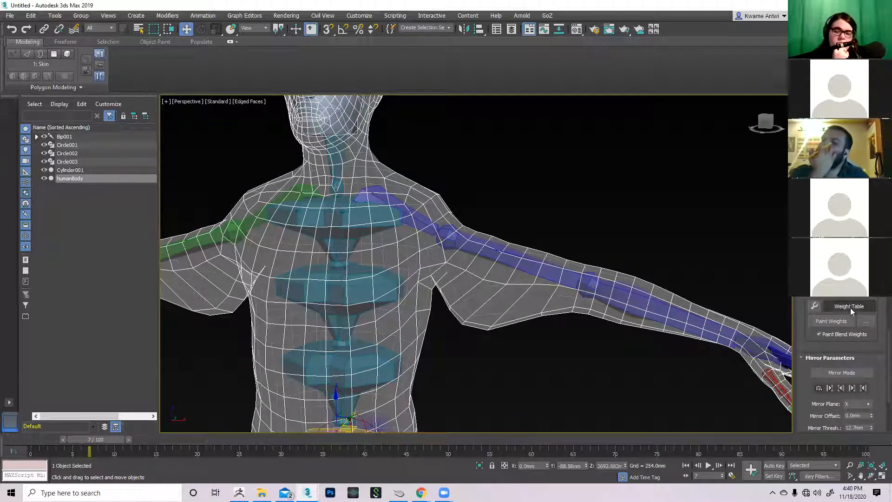
{"action": "left_click", "coordinate": [815, 306]}
{"action": "middle_click_drag", "start_coordinate": [485, 202], "coordinate": [684, 402]}
{"action": "left_click_drag", "start_coordinate": [664, 408], "coordinate": [532, 209]}
{"action": "middle_click_drag", "start_coordinate": [578, 280], "coordinate": [582, 293]}
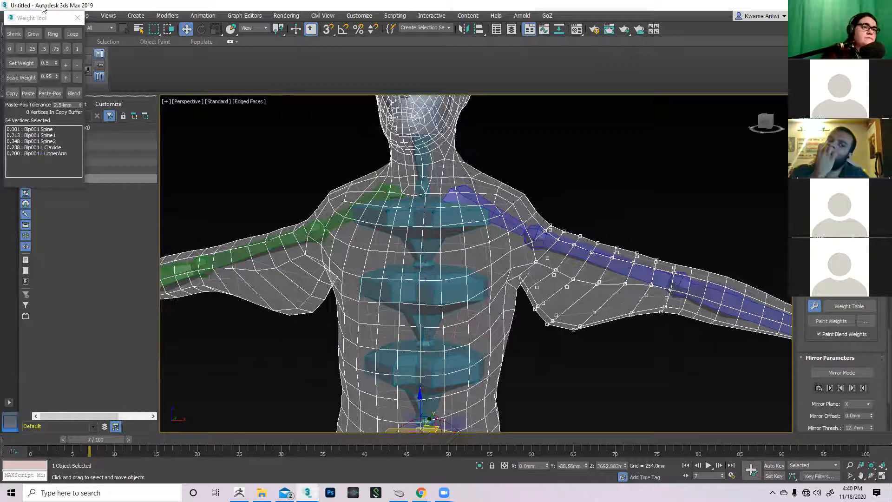
{"action": "left_click_drag", "start_coordinate": [29, 18], "coordinate": [267, 133]}
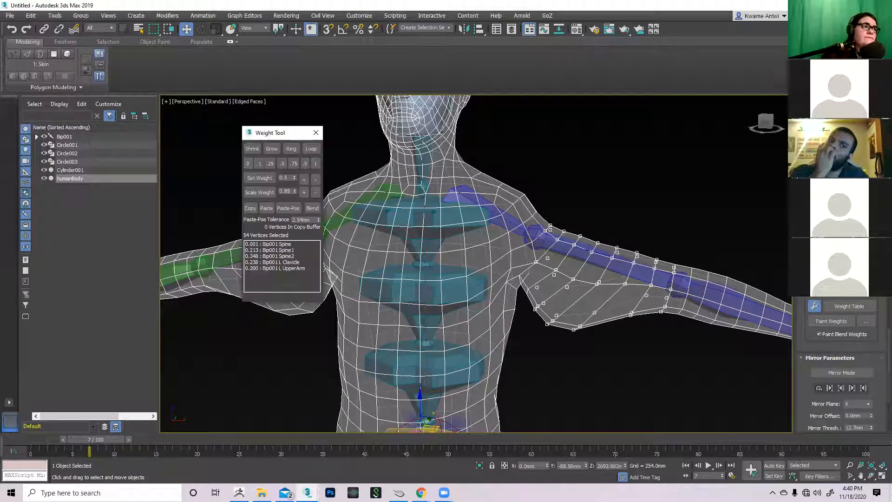
Step: Choose the Bip001 Spine bone in the Weight Tool to show its influence on the selected arm vertices
{"action": "scroll", "coordinate": [806, 354], "scroll_direction": "up", "scroll_amount": 5}
{"action": "scroll", "coordinate": [807, 355], "scroll_direction": "up", "scroll_amount": 5}
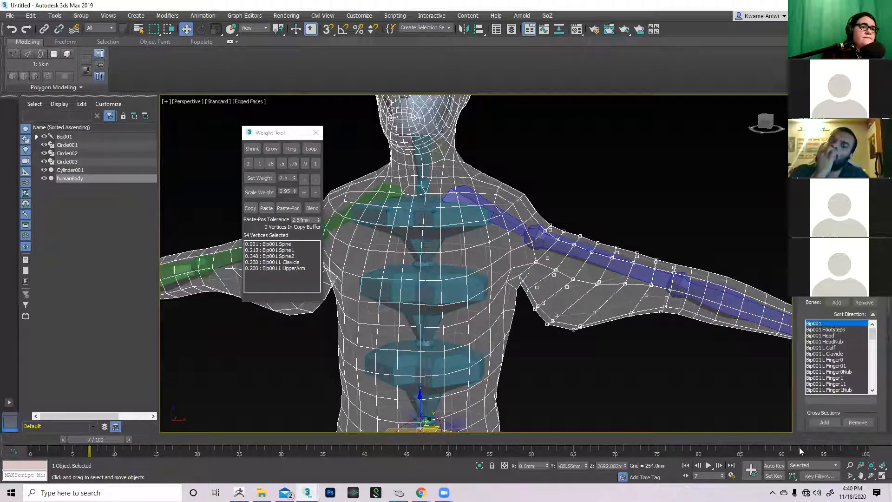
{"action": "scroll", "coordinate": [801, 356], "scroll_direction": "up", "scroll_amount": 3}
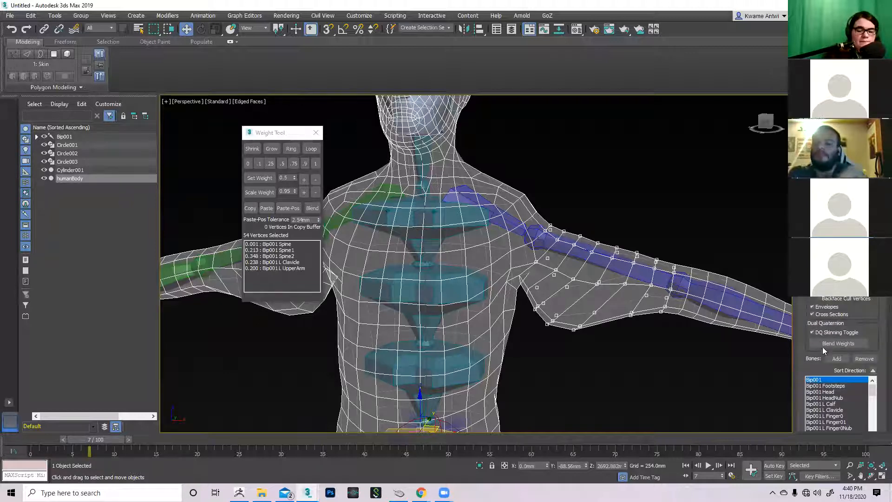
{"action": "scroll", "coordinate": [807, 301], "scroll_direction": "down", "scroll_amount": 2}
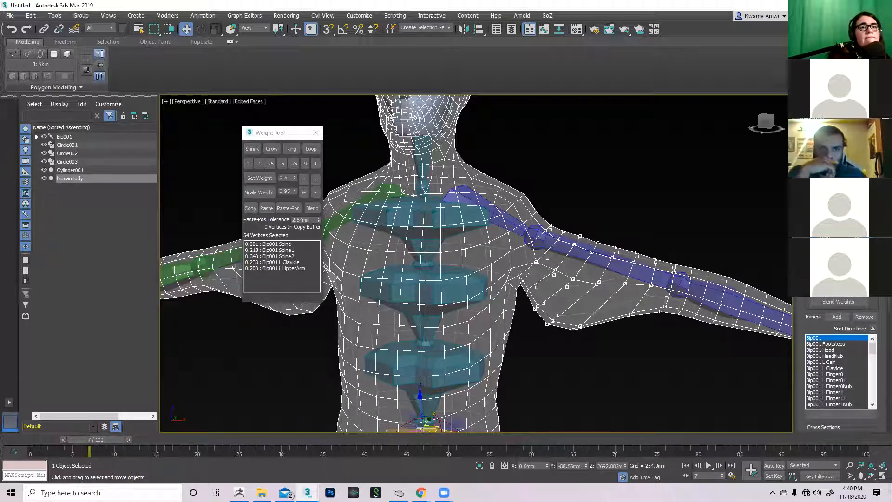
{"action": "scroll", "coordinate": [802, 317], "scroll_direction": "down", "scroll_amount": 2}
{"action": "scroll", "coordinate": [819, 300], "scroll_direction": "down", "scroll_amount": 1}
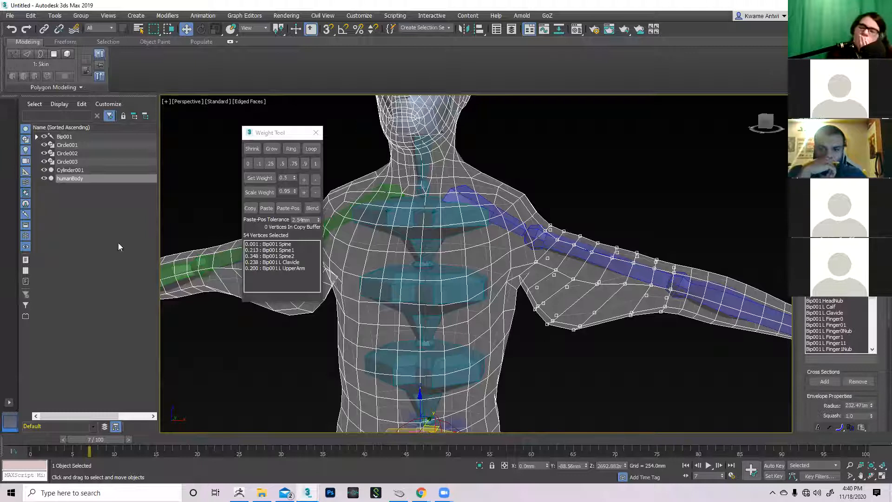
{"action": "left_click", "coordinate": [287, 244]}
{"action": "middle_click_drag", "start_coordinate": [534, 289], "coordinate": [582, 330], "text": "alt"}
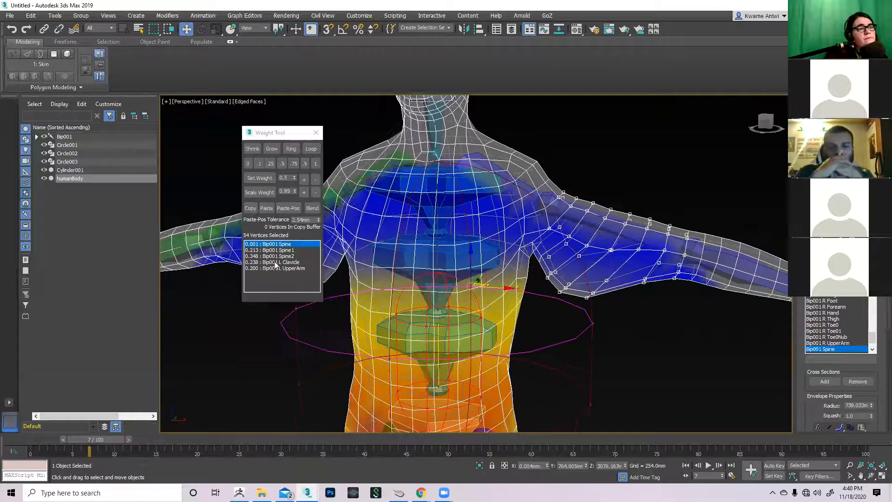
Step: Replace the selection with only the sagging vertices on the underside of the left upper arm near the armpit
{"action": "left_click", "coordinate": [676, 327]}
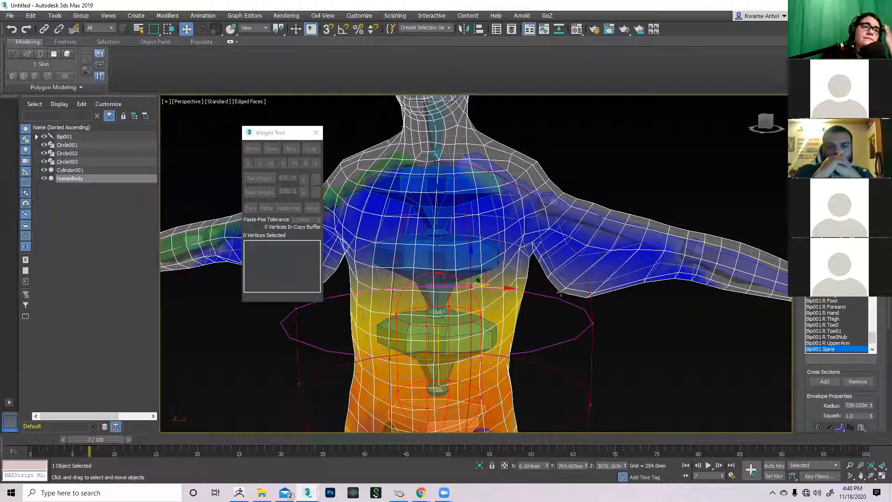
{"action": "scroll", "coordinate": [561, 291], "scroll_direction": "up", "scroll_amount": 2}
{"action": "left_click_drag", "start_coordinate": [628, 311], "coordinate": [564, 284]}
{"action": "left_click_drag", "start_coordinate": [532, 255], "coordinate": [532, 255]}
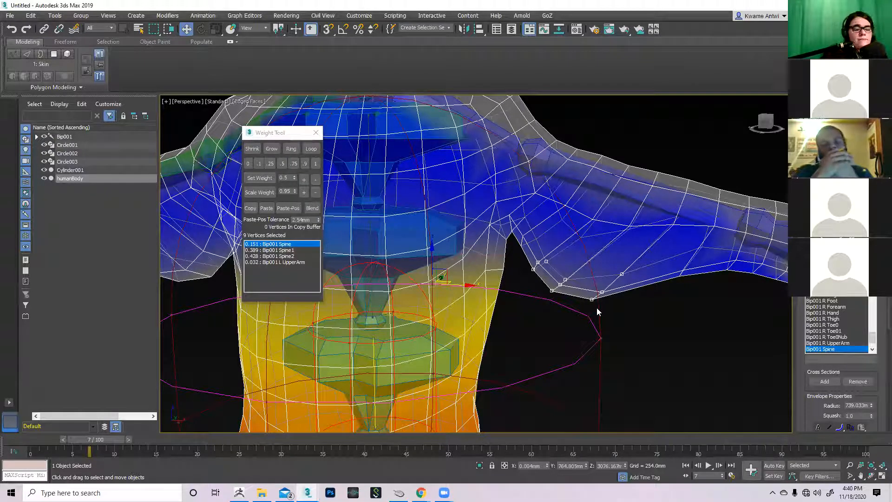
Step: Examine the selected sagging vertices under the left upper arm in relation to the Bip001 Spine influence from several angles
{"action": "mouse_move", "coordinate": [597, 308]}
{"action": "middle_mouse_down", "text": "alt"}
{"action": "mouse_move", "coordinate": [626, 318]}
{"action": "mouse_move", "coordinate": [681, 271]}
{"action": "mouse_move", "coordinate": [681, 256]}
{"action": "mouse_move", "coordinate": [632, 244]}
{"action": "middle_mouse_up", "text": "alt"}
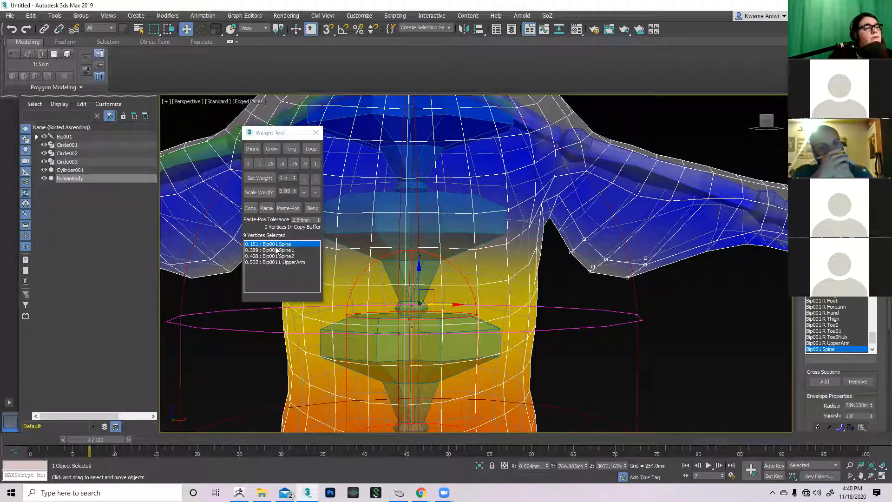
{"action": "scroll", "coordinate": [572, 318], "scroll_direction": "down", "scroll_amount": 3}
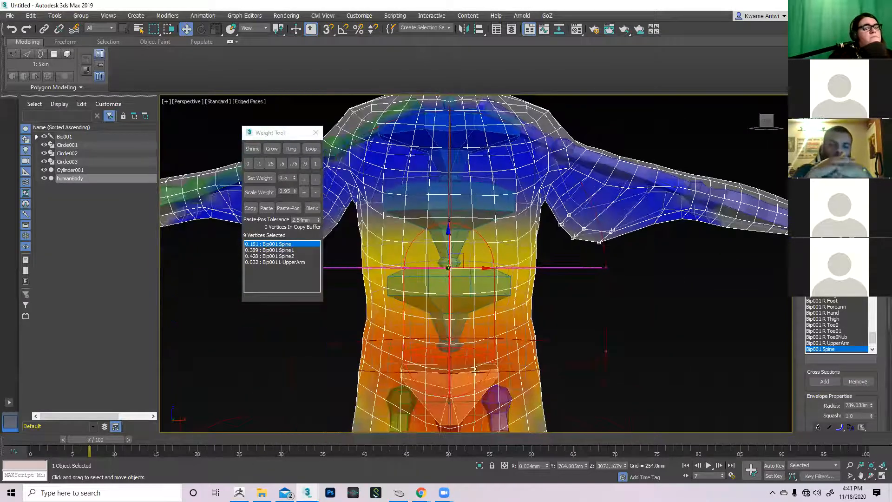
{"action": "middle_click_drag", "start_coordinate": [568, 313], "coordinate": [607, 316], "text": "alt"}
{"action": "scroll", "coordinate": [608, 316], "scroll_direction": "down", "scroll_amount": 3}
{"action": "middle_click_drag", "start_coordinate": [585, 276], "coordinate": [575, 282], "text": "alt"}
{"action": "middle_click_drag", "start_coordinate": [609, 256], "coordinate": [542, 320], "text": "alt"}
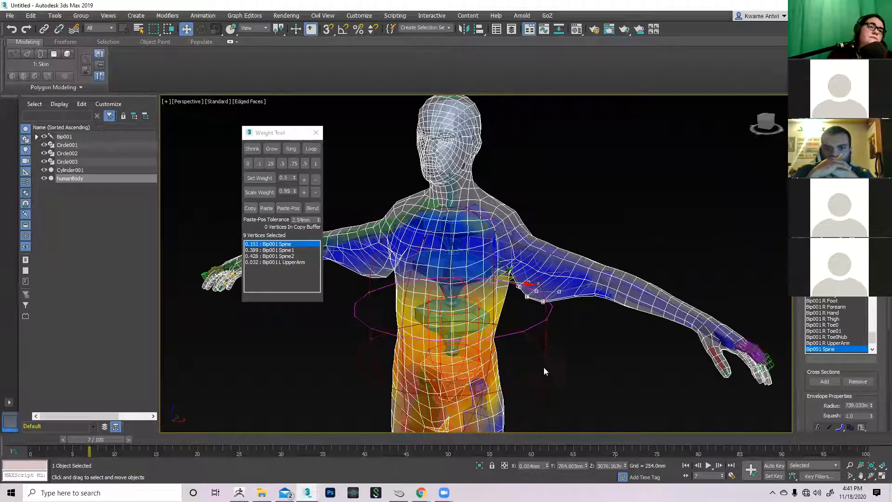
{"action": "middle_click_drag", "start_coordinate": [484, 390], "coordinate": [525, 290], "text": "alt"}
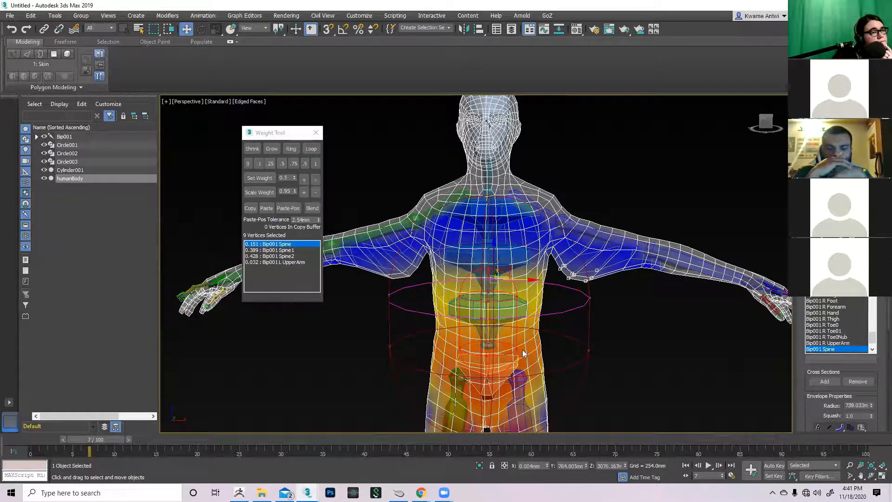
{"action": "scroll", "coordinate": [518, 308], "scroll_direction": "up", "scroll_amount": 3}
{"action": "scroll", "coordinate": [518, 308], "scroll_direction": "down", "scroll_amount": 3}
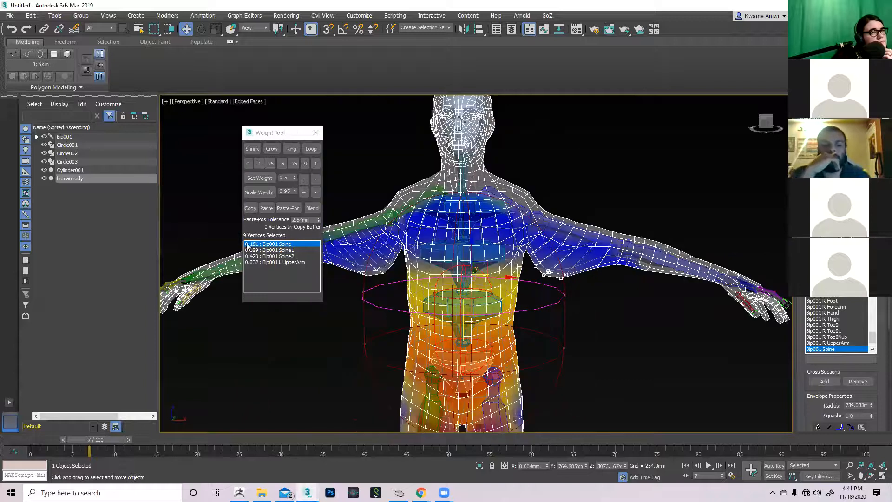
Step: Compare the influence of the Bip001 Spine, Spine1 and Spine2 bones on the selected left underarm vertices
{"action": "left_click", "coordinate": [280, 246]}
{"action": "mouse_move", "coordinate": [675, 394]}
{"action": "middle_mouse_down", "text": "alt"}
{"action": "mouse_move", "coordinate": [659, 358]}
{"action": "mouse_move", "coordinate": [668, 391]}
{"action": "middle_mouse_up", "text": "alt"}
{"action": "left_click", "coordinate": [281, 250]}
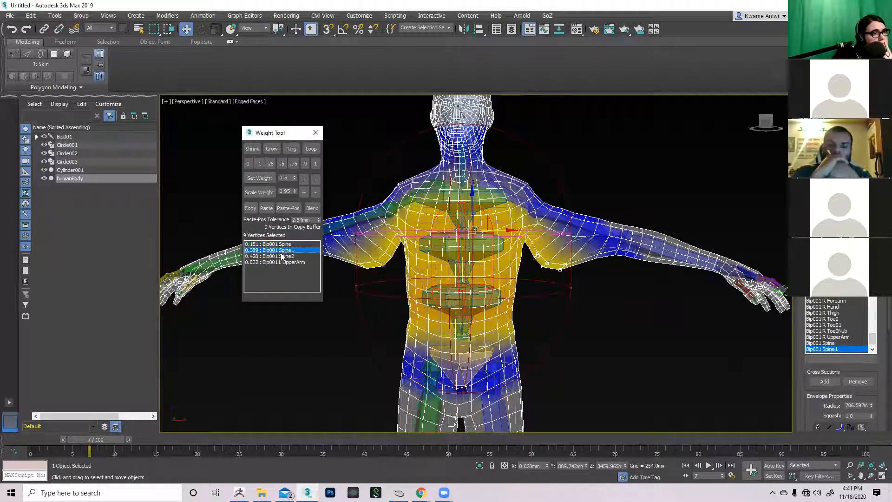
{"action": "left_click", "coordinate": [280, 245]}
{"action": "left_click", "coordinate": [283, 251]}
{"action": "left_click", "coordinate": [283, 256]}
{"action": "scroll", "coordinate": [558, 284], "scroll_direction": "up", "scroll_amount": 5}
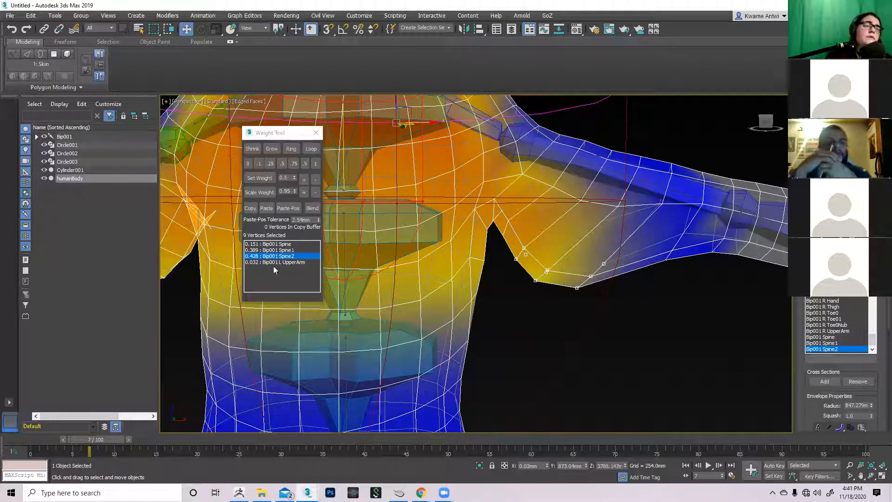
{"action": "left_click", "coordinate": [275, 243]}
{"action": "left_click", "coordinate": [284, 256]}
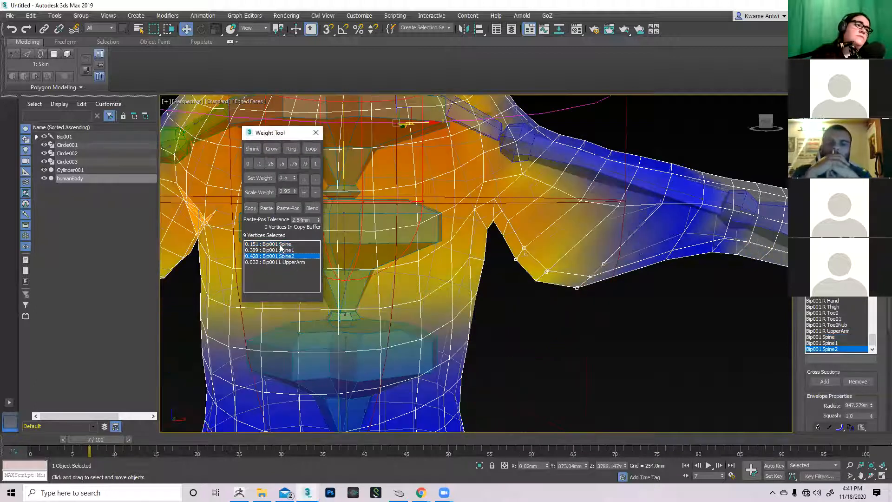
Step: Set the Bip001 Spine, Spine1 and Spine2 weights of the selected left underarm vertices to 0
{"action": "left_click", "coordinate": [281, 244]}
{"action": "left_click", "coordinate": [248, 163]}
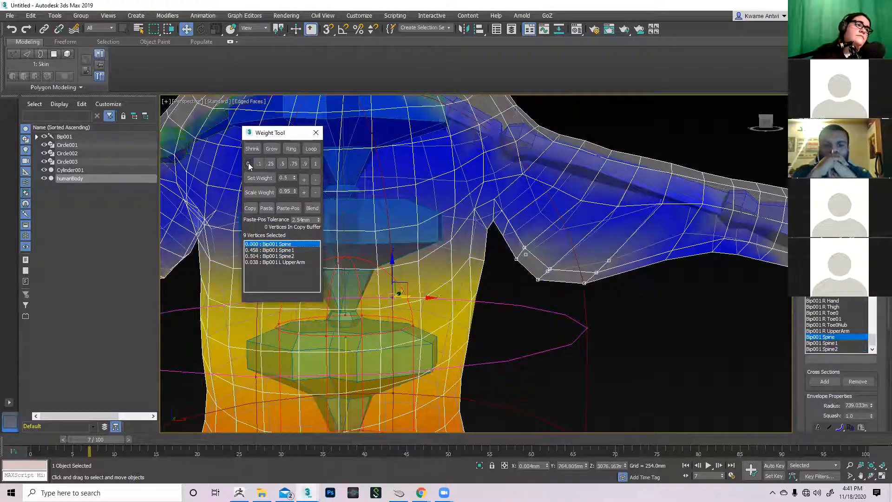
{"action": "left_click", "coordinate": [272, 256]}
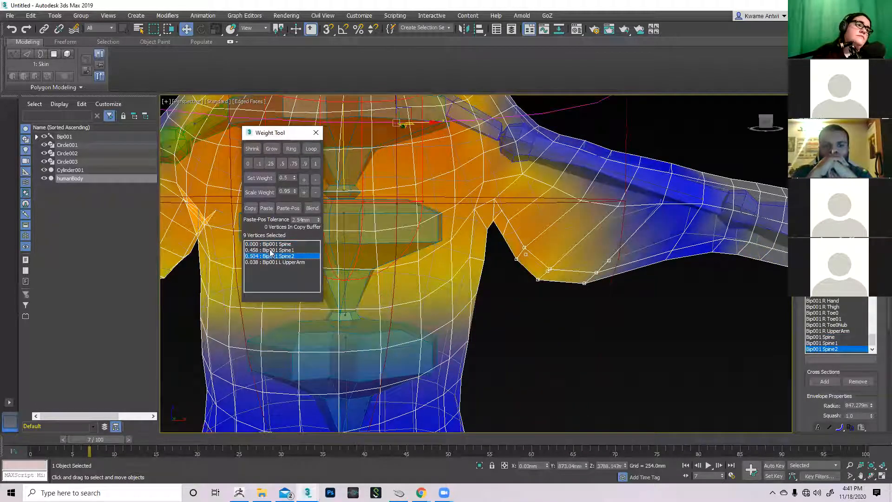
{"action": "left_click", "coordinate": [273, 250]}
{"action": "left_click", "coordinate": [248, 164]}
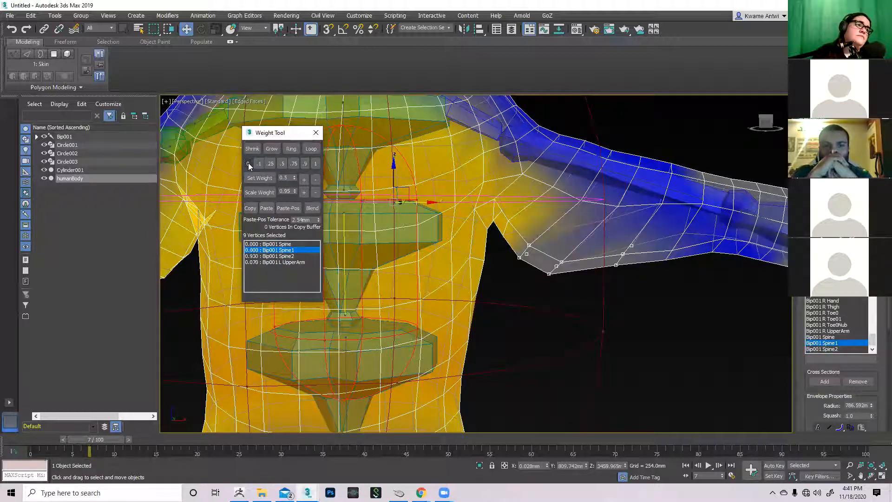
{"action": "left_click", "coordinate": [271, 256]}
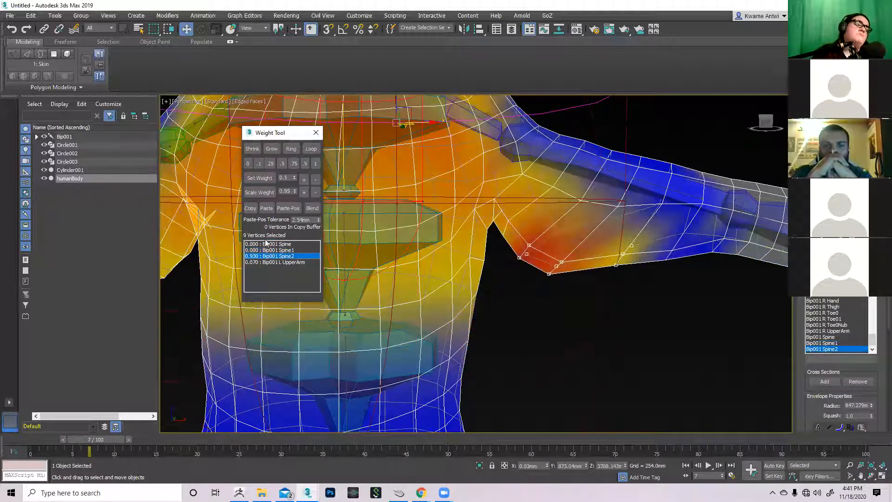
{"action": "left_click", "coordinate": [247, 164]}
Step: Select the vertices around the lower part of the left upper arm and set their Bip001 Spine2 and Spine1 weights to 0
{"action": "middle_click_drag", "start_coordinate": [559, 294], "coordinate": [491, 328]}
{"action": "left_click_drag", "start_coordinate": [571, 245], "coordinate": [566, 236]}
{"action": "middle_click_drag", "start_coordinate": [670, 320], "coordinate": [651, 324], "text": "alt"}
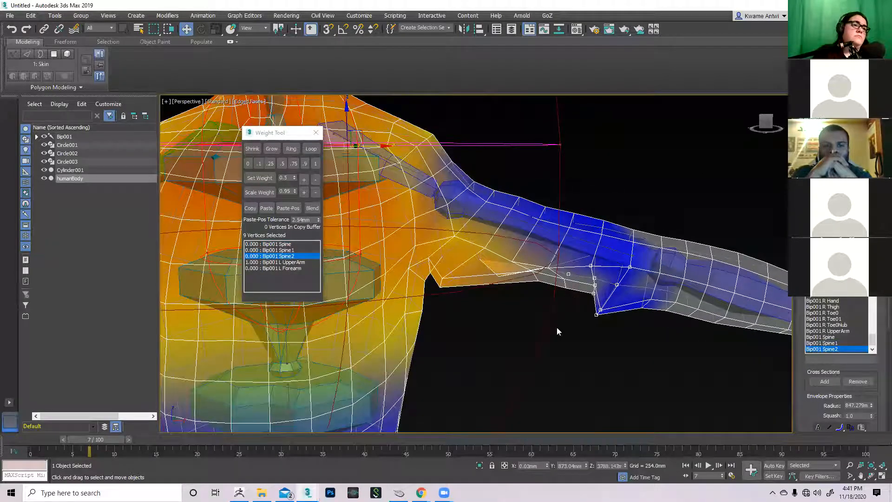
{"action": "left_click_drag", "start_coordinate": [666, 349], "coordinate": [542, 215]}
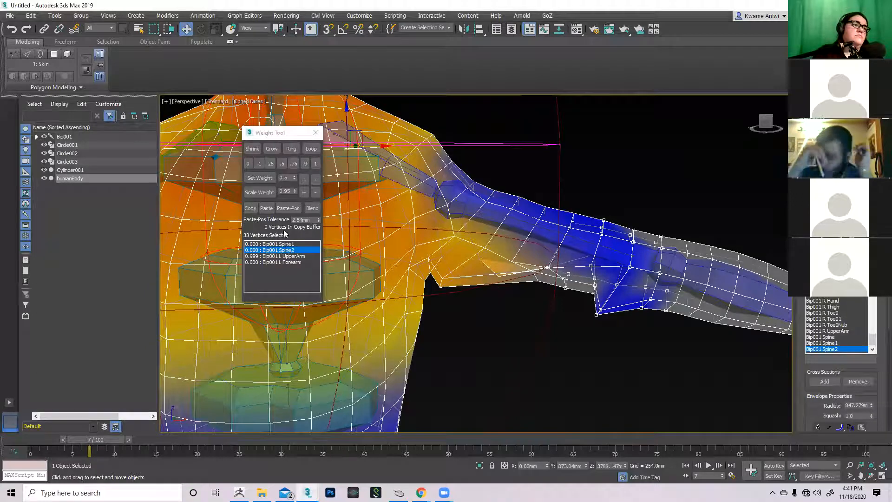
{"action": "left_click", "coordinate": [247, 163]}
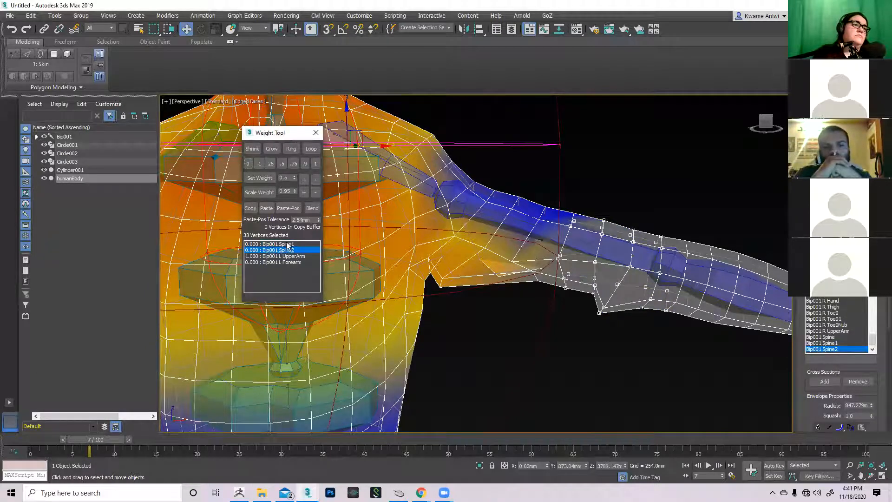
{"action": "left_click", "coordinate": [287, 244]}
{"action": "left_click", "coordinate": [248, 163]}
Step: Select the sagging vertex on the back underside of the left upper arm and set its Bip001 Spine1, Spine and Spine2 weights to 0
{"action": "middle_click_drag", "start_coordinate": [590, 353], "coordinate": [599, 372]}
{"action": "scroll", "coordinate": [441, 307], "scroll_direction": "up", "scroll_amount": 3}
{"action": "left_click_drag", "start_coordinate": [519, 327], "coordinate": [449, 279]}
{"action": "middle_click_drag", "start_coordinate": [557, 341], "coordinate": [596, 383]}
{"action": "scroll", "coordinate": [516, 373], "scroll_direction": "down", "scroll_amount": 3}
{"action": "left_click", "coordinate": [489, 312]}
{"action": "scroll", "coordinate": [522, 344], "scroll_direction": "up", "scroll_amount": 4}
{"action": "middle_click_drag", "start_coordinate": [415, 386], "coordinate": [508, 340]}
{"action": "scroll", "coordinate": [646, 341], "scroll_direction": "down", "scroll_amount": 1}
{"action": "middle_click_drag", "start_coordinate": [557, 286], "coordinate": [524, 313]}
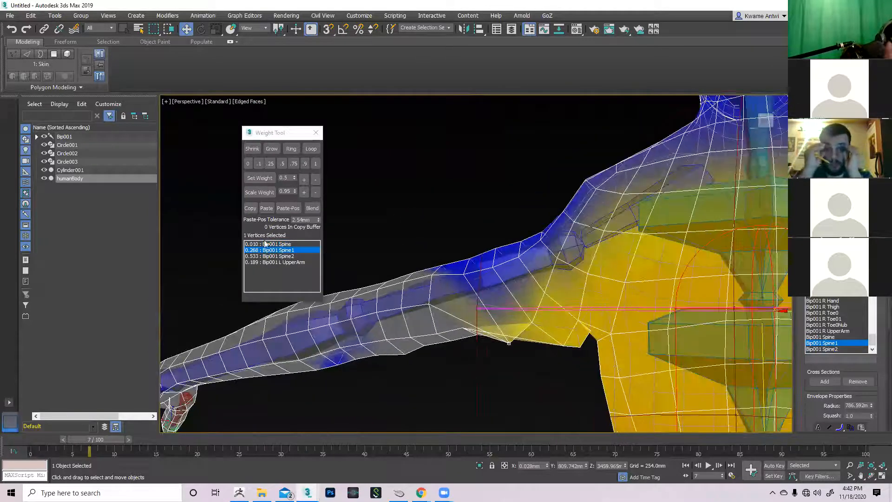
{"action": "left_click", "coordinate": [247, 165]}
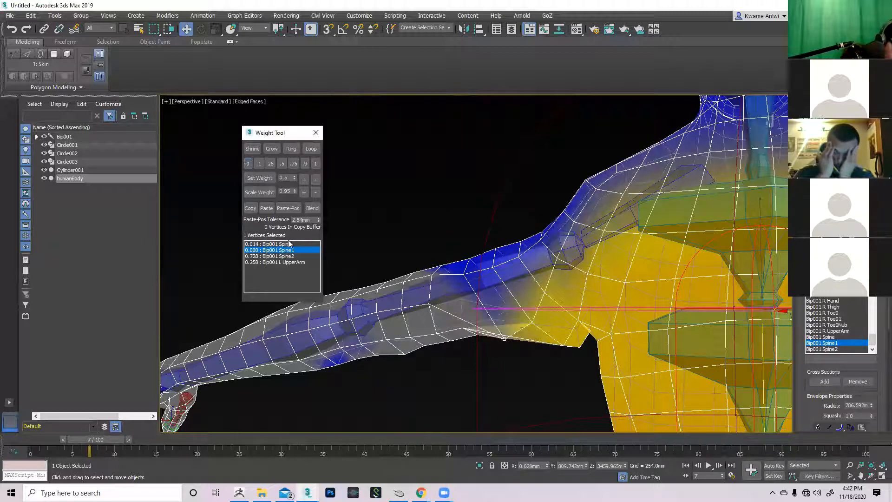
{"action": "left_click", "coordinate": [284, 244]}
{"action": "left_click", "coordinate": [247, 163]}
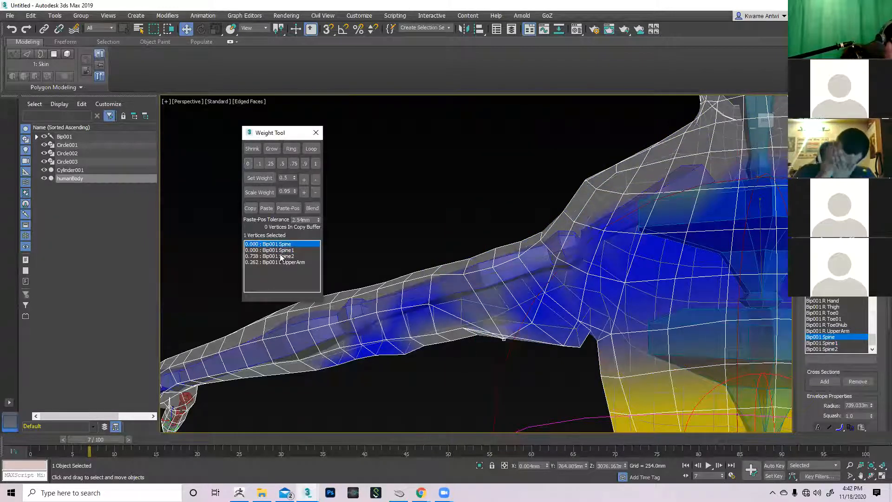
{"action": "left_click", "coordinate": [281, 256]}
{"action": "left_click", "coordinate": [246, 165]}
Step: Select the three vertices at the protruding corner below the left armpit and compare the spine bones' influence on them
{"action": "scroll", "coordinate": [460, 299], "scroll_direction": "down", "scroll_amount": 10}
{"action": "middle_click_drag", "start_coordinate": [460, 299], "coordinate": [639, 320], "text": "alt"}
{"action": "scroll", "coordinate": [573, 297], "scroll_direction": "up", "scroll_amount": 10}
{"action": "left_click", "coordinate": [661, 356]}
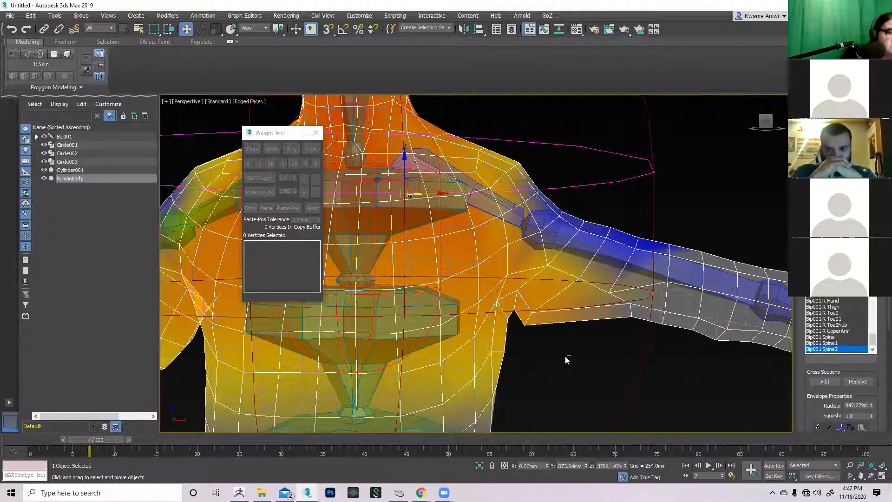
{"action": "left_click", "coordinate": [528, 319]}
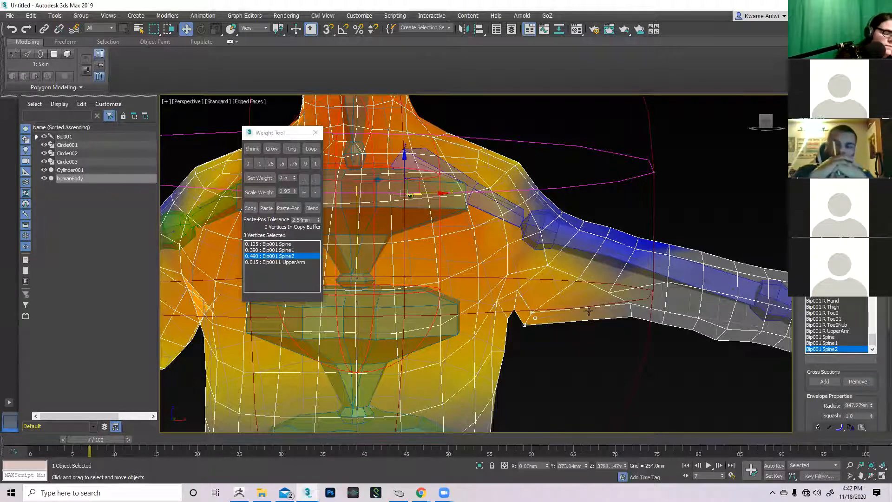
{"action": "left_click", "coordinate": [281, 250]}
{"action": "left_click", "coordinate": [283, 256]}
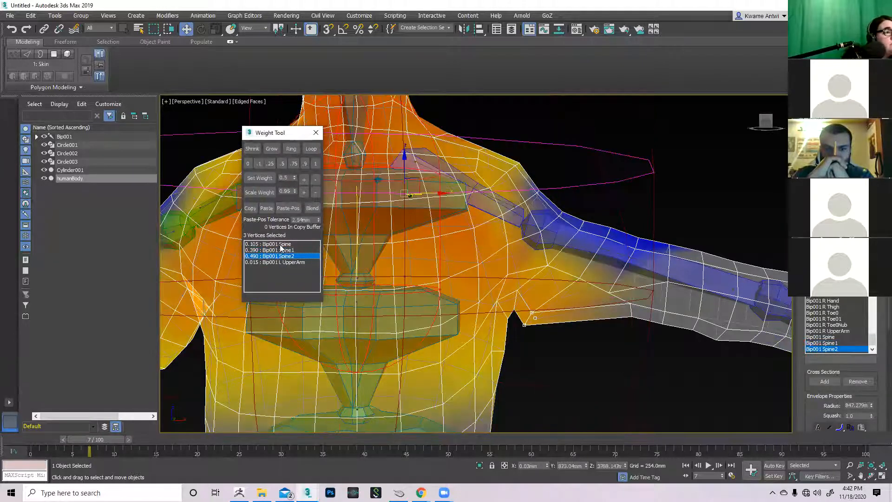
{"action": "left_click", "coordinate": [280, 244]}
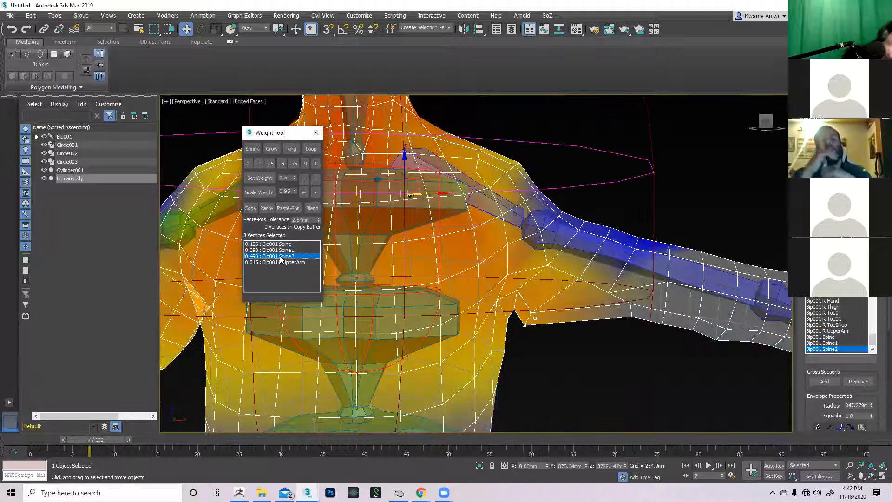
{"action": "middle_click_drag", "start_coordinate": [568, 365], "coordinate": [565, 365]}
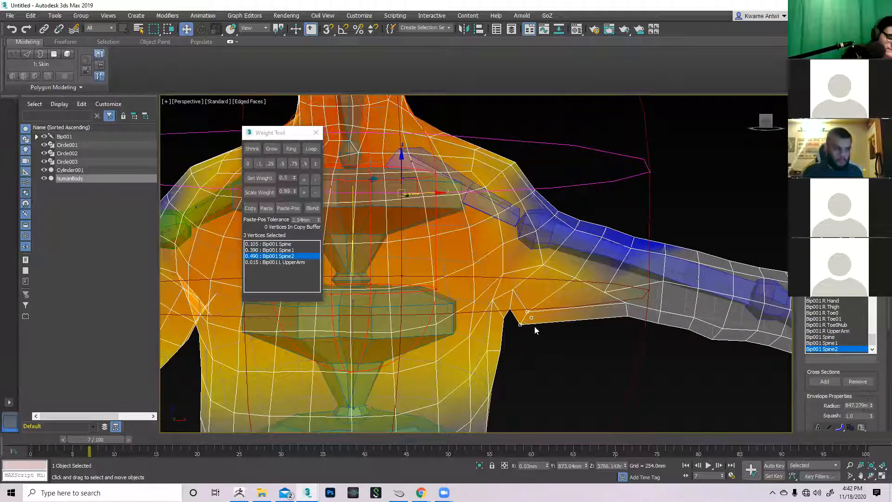
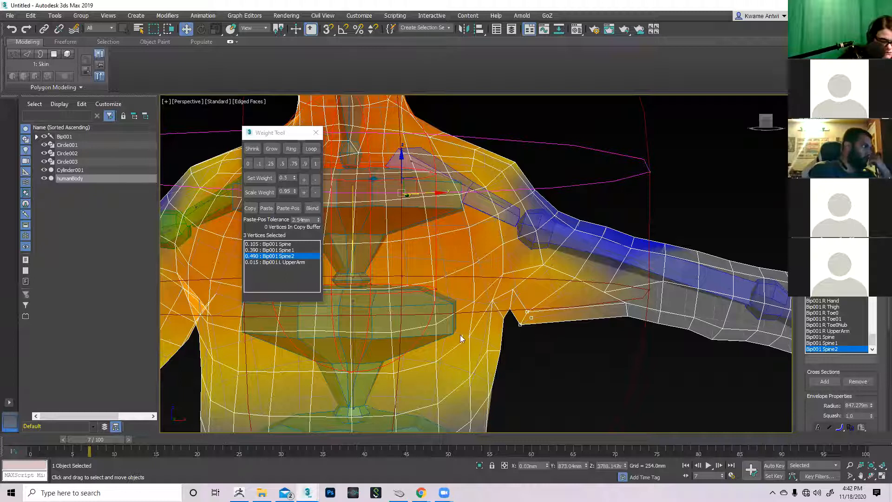
Step: Blend the weights of the three selected armpit vertices and inspect the armpit's shape
{"action": "left_click", "coordinate": [312, 208]}
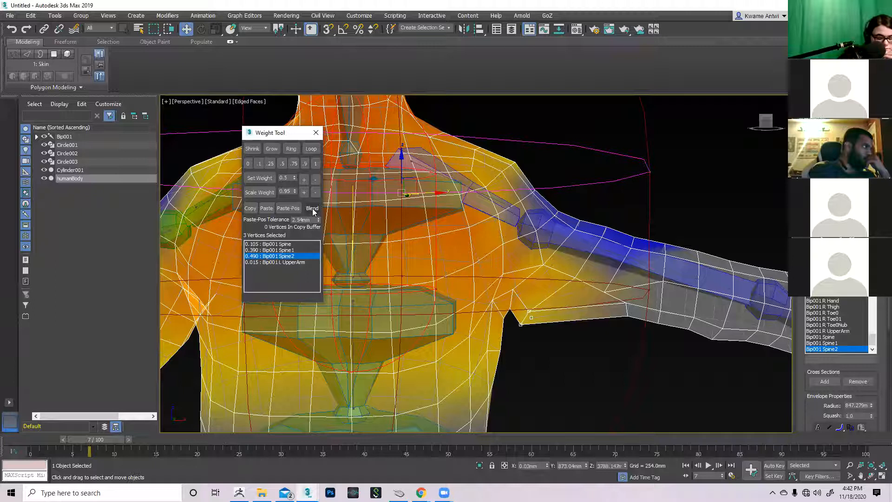
{"action": "middle_click_drag", "start_coordinate": [594, 350], "coordinate": [586, 347]}
{"action": "middle_click_drag", "start_coordinate": [530, 359], "coordinate": [561, 316], "text": "alt"}
{"action": "middle_click_drag", "start_coordinate": [576, 211], "coordinate": [559, 283], "text": "alt"}
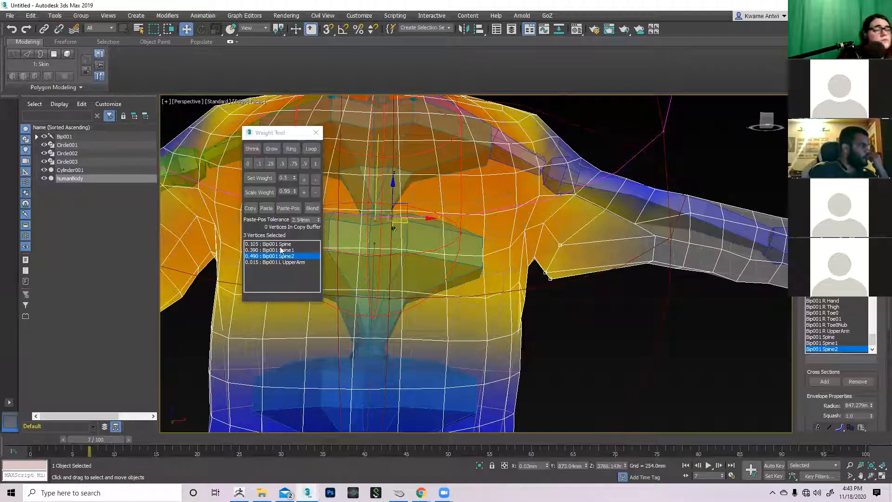
Step: Set the Bip001 Spine and Spine1 weights of the three selected armpit vertices to 0
{"action": "left_click", "coordinate": [272, 245]}
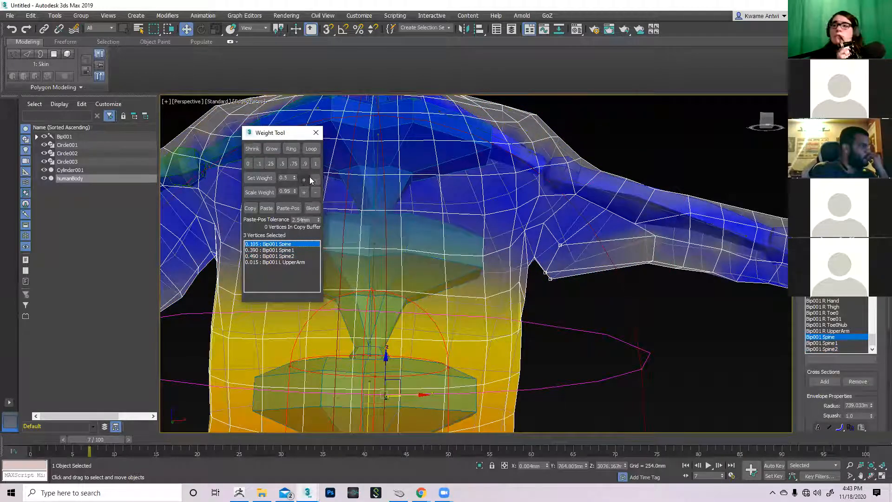
{"action": "left_click", "coordinate": [248, 163]}
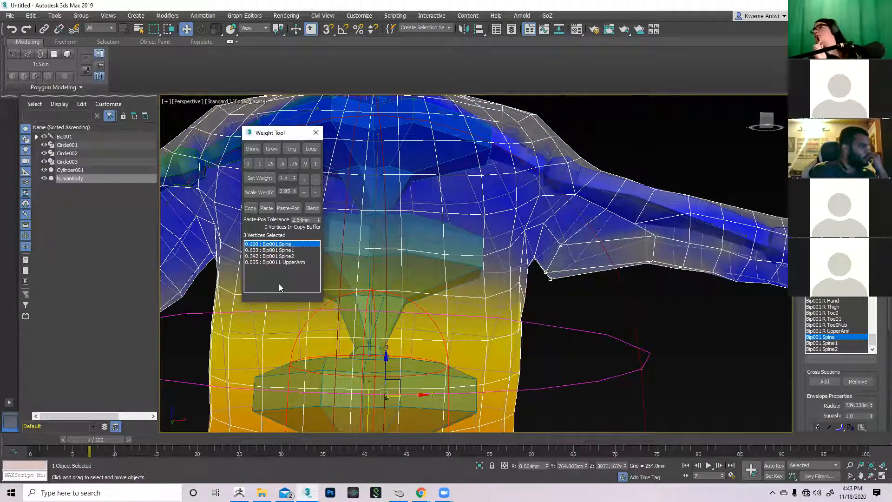
{"action": "left_click", "coordinate": [286, 251]}
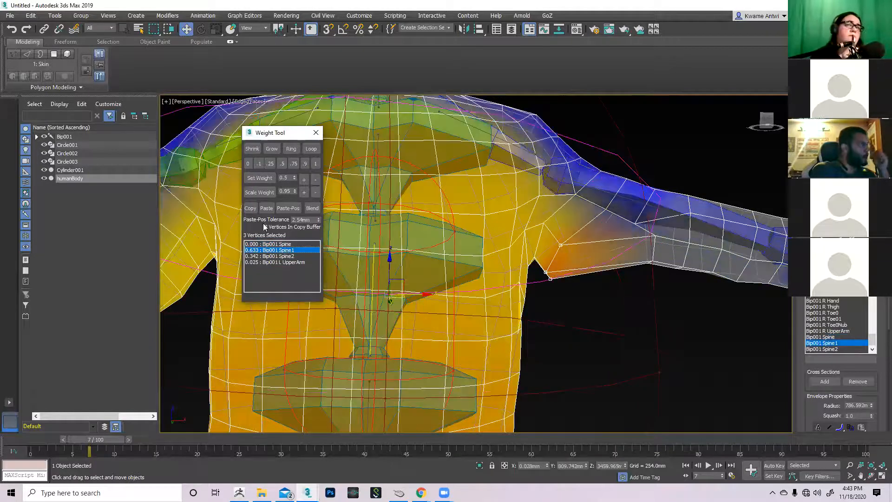
{"action": "left_click", "coordinate": [247, 164]}
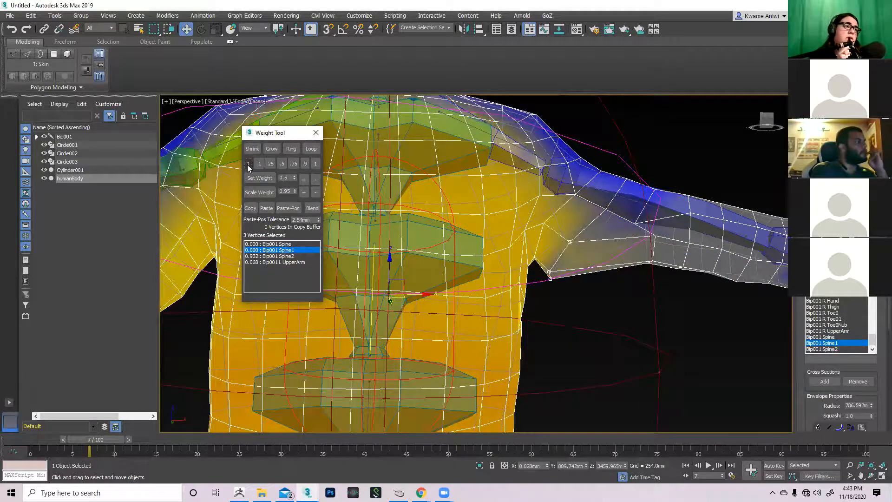
Step: Compare the influence of Bip001 Spine2 and Bip001 L UpperArm on the three selected armpit vertices
{"action": "left_click", "coordinate": [284, 257]}
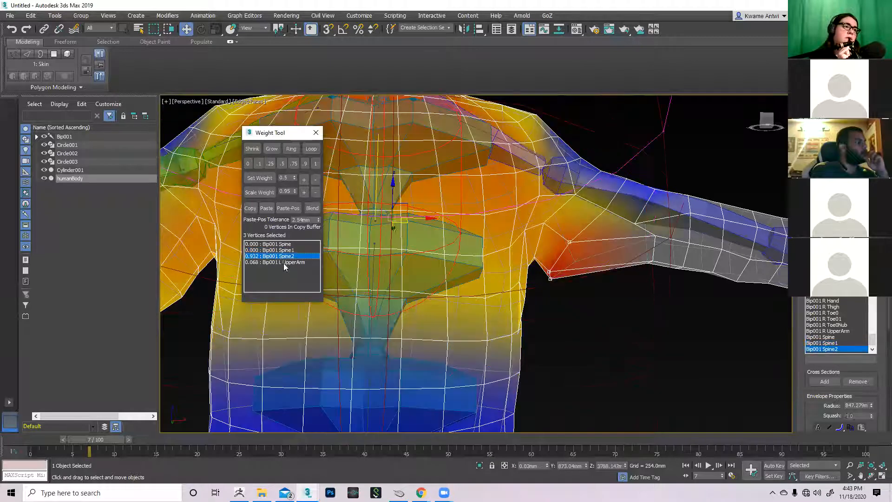
{"action": "left_click", "coordinate": [282, 263]}
{"action": "middle_click_drag", "start_coordinate": [604, 281], "coordinate": [538, 309]}
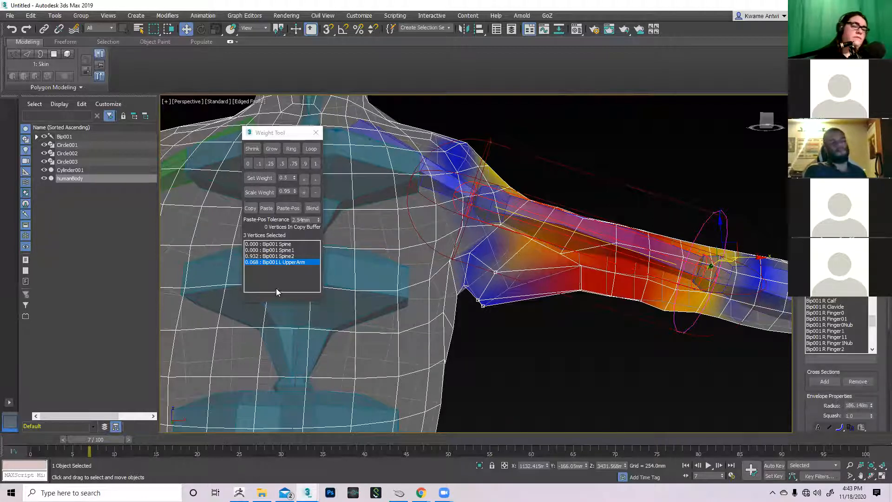
{"action": "left_click", "coordinate": [278, 258]}
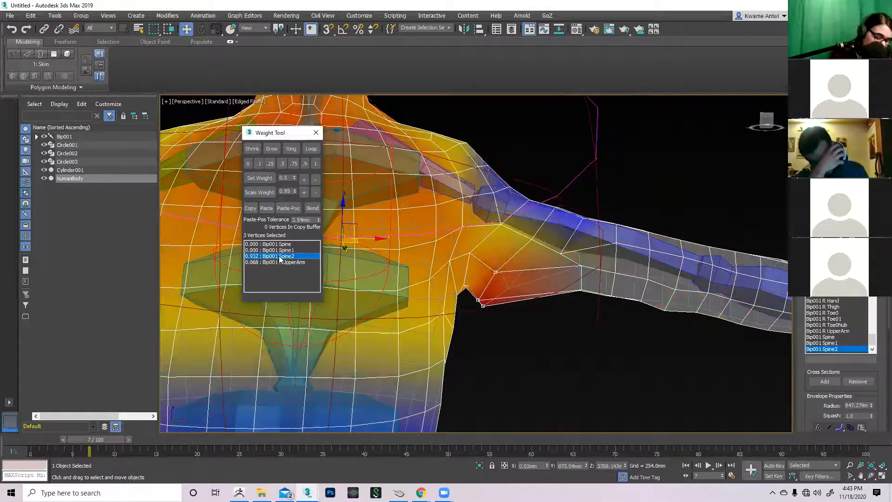
{"action": "left_click", "coordinate": [265, 263]}
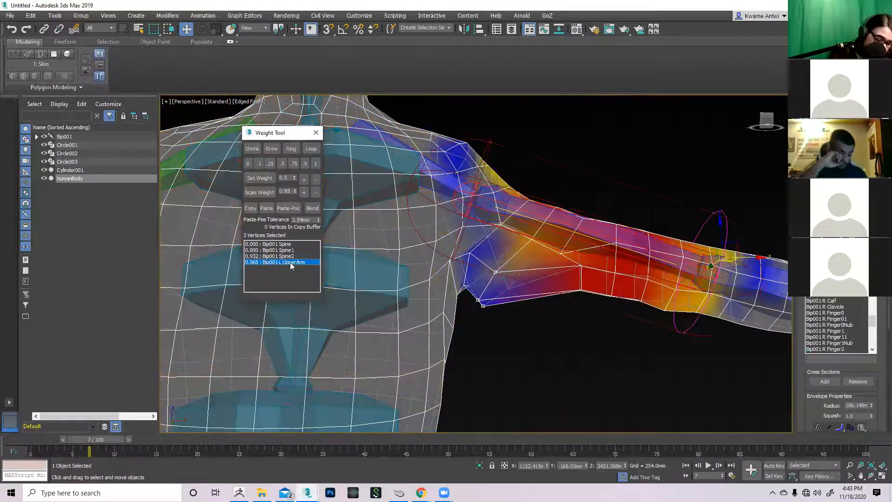
{"action": "left_click", "coordinate": [285, 257]}
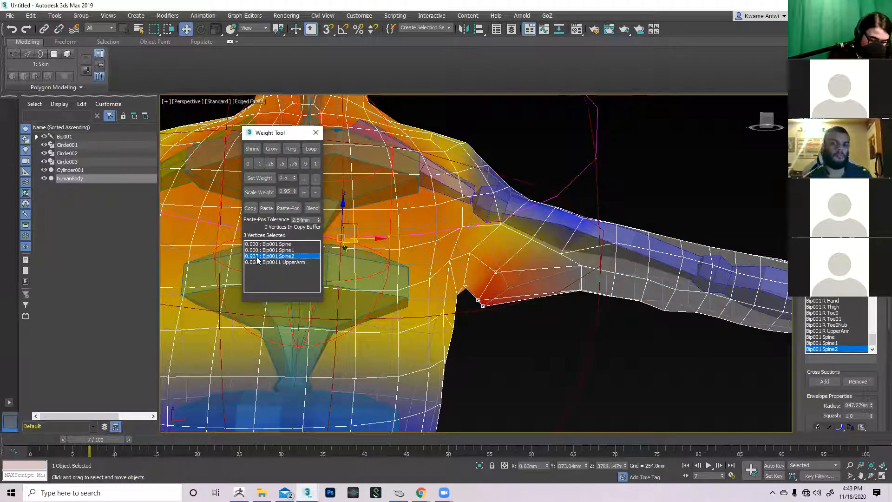
Step: Raise the Bip001 L UpperArm weight of the three selected armpit vertices well above the Spine2 weight
{"action": "left_click", "coordinate": [262, 263]}
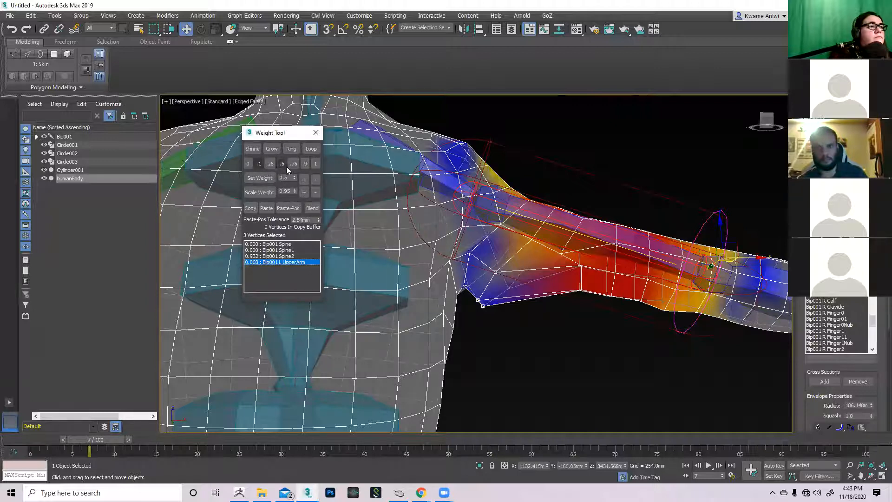
{"action": "left_click", "coordinate": [304, 179]}
{"action": "left_click", "coordinate": [304, 180]}
{"action": "left_click", "coordinate": [304, 180]}
{"action": "left_click", "coordinate": [304, 179]}
{"action": "left_click", "coordinate": [304, 180]}
{"action": "left_click", "coordinate": [303, 179]}
{"action": "left_click", "coordinate": [304, 179]}
{"action": "left_click", "coordinate": [304, 179]}
{"action": "left_click", "coordinate": [304, 179]}
{"action": "left_click", "coordinate": [304, 179]}
{"action": "left_click", "coordinate": [304, 180]}
{"action": "left_click", "coordinate": [304, 179]}
{"action": "left_click", "coordinate": [304, 179]}
{"action": "left_click", "coordinate": [304, 179]}
Step: Select the two vertices at the back of the left armpit and set their Bip001 L UpperArm weight to 0.475
{"action": "middle_click_drag", "start_coordinate": [561, 336], "coordinate": [561, 307], "text": "alt"}
{"action": "left_click", "coordinate": [533, 379]}
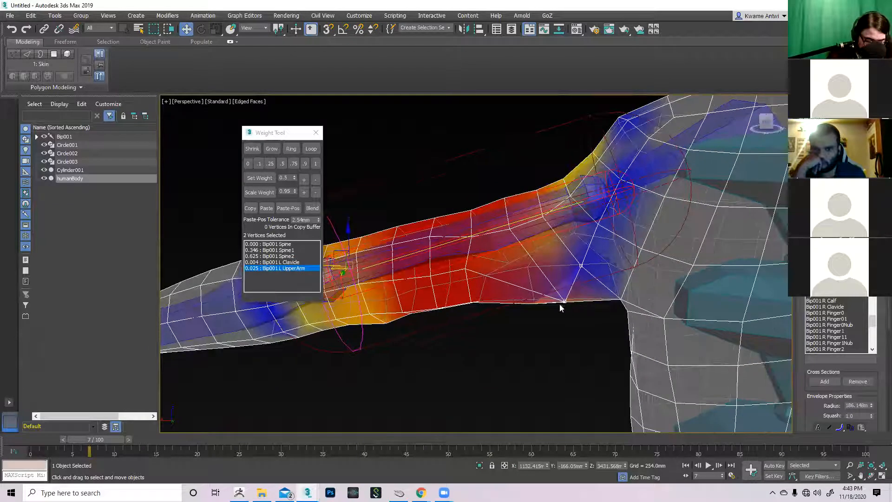
{"action": "left_click", "coordinate": [274, 251]}
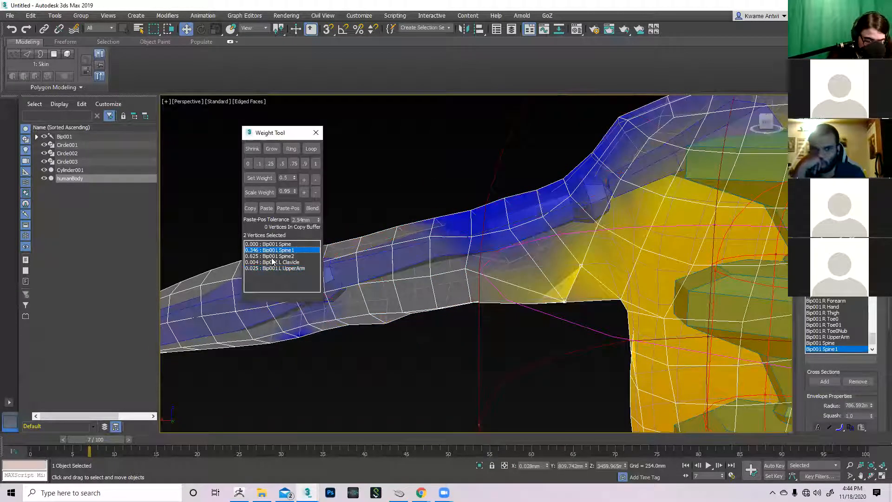
{"action": "left_click", "coordinate": [273, 269]}
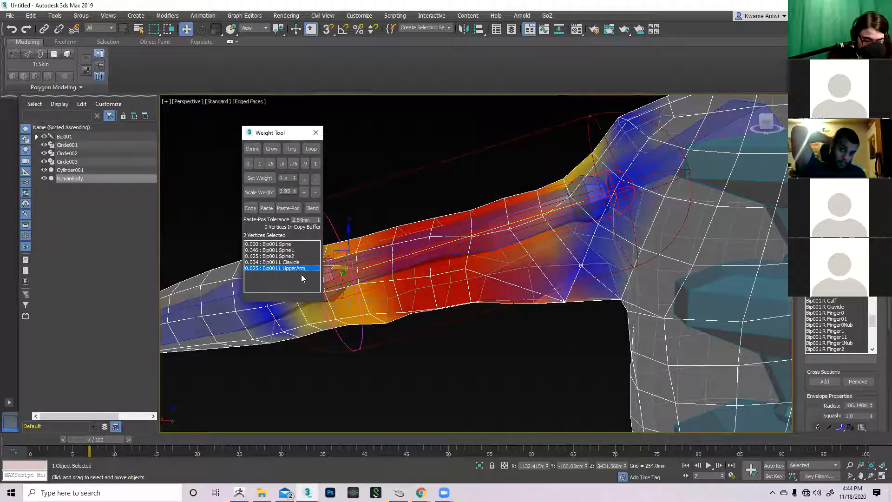
{"action": "middle_click_drag", "start_coordinate": [467, 291], "coordinate": [465, 320], "text": "alt"}
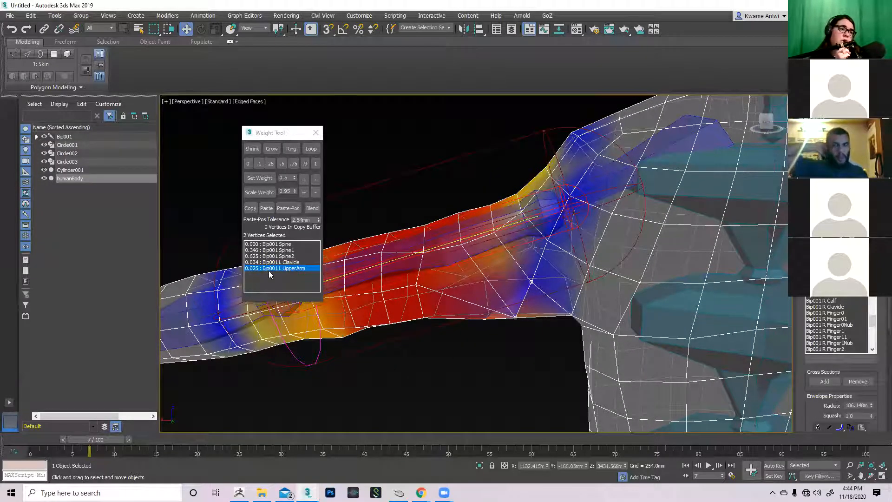
{"action": "left_click", "coordinate": [304, 180]}
{"action": "left_click", "coordinate": [304, 180]}
{"action": "left_click", "coordinate": [304, 180]}
{"action": "left_click", "coordinate": [304, 179]}
{"action": "left_click", "coordinate": [303, 180]}
{"action": "left_click", "coordinate": [304, 179]}
{"action": "left_click", "coordinate": [304, 180]}
{"action": "left_click", "coordinate": [304, 181]}
{"action": "left_click", "coordinate": [304, 181]}
Step: Reselect the two rear armpit vertices and raise their Bip001 L UpperArm weight by two more increments
{"action": "middle_click_drag", "start_coordinate": [503, 363], "coordinate": [508, 330], "text": "alt"}
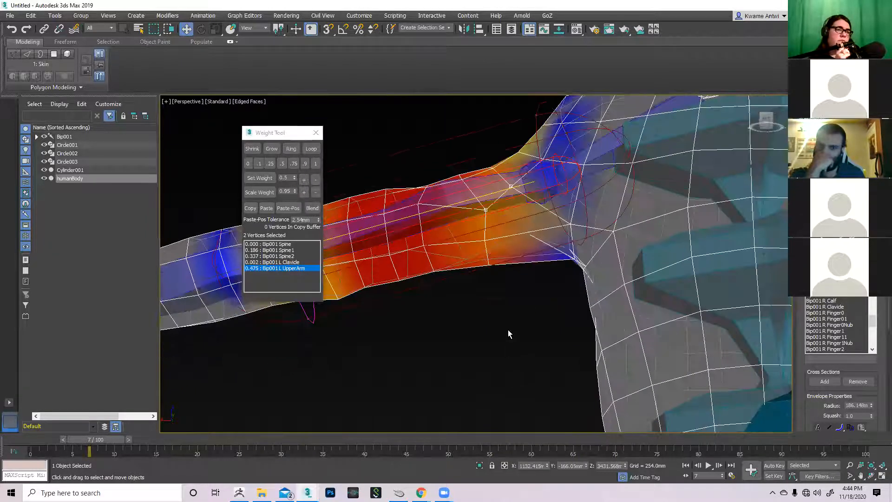
{"action": "left_click", "coordinate": [486, 240]}
{"action": "middle_click_drag", "start_coordinate": [507, 213], "coordinate": [500, 264], "text": "alt"}
{"action": "left_click", "coordinate": [502, 262]}
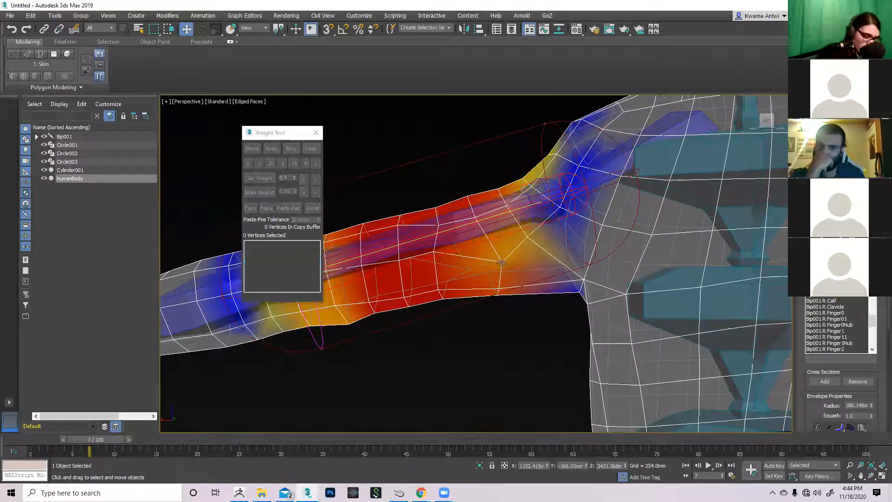
{"action": "left_click", "coordinate": [528, 237], "text": "ctrl"}
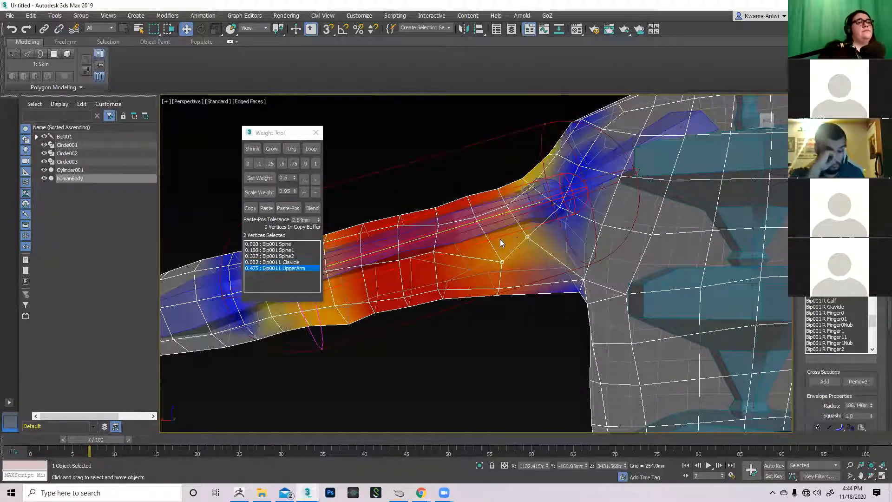
{"action": "left_click", "coordinate": [304, 180]}
{"action": "left_click", "coordinate": [304, 180]}
Step: Select the five vertices around the left armpit corner and blend their weights
{"action": "middle_click_drag", "start_coordinate": [492, 279], "coordinate": [432, 360], "text": "alt"}
{"action": "left_click_drag", "start_coordinate": [422, 360], "coordinate": [392, 295]}
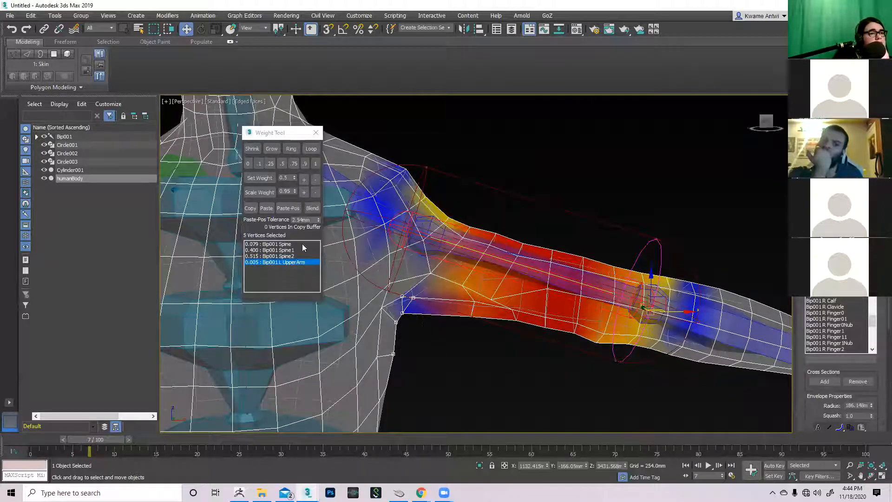
{"action": "left_click", "coordinate": [312, 210]}
{"action": "middle_click_drag", "start_coordinate": [458, 311], "coordinate": [530, 361], "text": "alt"}
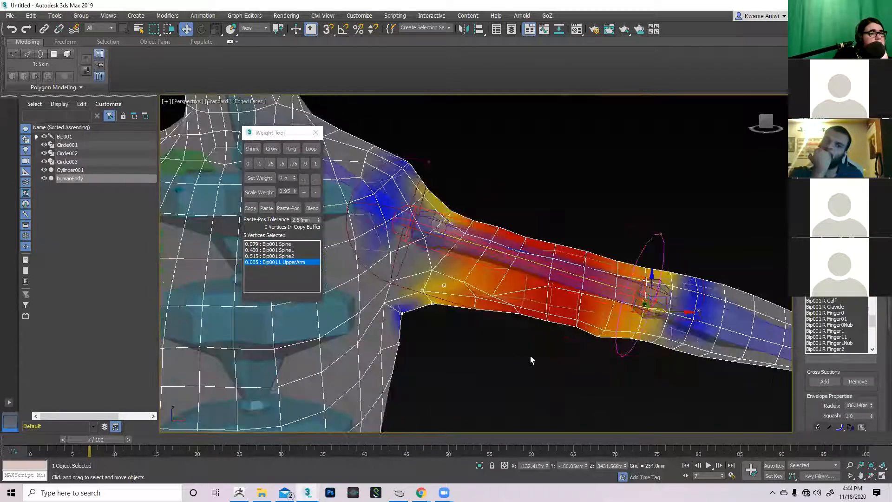
Step: Move to frame 9 and examine how the left armpit and shoulder deform with the arm raised
{"action": "left_click_drag", "start_coordinate": [492, 275], "coordinate": [474, 275]}
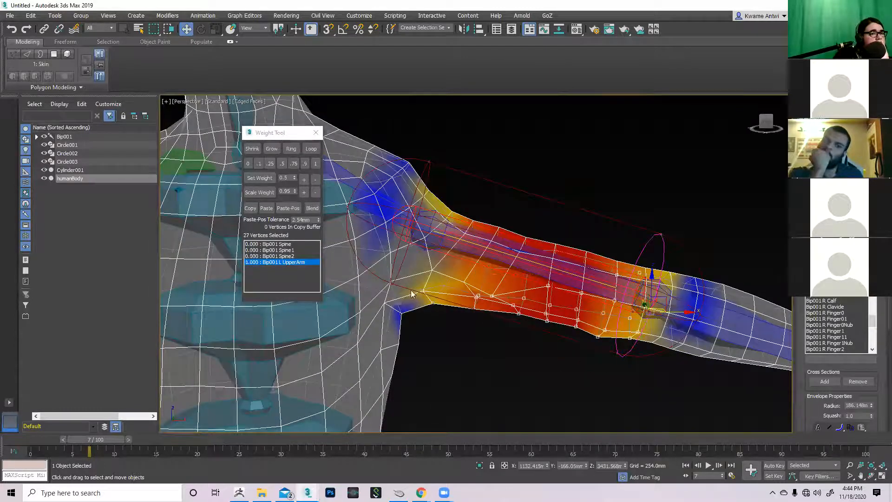
{"action": "middle_click_drag", "start_coordinate": [624, 429], "coordinate": [520, 339], "text": "alt"}
{"action": "left_click", "coordinate": [605, 406]}
{"action": "scroll", "coordinate": [593, 306], "scroll_direction": "down", "scroll_amount": 5}
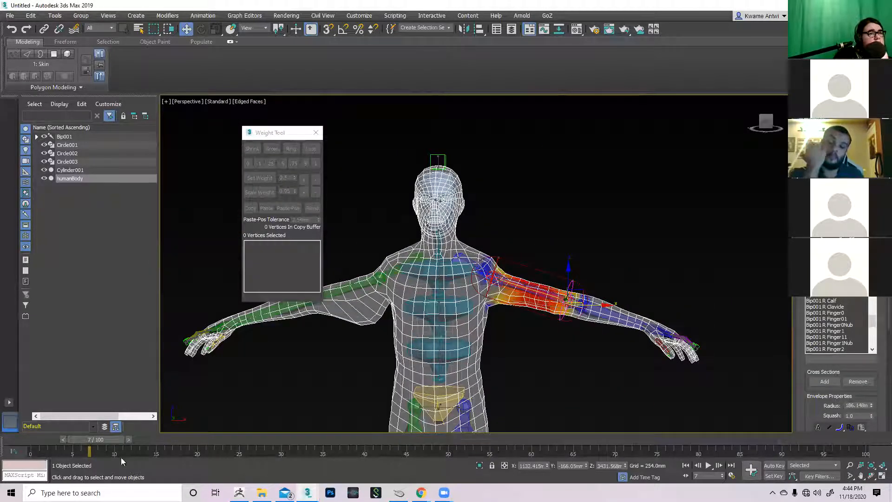
{"action": "mouse_move", "coordinate": [116, 438]}
{"action": "left_mouse_down"}
{"action": "mouse_move", "coordinate": [82, 446]}
{"action": "mouse_move", "coordinate": [116, 449]}
{"action": "mouse_move", "coordinate": [99, 451]}
{"action": "mouse_move", "coordinate": [46, 447]}
{"action": "mouse_move", "coordinate": [104, 445]}
{"action": "mouse_move", "coordinate": [26, 447]}
{"action": "mouse_move", "coordinate": [106, 447]}
{"action": "left_mouse_up"}
{"action": "scroll", "coordinate": [504, 315], "scroll_direction": "up", "scroll_amount": 6}
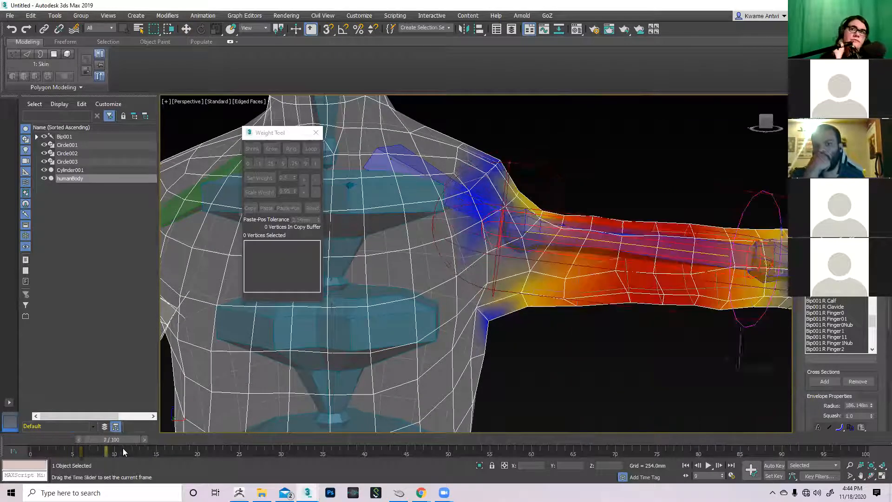
Step: Select the 13 vertices in the dip on top of the left shoulder and lower their Bip001 Spine1 weight to 0
{"action": "left_click_drag", "start_coordinate": [542, 221], "coordinate": [459, 278]}
{"action": "middle_click_drag", "start_coordinate": [505, 262], "coordinate": [491, 284], "text": "alt"}
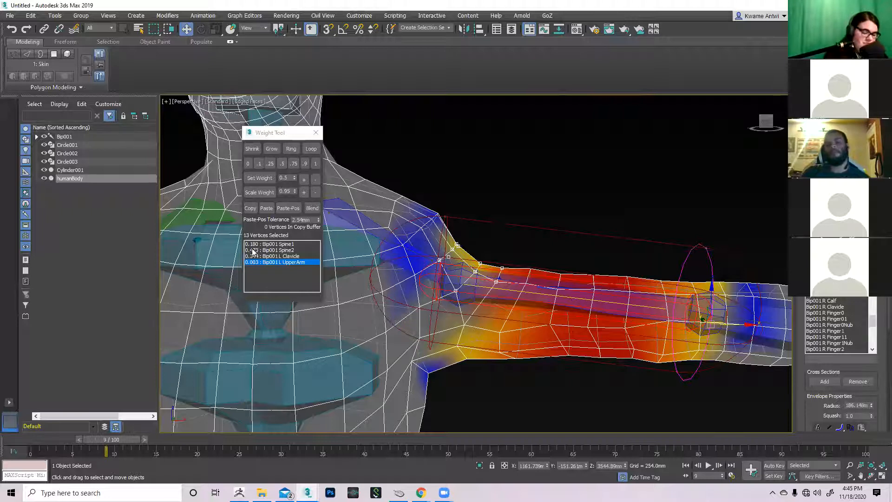
{"action": "middle_click_drag", "start_coordinate": [435, 250], "coordinate": [465, 262]}
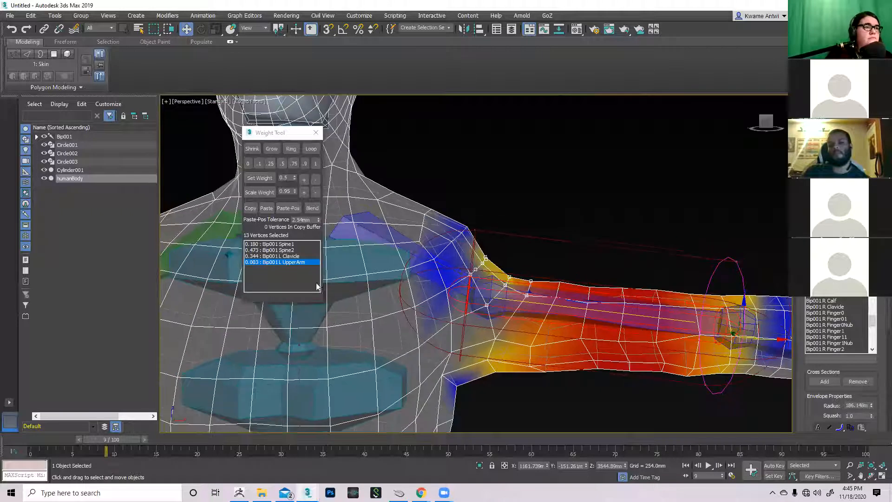
{"action": "left_click", "coordinate": [284, 244]}
{"action": "left_click", "coordinate": [285, 250]}
{"action": "left_click", "coordinate": [284, 244]}
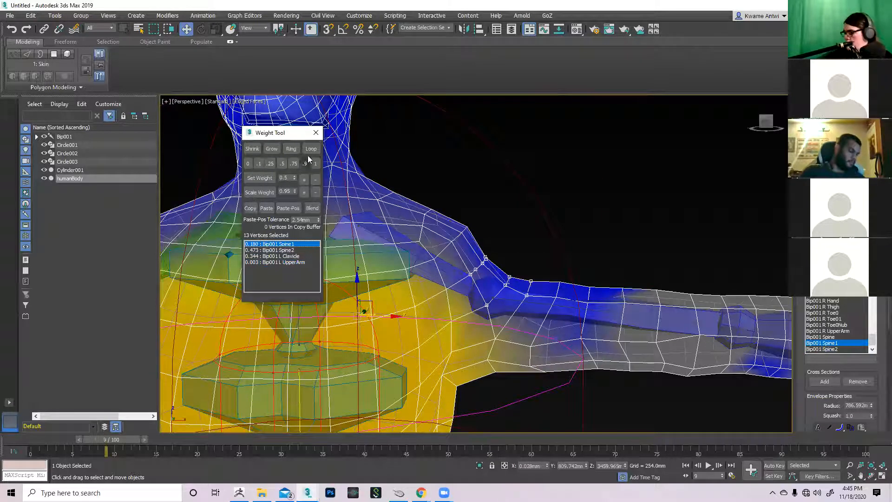
{"action": "left_click", "coordinate": [314, 183]}
{"action": "left_click", "coordinate": [314, 184]}
{"action": "left_click", "coordinate": [315, 183]}
{"action": "left_click", "coordinate": [315, 183]}
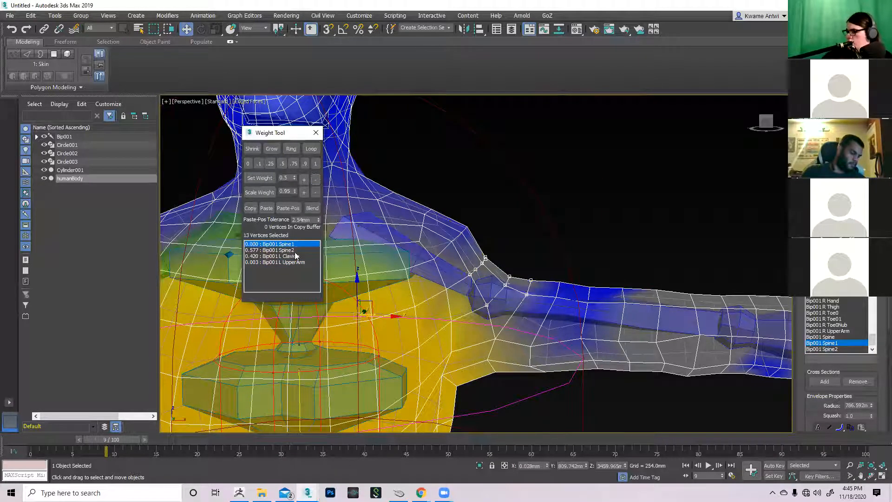
Step: Lower the Bip001 Spine2 weight of the 13 selected shoulder vertices to 0.427
{"action": "left_click", "coordinate": [294, 250]}
{"action": "left_click", "coordinate": [317, 181]}
{"action": "left_click", "coordinate": [317, 181]}
{"action": "left_click", "coordinate": [317, 182]}
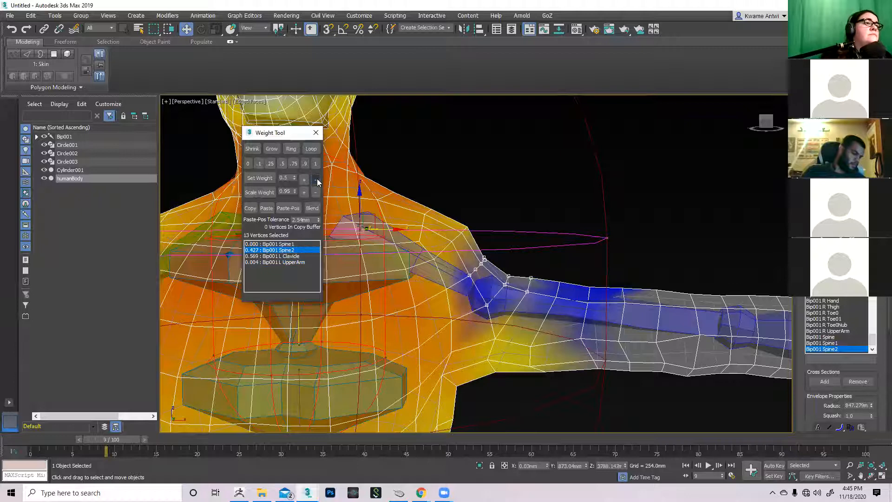
Step: Raise the Bip001 L Clavicle weight of the 13 selected shoulder vertices to 0.819
{"action": "middle_click_drag", "start_coordinate": [464, 297], "coordinate": [446, 303]}
{"action": "left_click", "coordinate": [292, 256]}
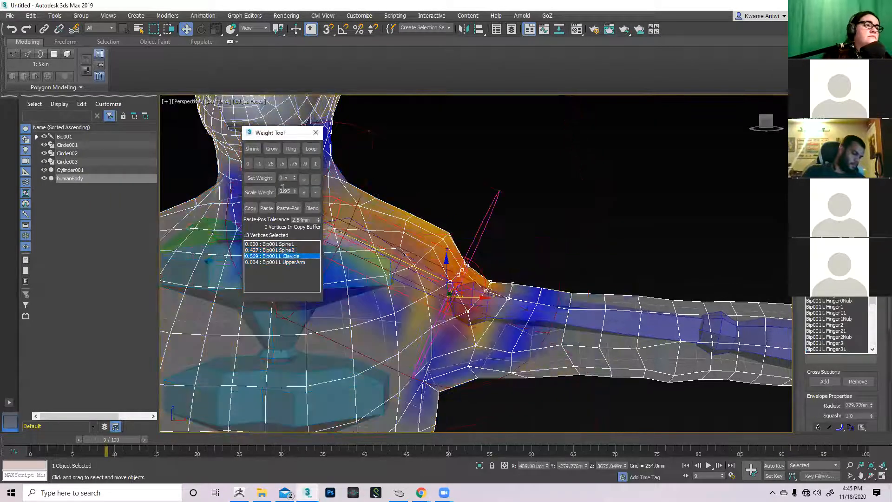
{"action": "left_click", "coordinate": [305, 180]}
{"action": "left_click", "coordinate": [305, 180]}
{"action": "left_click", "coordinate": [305, 180]}
{"action": "left_click", "coordinate": [305, 180]}
{"action": "left_click", "coordinate": [305, 180]}
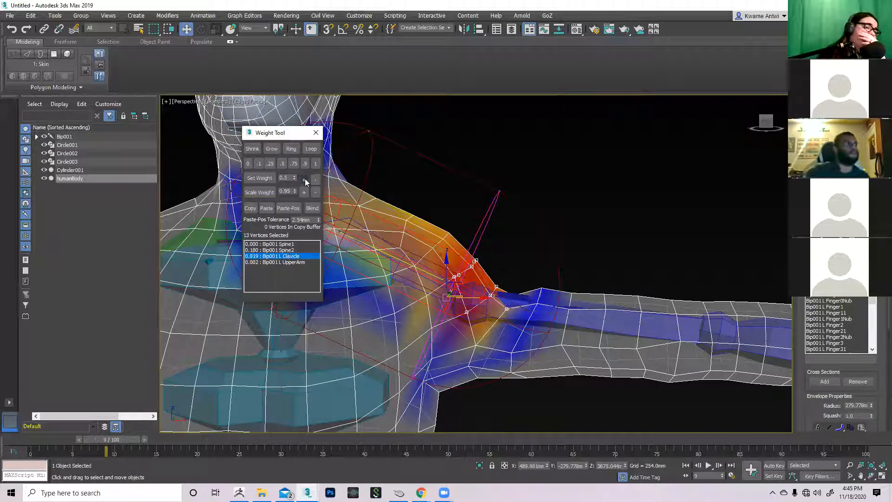
Step: Blend the weights of the nine vertices where the left shoulder meets the upper arm, and again for five of them
{"action": "left_click_drag", "start_coordinate": [557, 264], "coordinate": [488, 324]}
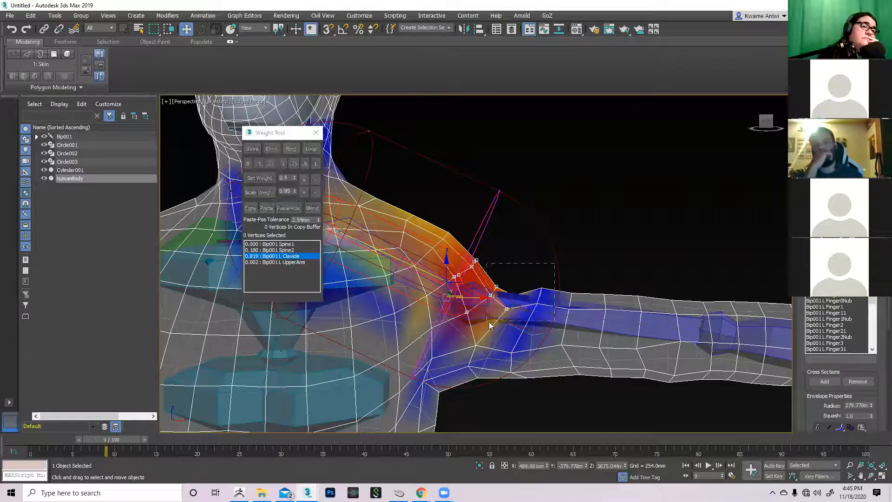
{"action": "left_click", "coordinate": [312, 210]}
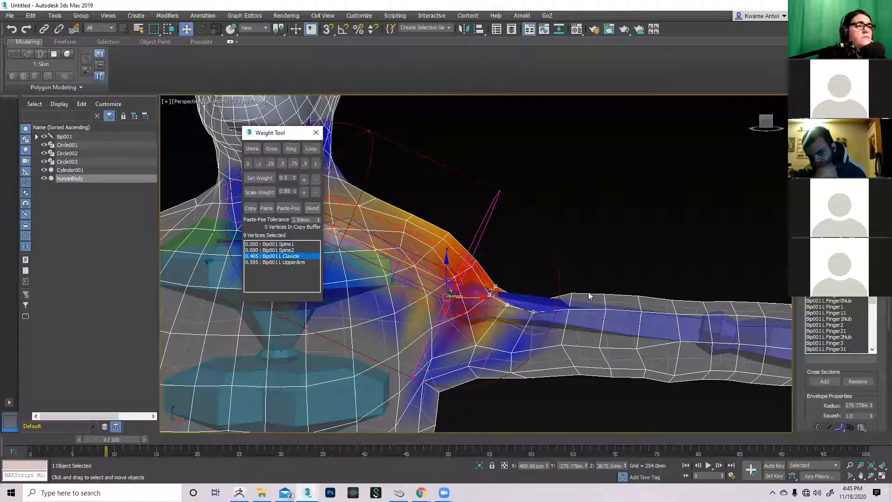
{"action": "middle_click_drag", "start_coordinate": [601, 272], "coordinate": [606, 269]}
{"action": "left_click", "coordinate": [524, 277]}
{"action": "left_click_drag", "start_coordinate": [524, 277], "coordinate": [498, 318]}
{"action": "left_click", "coordinate": [316, 209]}
{"action": "left_click", "coordinate": [316, 208]}
Step: Lower the Bip001 L Clavicle weight of the five selected shoulder-dip vertices and raise their Bip001 L UpperArm weight
{"action": "left_click", "coordinate": [285, 263]}
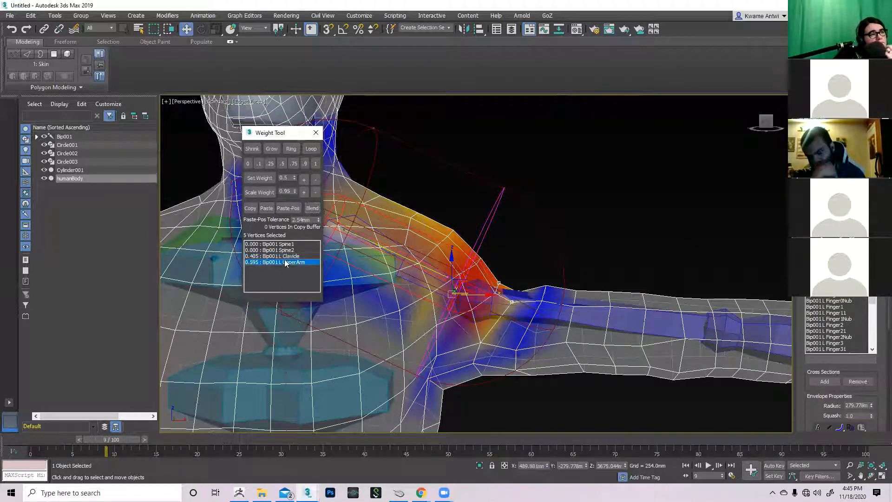
{"action": "left_click", "coordinate": [283, 256]}
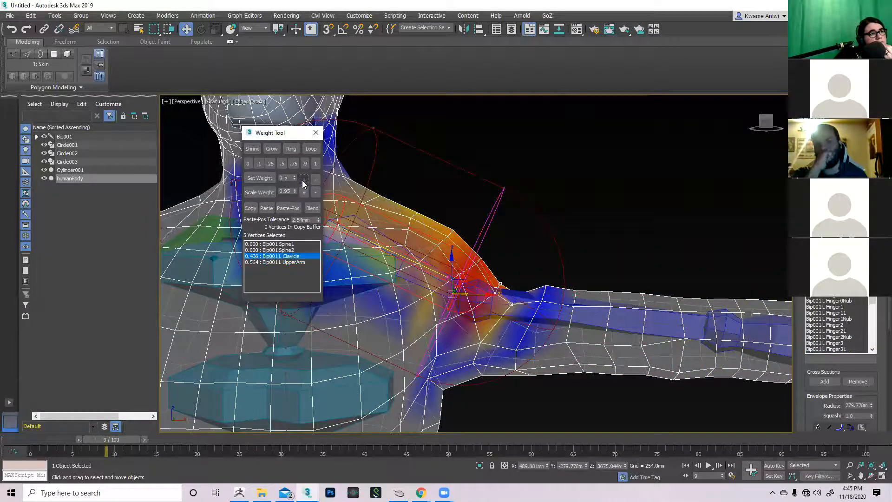
{"action": "left_click", "coordinate": [315, 181]}
{"action": "left_click", "coordinate": [314, 180]}
{"action": "left_click", "coordinate": [315, 180]}
{"action": "left_click", "coordinate": [314, 180]}
{"action": "left_click", "coordinate": [291, 264]}
{"action": "left_click", "coordinate": [303, 179]}
Step: Select the nine vertices on the outer curve of the left shoulder and raise their Bip001 L UpperArm weight by three increments
{"action": "scroll", "coordinate": [550, 278], "scroll_direction": "down", "scroll_amount": 5}
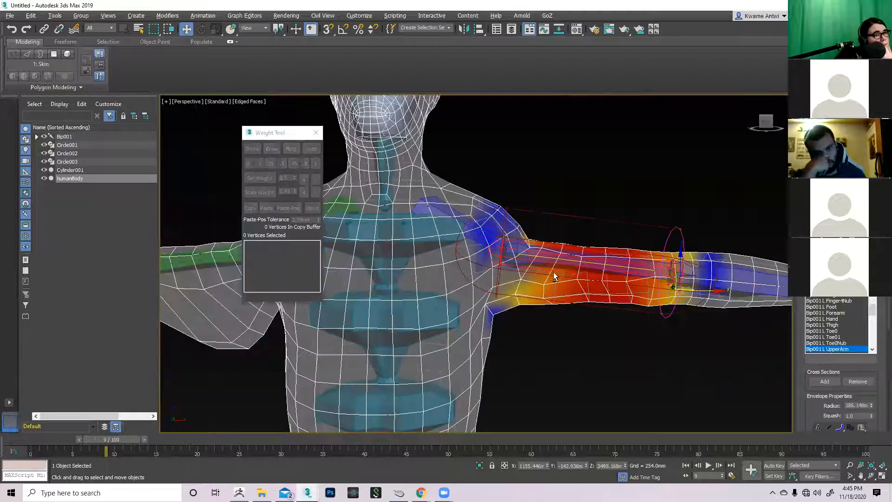
{"action": "middle_click_drag", "start_coordinate": [546, 277], "coordinate": [527, 288], "text": "alt"}
{"action": "left_click_drag", "start_coordinate": [506, 264], "coordinate": [505, 261]}
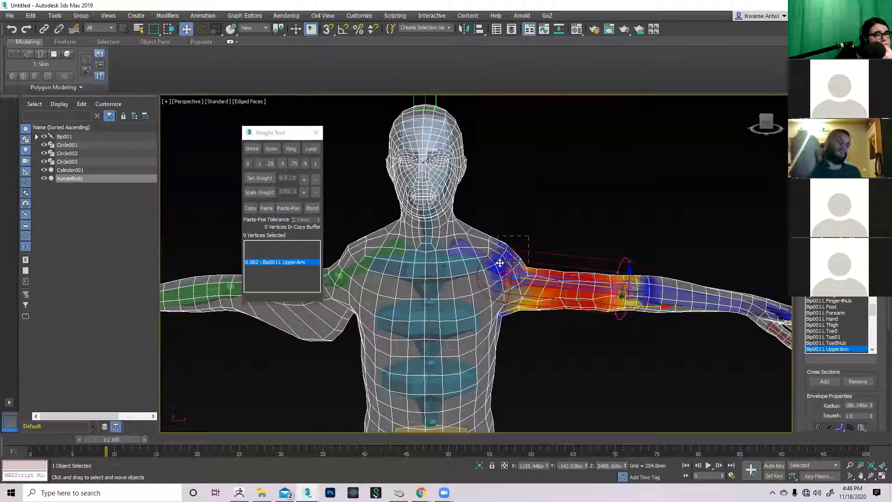
{"action": "scroll", "coordinate": [505, 261], "scroll_direction": "up", "scroll_amount": 3}
{"action": "scroll", "coordinate": [502, 256], "scroll_direction": "up", "scroll_amount": 1}
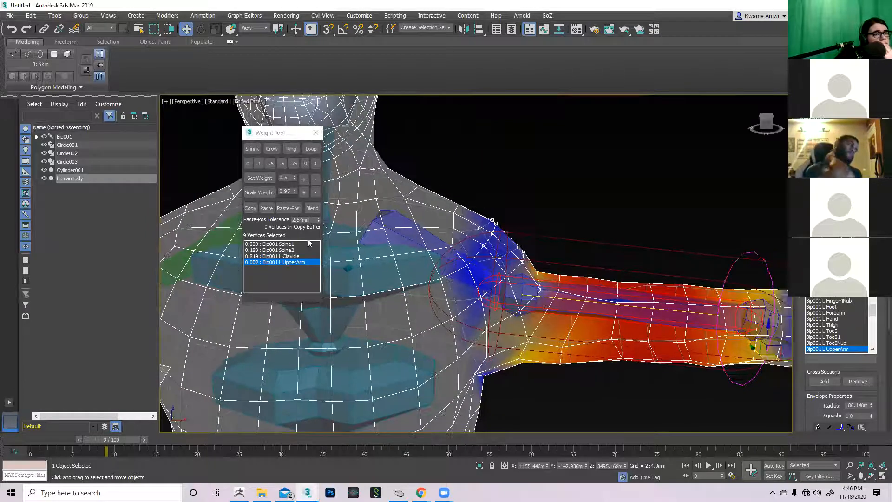
{"action": "left_click", "coordinate": [304, 180]}
{"action": "left_click", "coordinate": [304, 180]}
{"action": "left_click", "coordinate": [304, 180]}
Step: Raise the Bip001 L UpperArm weight of the five vertices atop the left shoulder, and set a nearby single vertex to 0.1
{"action": "middle_click_drag", "start_coordinate": [506, 250], "coordinate": [494, 224], "text": "alt"}
{"action": "left_click_drag", "start_coordinate": [440, 235], "coordinate": [440, 235]}
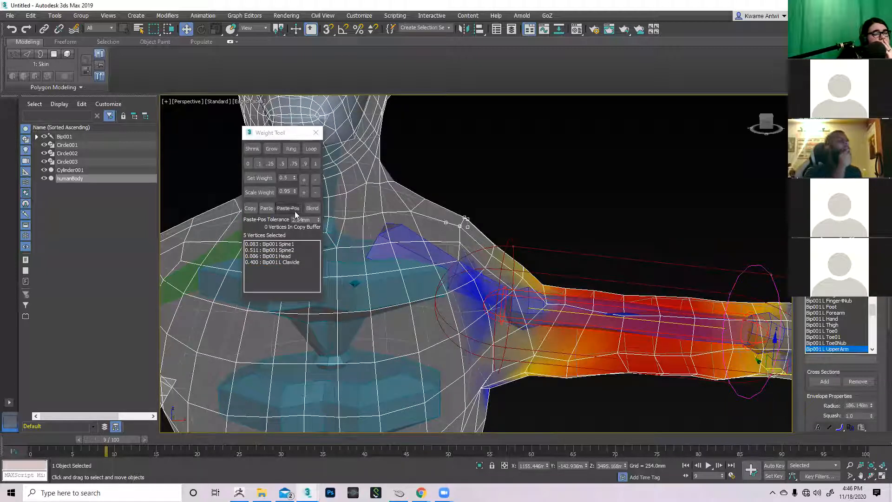
{"action": "left_click", "coordinate": [304, 179]}
{"action": "left_click", "coordinate": [304, 179]}
{"action": "left_click", "coordinate": [452, 255]}
{"action": "left_click", "coordinate": [305, 179]}
{"action": "left_click", "coordinate": [305, 179]}
Step: Return to frame 1 and examine the left shoulder's shape with the arm lowered
{"action": "middle_click_drag", "start_coordinate": [498, 245], "coordinate": [362, 228], "text": "alt"}
{"action": "scroll", "coordinate": [548, 258], "scroll_direction": "down", "scroll_amount": 5}
{"action": "scroll", "coordinate": [535, 251], "scroll_direction": "down", "scroll_amount": 3}
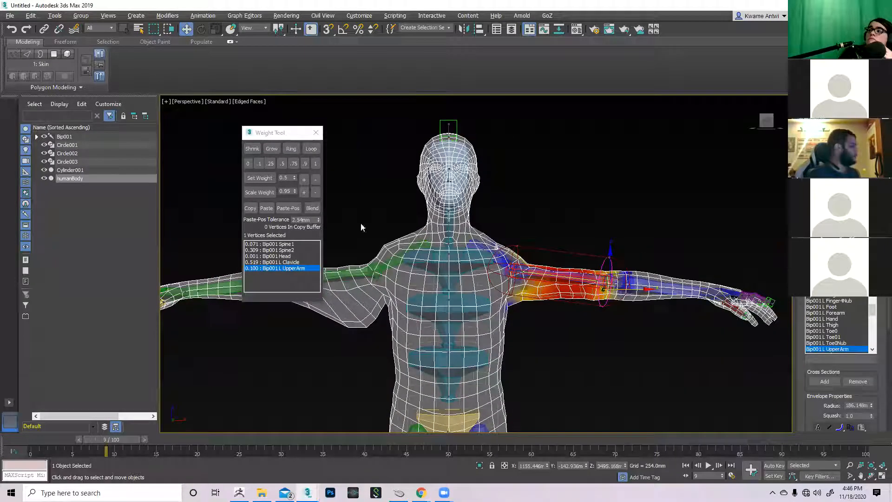
{"action": "left_click_drag", "start_coordinate": [133, 443], "coordinate": [40, 448]}
{"action": "key", "text": "w"}
{"action": "scroll", "coordinate": [539, 235], "scroll_direction": "up", "scroll_amount": 3}
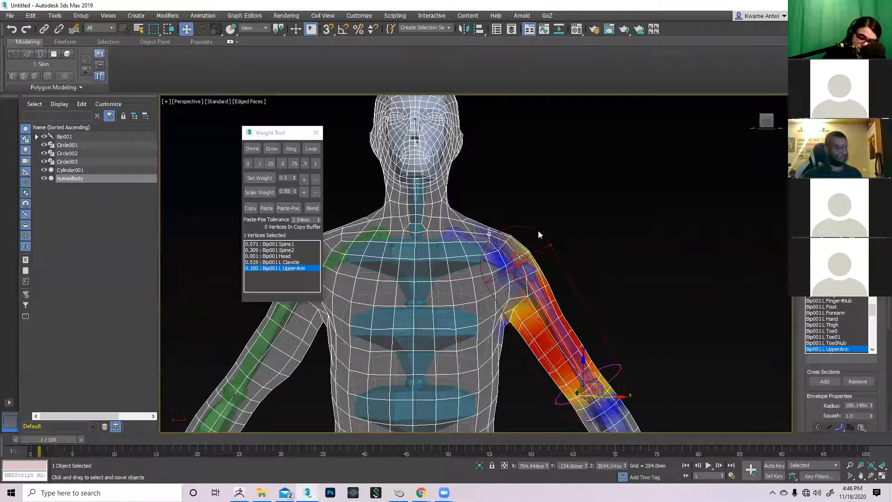
Step: Select the eight vertices on the left shoulder's outer edge and lower their Bip001 L UpperArm weight to 0.186
{"action": "left_click_drag", "start_coordinate": [508, 262], "coordinate": [506, 260]}
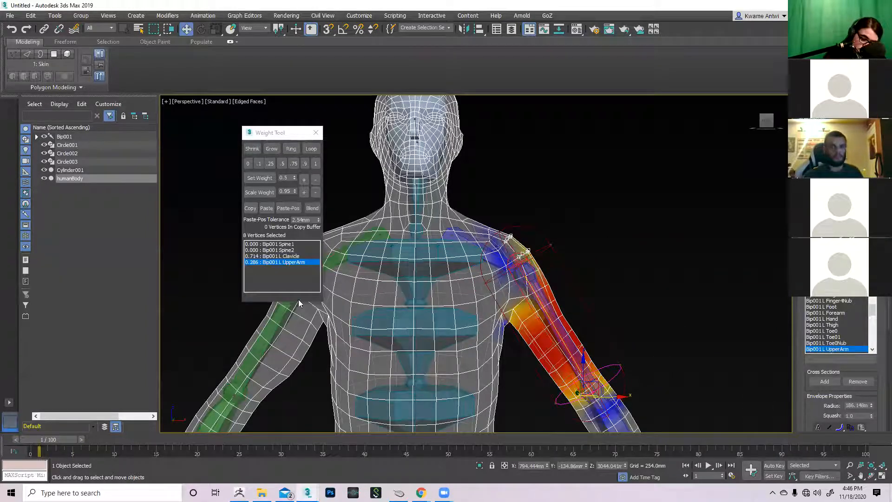
{"action": "left_click", "coordinate": [316, 180]}
{"action": "left_click", "coordinate": [317, 180]}
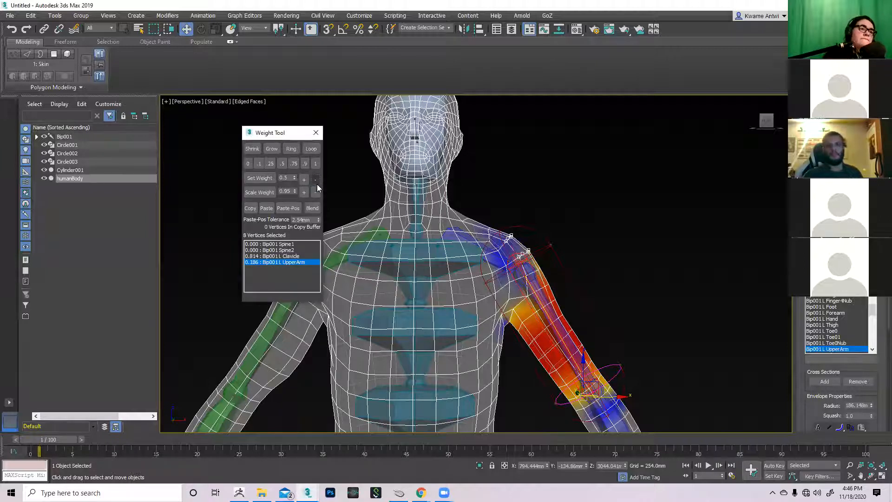
{"action": "left_click", "coordinate": [271, 259]}
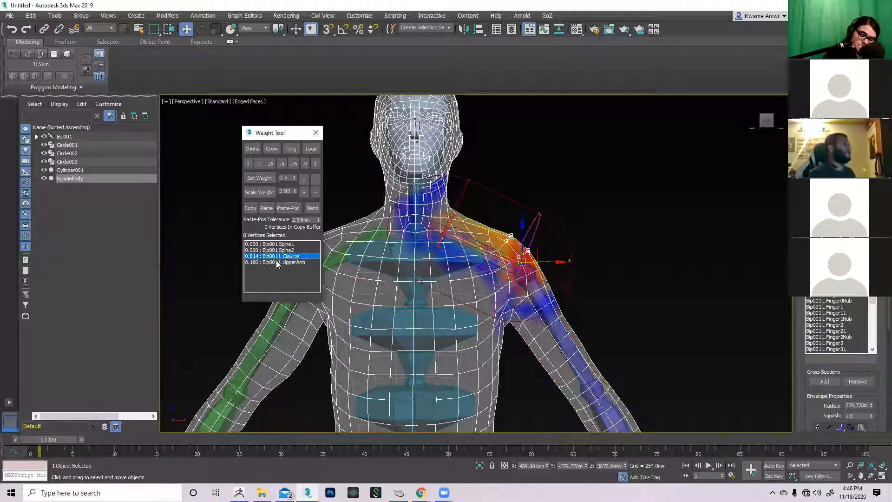
Step: Move to frame 6 and examine the left shoulder and armpit from several angles
{"action": "left_click", "coordinate": [615, 224]}
{"action": "mouse_move", "coordinate": [118, 437]}
{"action": "left_mouse_down"}
{"action": "mouse_move", "coordinate": [64, 435]}
{"action": "mouse_move", "coordinate": [141, 433]}
{"action": "mouse_move", "coordinate": [73, 434]}
{"action": "mouse_move", "coordinate": [119, 434]}
{"action": "mouse_move", "coordinate": [74, 437]}
{"action": "mouse_move", "coordinate": [107, 437]}
{"action": "left_mouse_up"}
{"action": "middle_click_drag", "start_coordinate": [274, 388], "coordinate": [502, 345], "text": "alt"}
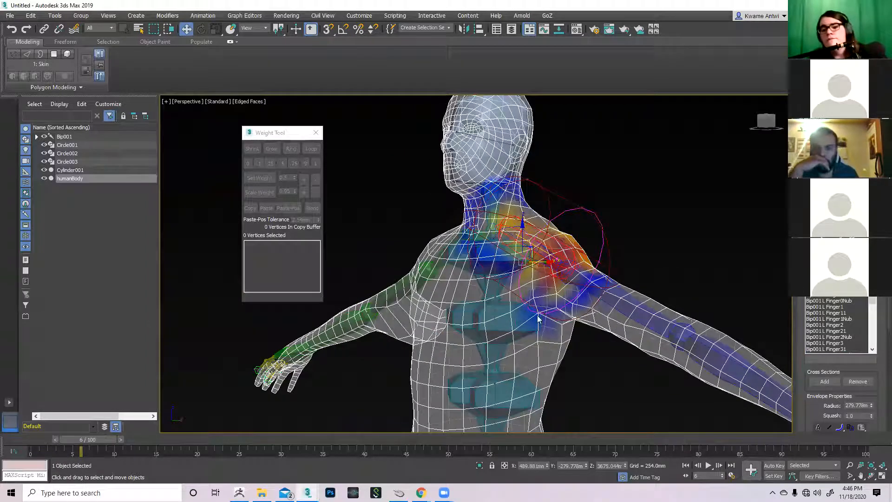
{"action": "middle_click_drag", "start_coordinate": [575, 338], "coordinate": [640, 365], "text": "alt"}
Step: Select the left calf bone's envelope and examine its influence on the lower leg
{"action": "scroll", "coordinate": [572, 325], "scroll_direction": "down", "scroll_amount": 4}
{"action": "scroll", "coordinate": [541, 359], "scroll_direction": "up", "scroll_amount": 4}
{"action": "left_click", "coordinate": [551, 344]}
{"action": "scroll", "coordinate": [604, 345], "scroll_direction": "up", "scroll_amount": 3}
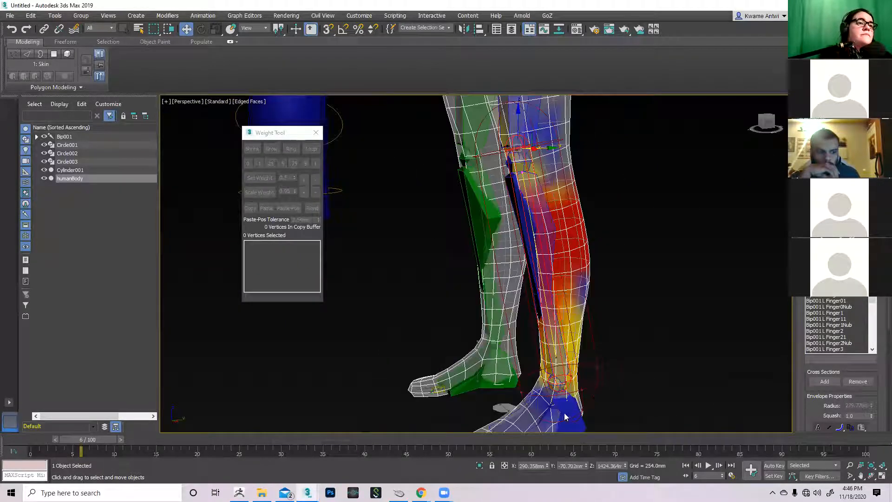
Step: Move to frame 12 and examine the skin's deformation around the left hip and thigh
{"action": "middle_click_drag", "start_coordinate": [624, 395], "coordinate": [622, 342]}
{"action": "left_click_drag", "start_coordinate": [104, 438], "coordinate": [217, 406]}
{"action": "scroll", "coordinate": [553, 302], "scroll_direction": "down", "scroll_amount": 4}
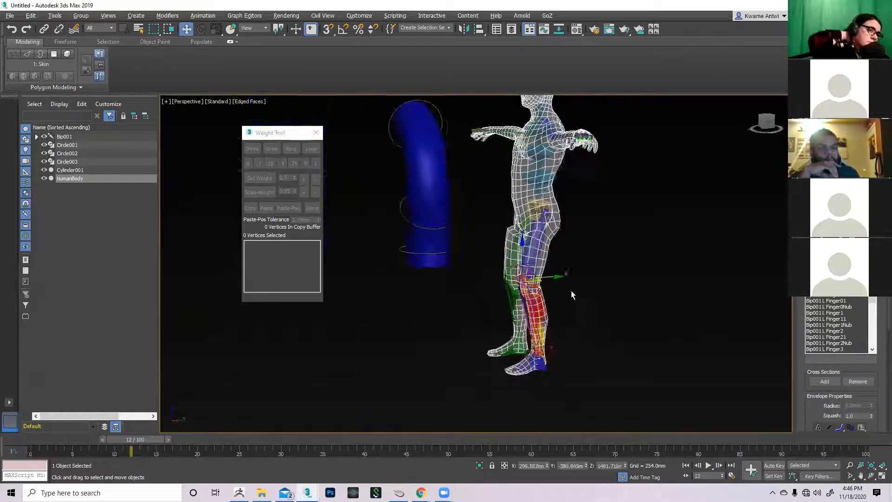
{"action": "mouse_move", "coordinate": [146, 439]}
{"action": "left_mouse_down"}
{"action": "mouse_move", "coordinate": [115, 437]}
{"action": "mouse_move", "coordinate": [187, 437]}
{"action": "mouse_move", "coordinate": [140, 436]}
{"action": "mouse_move", "coordinate": [173, 439]}
{"action": "mouse_move", "coordinate": [149, 439]}
{"action": "left_mouse_up"}
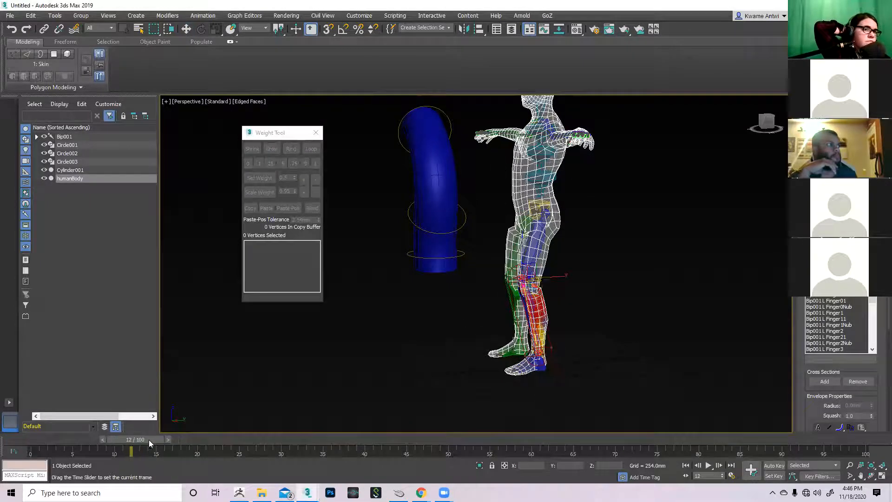
{"action": "scroll", "coordinate": [503, 246], "scroll_direction": "up", "scroll_amount": 10}
{"action": "scroll", "coordinate": [621, 253], "scroll_direction": "up", "scroll_amount": 2}
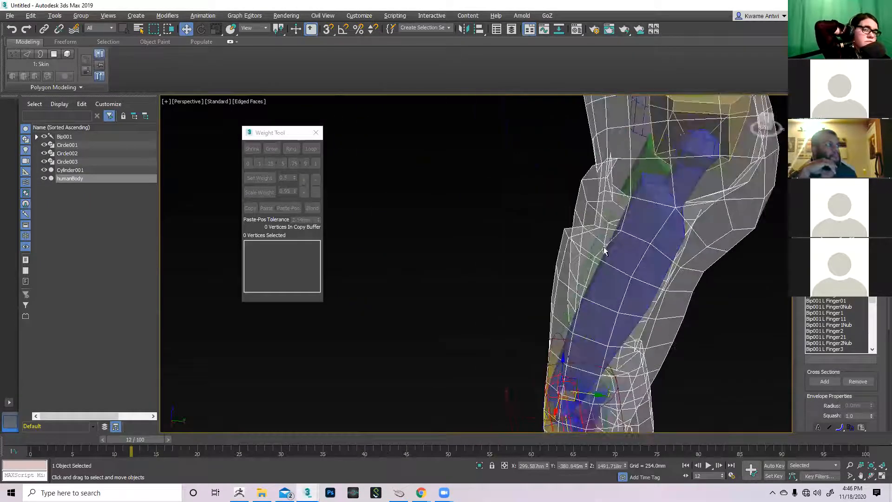
Step: Move to frame 10 and compare the right and left armpits and shoulders from the front
{"action": "left_click_drag", "start_coordinate": [153, 439], "coordinate": [138, 451]}
{"action": "scroll", "coordinate": [653, 222], "scroll_direction": "down", "scroll_amount": 10}
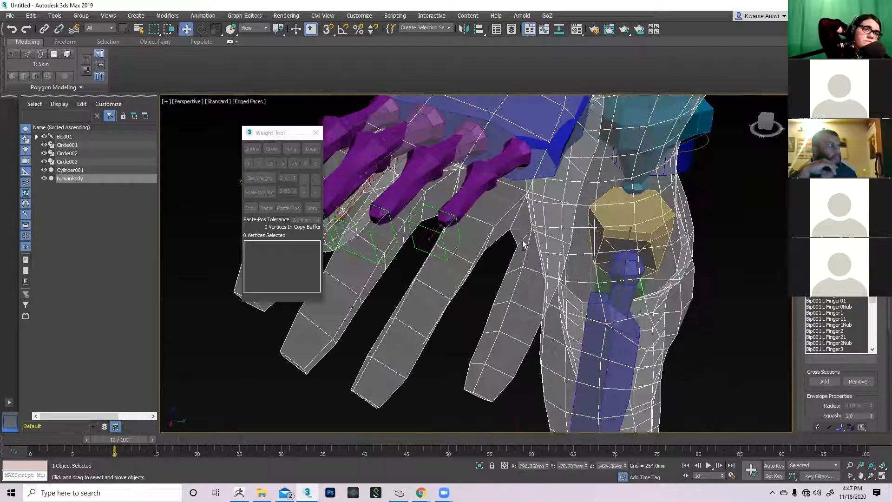
{"action": "middle_click_drag", "start_coordinate": [653, 221], "coordinate": [495, 252]}
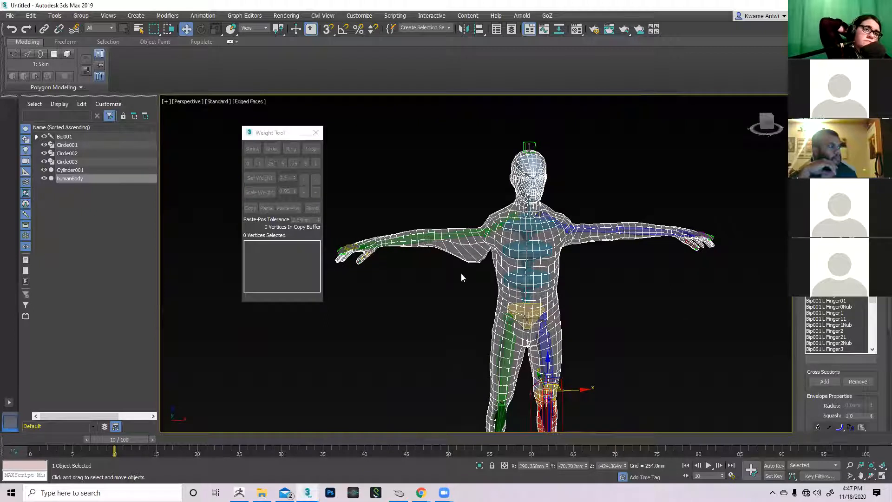
{"action": "middle_click_drag", "start_coordinate": [556, 244], "coordinate": [530, 255]}
{"action": "scroll", "coordinate": [576, 260], "scroll_direction": "up", "scroll_amount": 8}
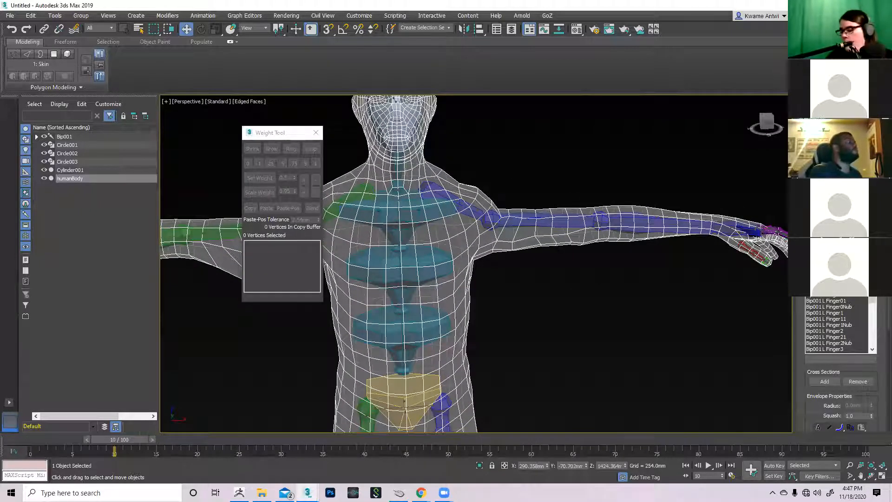
{"action": "scroll", "coordinate": [649, 257], "scroll_direction": "down", "scroll_amount": 8}
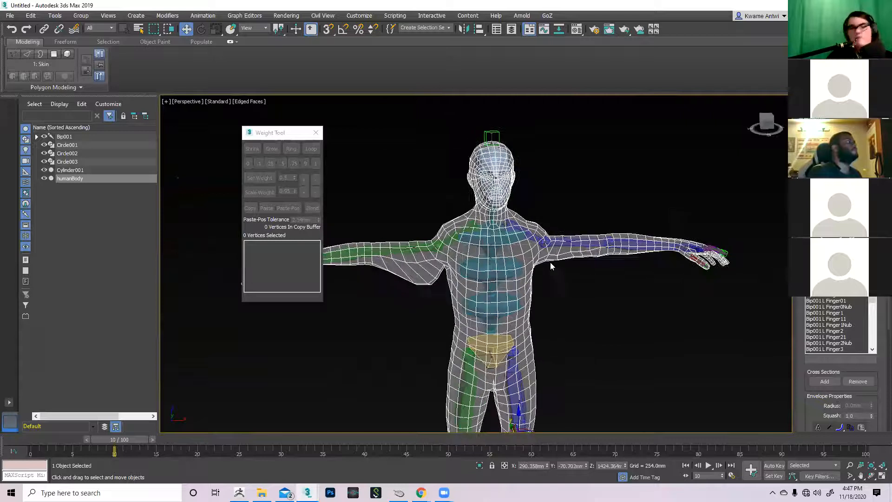
{"action": "scroll", "coordinate": [550, 264], "scroll_direction": "up", "scroll_amount": 8}
{"action": "scroll", "coordinate": [576, 222], "scroll_direction": "down", "scroll_amount": 3}
{"action": "middle_click_drag", "start_coordinate": [560, 218], "coordinate": [574, 263]}
Step: Look through the Skin modifier's envelope, weight and mirror parameters
{"action": "scroll", "coordinate": [487, 255], "scroll_direction": "down", "scroll_amount": 3}
{"action": "scroll", "coordinate": [841, 362], "scroll_direction": "down", "scroll_amount": 10}
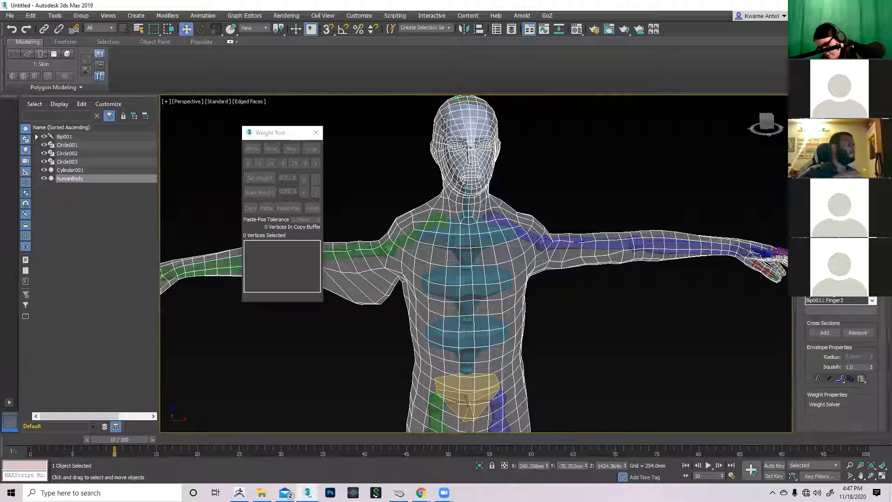
{"action": "scroll", "coordinate": [841, 363], "scroll_direction": "down", "scroll_amount": 3}
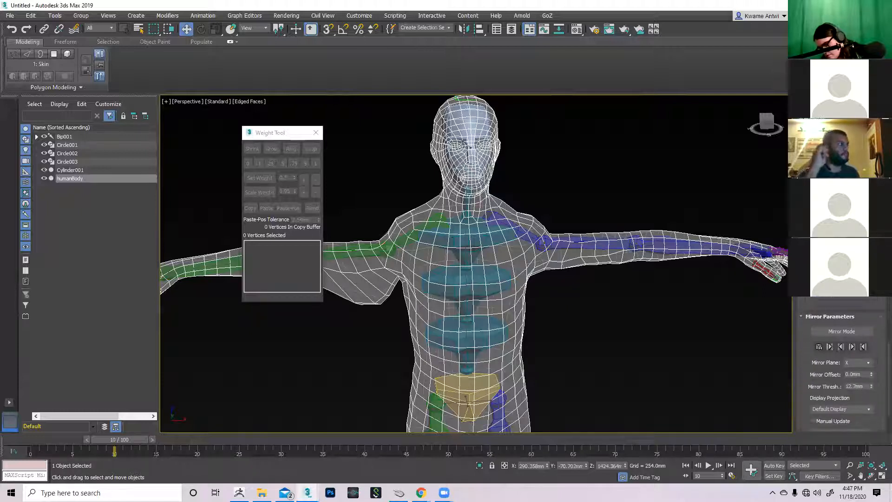
{"action": "scroll", "coordinate": [841, 363], "scroll_direction": "up", "scroll_amount": 6}
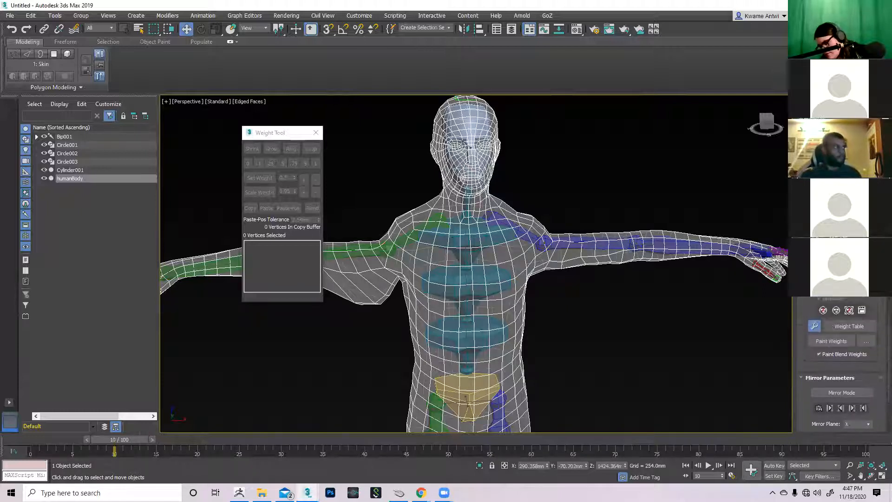
{"action": "middle_click_drag", "start_coordinate": [648, 313], "coordinate": [520, 241]}
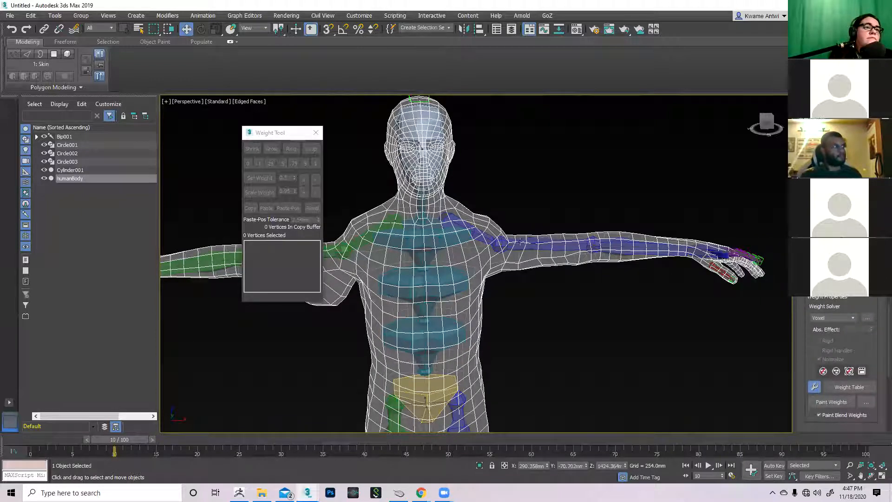
{"action": "scroll", "coordinate": [841, 363], "scroll_direction": "down", "scroll_amount": 6}
{"action": "scroll", "coordinate": [841, 362], "scroll_direction": "up", "scroll_amount": 3}
{"action": "left_click_drag", "start_coordinate": [816, 300], "coordinate": [817, 357]}
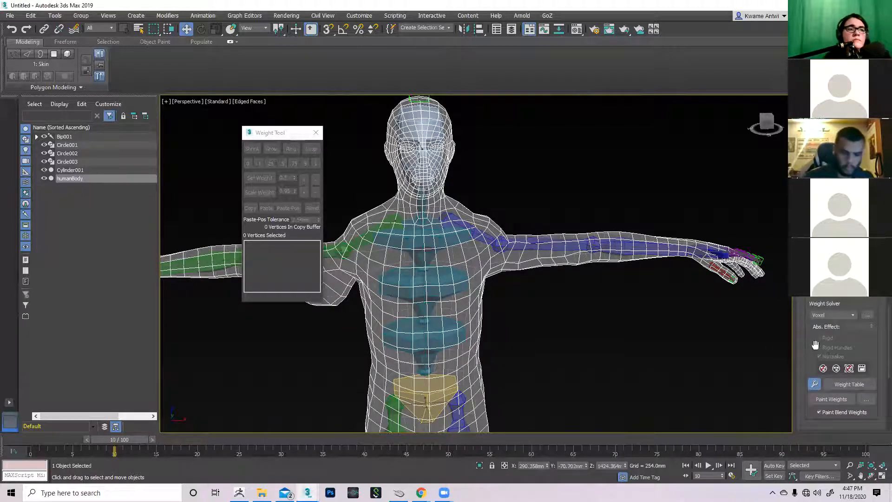
{"action": "left_click_drag", "start_coordinate": [816, 305], "coordinate": [816, 443]}
Step: Select the vertices of the left shoulder and upper arm and turn on the Skin modifier's Mirror Mode
{"action": "scroll", "coordinate": [495, 226], "scroll_direction": "up", "scroll_amount": 3}
{"action": "left_click_drag", "start_coordinate": [661, 323], "coordinate": [465, 178]}
{"action": "scroll", "coordinate": [596, 297], "scroll_direction": "down", "scroll_amount": 5}
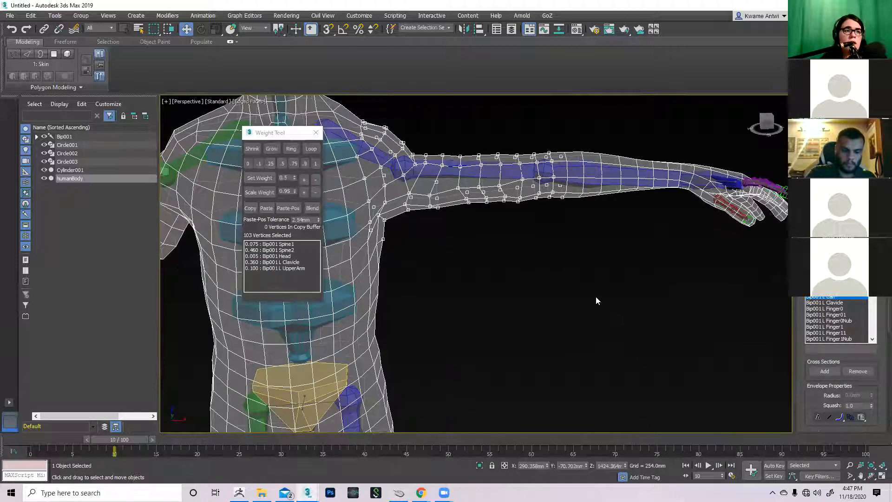
{"action": "scroll", "coordinate": [607, 316], "scroll_direction": "down", "scroll_amount": 4}
{"action": "scroll", "coordinate": [534, 263], "scroll_direction": "up", "scroll_amount": 1}
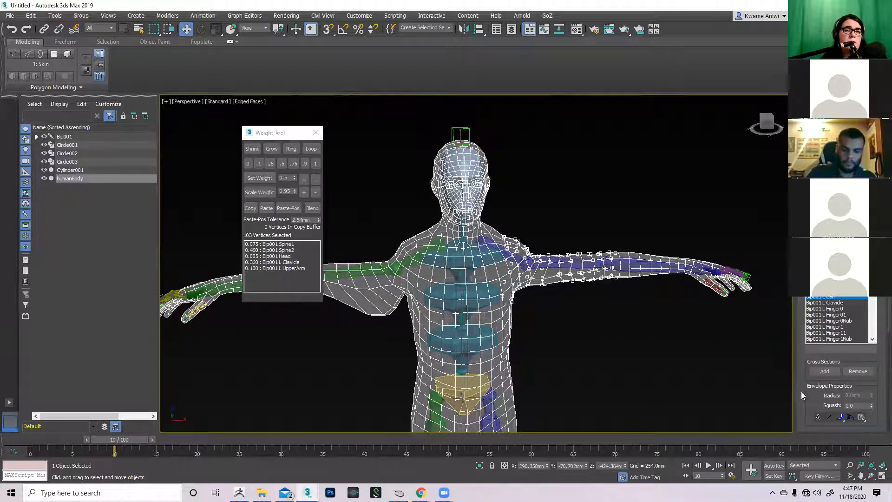
{"action": "scroll", "coordinate": [802, 391], "scroll_direction": "down", "scroll_amount": 5}
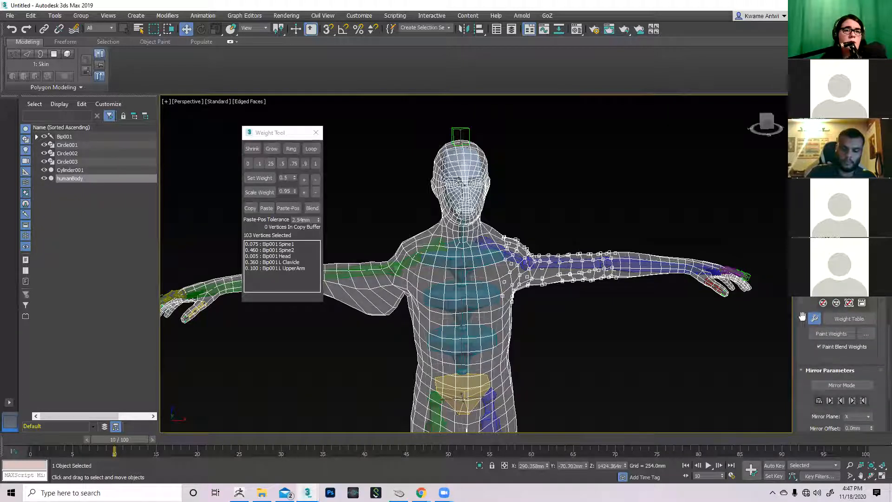
{"action": "scroll", "coordinate": [803, 346], "scroll_direction": "down", "scroll_amount": 4}
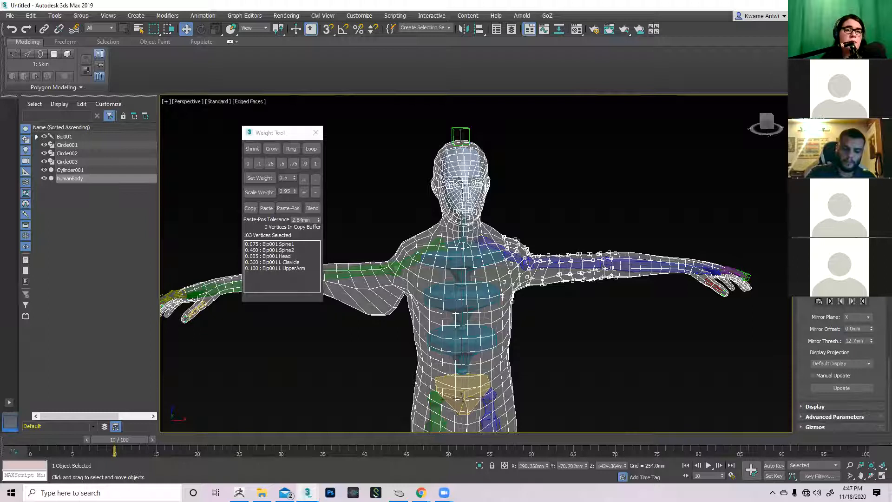
{"action": "middle_click_drag", "start_coordinate": [621, 320], "coordinate": [669, 337]}
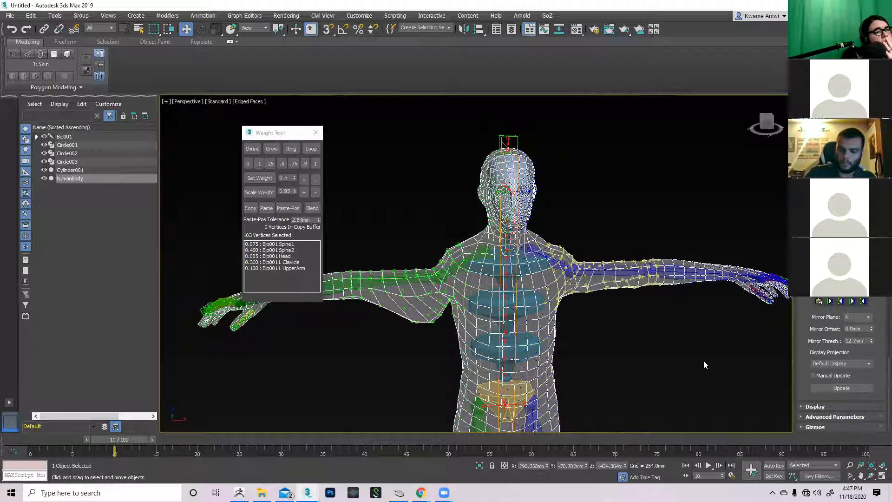
Step: Paste the blue left-side bones onto the green right-side bones and update the mirror projection
{"action": "left_click", "coordinate": [843, 302]}
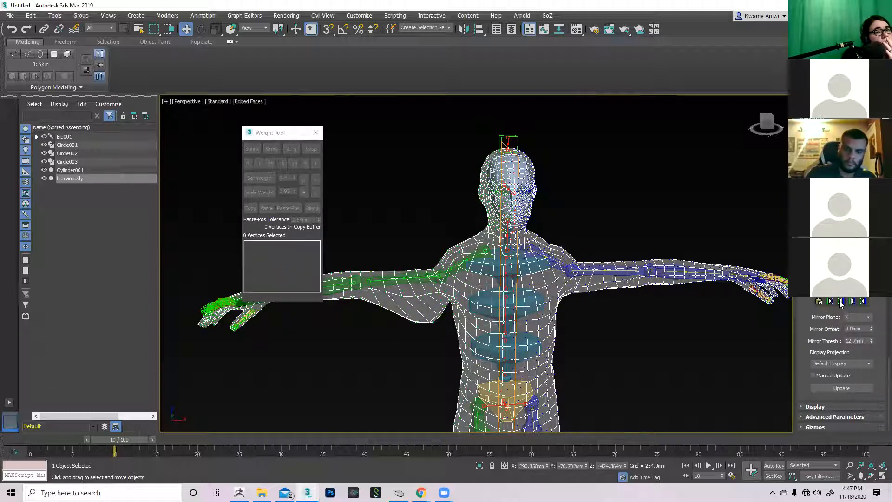
{"action": "middle_click_drag", "start_coordinate": [630, 358], "coordinate": [661, 359]}
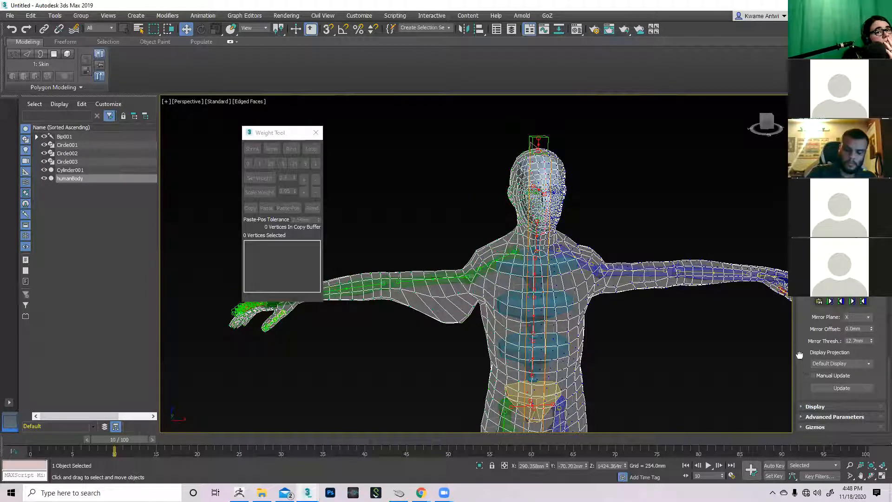
{"action": "left_click", "coordinate": [831, 389]}
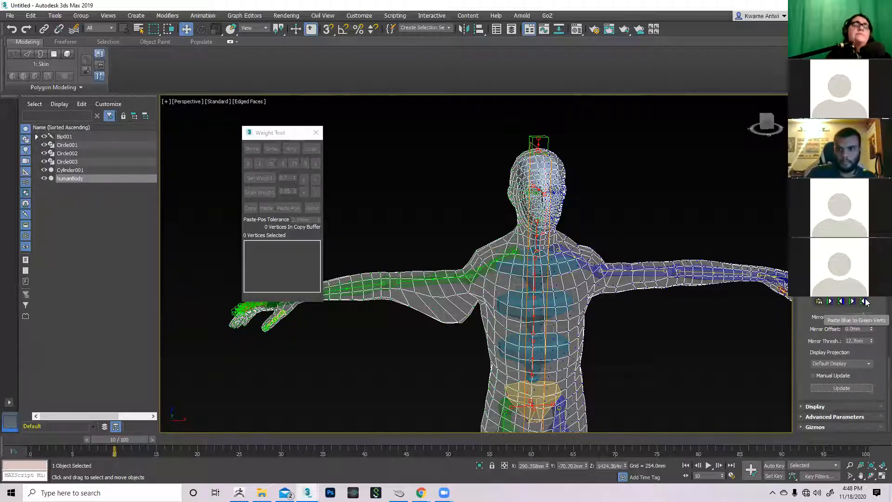
Step: Select the left shoulder and arm vertices and mirror their weights to the right side with Paste Blue to Green Verts
{"action": "left_click_drag", "start_coordinate": [714, 328], "coordinate": [583, 216]}
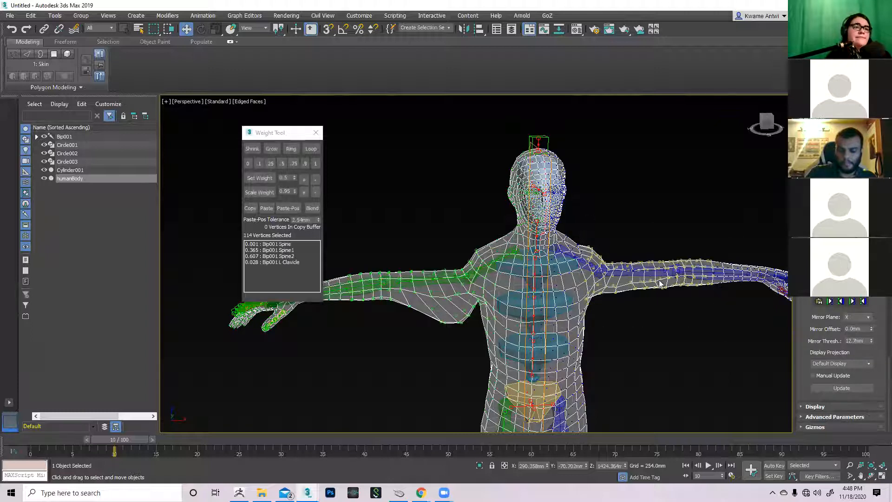
{"action": "left_click", "coordinate": [864, 303]}
{"action": "middle_click_drag", "start_coordinate": [790, 314], "coordinate": [626, 344], "text": "alt"}
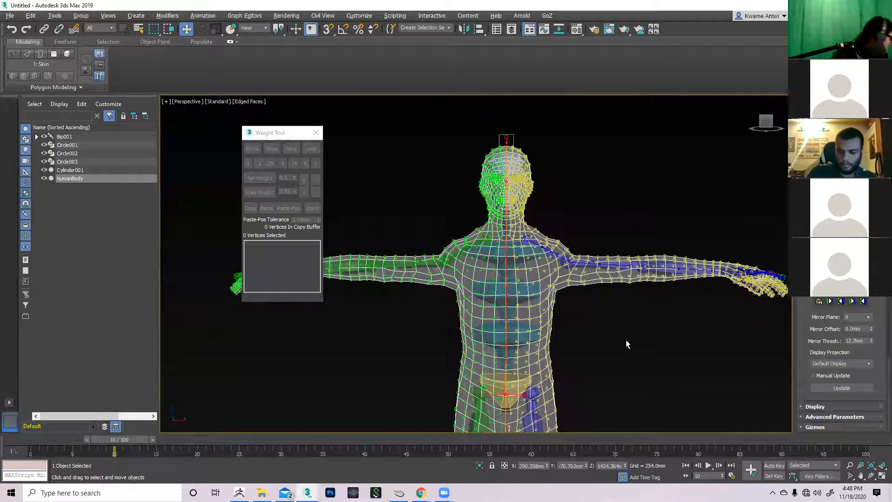
Step: Return to frame 0 and examine both sides of the body with the arms lowered
{"action": "left_click_drag", "start_coordinate": [120, 437], "coordinate": [47, 440]}
{"action": "key", "text": "w"}
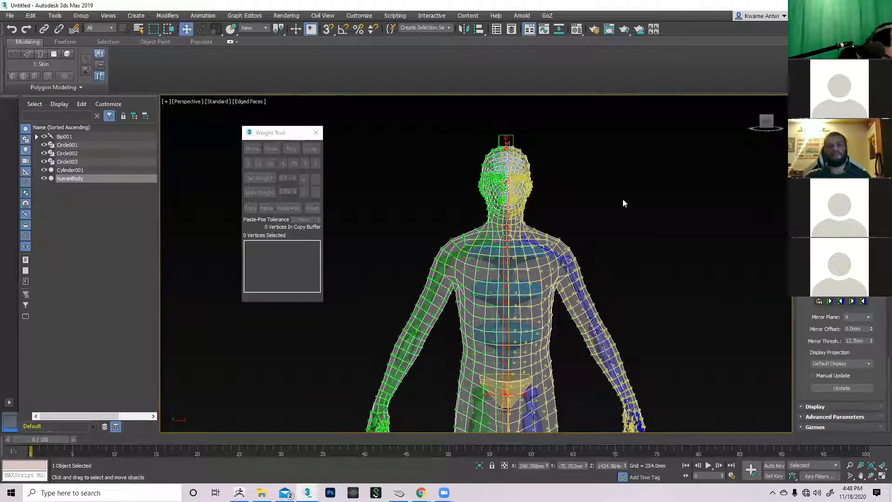
{"action": "middle_click_drag", "start_coordinate": [655, 335], "coordinate": [669, 260]}
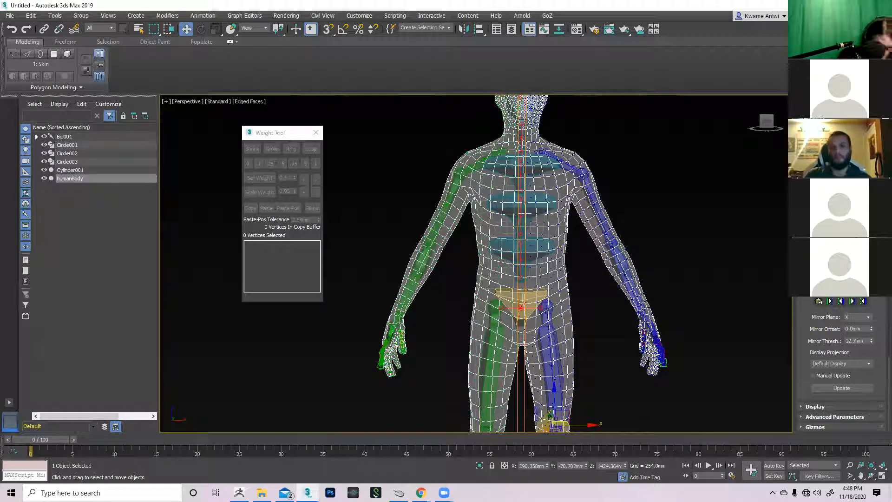
{"action": "scroll", "coordinate": [628, 275], "scroll_direction": "down", "scroll_amount": 5}
{"action": "mouse_move", "coordinate": [667, 288]}
{"action": "middle_mouse_down", "text": "alt"}
{"action": "mouse_move", "coordinate": [629, 289]}
{"action": "mouse_move", "coordinate": [597, 306]}
{"action": "middle_mouse_up", "text": "alt"}
Step: Leave envelope editing in the humanBody mesh's Skin modifier
{"action": "left_click_drag", "start_coordinate": [801, 302], "coordinate": [785, 427]}
{"action": "scroll", "coordinate": [796, 302], "scroll_direction": "up", "scroll_amount": 7}
{"action": "scroll", "coordinate": [838, 362], "scroll_direction": "up", "scroll_amount": 1}
{"action": "left_click", "coordinate": [839, 237]}
{"action": "middle_click_drag", "start_coordinate": [652, 262], "coordinate": [664, 276]}
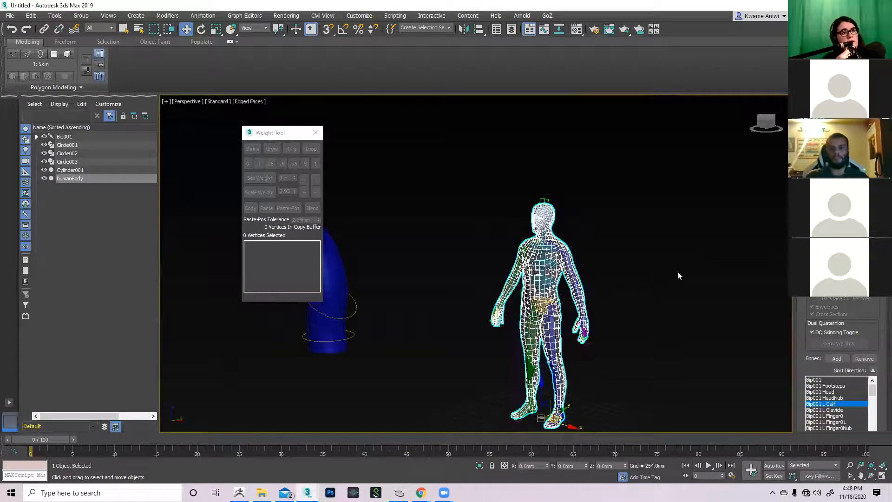